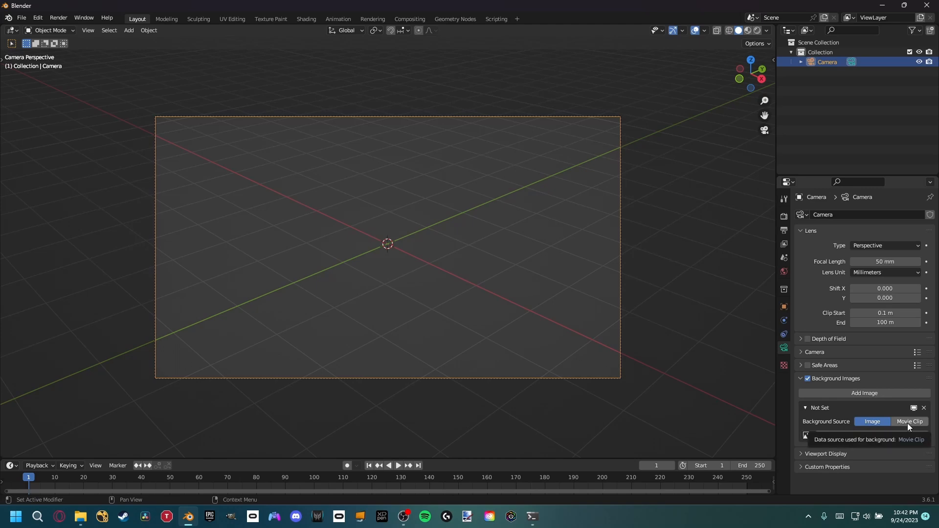
{"action": "left_click", "coordinate": [878, 449]}
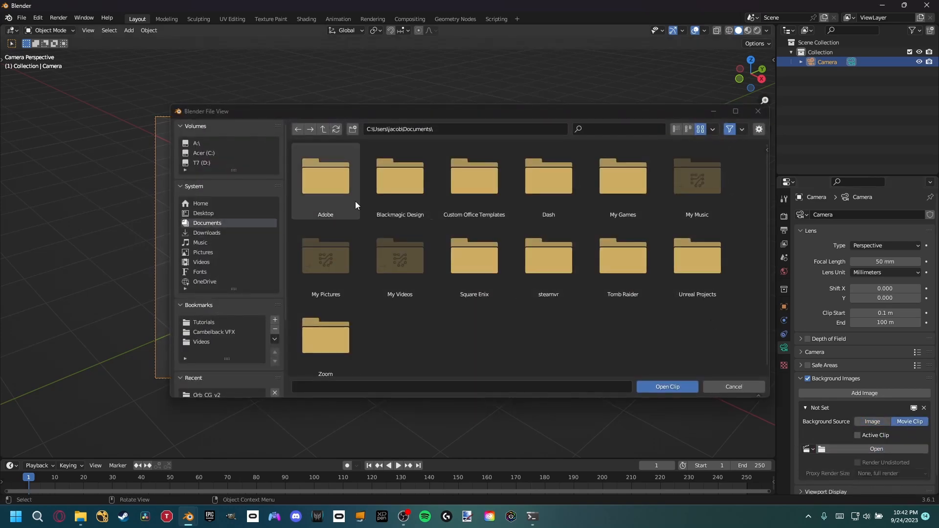
{"action": "left_click", "coordinate": [389, 189]}
{"action": "left_click", "coordinate": [664, 387]}
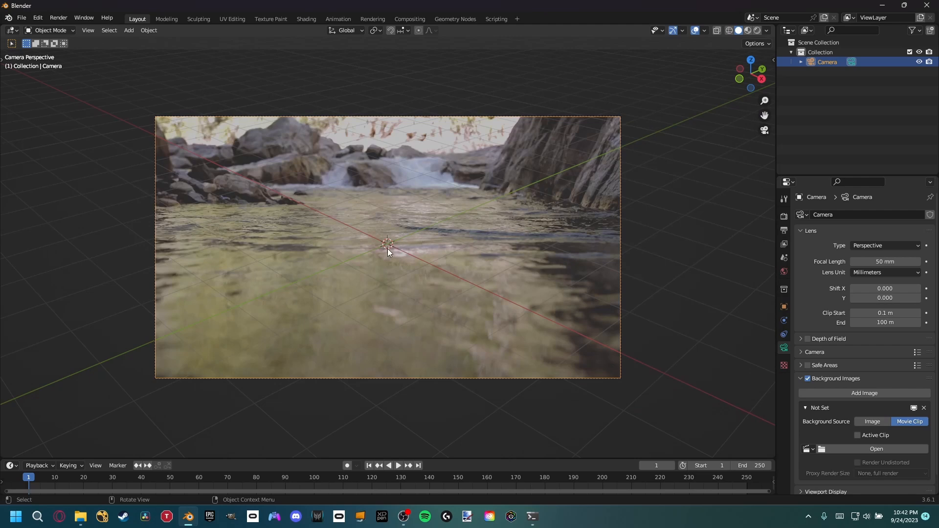
Step: Add a plane at the world origin and scale it up beyond the width of the camera frame
{"action": "key", "text": "shift+a"}
{"action": "mouse_move", "coordinate": [386, 248]}
{"action": "left_click", "coordinate": [442, 248]}
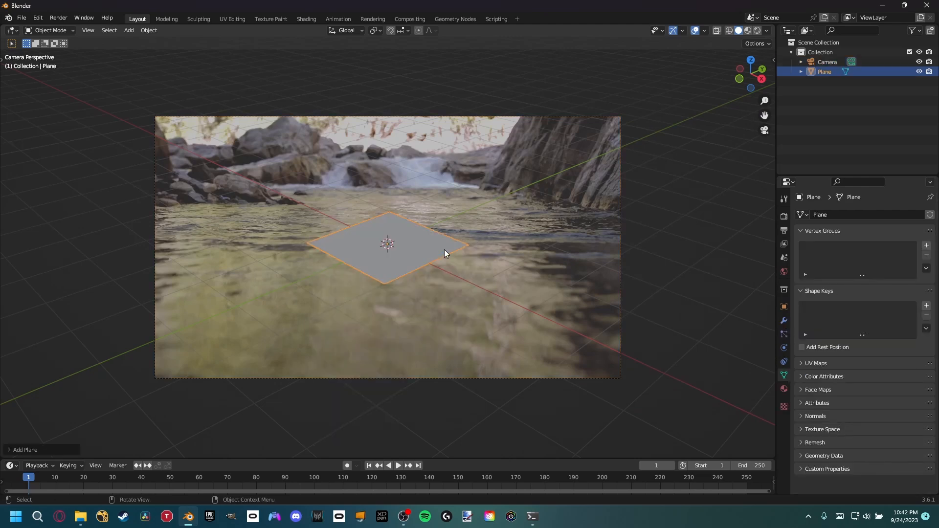
{"action": "key", "text": "s"}
{"action": "left_click", "coordinate": [642, 208]}
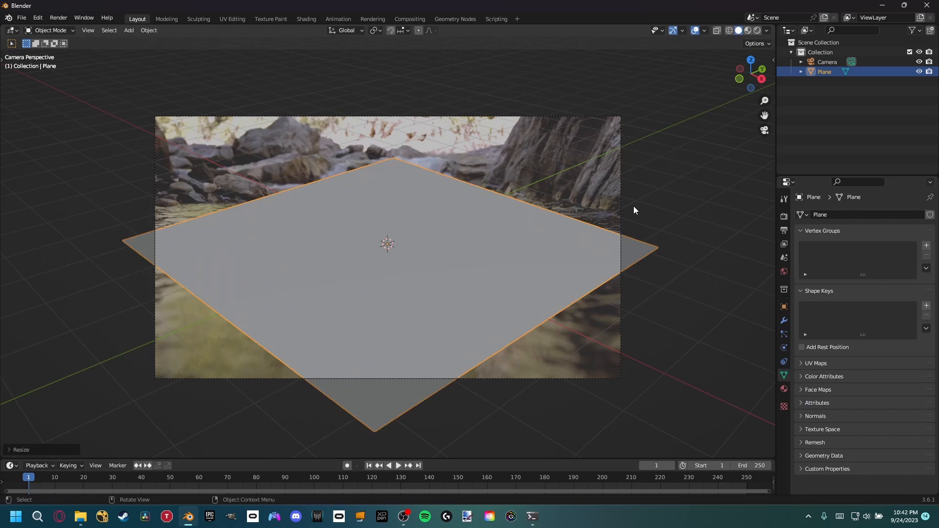
Step: Use Walk Navigation to reposition the camera so it faces the plane straight on, low over its surface
{"action": "left_click", "coordinate": [91, 30]}
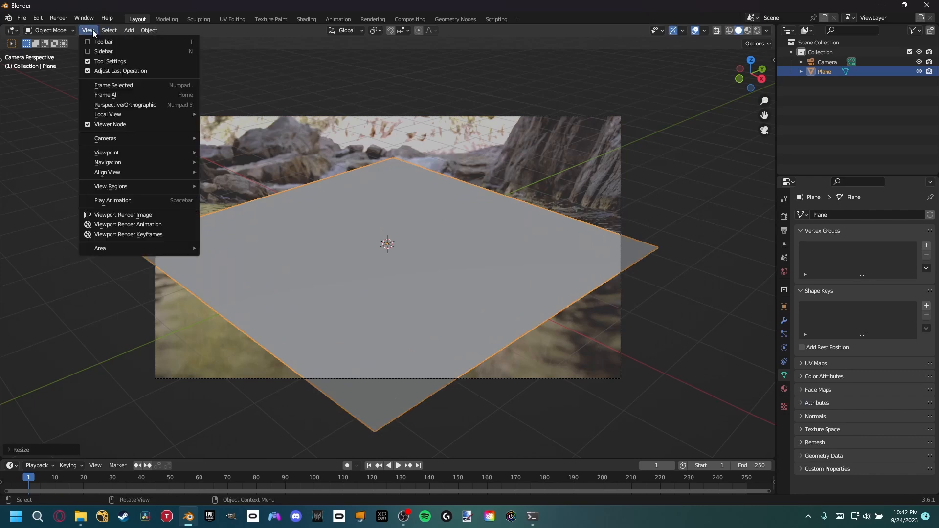
{"action": "mouse_move", "coordinate": [118, 163]}
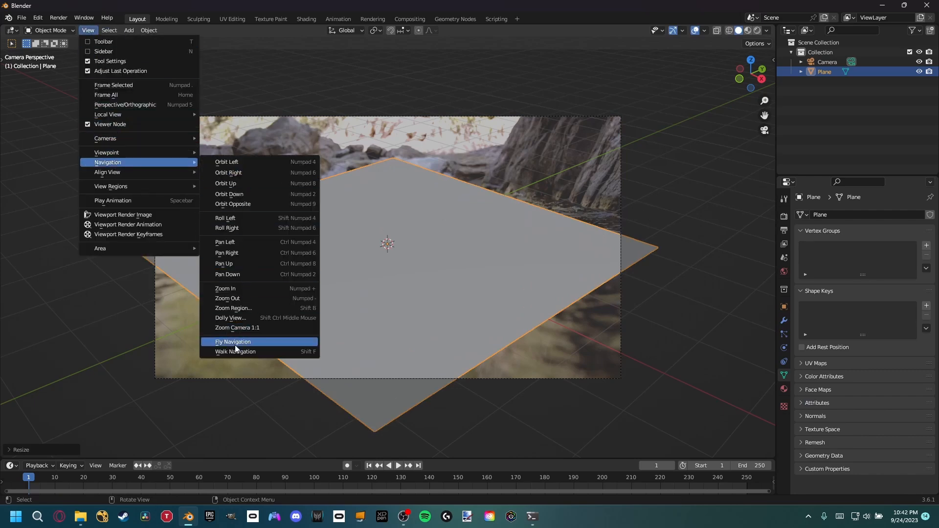
{"action": "left_click", "coordinate": [247, 353]}
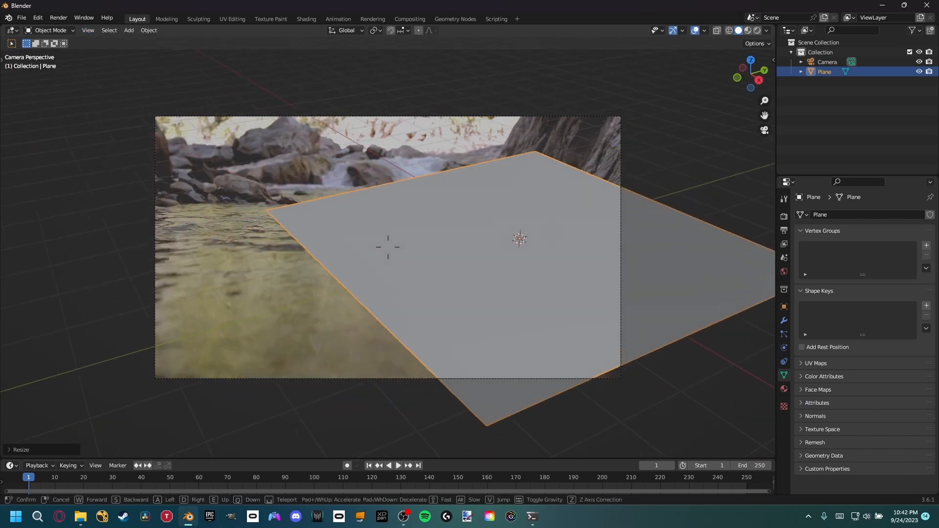
{"action": "key", "text": "w"}
{"action": "key", "text": "a"}
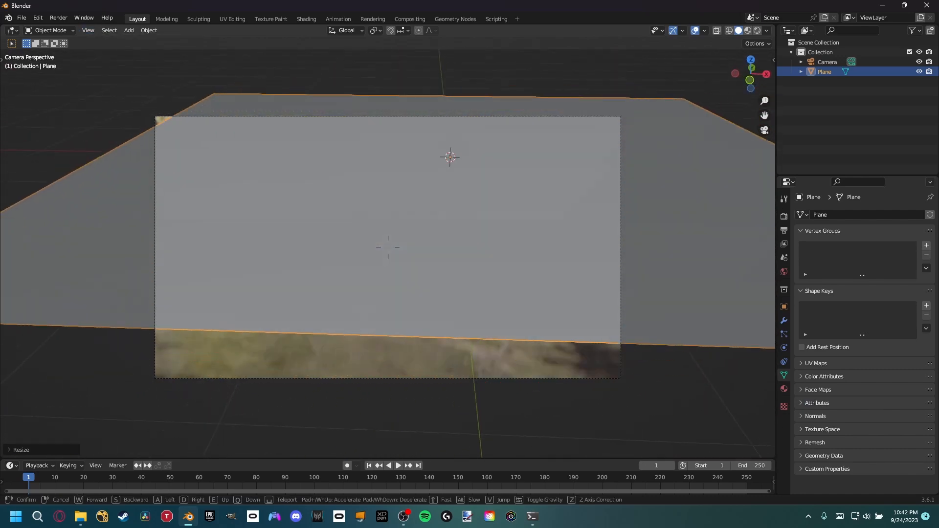
{"action": "key", "text": "d"}
{"action": "key", "text": "w"}
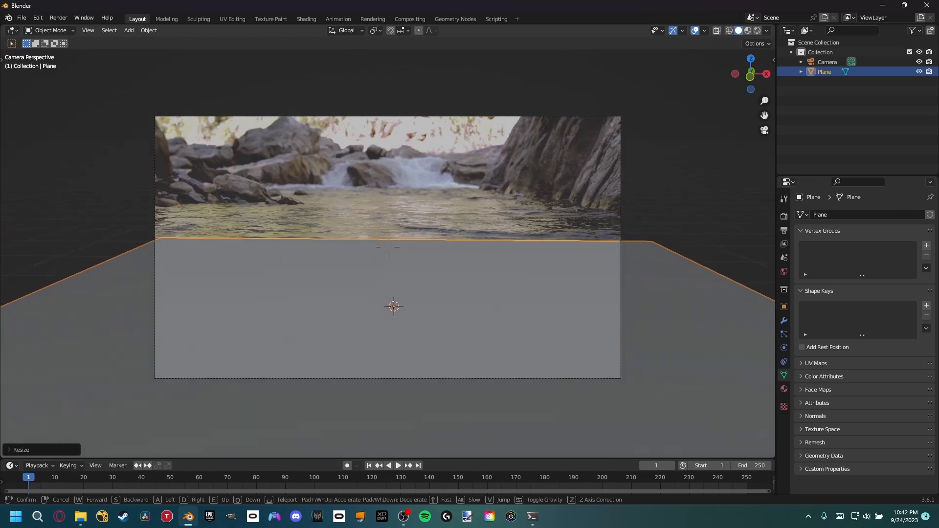
{"action": "key", "text": "a"}
{"action": "key", "text": "Return"}
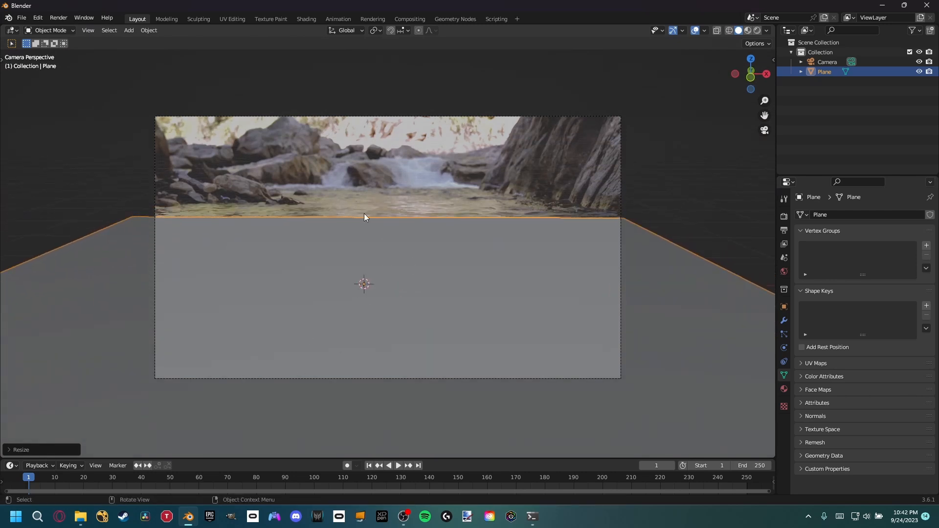
Step: Select the camera and lower it about 0.4 m along the global Z axis
{"action": "left_click", "coordinate": [424, 118]}
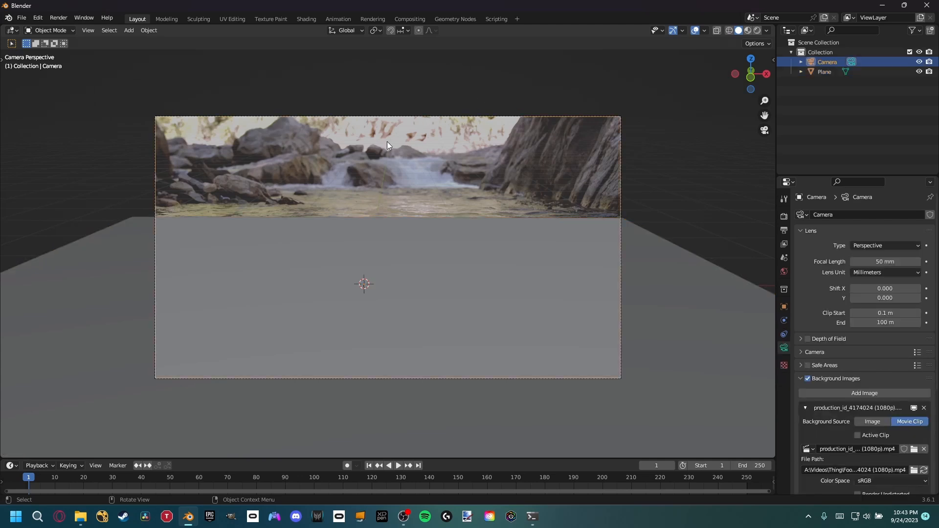
{"action": "key", "text": "g"}
{"action": "key", "text": "z"}
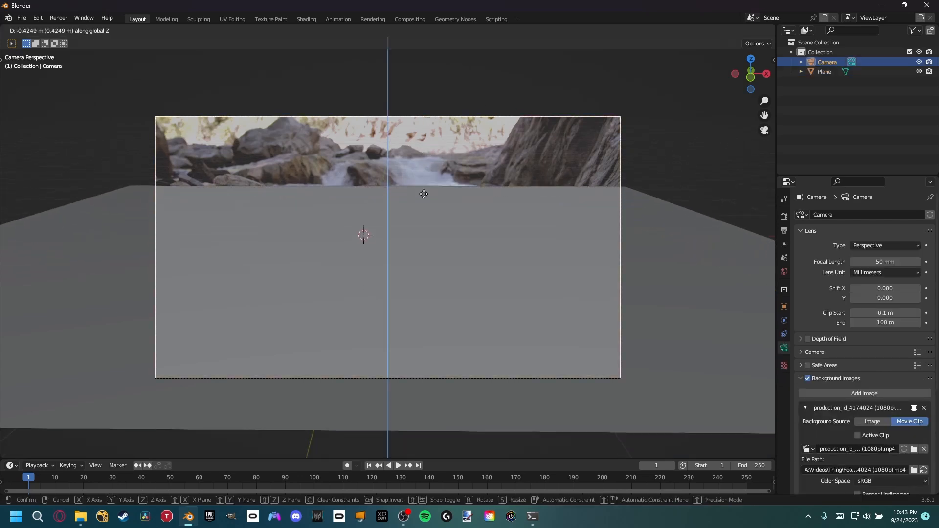
{"action": "left_click", "coordinate": [425, 203]}
Step: Rotate the camera about 7° around global X and lower it roughly 0.3 m further along Z to match the water line
{"action": "key", "text": "r"}
{"action": "key", "text": "x"}
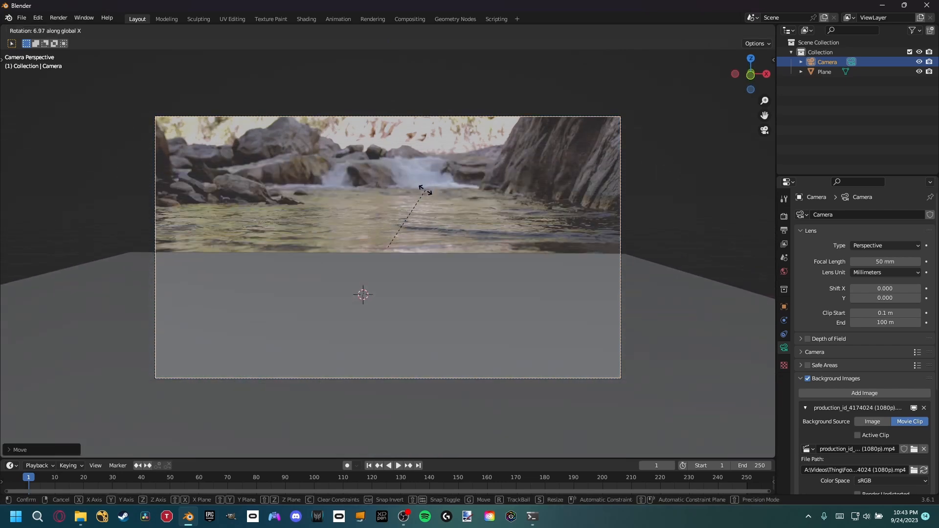
{"action": "left_click", "coordinate": [425, 192]}
{"action": "key", "text": "g"}
{"action": "key", "text": "z"}
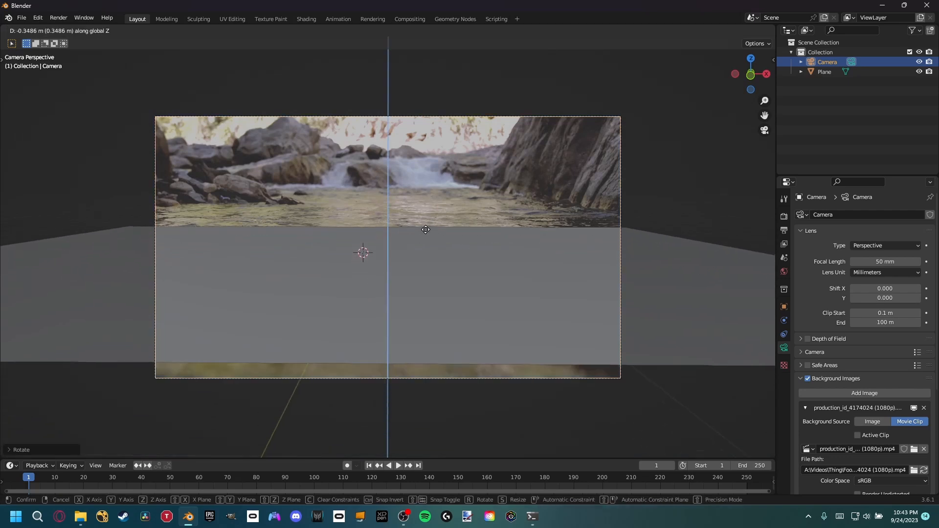
{"action": "left_click", "coordinate": [424, 223]}
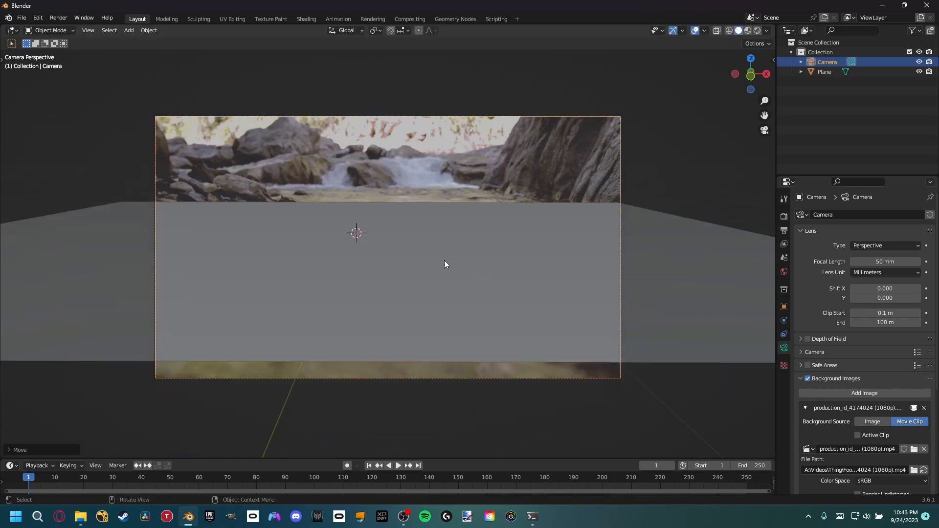
Step: Scale the plane up so it covers the lower edge of the camera frame
{"action": "left_click", "coordinate": [389, 295]}
{"action": "key", "text": "s"}
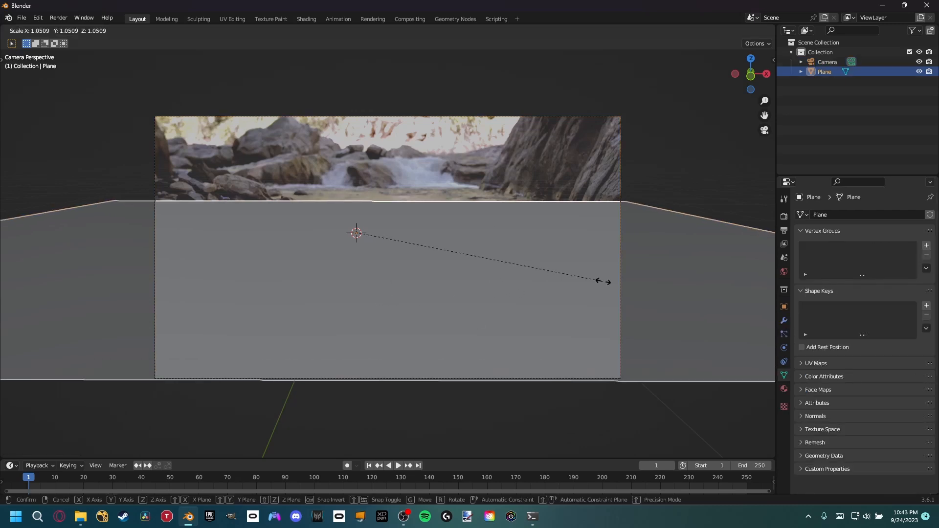
{"action": "left_click", "coordinate": [660, 283]}
{"action": "middle_click_drag", "start_coordinate": [459, 290], "coordinate": [527, 322], "text": "shift"}
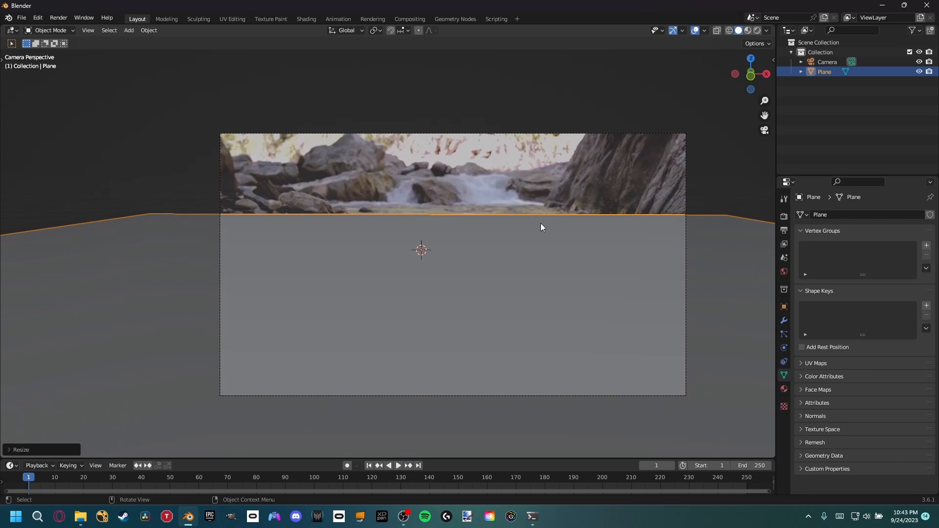
Step: Set the render engine to Cycles with GPU Compute as the device
{"action": "left_click", "coordinate": [785, 215]}
{"action": "left_click", "coordinate": [865, 215]}
{"action": "left_click", "coordinate": [870, 247]}
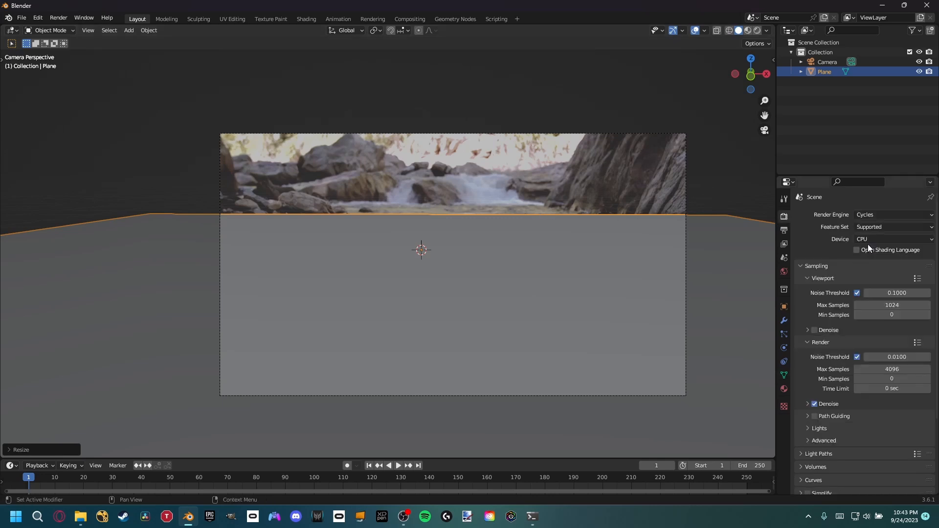
{"action": "left_click", "coordinate": [869, 239]}
{"action": "left_click", "coordinate": [875, 262]}
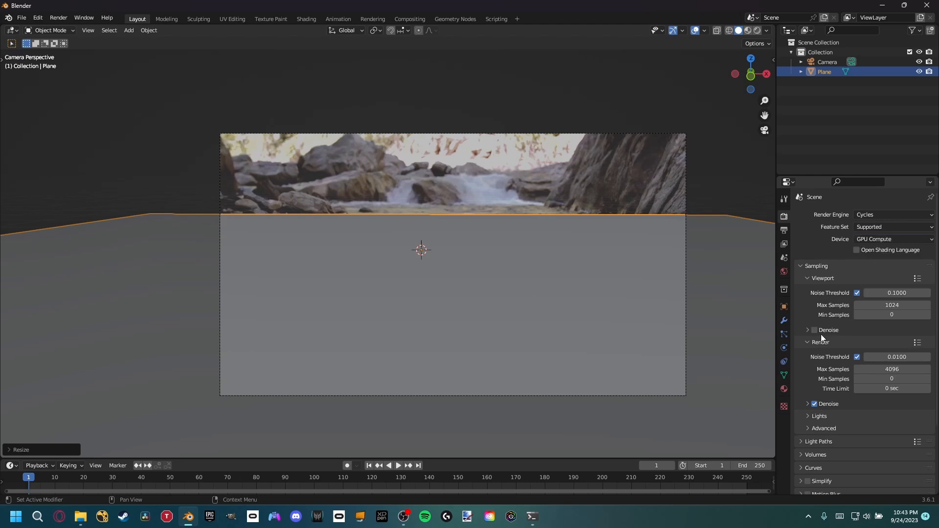
Step: Disable render denoising and set the maximum samples to 64 for both render and viewport
{"action": "left_click", "coordinate": [815, 403]}
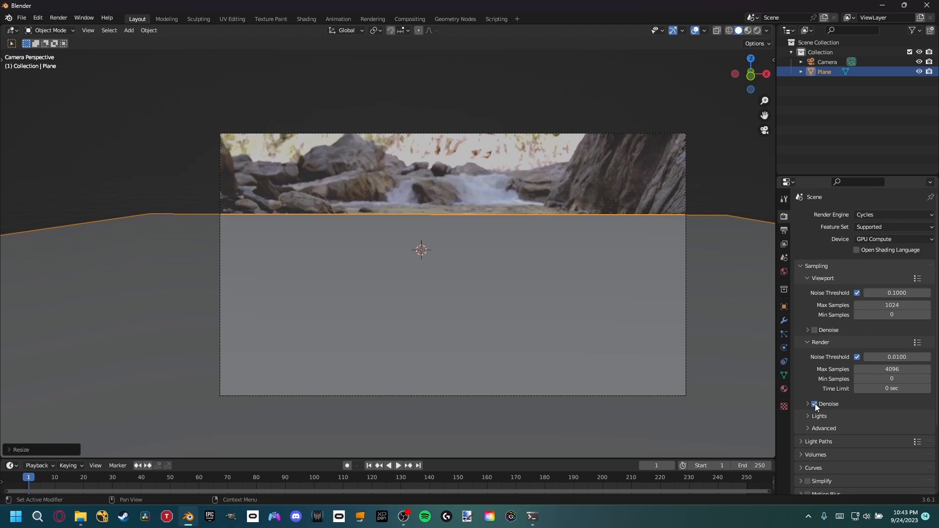
{"action": "double_click", "coordinate": [886, 368]}
{"action": "type", "text": "64"}
{"action": "key", "text": "Return"}
{"action": "double_click", "coordinate": [886, 305]}
{"action": "type", "text": "64"}
{"action": "key", "text": "Return"}
{"action": "scroll", "coordinate": [881, 306], "scroll_direction": "down", "scroll_amount": 1}
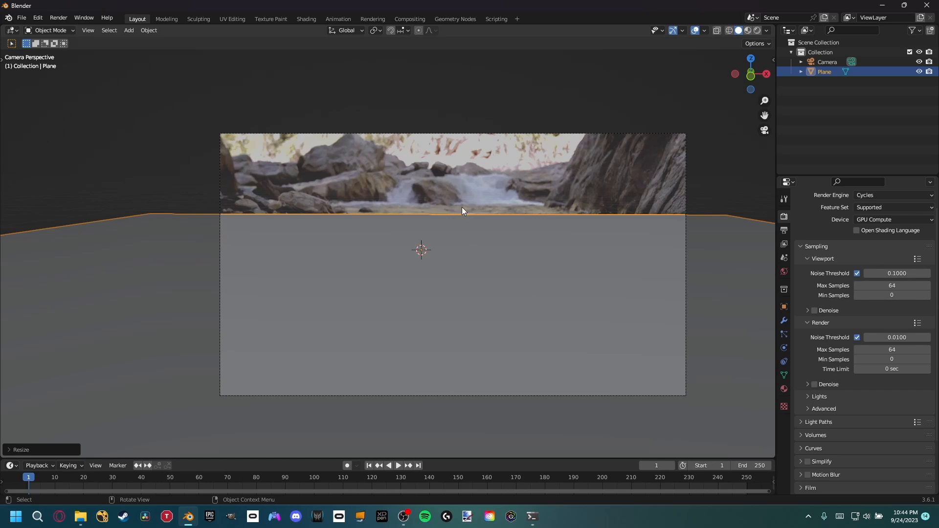
Step: Add a UV sphere at the centre of the plane
{"action": "scroll", "coordinate": [451, 223], "scroll_direction": "up", "scroll_amount": 4}
{"action": "middle_click_drag", "start_coordinate": [455, 242], "coordinate": [410, 215], "text": "shift"}
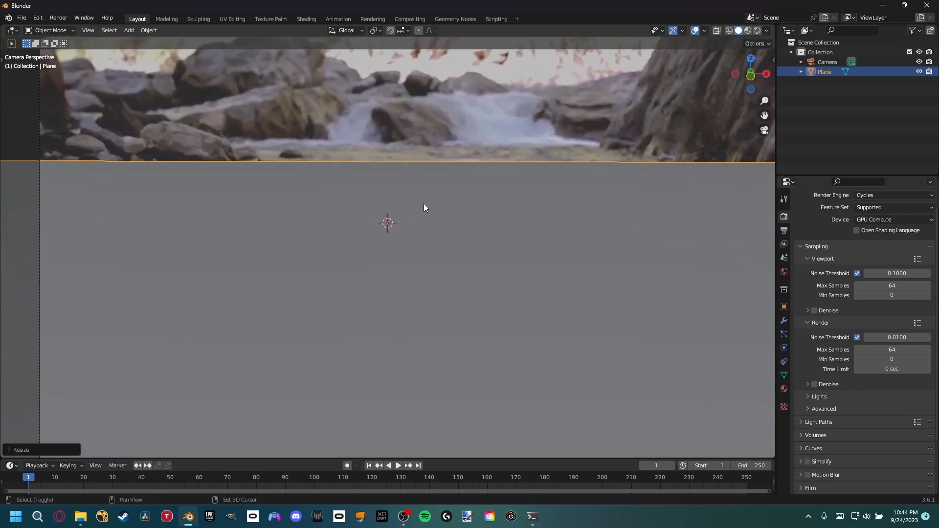
{"action": "key", "text": "shift+a"}
{"action": "mouse_move", "coordinate": [424, 204]}
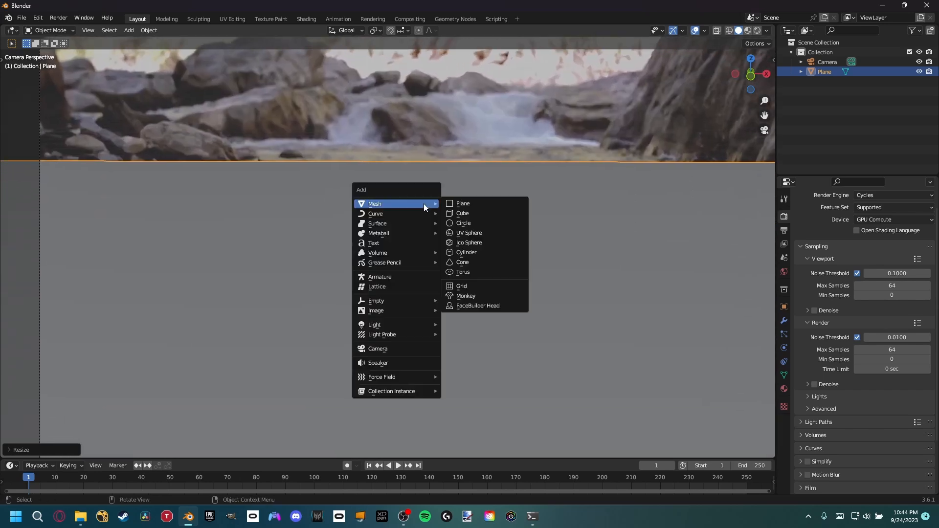
{"action": "left_click", "coordinate": [474, 234]}
{"action": "scroll", "coordinate": [474, 245], "scroll_direction": "down", "scroll_amount": 4}
{"action": "scroll", "coordinate": [473, 245], "scroll_direction": "up", "scroll_amount": 2}
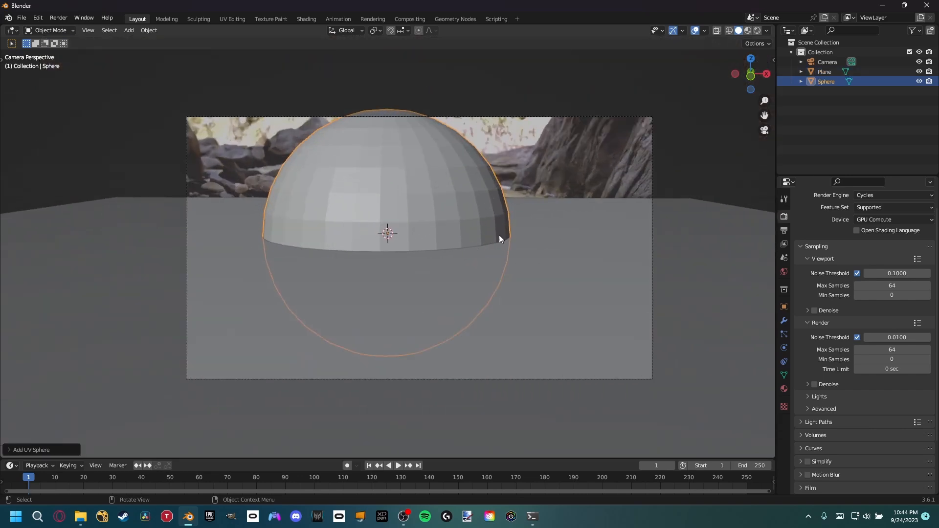
Step: Scale the sphere down and raise it along global Z so it floats above the plane
{"action": "key", "text": "s"}
{"action": "left_click", "coordinate": [489, 217]}
{"action": "key", "text": "g"}
{"action": "key", "text": "z"}
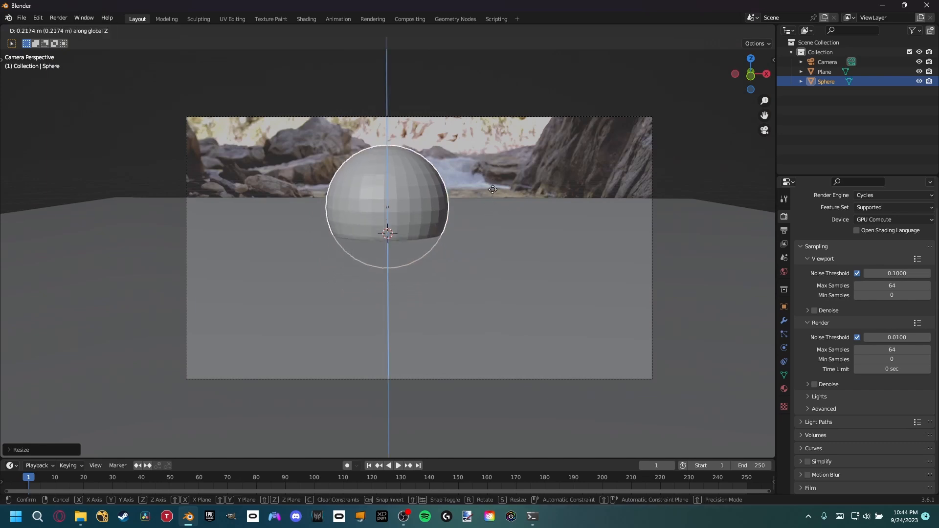
{"action": "left_click", "coordinate": [500, 153]}
{"action": "key", "text": "s"}
{"action": "left_click", "coordinate": [527, 139]}
{"action": "key", "text": "g"}
{"action": "key", "text": "shift+z"}
{"action": "right_click", "coordinate": [548, 140]}
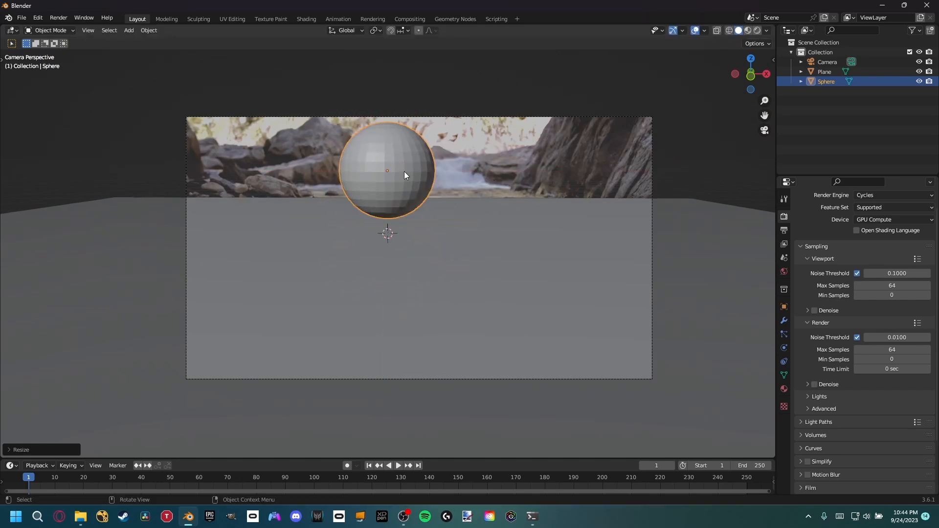
Step: Apply Shade Smooth to the sphere and inspect its outline up close
{"action": "right_click", "coordinate": [404, 175]}
{"action": "left_click", "coordinate": [404, 173]}
{"action": "scroll", "coordinate": [387, 156], "scroll_direction": "up", "scroll_amount": 3}
{"action": "middle_click_drag", "start_coordinate": [397, 143], "coordinate": [397, 231], "text": "shift"}
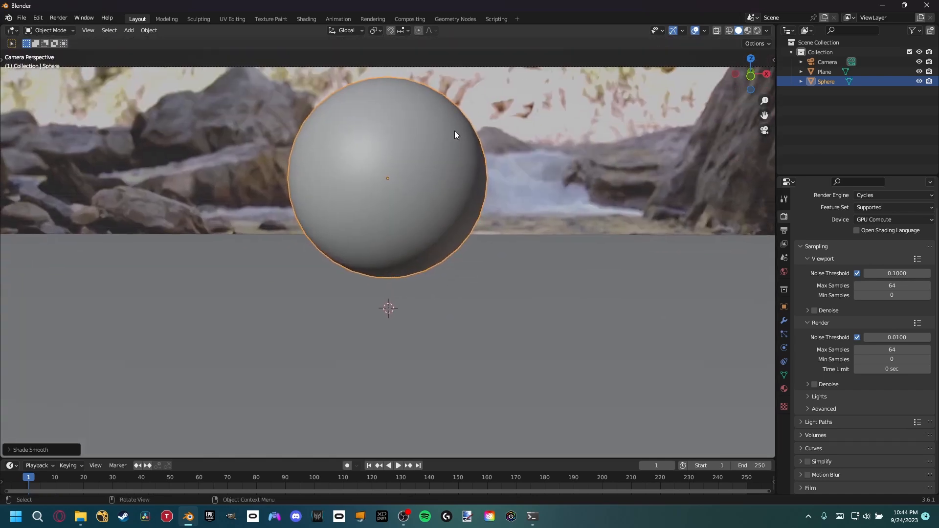
{"action": "scroll", "coordinate": [410, 226], "scroll_direction": "up", "scroll_amount": 2}
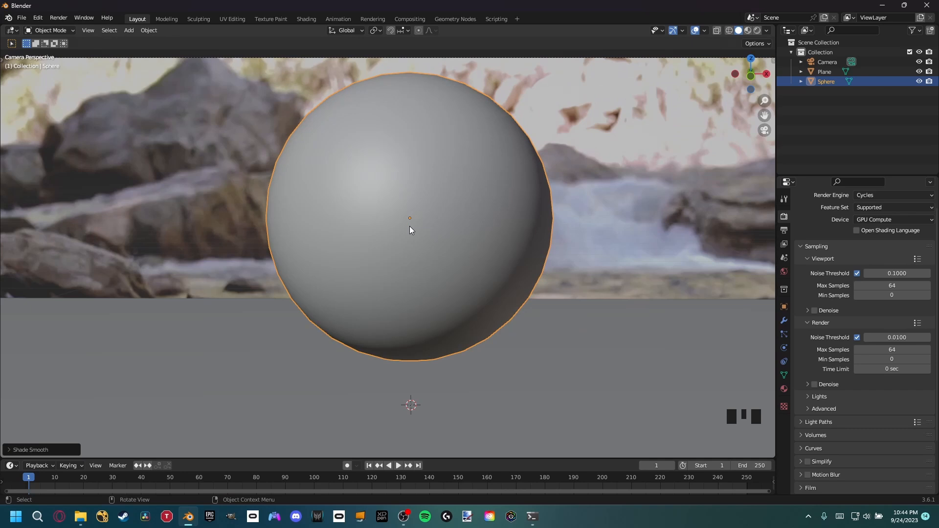
{"action": "scroll", "coordinate": [409, 226], "scroll_direction": "up", "scroll_amount": 2}
{"action": "middle_click_drag", "start_coordinate": [396, 251], "coordinate": [410, 237], "text": "shift"}
Step: Add a Subdivision Surface modifier to the sphere with viewport level 2, and check its outline in object and edit mode
{"action": "key", "text": "Tab"}
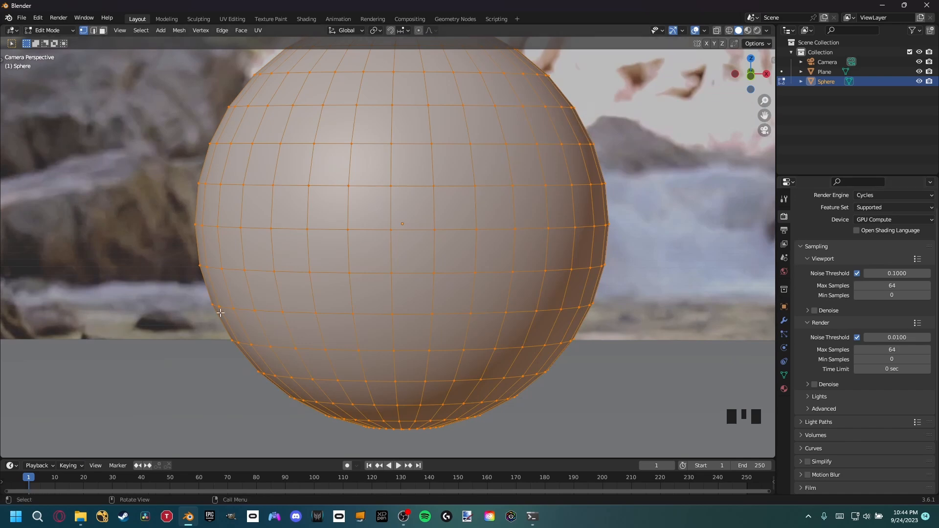
{"action": "left_click", "coordinate": [784, 321]}
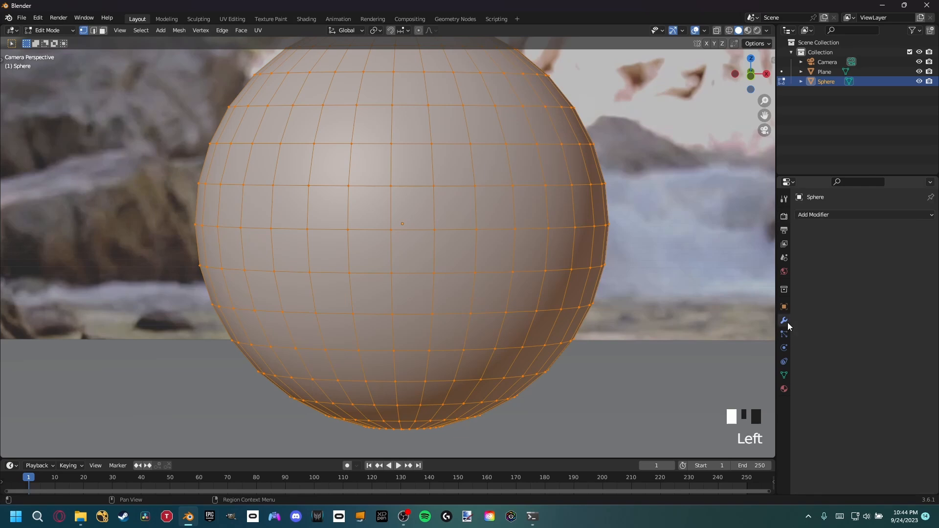
{"action": "left_click", "coordinate": [838, 219]}
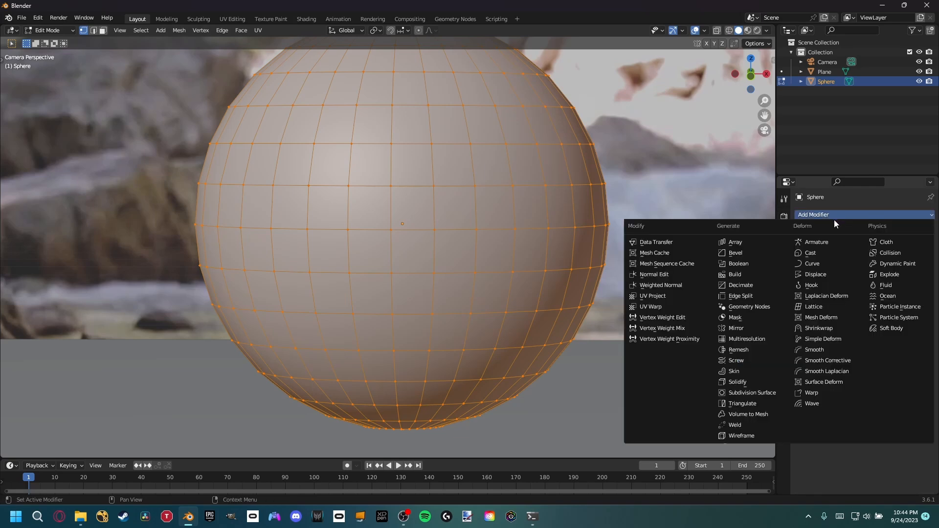
{"action": "left_click", "coordinate": [748, 392]}
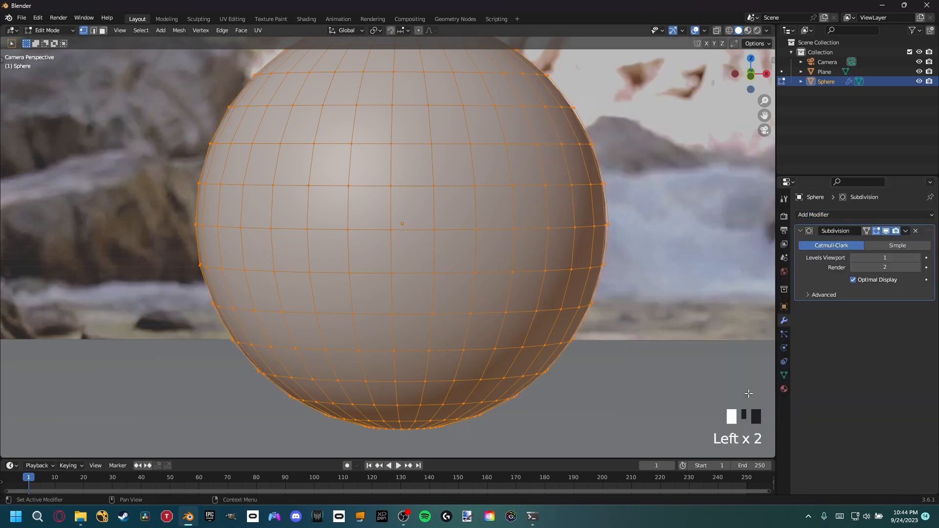
{"action": "left_click", "coordinate": [917, 258]}
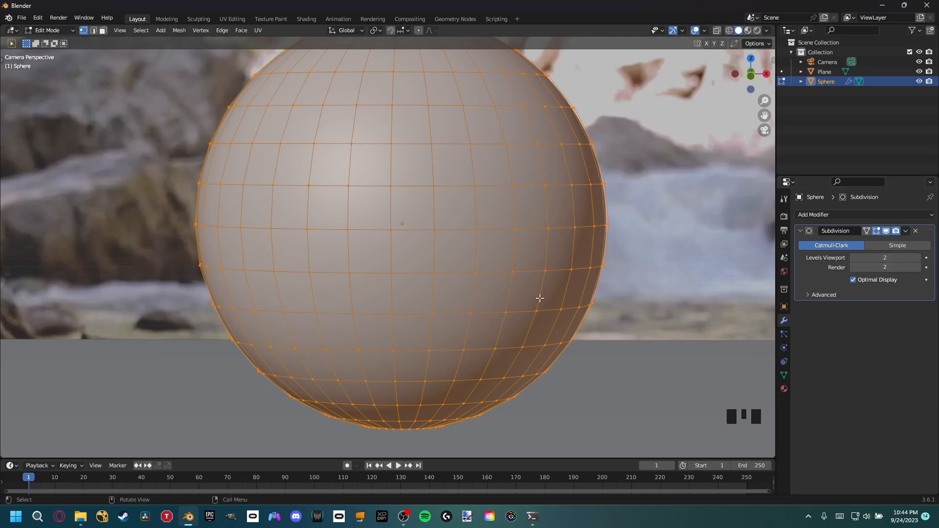
{"action": "middle_click_drag", "start_coordinate": [459, 178], "coordinate": [454, 212], "text": "shift"}
{"action": "key", "text": "Tab"}
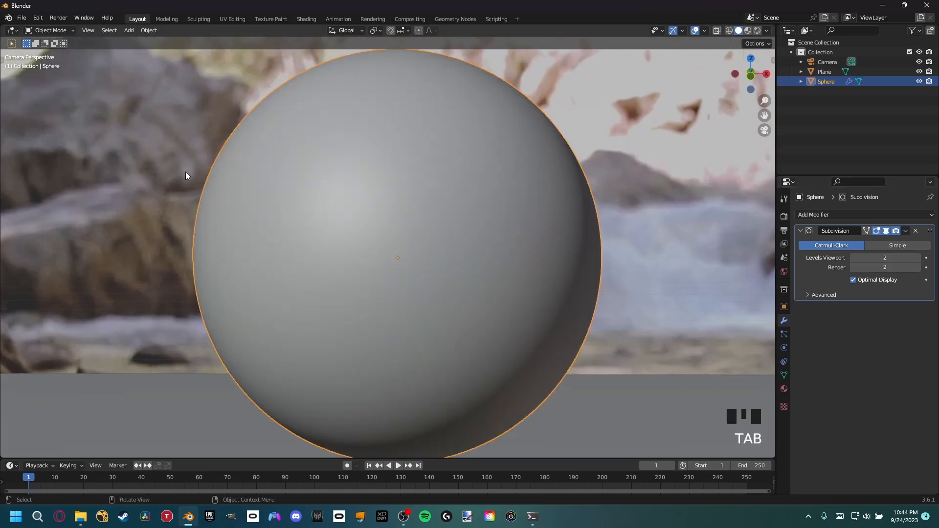
{"action": "key", "text": "Tab"}
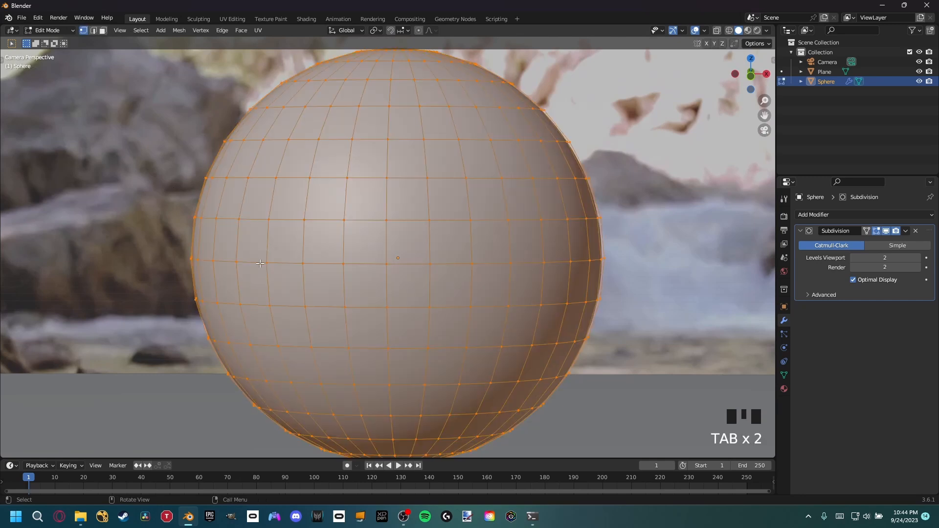
Step: Select the horizontal edge loop running around the sphere's equator in edge select mode
{"action": "scroll", "coordinate": [389, 265], "scroll_direction": "up", "scroll_amount": 1}
{"action": "key", "text": "2"}
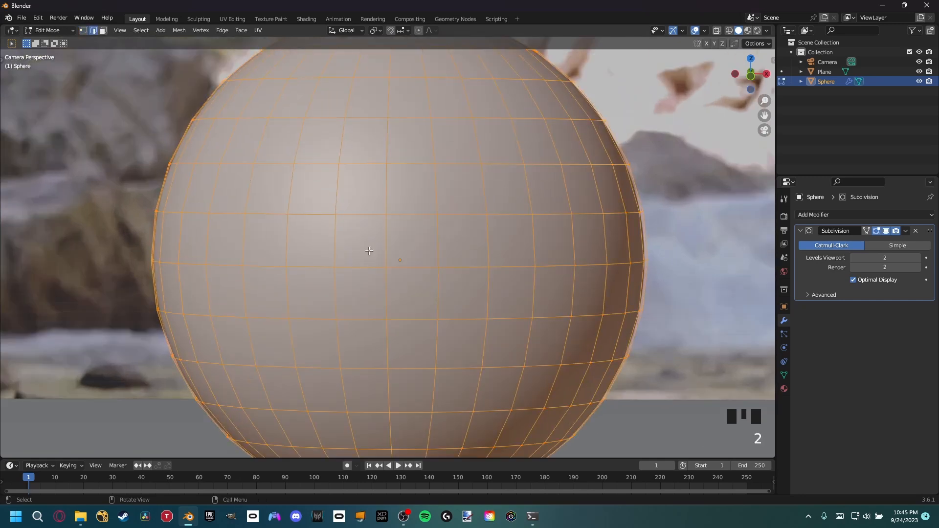
{"action": "left_click", "coordinate": [348, 270], "text": "alt"}
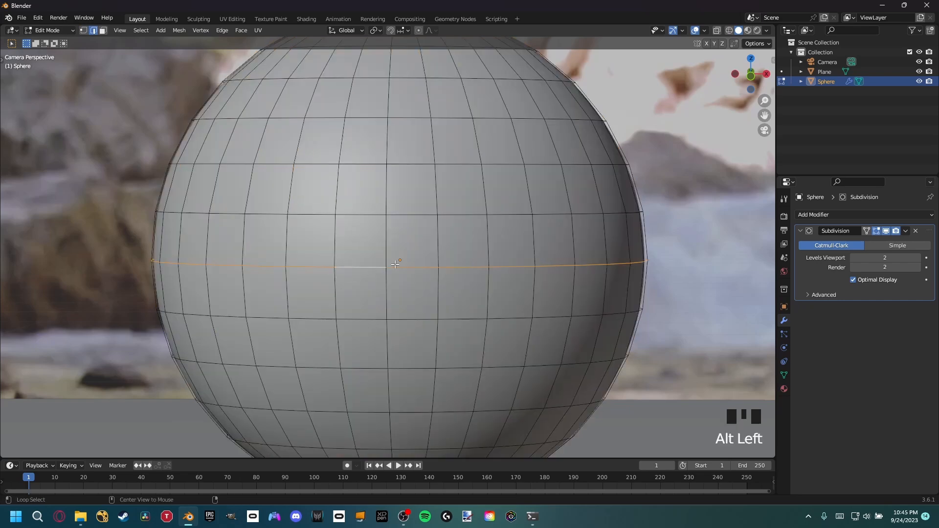
{"action": "left_click", "coordinate": [333, 267], "text": "alt"}
{"action": "left_click", "coordinate": [334, 266], "text": "alt"}
{"action": "left_click", "coordinate": [334, 266], "text": "alt"}
{"action": "left_click", "coordinate": [335, 258], "text": "alt"}
{"action": "left_click", "coordinate": [358, 260], "text": "alt"}
{"action": "scroll", "coordinate": [353, 272], "scroll_direction": "up", "scroll_amount": 2}
{"action": "middle_click_drag", "start_coordinate": [353, 272], "coordinate": [372, 291], "text": "shift"}
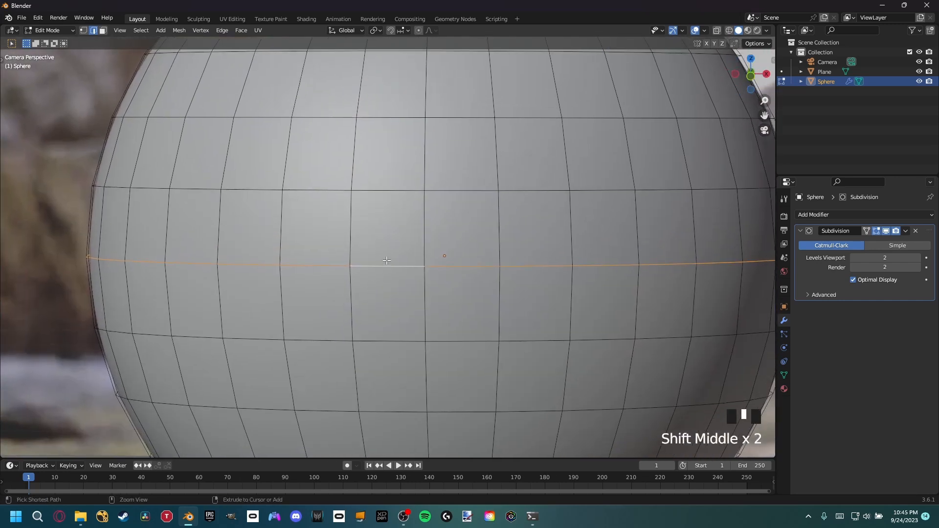
Step: Bevel the equator loop into a thin band about 0.005 m wide with two segments
{"action": "key", "text": "ctrl+b"}
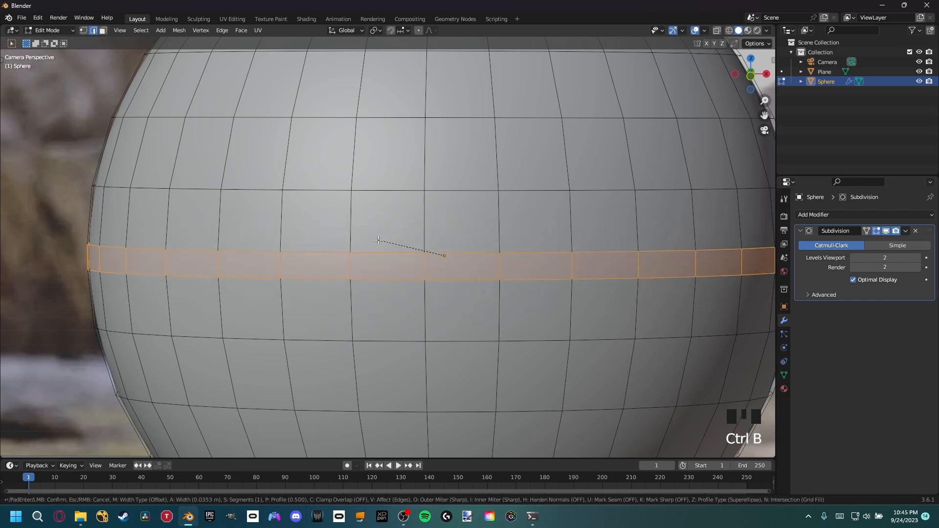
{"action": "scroll", "coordinate": [379, 241], "scroll_direction": "up", "scroll_amount": 1}
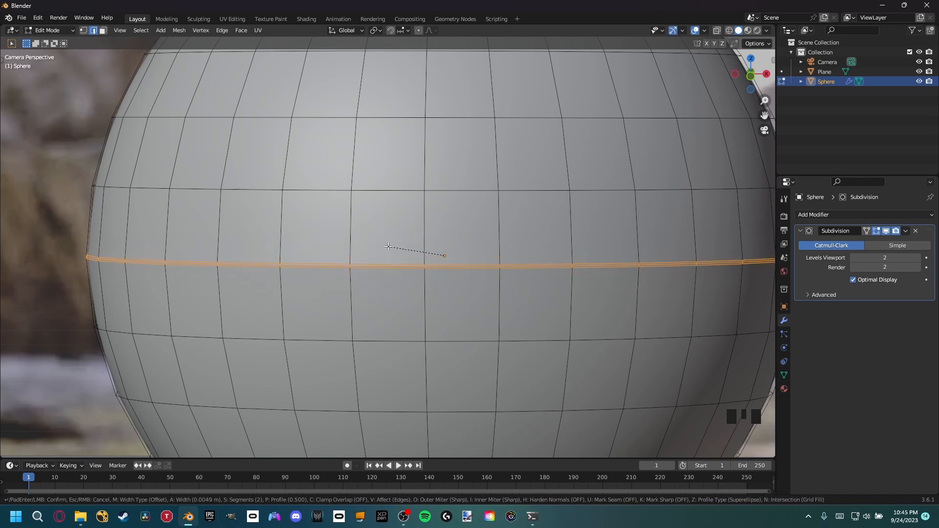
{"action": "left_click", "coordinate": [388, 246]}
{"action": "scroll", "coordinate": [388, 282], "scroll_direction": "up", "scroll_amount": 3}
{"action": "scroll", "coordinate": [392, 320], "scroll_direction": "down", "scroll_amount": 3}
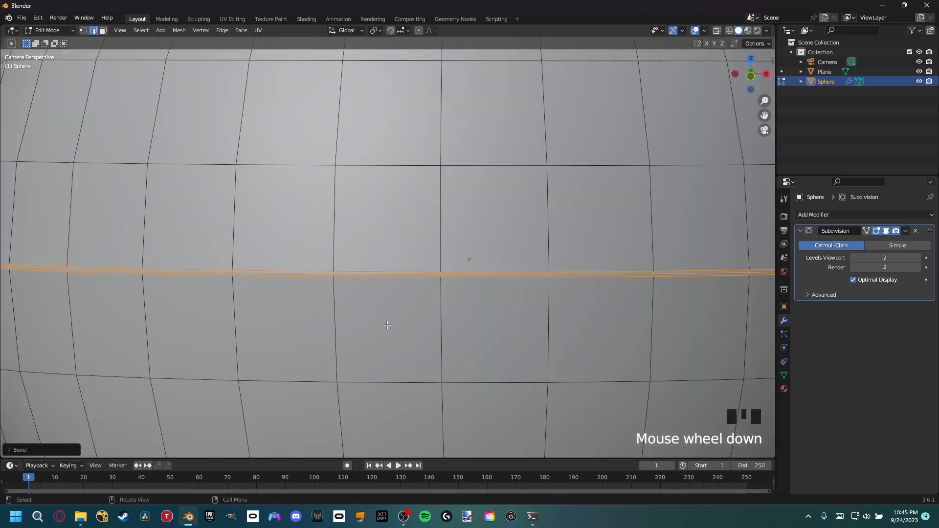
Step: Select the bevel's centre loop and scale it to about 0.954 to form a groove, then return to object mode
{"action": "middle_click_drag", "start_coordinate": [389, 320], "coordinate": [350, 316], "text": "shift"}
{"action": "scroll", "coordinate": [403, 323], "scroll_direction": "up", "scroll_amount": 2}
{"action": "scroll", "coordinate": [403, 323], "scroll_direction": "up", "scroll_amount": 3}
{"action": "key", "text": "2"}
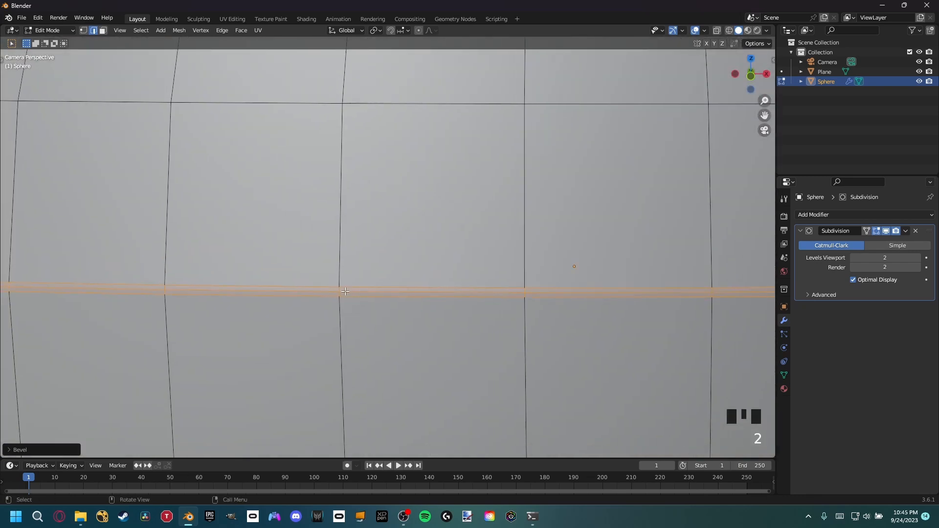
{"action": "left_click", "coordinate": [343, 291], "text": "alt"}
{"action": "scroll", "coordinate": [407, 294], "scroll_direction": "down", "scroll_amount": 6}
{"action": "middle_click_drag", "start_coordinate": [407, 294], "coordinate": [377, 302], "text": "shift"}
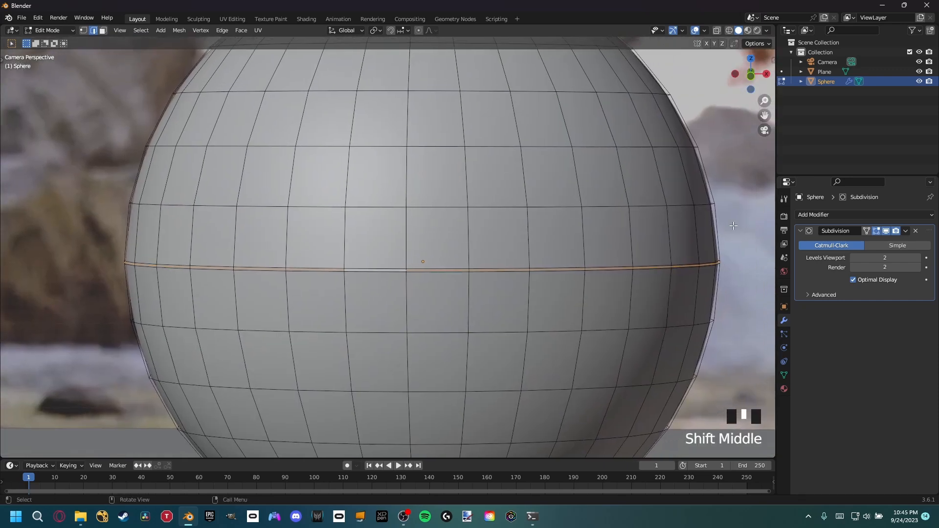
{"action": "key", "text": "s"}
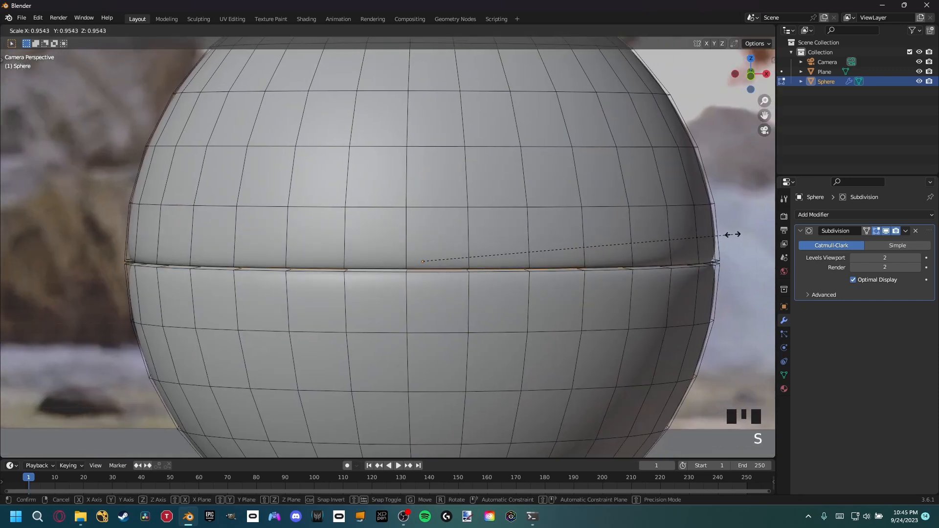
{"action": "left_click", "coordinate": [732, 234]}
{"action": "key", "text": "Tab"}
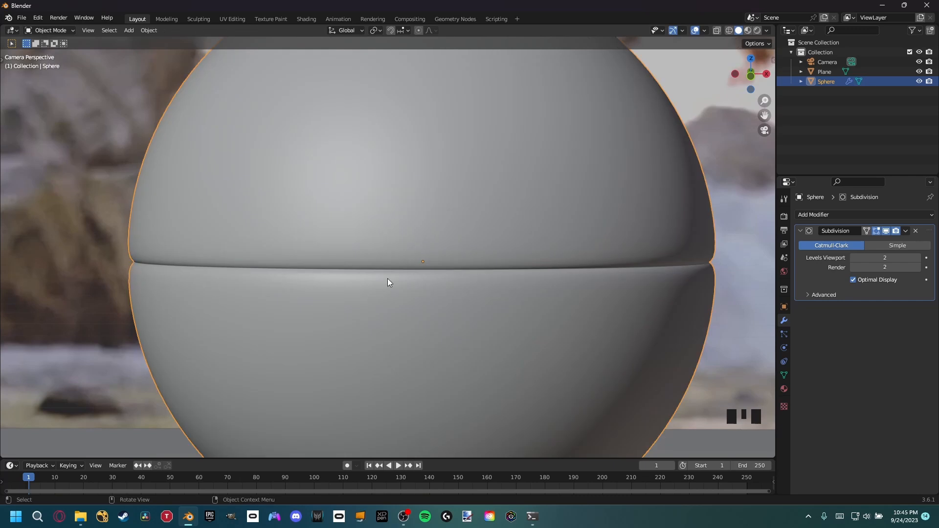
Step: Add one loop cut just below and one just above the groove to sharpen its edges
{"action": "key", "text": "Tab"}
{"action": "key", "text": "ctrl"}
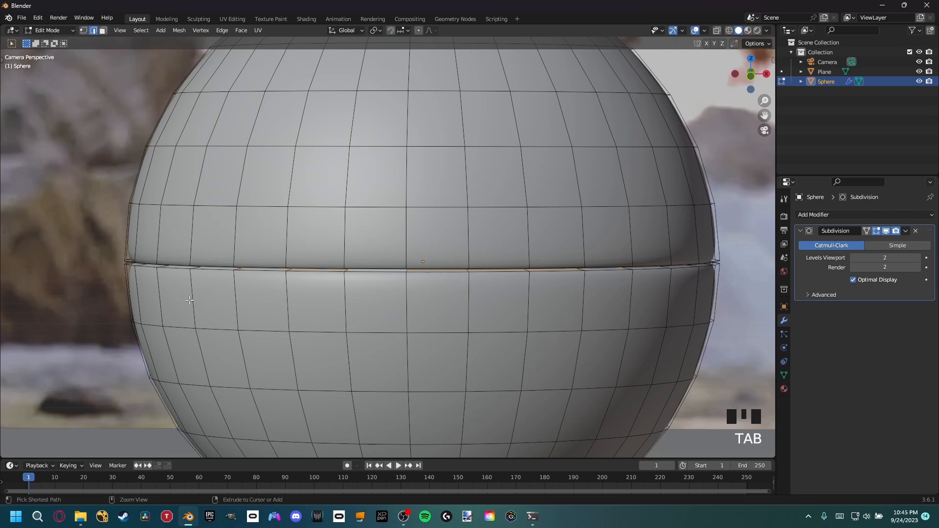
{"action": "key", "text": "ctrl+r"}
{"action": "left_click", "coordinate": [167, 272]}
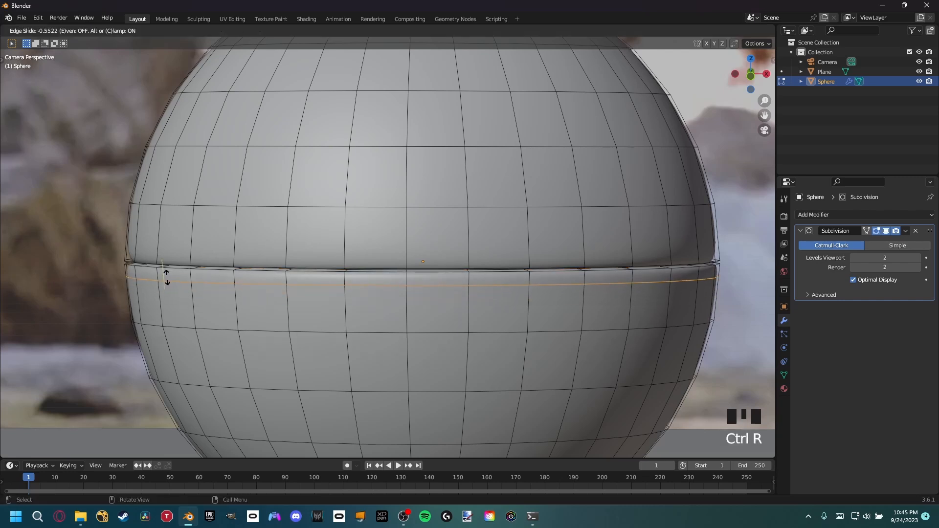
{"action": "left_click", "coordinate": [166, 268]}
{"action": "key", "text": "ctrl+r"}
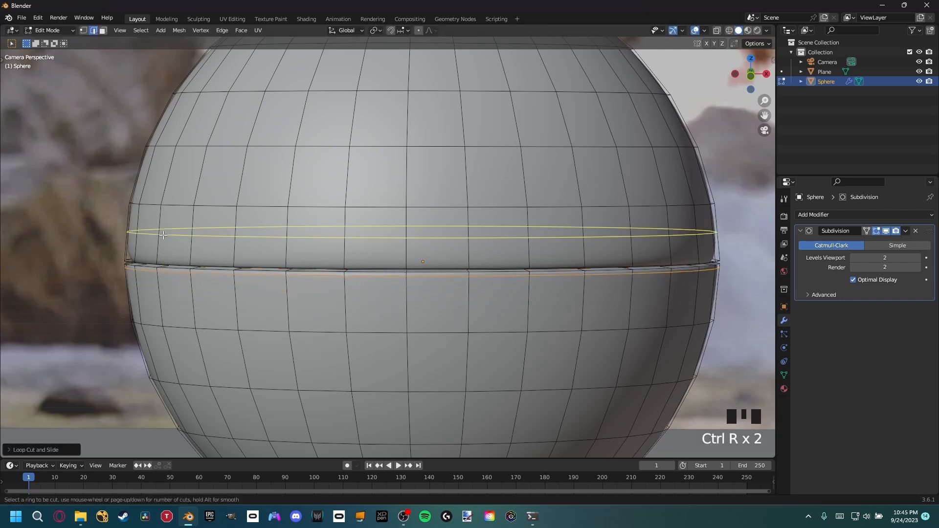
{"action": "left_click", "coordinate": [162, 235]}
{"action": "left_click", "coordinate": [159, 254]}
Step: Examine the groove's edges up close, and check the whole smoothed sphere in object mode
{"action": "scroll", "coordinate": [161, 255], "scroll_direction": "up", "scroll_amount": 4}
{"action": "middle_click_drag", "start_coordinate": [162, 254], "coordinate": [299, 237], "text": "shift"}
{"action": "scroll", "coordinate": [299, 237], "scroll_direction": "up", "scroll_amount": 5}
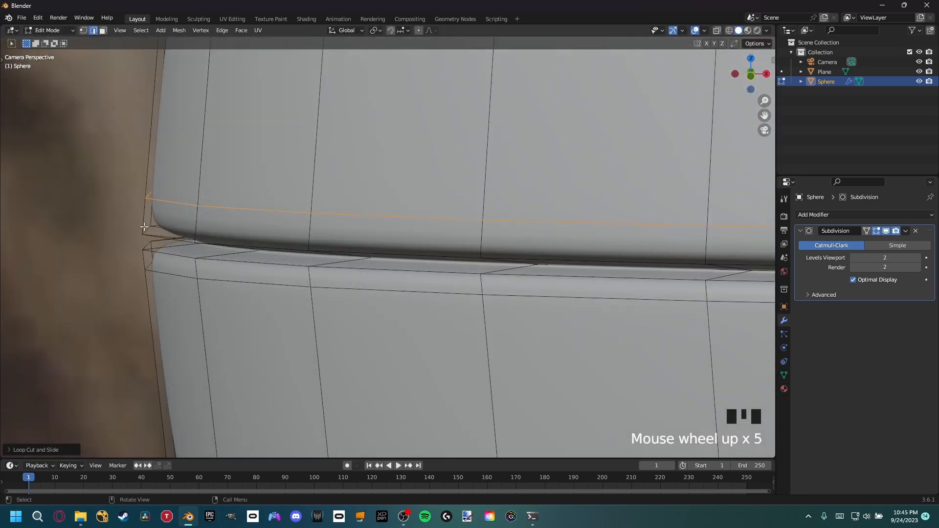
{"action": "scroll", "coordinate": [217, 233], "scroll_direction": "down", "scroll_amount": 7}
{"action": "middle_click_drag", "start_coordinate": [452, 232], "coordinate": [404, 245], "text": "shift"}
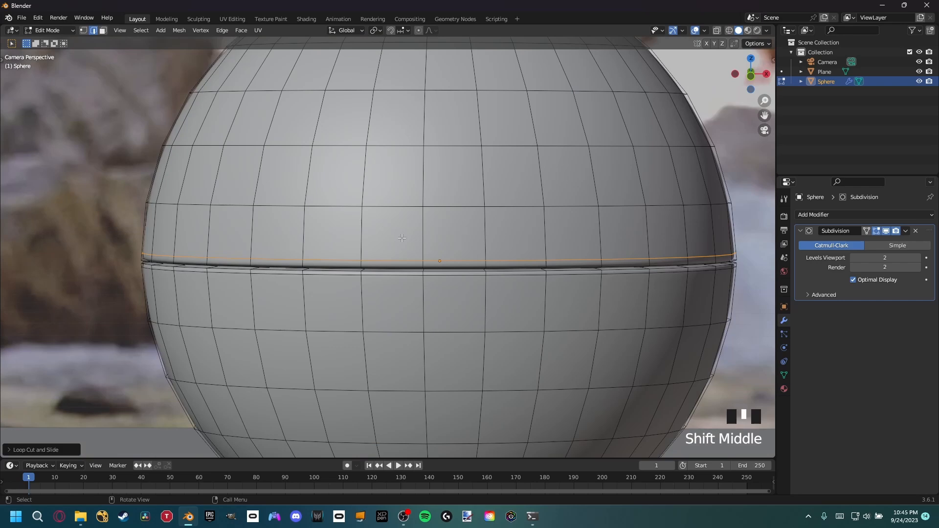
{"action": "key", "text": "Tab"}
{"action": "scroll", "coordinate": [401, 238], "scroll_direction": "down", "scroll_amount": 3}
{"action": "middle_click_drag", "start_coordinate": [401, 238], "coordinate": [410, 306], "text": "shift"}
{"action": "scroll", "coordinate": [424, 297], "scroll_direction": "down", "scroll_amount": 3}
{"action": "scroll", "coordinate": [411, 298], "scroll_direction": "up", "scroll_amount": 1}
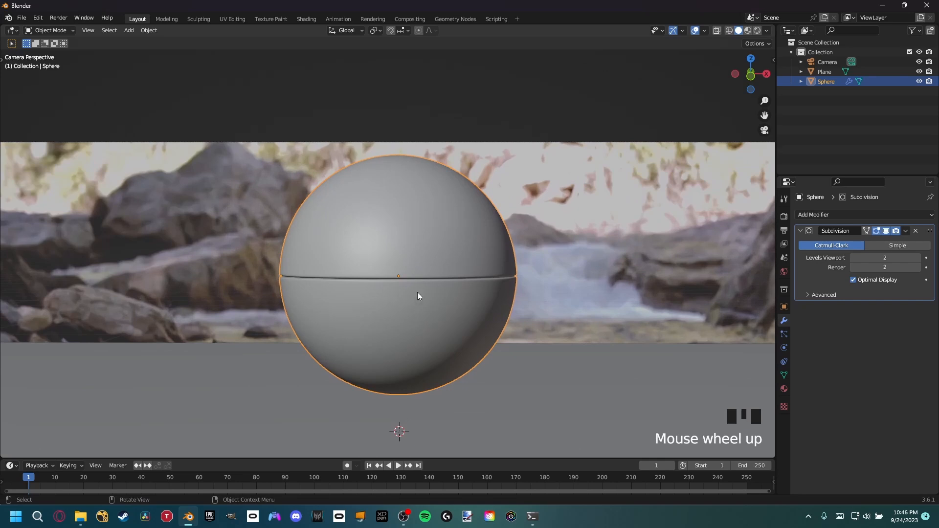
Step: Tilt the sphere with a free trackball rotation to about -34° X, 5° Y and 10° Z
{"action": "key", "text": "r"}
{"action": "key", "text": "r"}
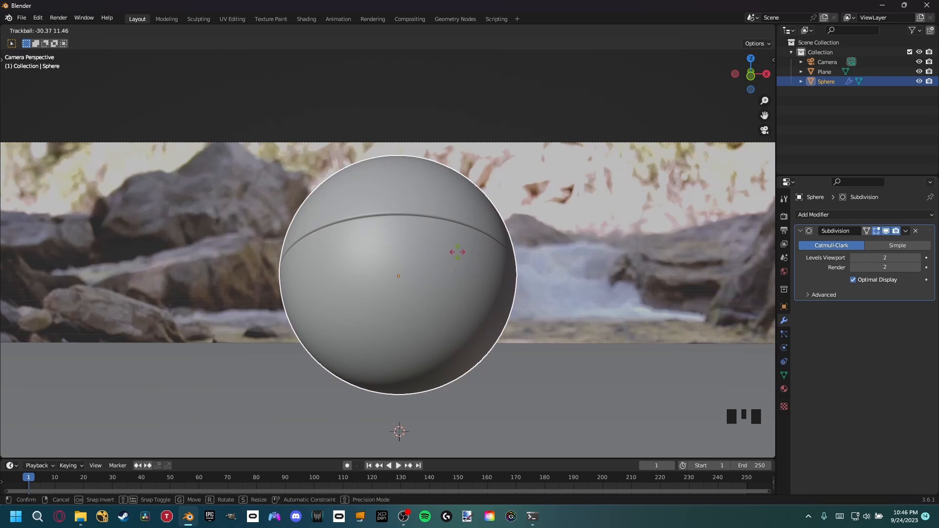
{"action": "left_click", "coordinate": [457, 249]}
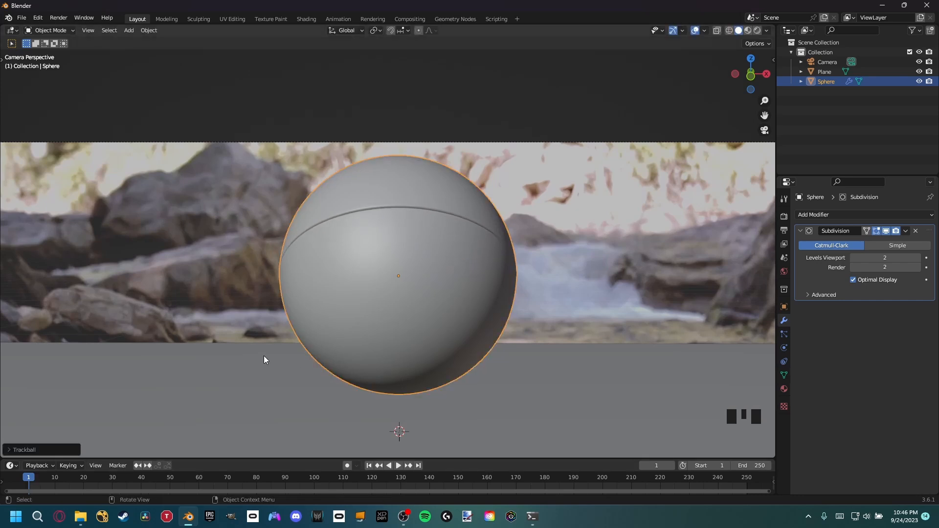
Step: Try rotating the tilted sphere around the global Z axis
{"action": "key", "text": "r"}
{"action": "key", "text": "z"}
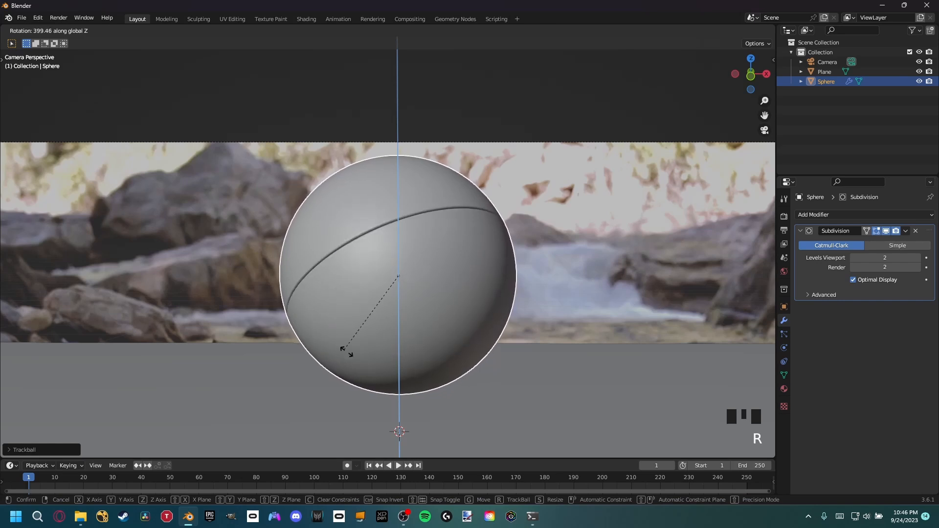
{"action": "left_click", "coordinate": [369, 306]}
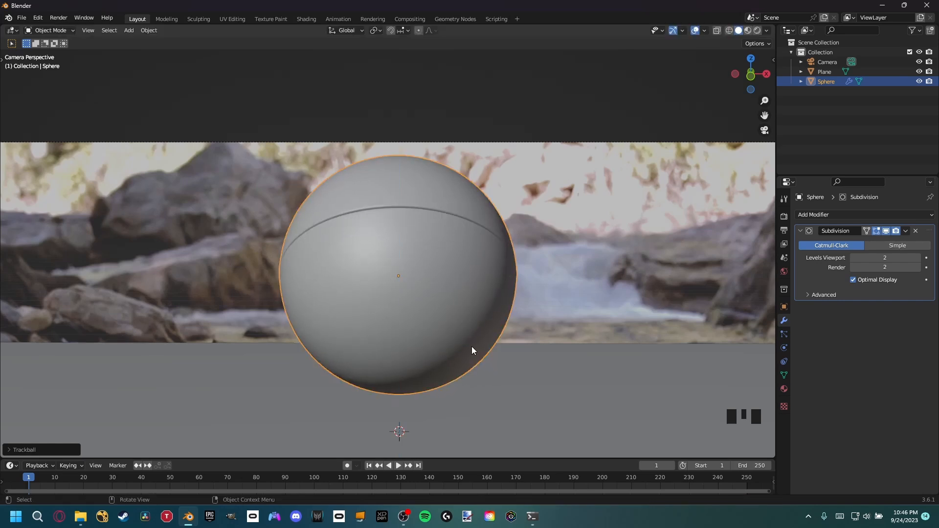
{"action": "scroll", "coordinate": [472, 340], "scroll_direction": "up", "scroll_amount": 1}
{"action": "middle_click_drag", "start_coordinate": [468, 354], "coordinate": [457, 311], "text": "shift"}
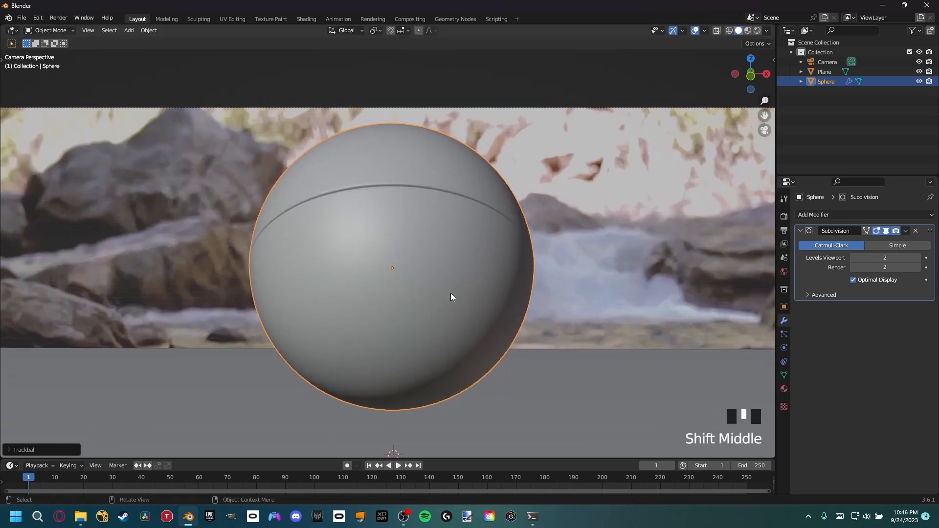
{"action": "key", "text": "r"}
{"action": "key", "text": "z"}
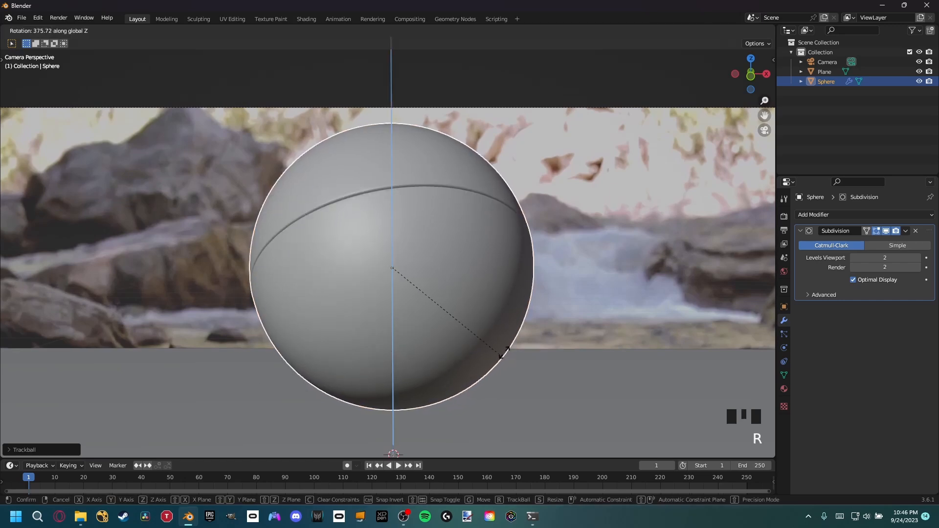
{"action": "left_click", "coordinate": [325, 308]}
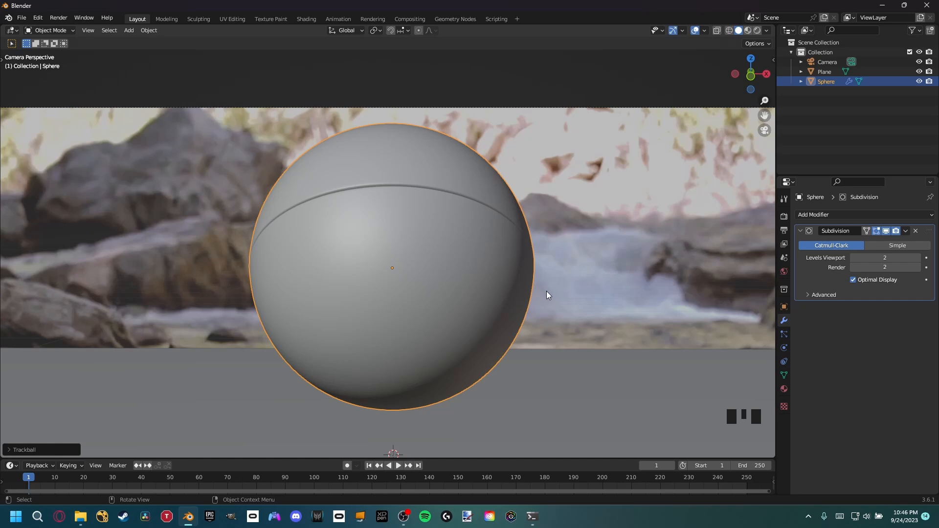
Step: Drive the sphere's Z rotation with the expression #frame, and scrub and play the timeline to check the spin
{"action": "left_click", "coordinate": [784, 307]}
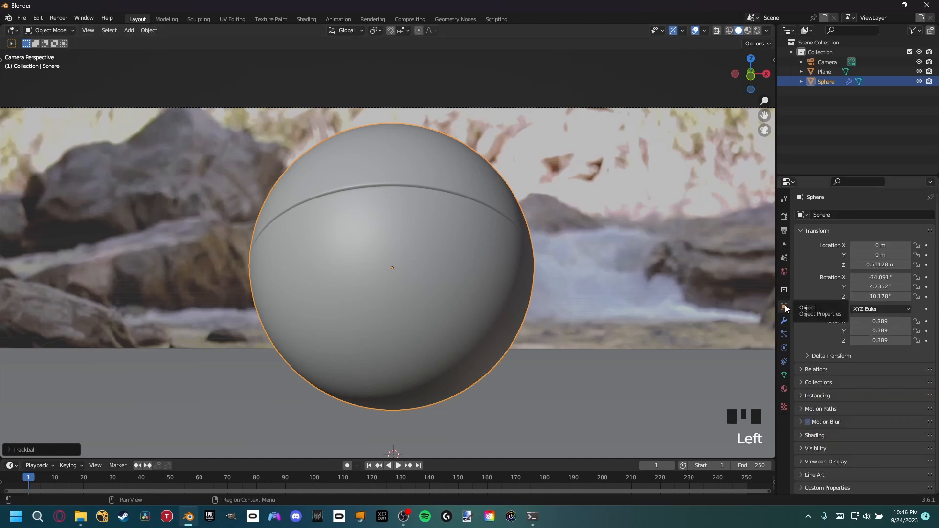
{"action": "mouse_move", "coordinate": [881, 296]}
{"action": "left_mouse_down"}
{"action": "mouse_move", "coordinate": [910, 296]}
{"action": "mouse_move", "coordinate": [883, 298]}
{"action": "mouse_move", "coordinate": [883, 307]}
{"action": "left_mouse_up"}
{"action": "left_click", "coordinate": [880, 297]}
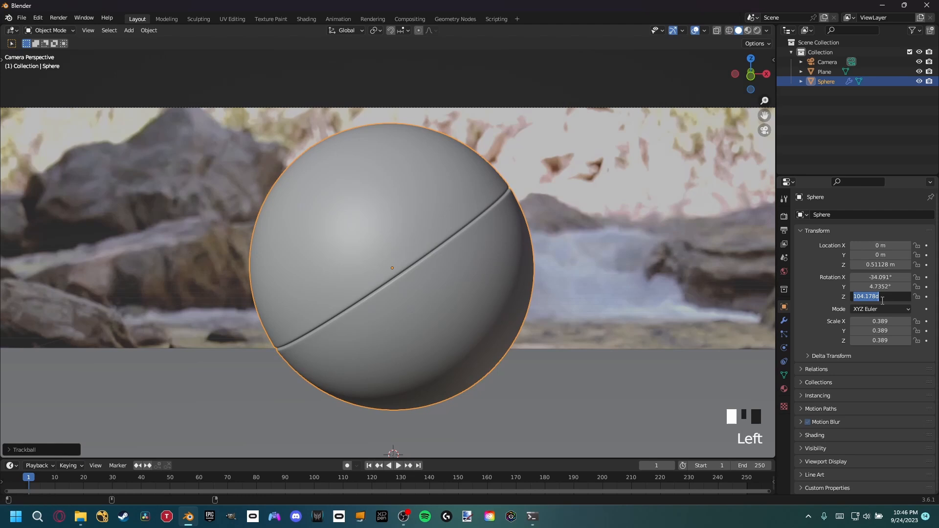
{"action": "type", "text": "#frame"}
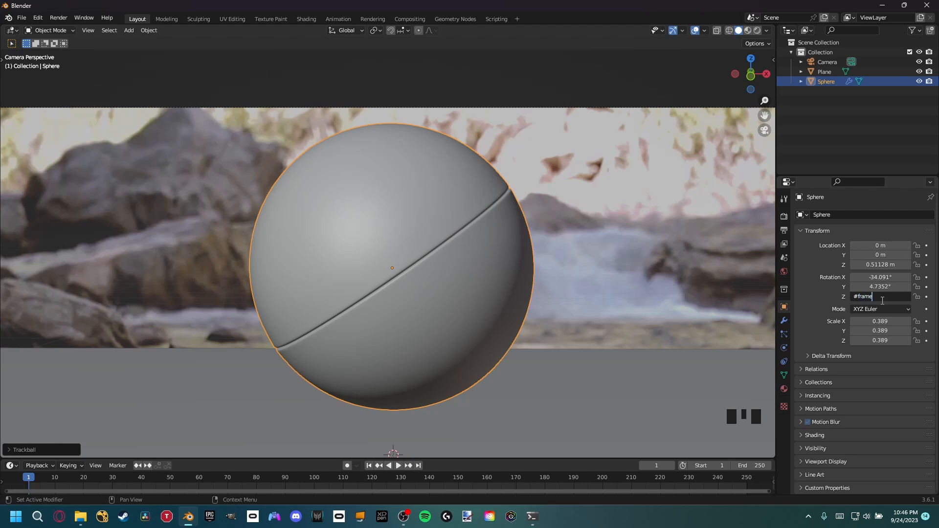
{"action": "key", "text": "Return"}
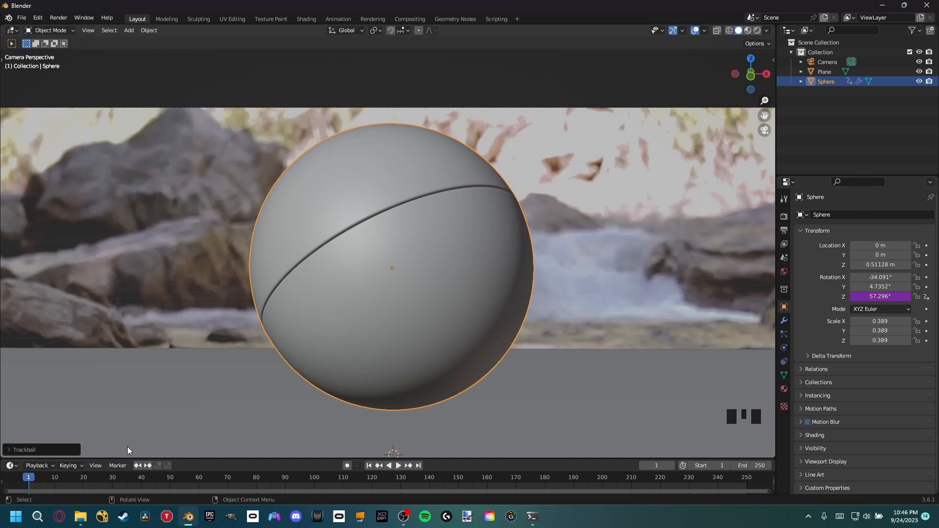
{"action": "left_click_drag", "start_coordinate": [22, 484], "coordinate": [160, 484]}
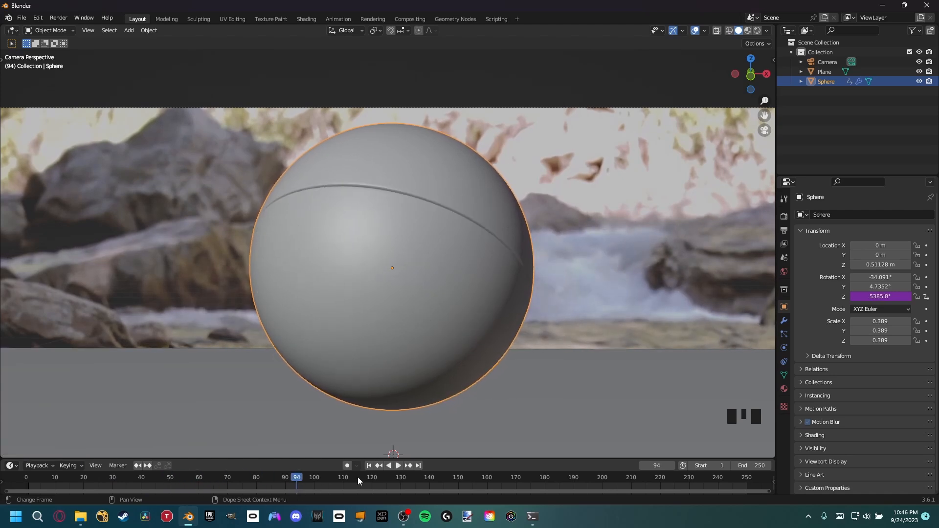
{"action": "left_click", "coordinate": [397, 466]}
{"action": "left_click", "coordinate": [399, 465]}
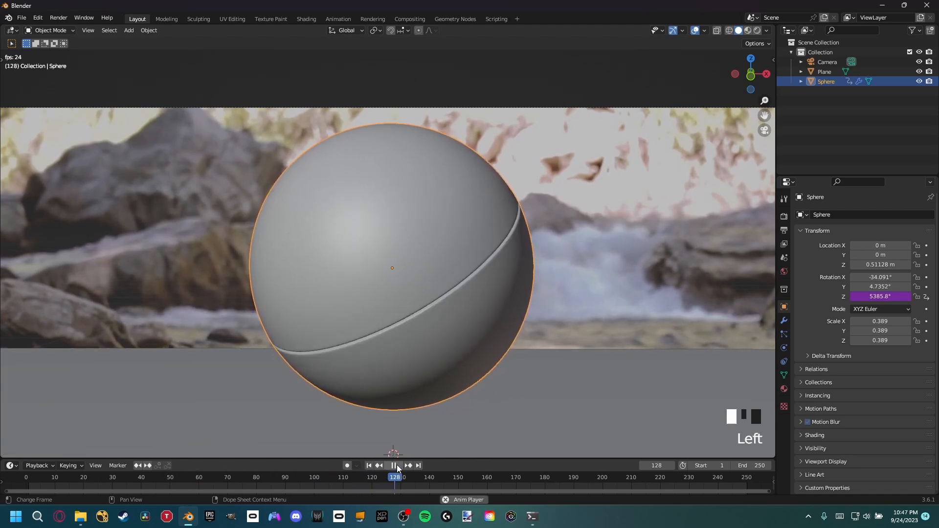
{"action": "left_click", "coordinate": [394, 466]}
{"action": "left_click_drag", "start_coordinate": [363, 481], "coordinate": [34, 481]}
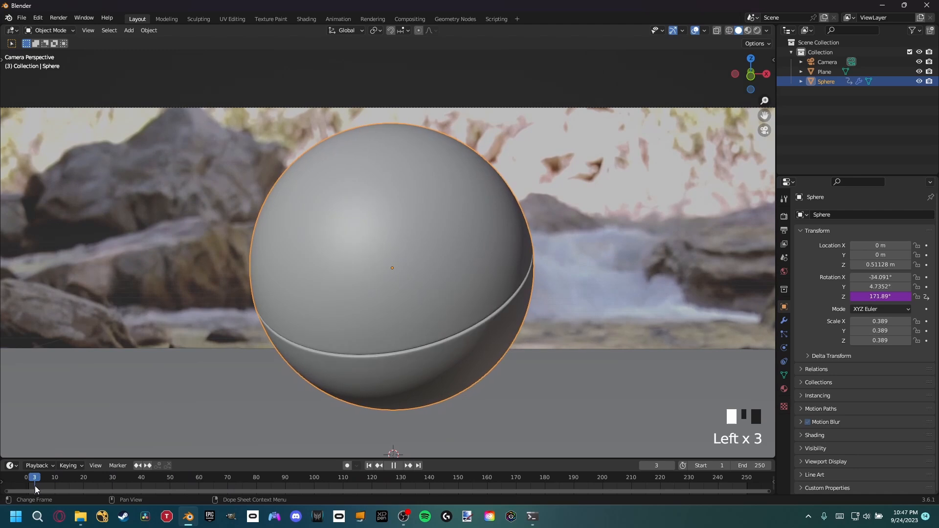
Step: Change the Z rotation driver expression to frame/10 and play the animation from frame 1
{"action": "left_click", "coordinate": [881, 296]}
{"action": "type", "text": "frame*10"}
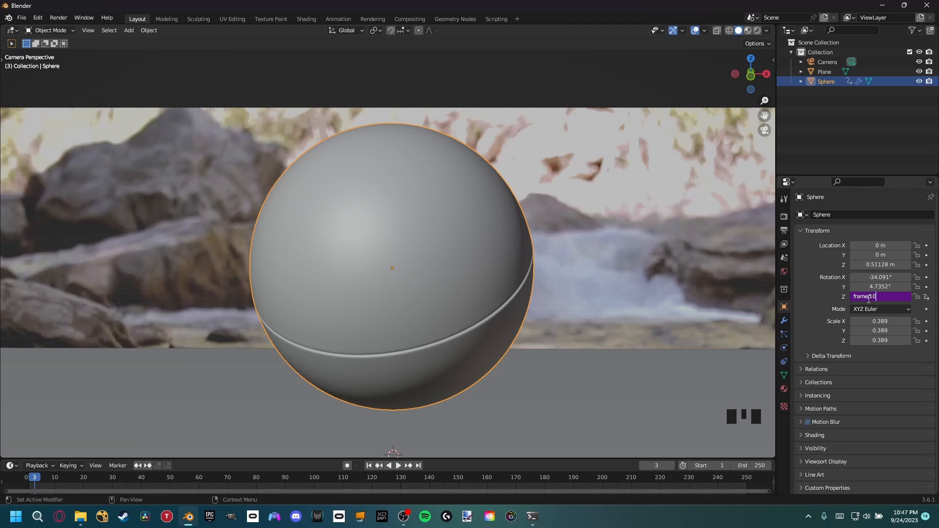
{"action": "key", "text": "Return"}
{"action": "mouse_move", "coordinate": [25, 478]}
{"action": "left_mouse_down"}
{"action": "mouse_move", "coordinate": [69, 483]}
{"action": "mouse_move", "coordinate": [31, 483]}
{"action": "left_mouse_up"}
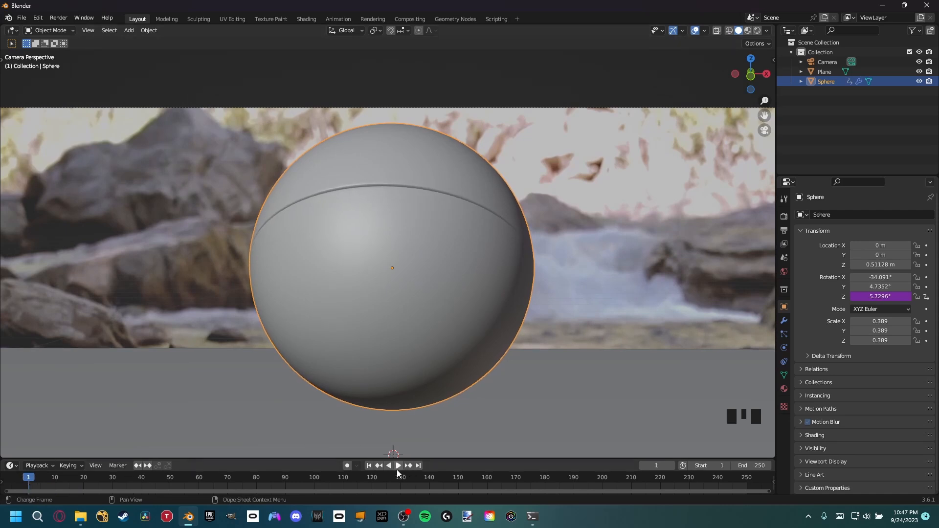
{"action": "left_click", "coordinate": [397, 467]}
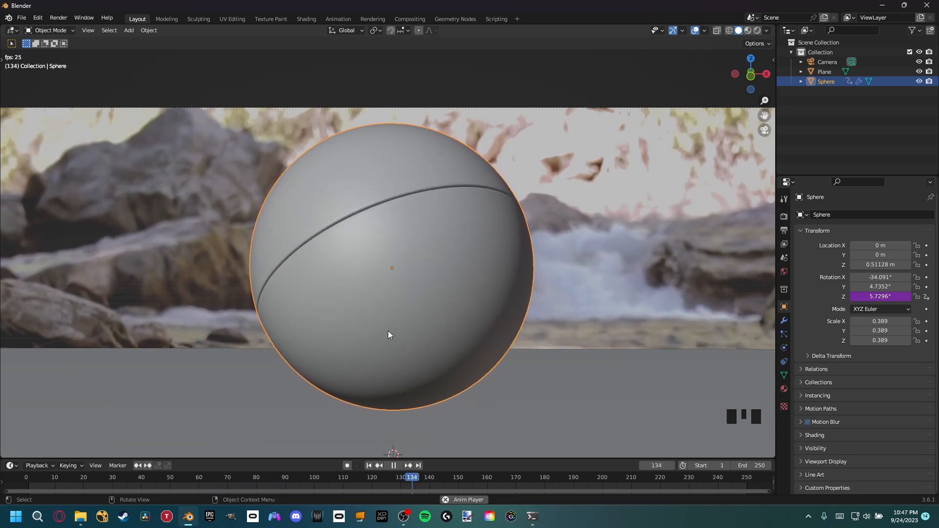
{"action": "key", "text": "Escape"}
{"action": "left_click", "coordinate": [304, 340]}
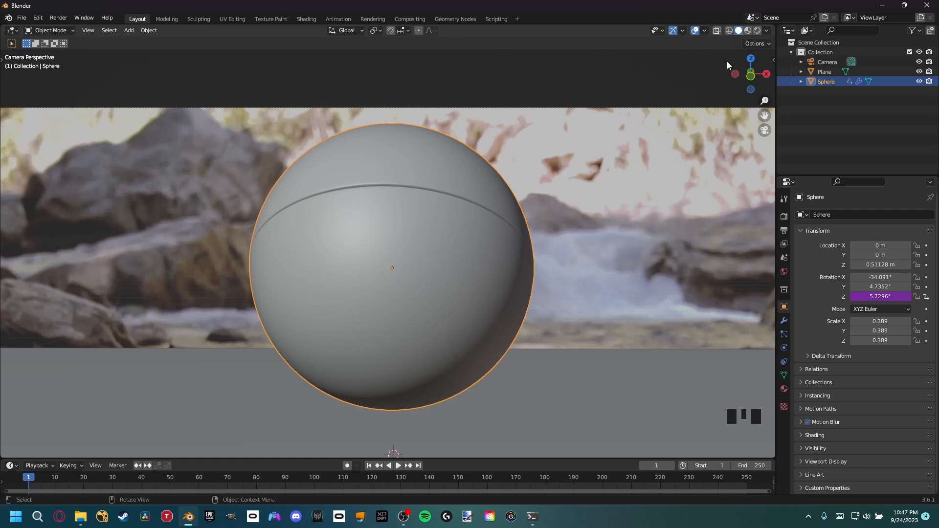
Step: Split the 3D viewport vertically and turn the new area into a Graph Editor
{"action": "left_click_drag", "start_coordinate": [773, 27], "coordinate": [485, 54]}
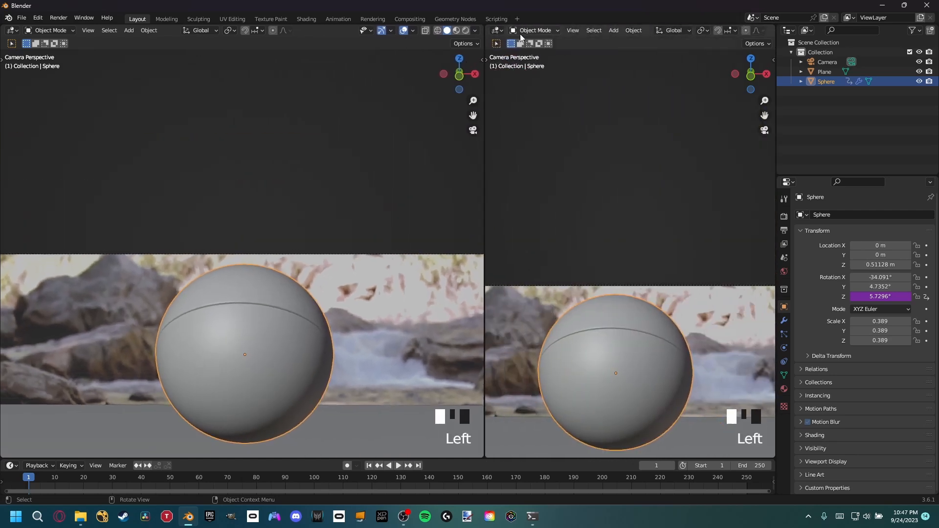
{"action": "left_click", "coordinate": [498, 33]}
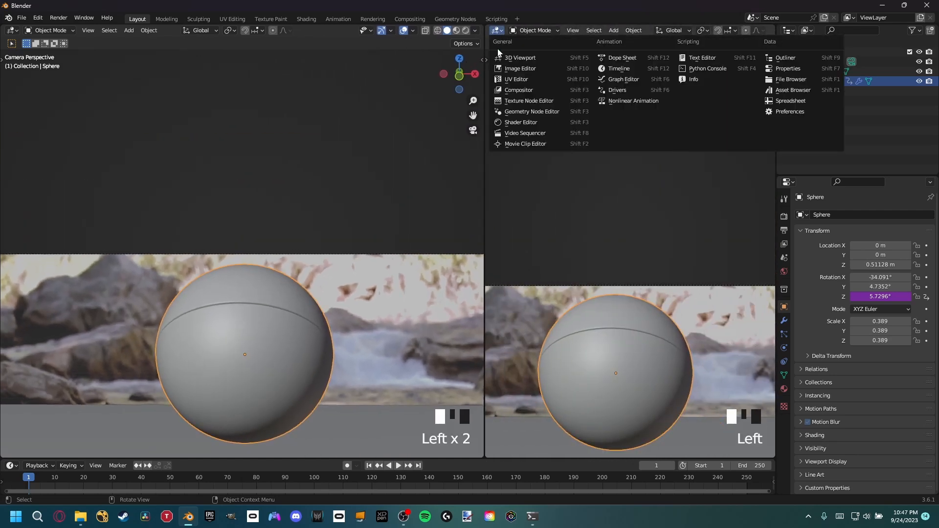
{"action": "left_click", "coordinate": [620, 80]}
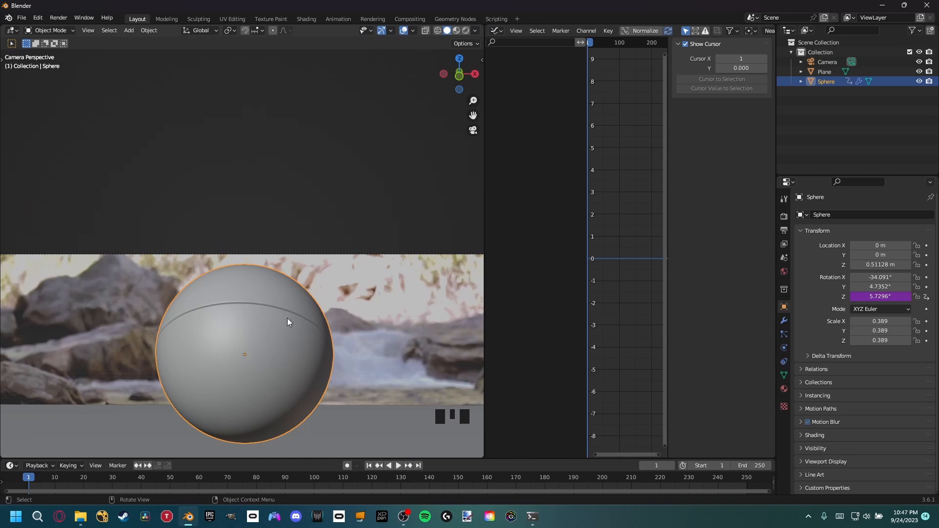
Step: Insert a location keyframe on the sphere at frame 1 and select its Z Location curve in the Graph Editor
{"action": "key", "text": "i"}
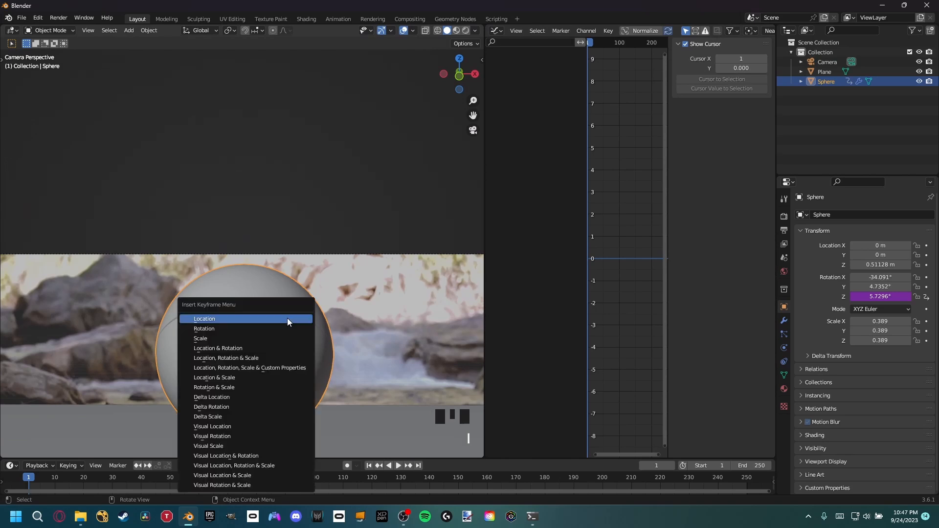
{"action": "left_click", "coordinate": [245, 322]}
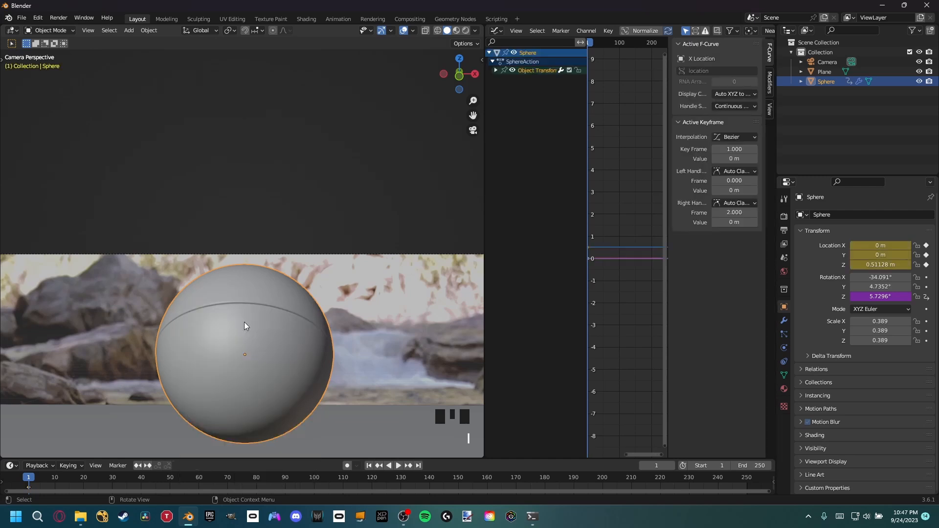
{"action": "left_click", "coordinate": [497, 70]}
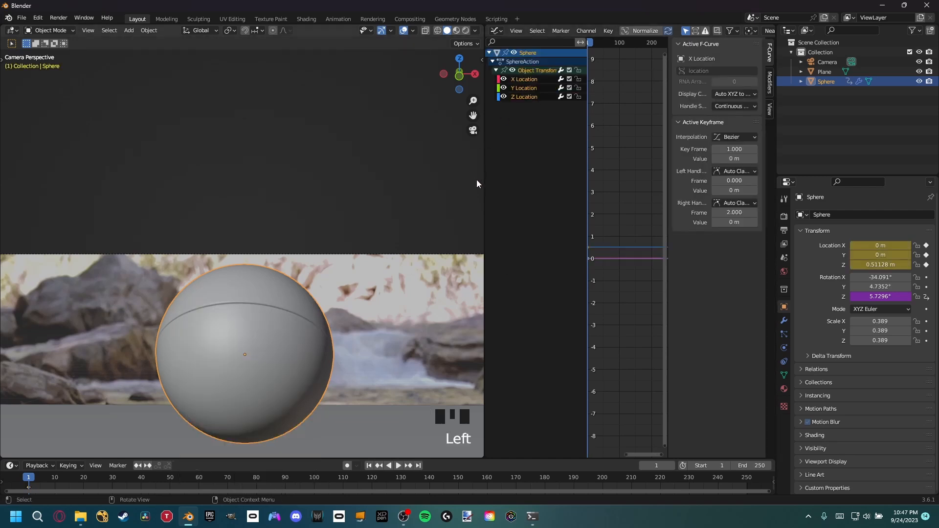
{"action": "left_click", "coordinate": [543, 141]}
{"action": "left_click", "coordinate": [526, 97]}
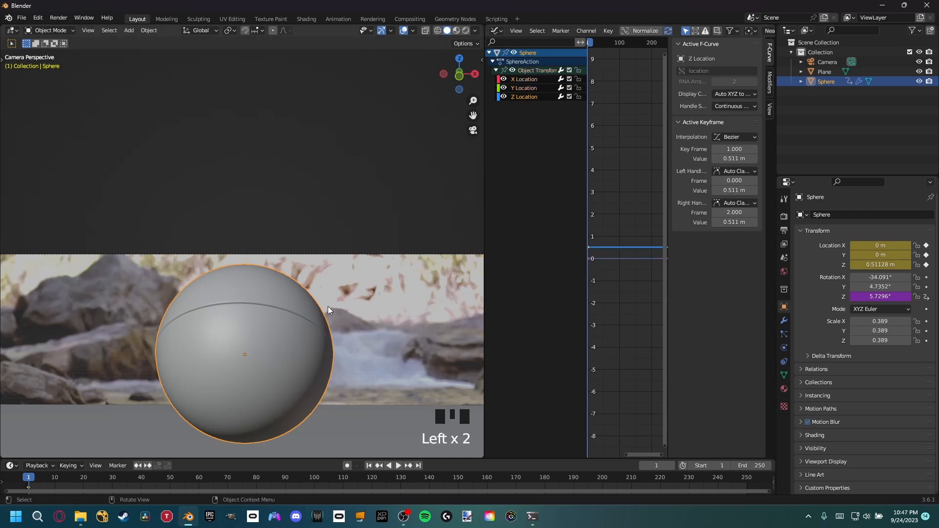
{"action": "key", "text": "g"}
{"action": "key", "text": "z"}
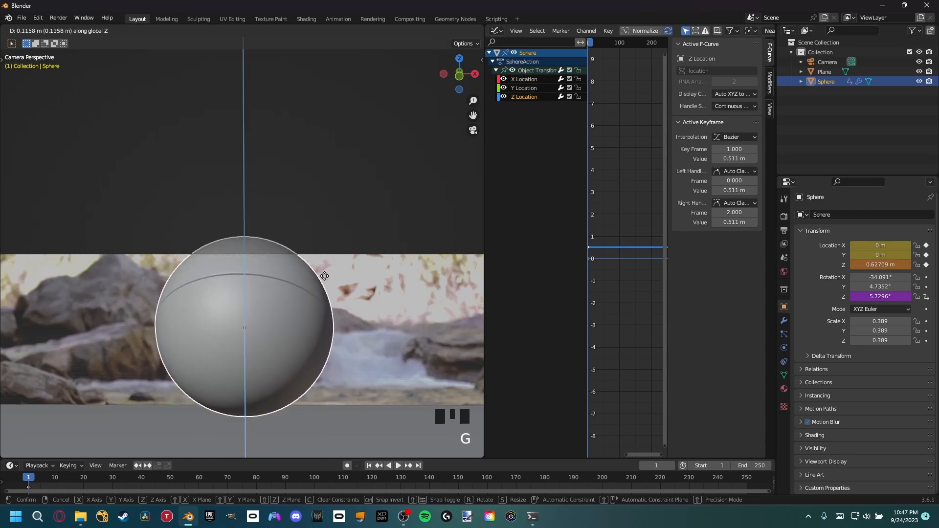
{"action": "right_click", "coordinate": [324, 275]}
Step: Add a Noise modifier to the sphere's Z Location curve
{"action": "middle_click_drag", "start_coordinate": [315, 294], "coordinate": [368, 208], "text": "shift"}
{"action": "scroll", "coordinate": [335, 253], "scroll_direction": "up", "scroll_amount": 2}
{"action": "middle_click_drag", "start_coordinate": [335, 253], "coordinate": [339, 266], "text": "shift"}
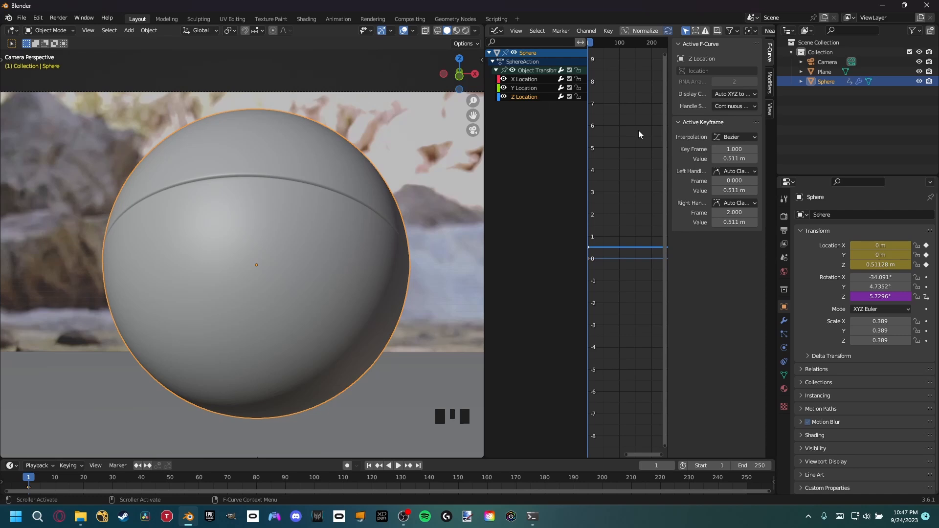
{"action": "left_click", "coordinate": [771, 80]}
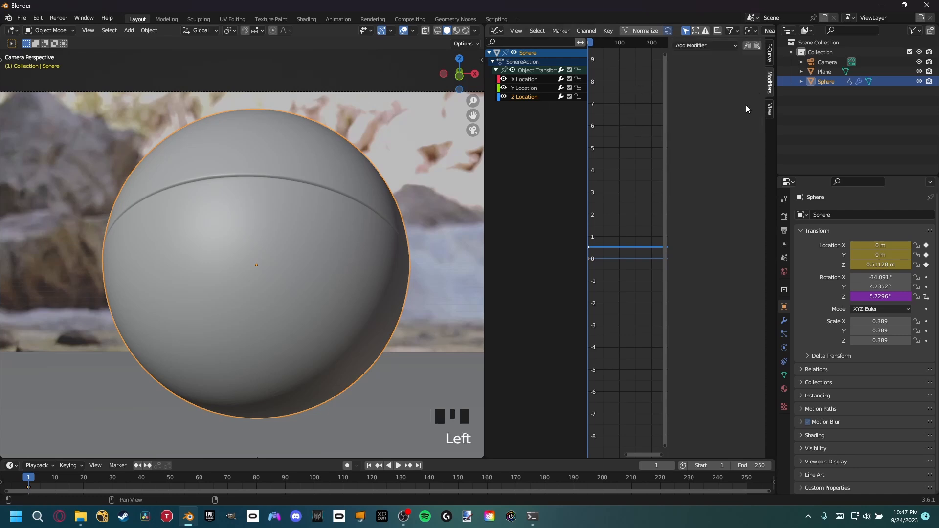
{"action": "key", "text": "n"}
{"action": "key", "text": "n"}
{"action": "key", "text": "n"}
{"action": "key", "text": "n"}
{"action": "key", "text": "n"}
{"action": "key", "text": "n"}
{"action": "left_click", "coordinate": [723, 44]}
{"action": "left_click", "coordinate": [711, 98]}
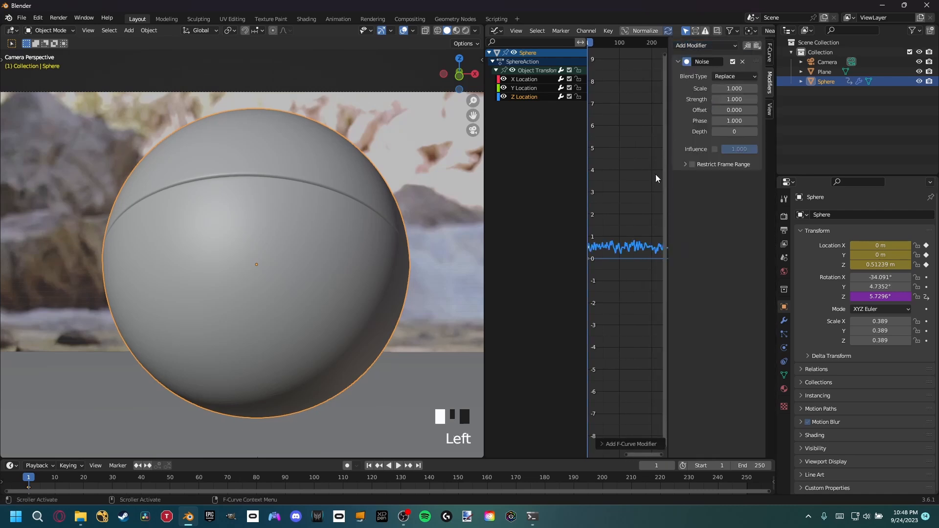
Step: Set the Noise modifier's scale to 22.4 and its strength to 0.1
{"action": "left_click_drag", "start_coordinate": [734, 89], "coordinate": [805, 88]}
{"action": "left_click", "coordinate": [735, 99]}
{"action": "type", "text": ".1"}
{"action": "key", "text": "Return"}
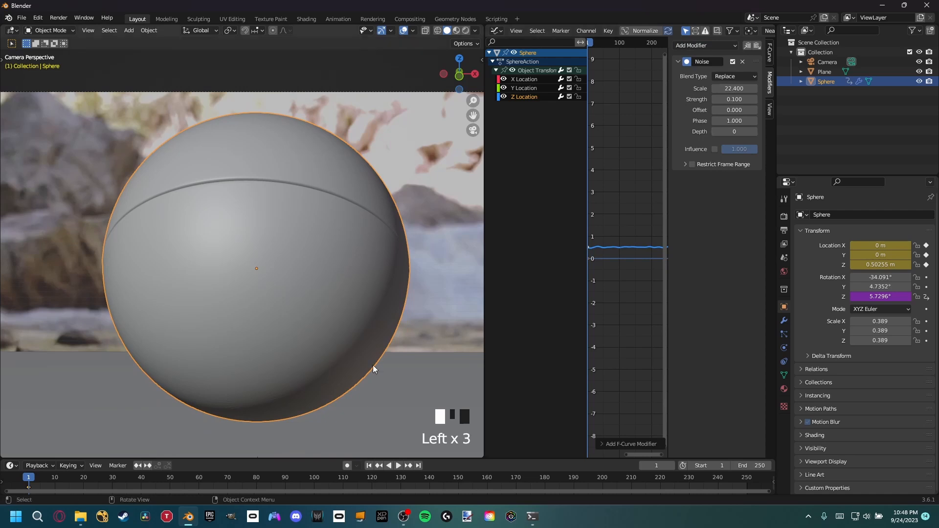
Step: Play the animation to check the bobbing and raise the Noise modifier's scale to 39.5
{"action": "left_click", "coordinate": [399, 465]}
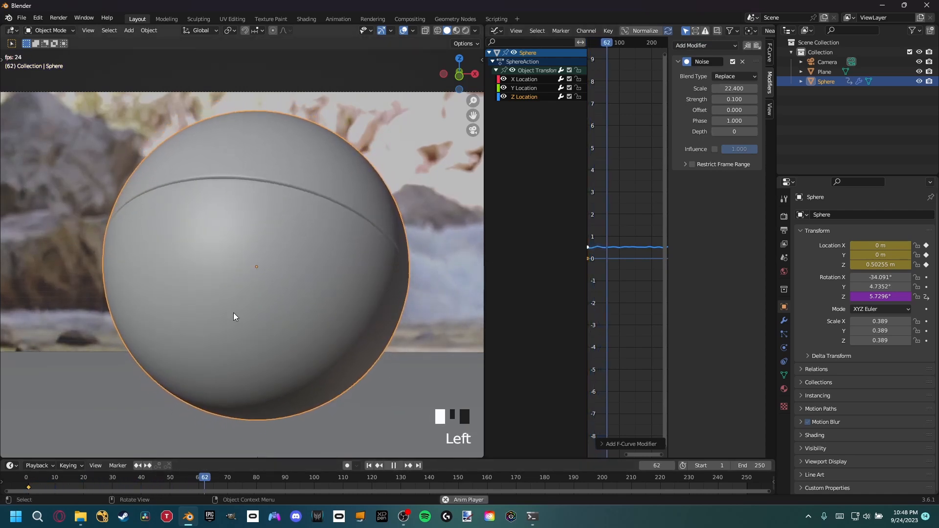
{"action": "left_click_drag", "start_coordinate": [734, 89], "coordinate": [817, 89]}
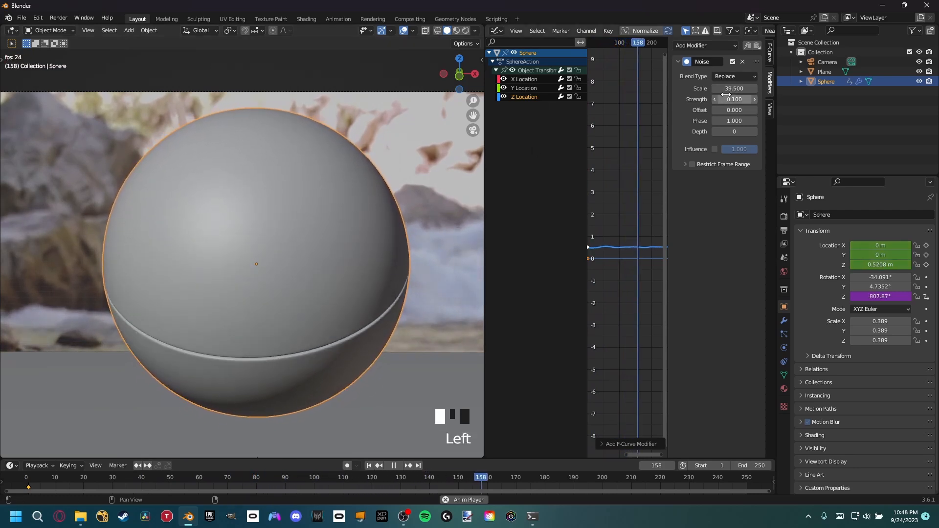
{"action": "middle_click_drag", "start_coordinate": [335, 319], "coordinate": [348, 283], "text": "shift"}
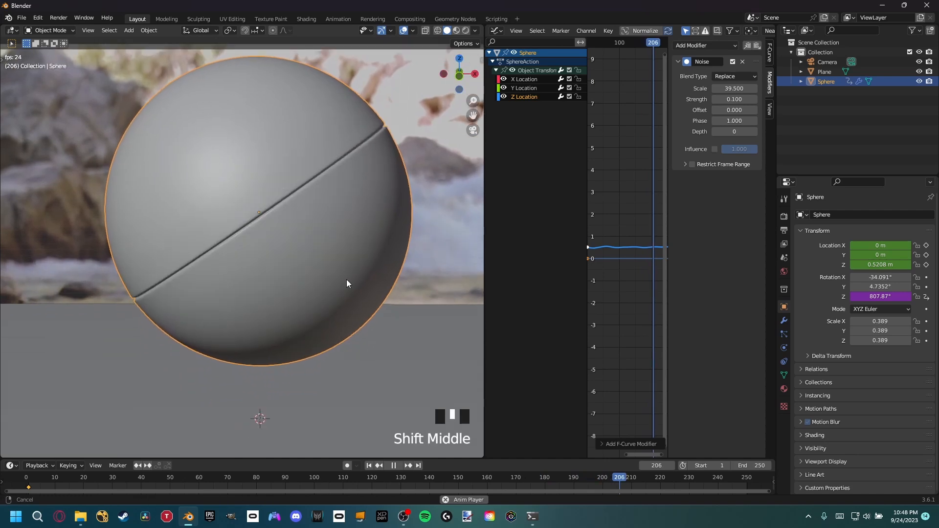
{"action": "scroll", "coordinate": [348, 304], "scroll_direction": "down", "scroll_amount": 2}
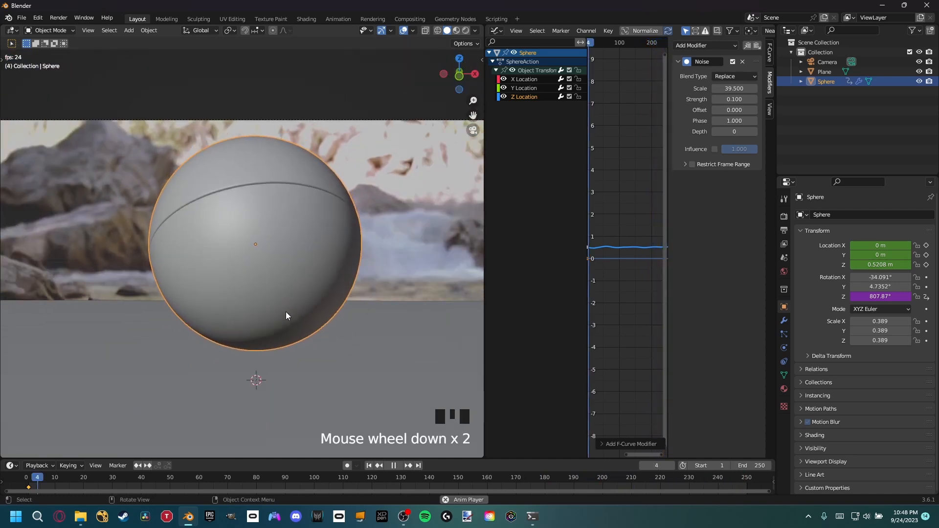
{"action": "left_click", "coordinate": [495, 294]}
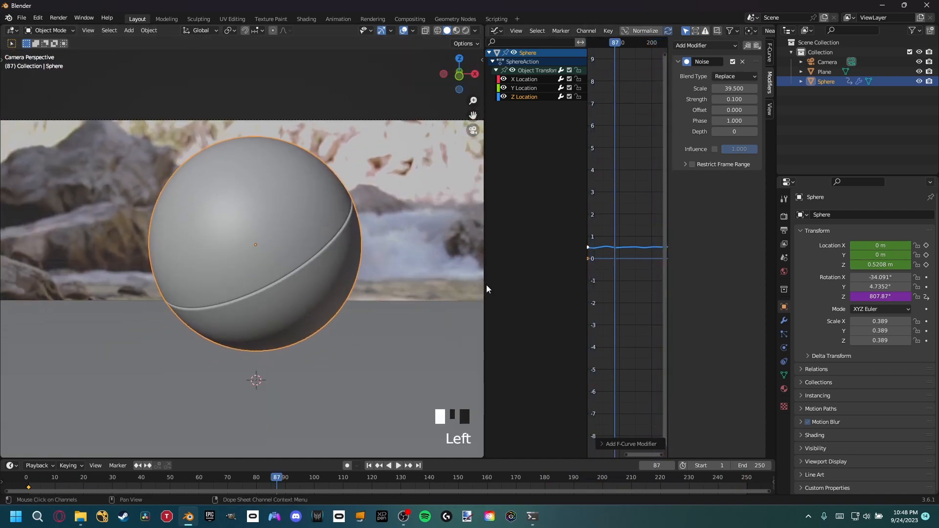
Step: Join the Graph Editor area back into the 3D viewport
{"action": "right_click", "coordinate": [486, 284]}
{"action": "left_click", "coordinate": [462, 308]}
{"action": "left_click", "coordinate": [582, 287]}
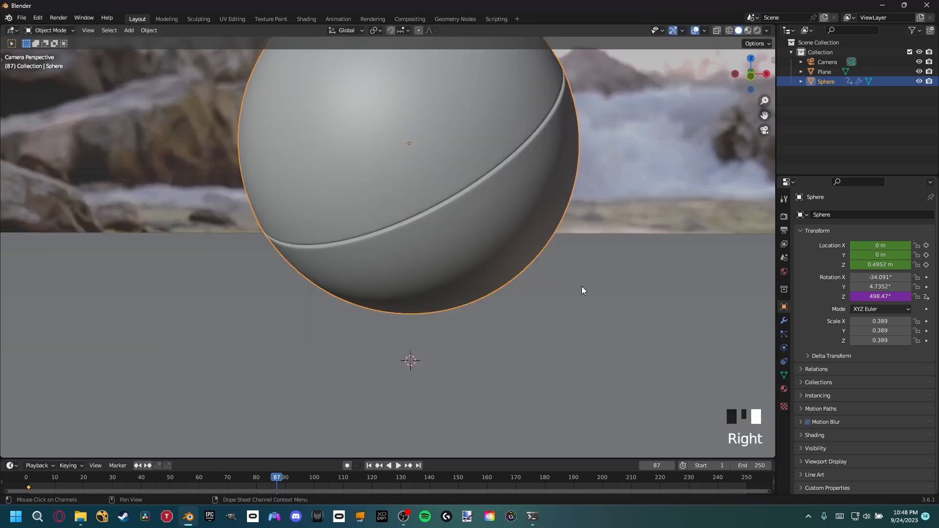
Step: Switch the 3D viewport to Rendered shading with the sphere and plane in view
{"action": "middle_click_drag", "start_coordinate": [452, 229], "coordinate": [400, 303], "text": "shift"}
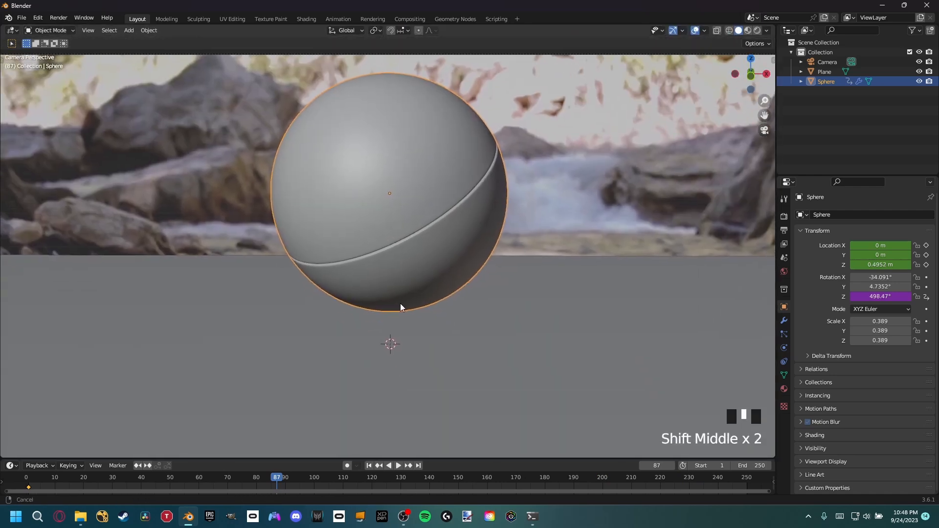
{"action": "scroll", "coordinate": [406, 313], "scroll_direction": "down", "scroll_amount": 2}
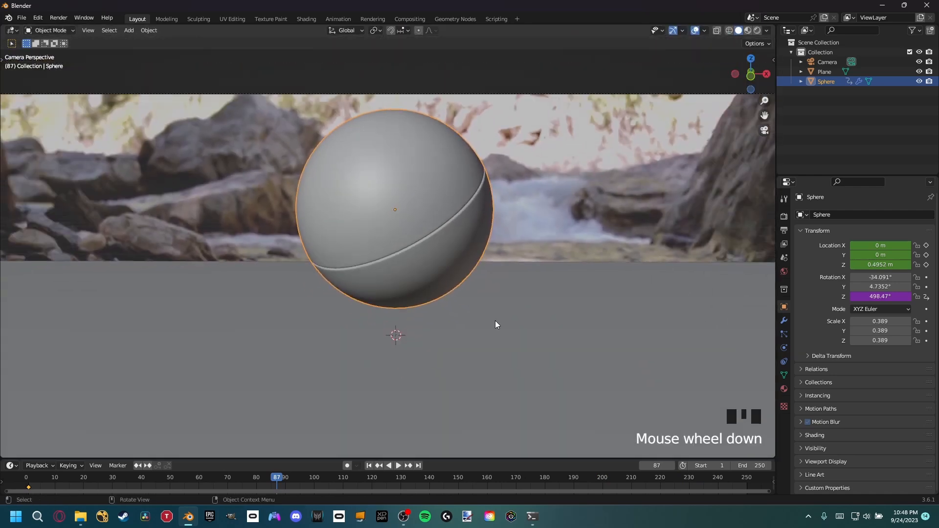
{"action": "key", "text": "z"}
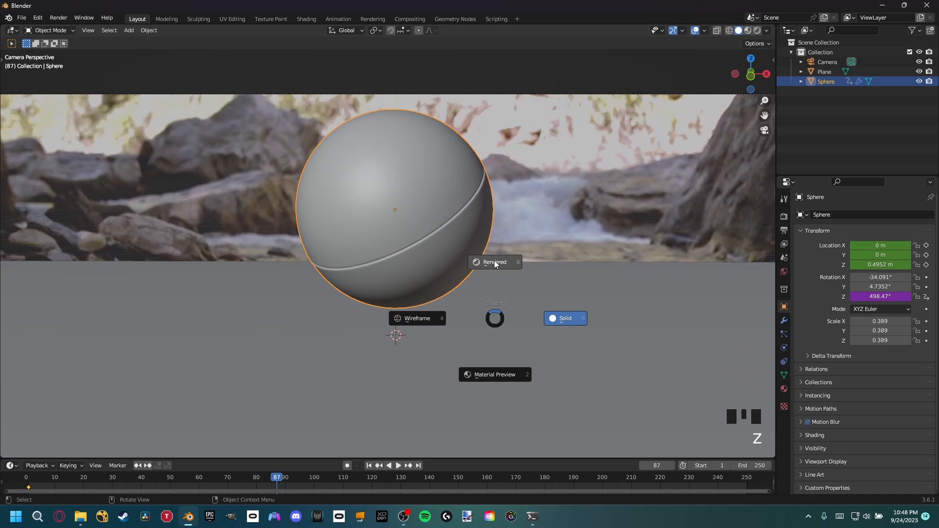
{"action": "left_click", "coordinate": [495, 263]}
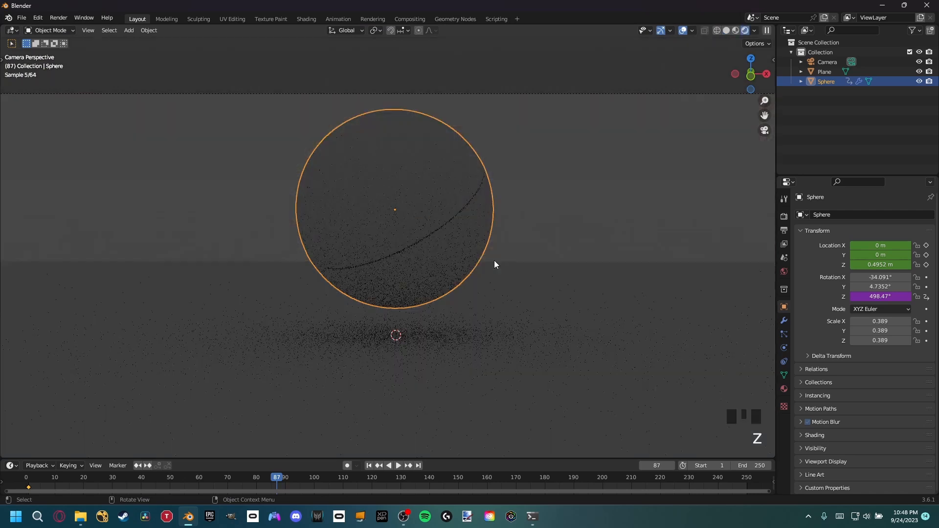
{"action": "middle_click_drag", "start_coordinate": [494, 260], "coordinate": [485, 273], "text": "shift"}
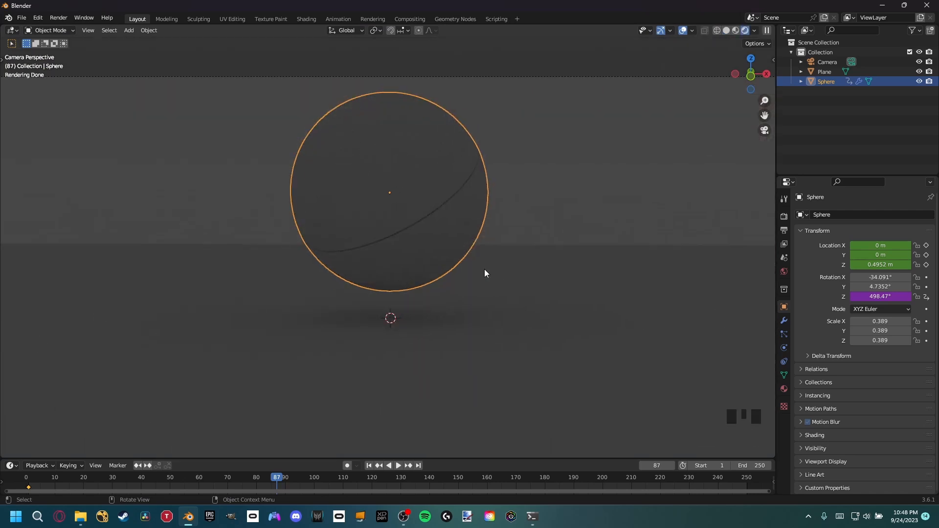
{"action": "scroll", "coordinate": [482, 255], "scroll_direction": "down", "scroll_amount": 2}
{"action": "middle_click_drag", "start_coordinate": [483, 255], "coordinate": [476, 248], "text": "shift"}
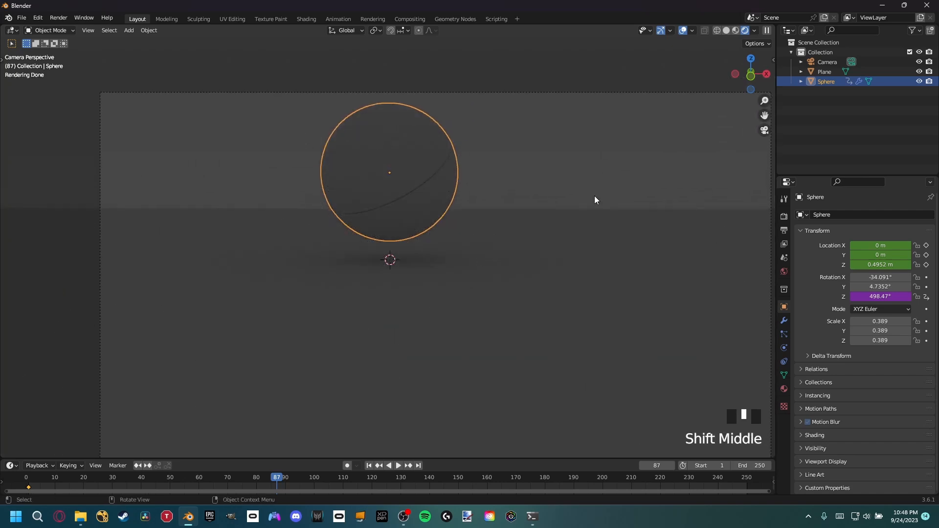
Step: Enable the transparent film in the Cycles render settings so the river footage shows behind the scene
{"action": "left_click", "coordinate": [784, 216]}
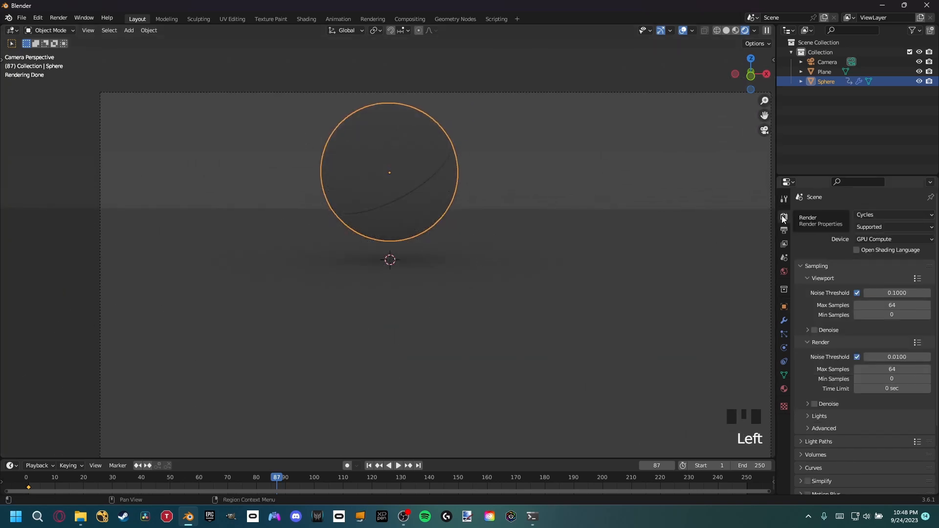
{"action": "scroll", "coordinate": [839, 362], "scroll_direction": "down", "scroll_amount": 8}
{"action": "left_click", "coordinate": [805, 422]}
{"action": "scroll", "coordinate": [829, 411], "scroll_direction": "down", "scroll_amount": 8}
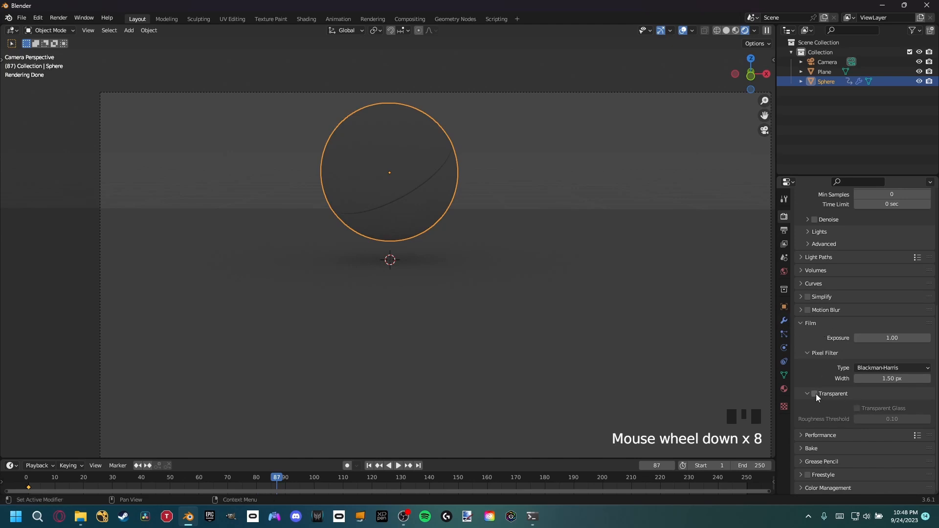
{"action": "left_click", "coordinate": [815, 393]}
{"action": "middle_click_drag", "start_coordinate": [491, 137], "coordinate": [625, 254], "text": "shift"}
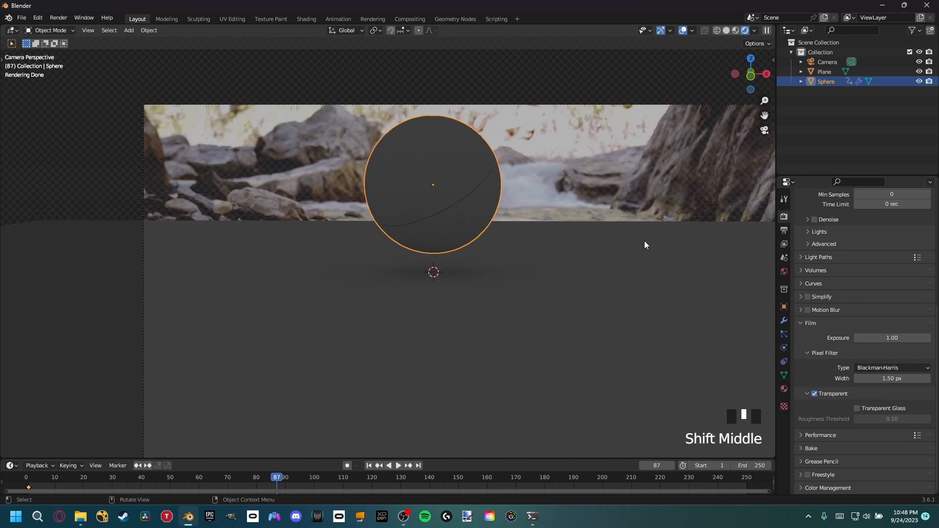
Step: Assign an Environment Texture to the world background color
{"action": "left_click", "coordinate": [785, 273]}
{"action": "scroll", "coordinate": [821, 283], "scroll_direction": "up", "scroll_amount": 8}
{"action": "left_click", "coordinate": [802, 319]}
{"action": "scroll", "coordinate": [861, 315], "scroll_direction": "up", "scroll_amount": 6}
{"action": "left_click", "coordinate": [854, 277]}
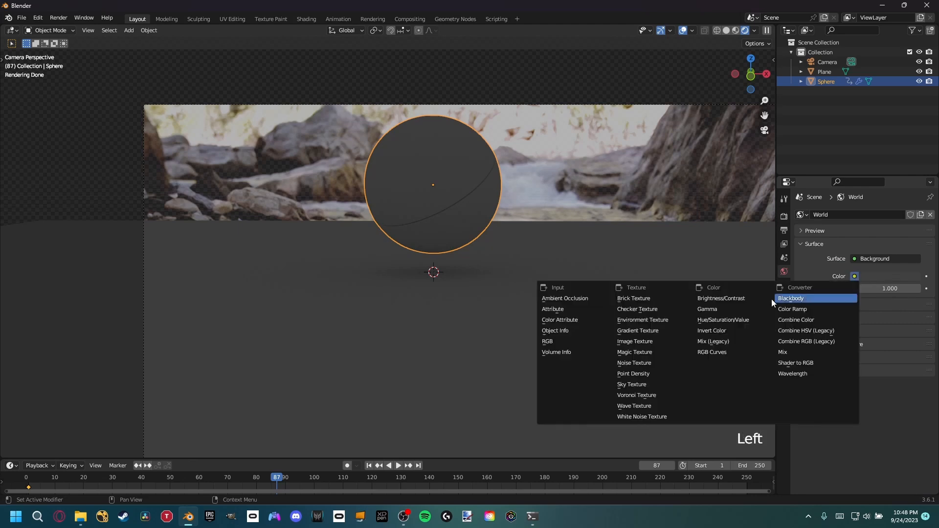
{"action": "left_click", "coordinate": [661, 319]}
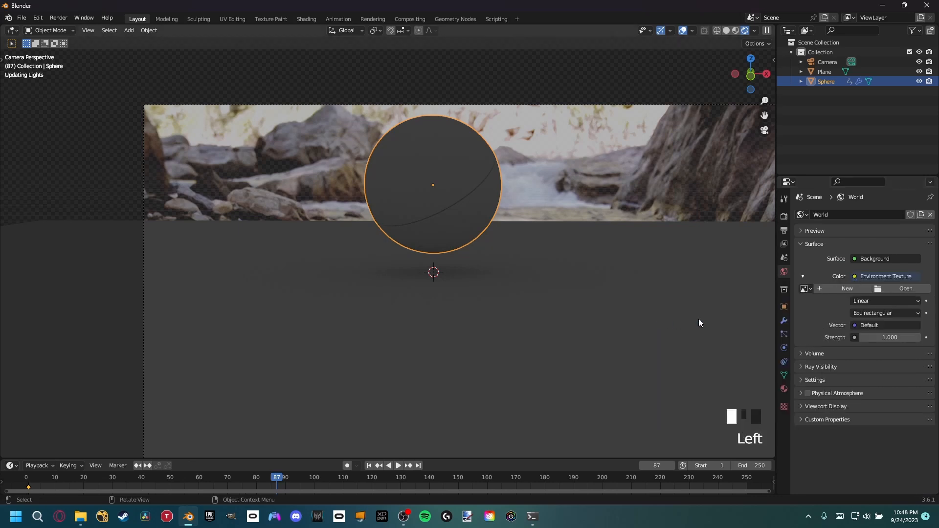
Step: Load blaubeuren_outskirts_4k.exr from A:\Videos\Thing\Footage as the world's environment image
{"action": "left_click", "coordinate": [884, 289]}
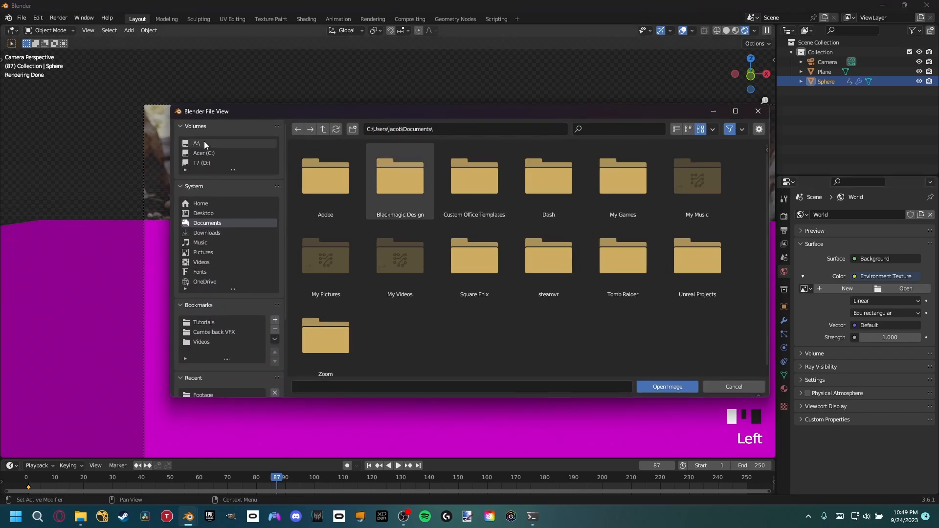
{"action": "left_click", "coordinate": [210, 143]}
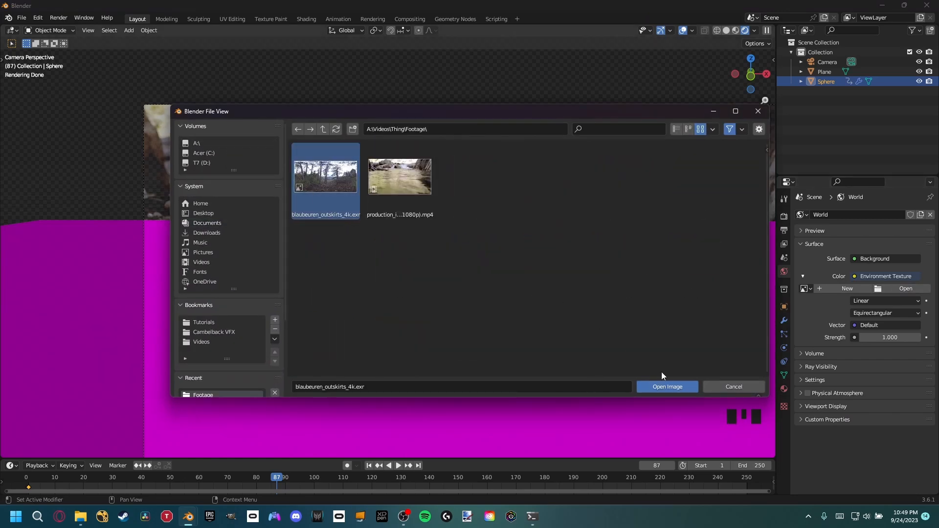
{"action": "left_click", "coordinate": [668, 387]}
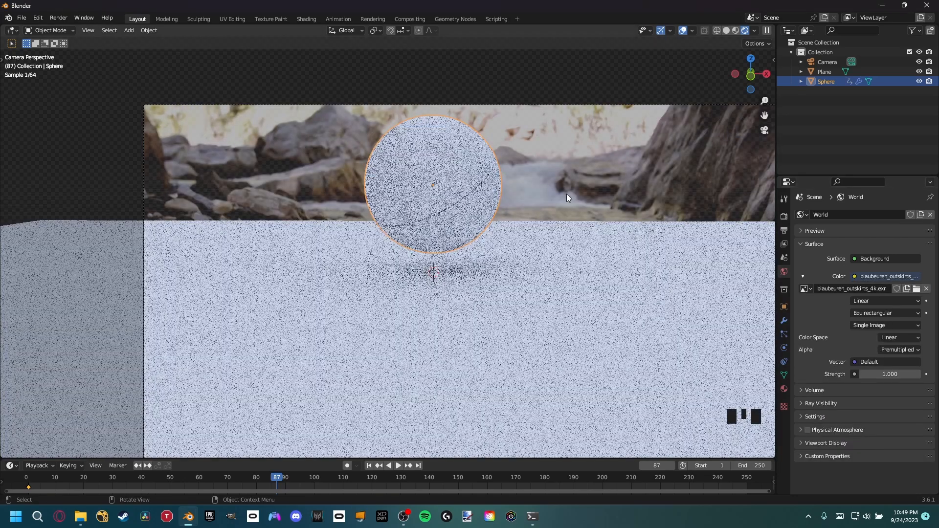
Step: Select the water plane below the sphere
{"action": "middle_click_drag", "start_coordinate": [507, 185], "coordinate": [479, 223], "text": "shift"}
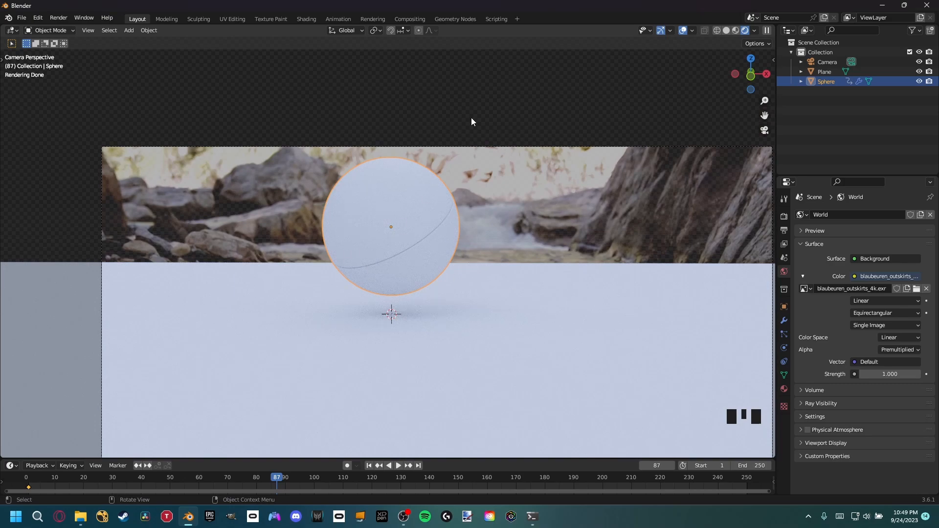
{"action": "scroll", "coordinate": [494, 296], "scroll_direction": "down", "scroll_amount": 2}
{"action": "middle_click_drag", "start_coordinate": [488, 302], "coordinate": [480, 235], "text": "shift"}
{"action": "left_click", "coordinate": [601, 219]}
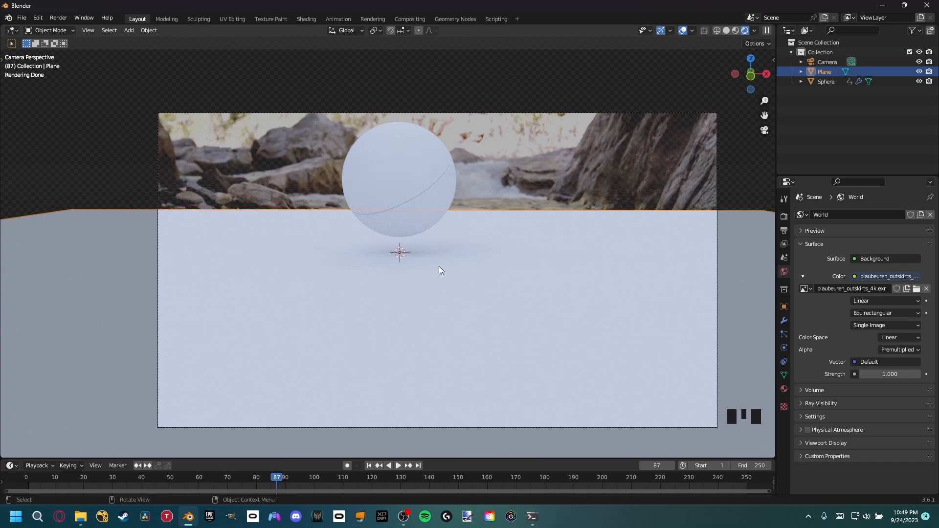
{"action": "scroll", "coordinate": [468, 300], "scroll_direction": "up", "scroll_amount": 2}
{"action": "middle_click_drag", "start_coordinate": [467, 300], "coordinate": [442, 286], "text": "shift"}
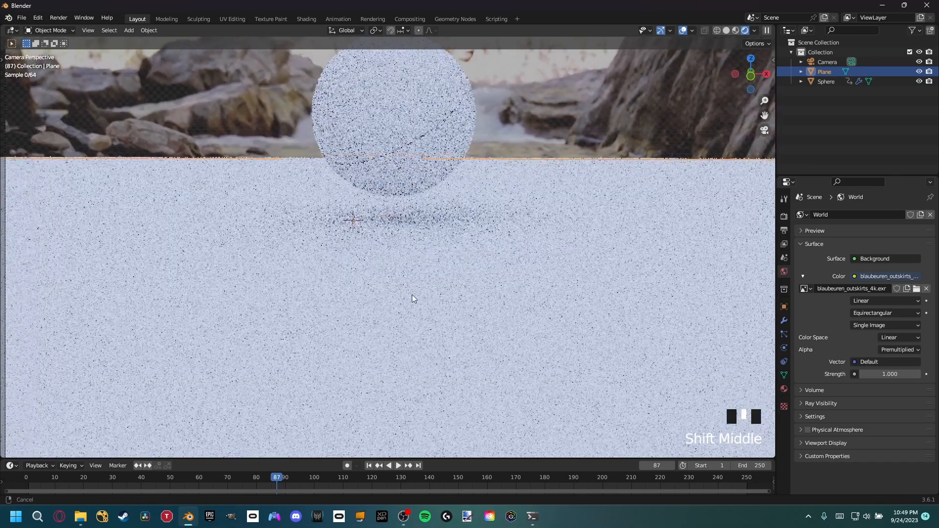
Step: Create a new material named Footage on the water plane
{"action": "scroll", "coordinate": [375, 312], "scroll_direction": "down", "scroll_amount": 1}
{"action": "scroll", "coordinate": [374, 312], "scroll_direction": "down", "scroll_amount": 1}
{"action": "middle_click_drag", "start_coordinate": [375, 313], "coordinate": [430, 311], "text": "shift"}
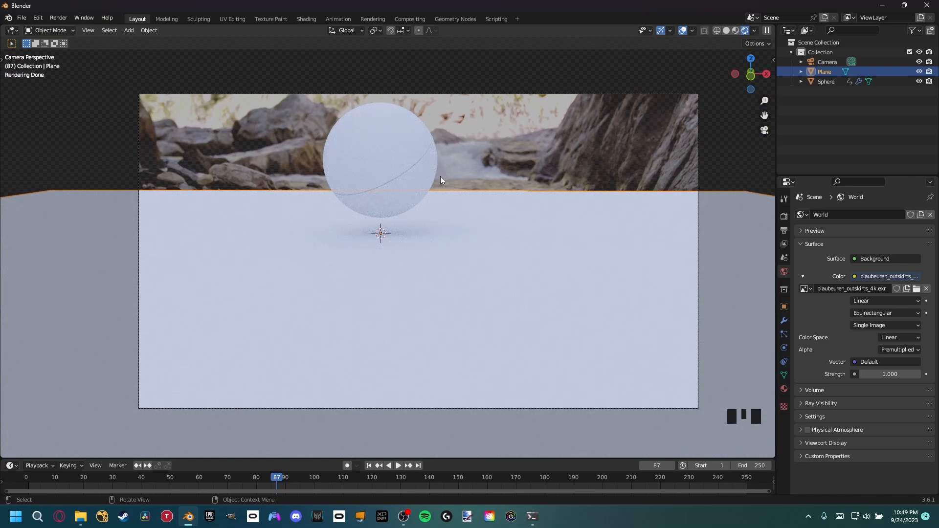
{"action": "scroll", "coordinate": [462, 186], "scroll_direction": "up", "scroll_amount": 1}
{"action": "middle_click_drag", "start_coordinate": [460, 198], "coordinate": [423, 201], "text": "shift"}
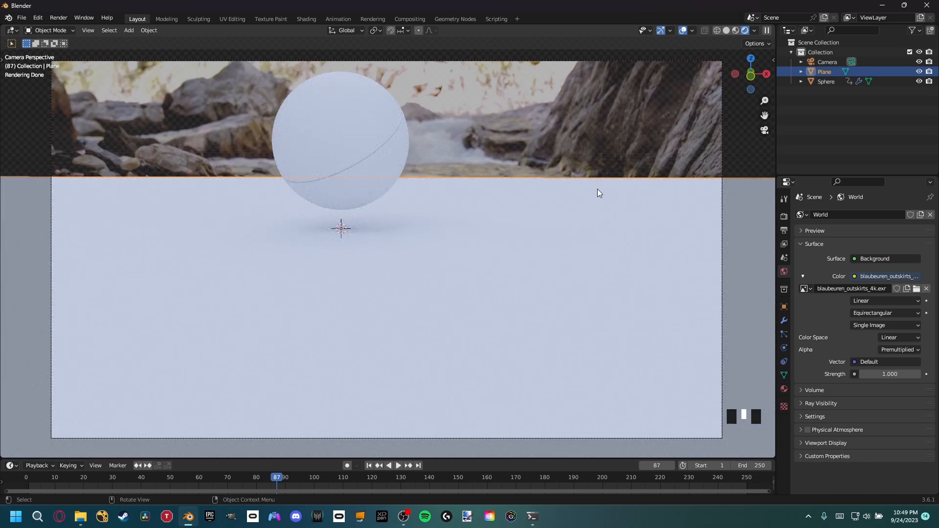
{"action": "left_click", "coordinate": [784, 389]}
{"action": "left_click", "coordinate": [831, 257]}
{"action": "left_click", "coordinate": [832, 257]}
{"action": "type", "text": "Footage"}
{"action": "key", "text": "Return"}
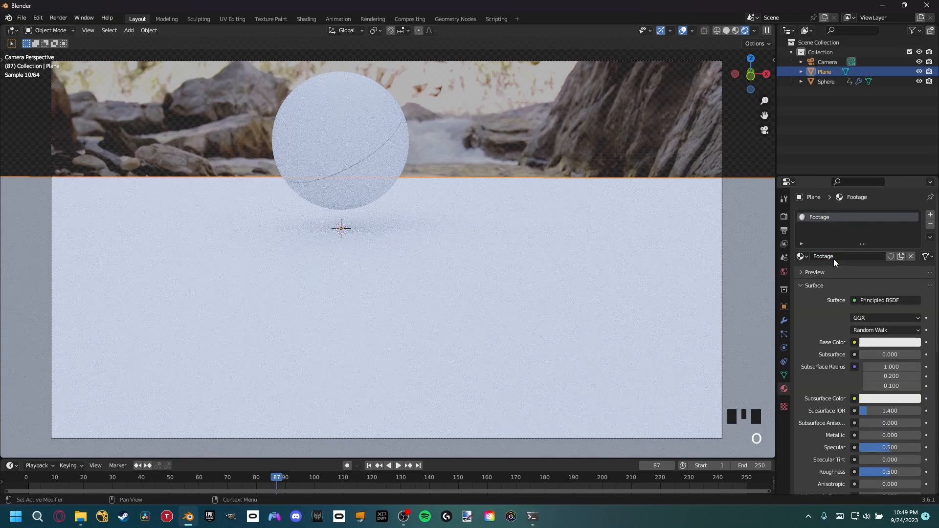
Step: Split the 3D viewport and turn the new area into a Shader Editor showing the Footage material's nodes
{"action": "left_click_drag", "start_coordinate": [772, 28], "coordinate": [505, 32]}
{"action": "left_click", "coordinate": [515, 32]}
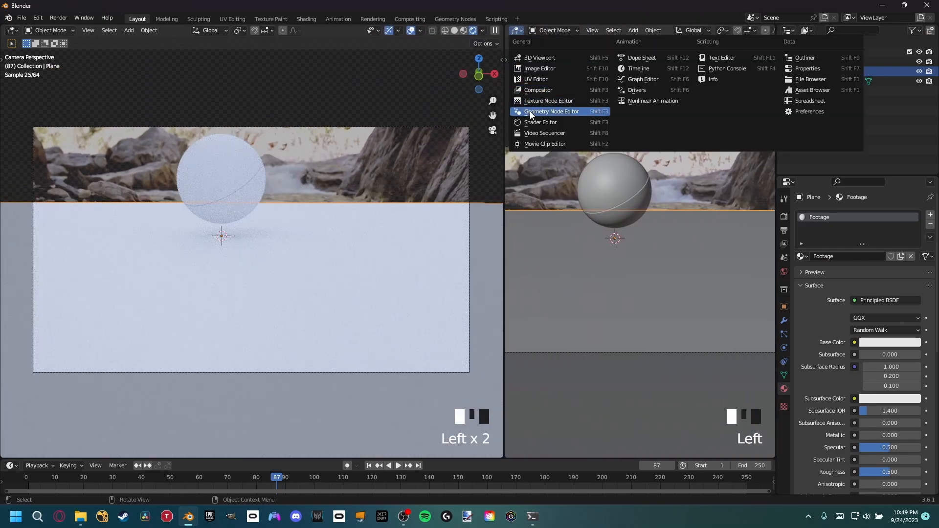
{"action": "left_click", "coordinate": [531, 121]}
{"action": "left_click_drag", "start_coordinate": [504, 132], "coordinate": [380, 132]}
{"action": "scroll", "coordinate": [217, 267], "scroll_direction": "up", "scroll_amount": 2}
{"action": "scroll", "coordinate": [219, 267], "scroll_direction": "down", "scroll_amount": 2}
{"action": "middle_click_drag", "start_coordinate": [461, 235], "coordinate": [501, 224]}
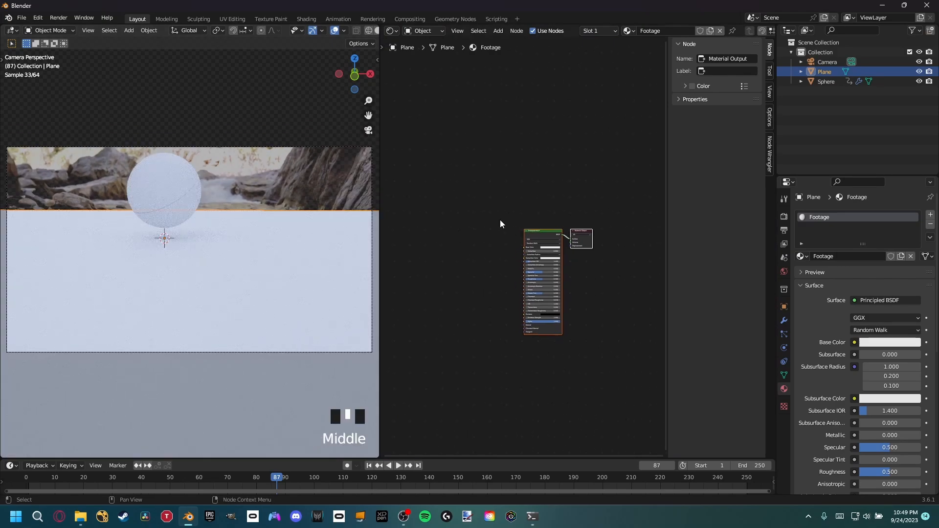
{"action": "scroll", "coordinate": [510, 290], "scroll_direction": "up", "scroll_amount": 7}
{"action": "middle_click_drag", "start_coordinate": [509, 289], "coordinate": [445, 228], "text": "shift"}
{"action": "scroll", "coordinate": [450, 202], "scroll_direction": "up", "scroll_amount": 3}
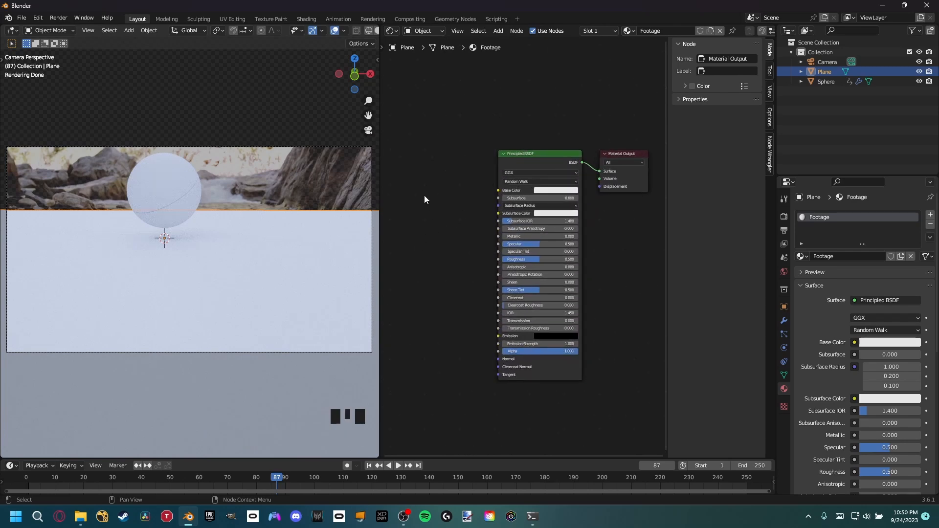
Step: Replace the Principled BSDF with an Image Texture node and connect its Color output to the Material Output's Surface
{"action": "left_click", "coordinate": [525, 166]}
{"action": "key", "text": "Delete"}
{"action": "left_click", "coordinate": [495, 181]}
{"action": "key", "text": "shift+a"}
{"action": "left_click", "coordinate": [495, 180]}
{"action": "type", "text": "im"}
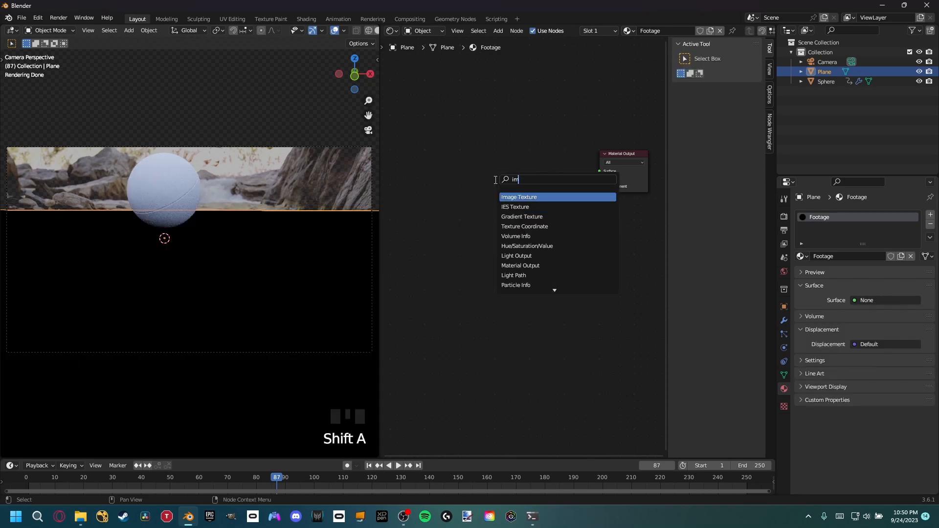
{"action": "type", "text": "age"}
{"action": "key", "text": "Return"}
{"action": "left_click", "coordinate": [540, 185]}
{"action": "left_click_drag", "start_coordinate": [563, 178], "coordinate": [599, 171]}
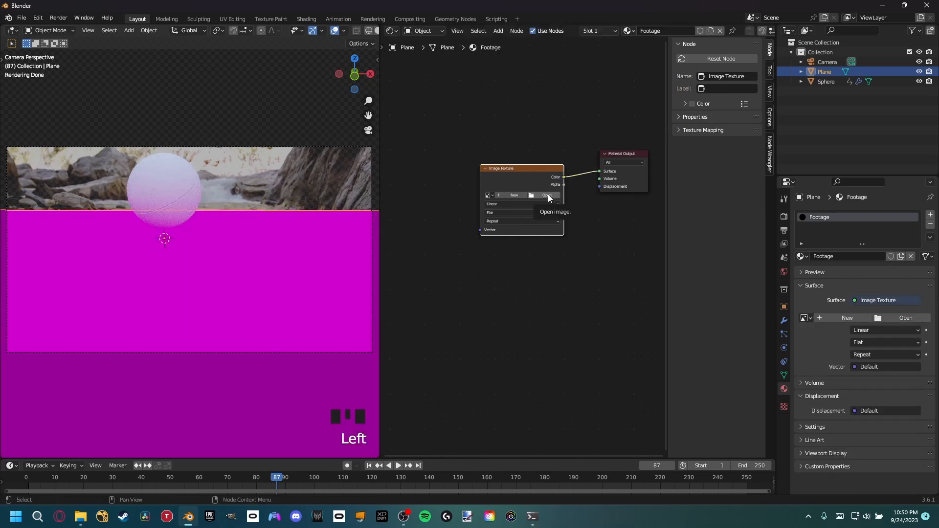
{"action": "left_click", "coordinate": [548, 195]}
{"action": "left_click", "coordinate": [222, 142]}
{"action": "left_click", "coordinate": [407, 188]}
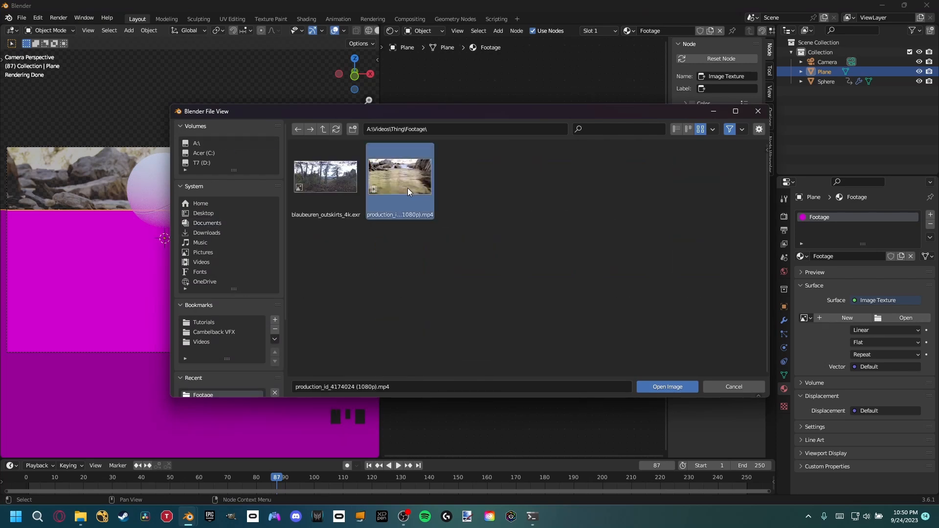
{"action": "left_click", "coordinate": [664, 387]}
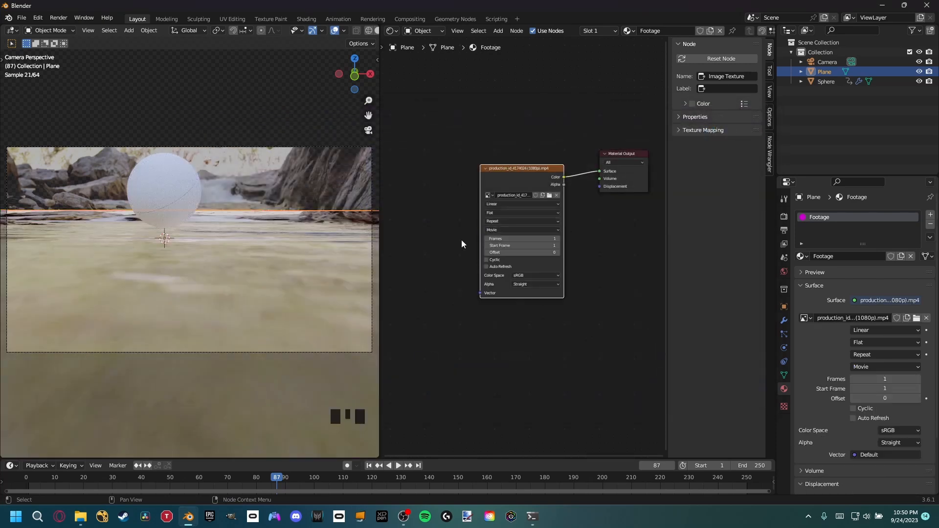
Step: Move the timeline to frame 49 and enable Auto Refresh on the river movie texture
{"action": "scroll", "coordinate": [201, 247], "scroll_direction": "up", "scroll_amount": 2}
{"action": "scroll", "coordinate": [204, 405], "scroll_direction": "down", "scroll_amount": 2}
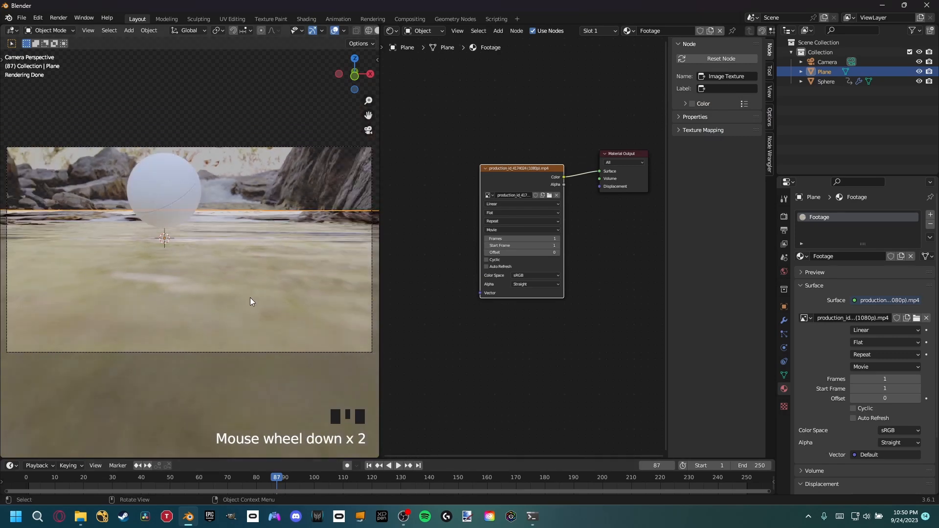
{"action": "middle_click_drag", "start_coordinate": [232, 317], "coordinate": [206, 280], "text": "shift"}
{"action": "left_click_drag", "start_coordinate": [147, 483], "coordinate": [167, 486]}
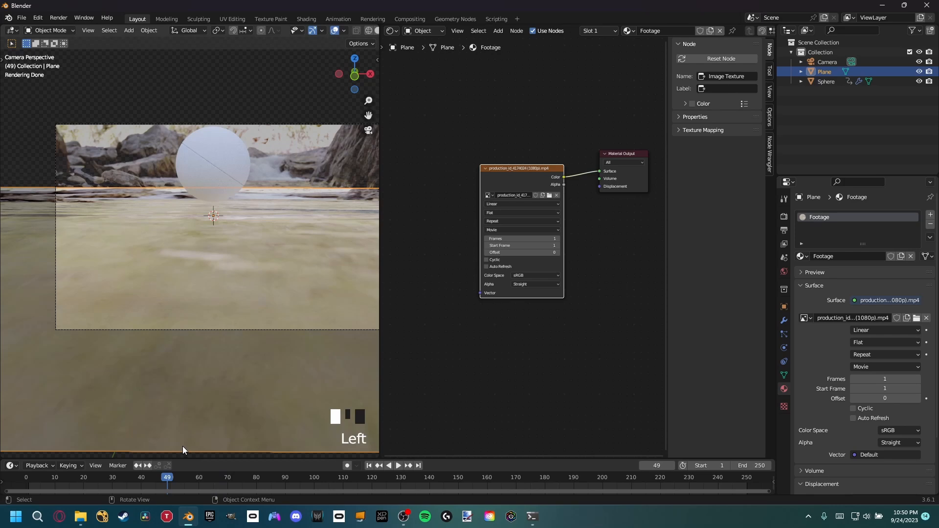
{"action": "scroll", "coordinate": [512, 286], "scroll_direction": "up", "scroll_amount": 5}
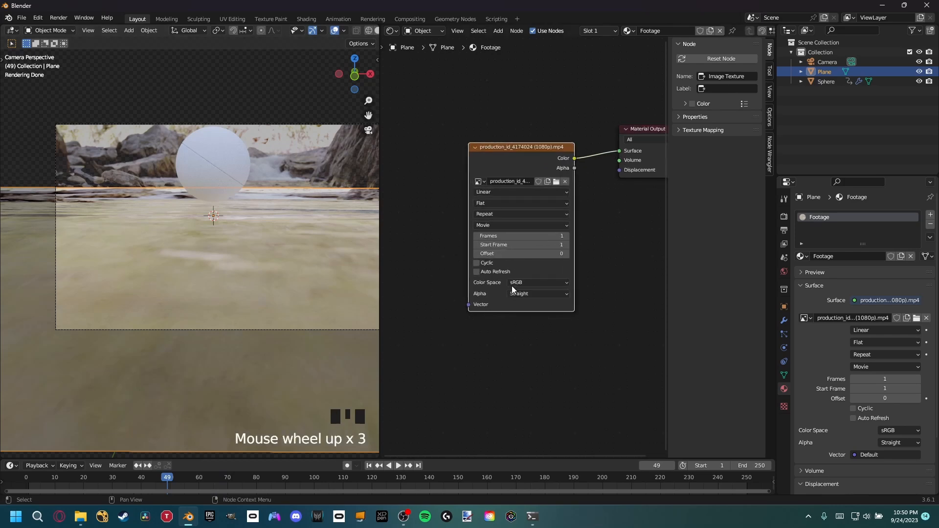
{"action": "left_click", "coordinate": [474, 275]}
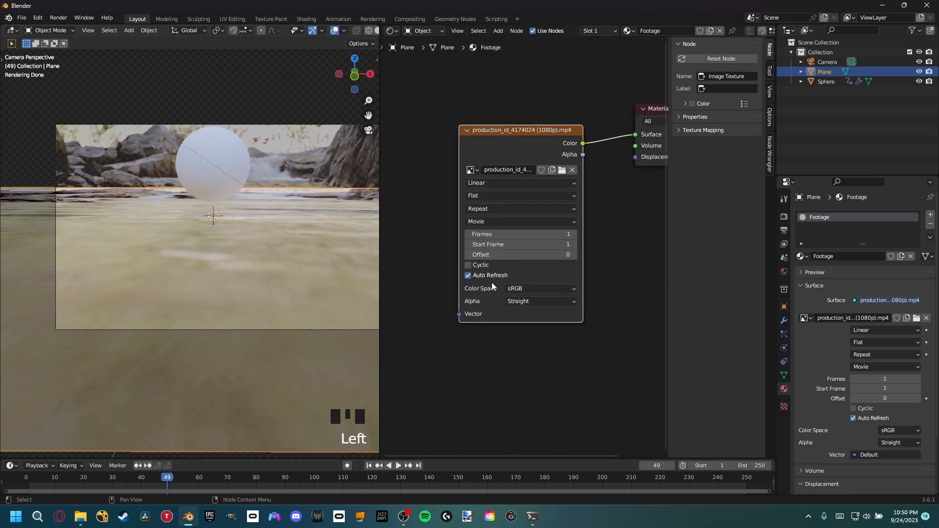
{"action": "middle_click_drag", "start_coordinate": [489, 300], "coordinate": [481, 324], "text": "shift"}
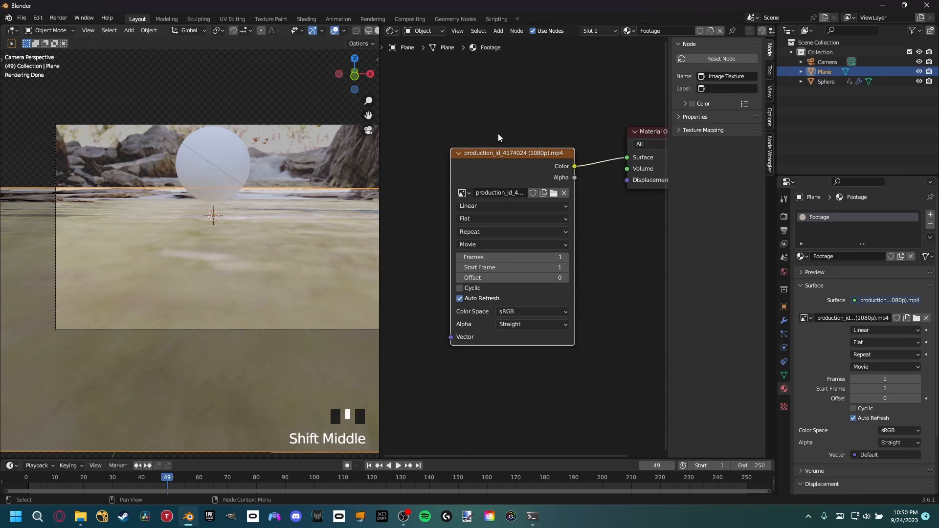
Step: Check in the preferences whether the Node Wrangler add-on is enabled
{"action": "left_click", "coordinate": [37, 17]}
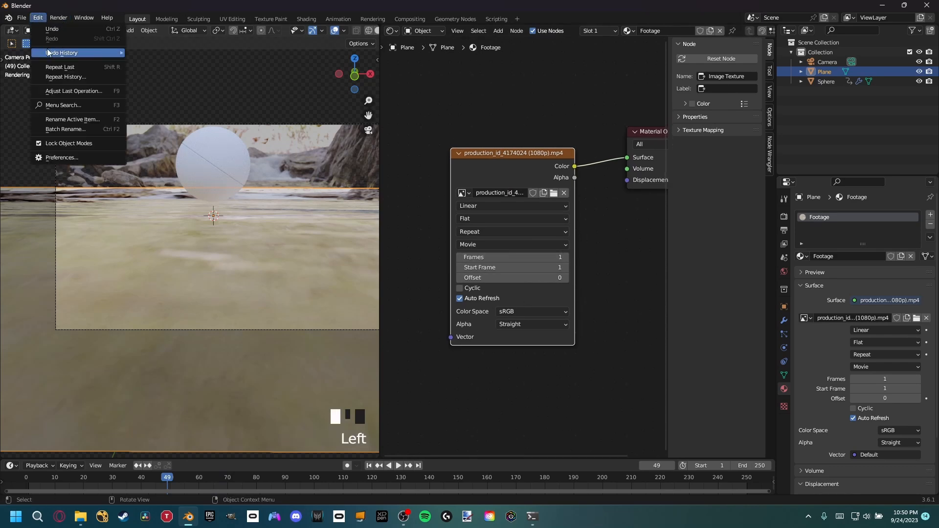
{"action": "left_click", "coordinate": [63, 159]}
{"action": "left_click", "coordinate": [47, 122]}
{"action": "type", "text": "node"}
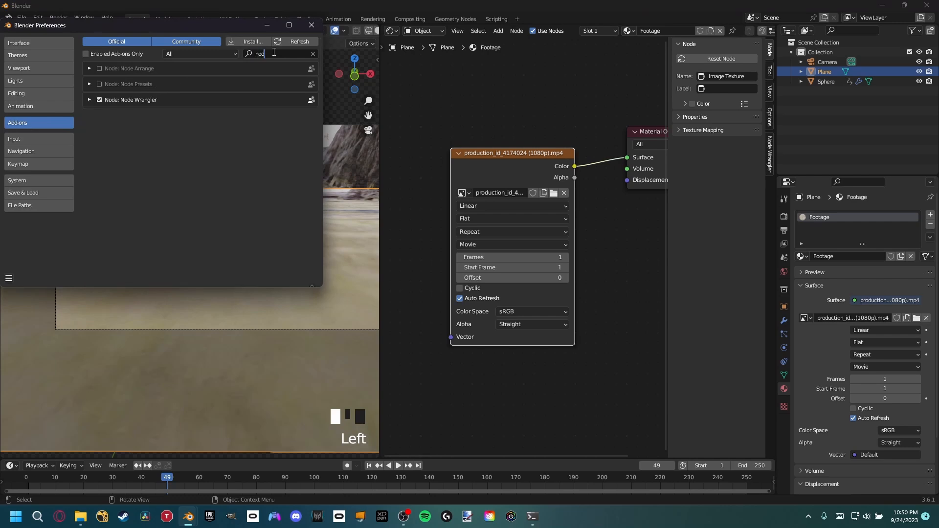
{"action": "left_click", "coordinate": [312, 25]}
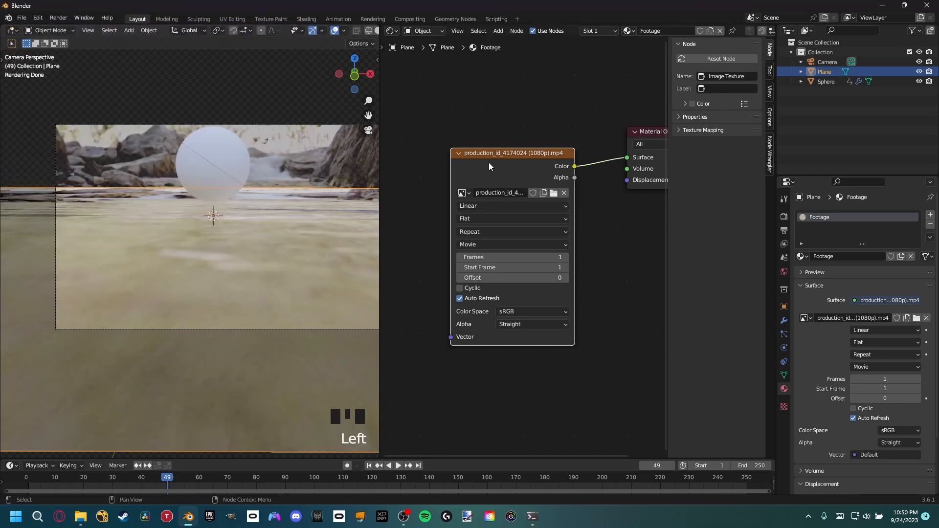
Step: Add Texture Coordinate and Mapping nodes to the river movie texture with Node Wrangler
{"action": "key", "text": "ctrl+t"}
{"action": "middle_click_drag", "start_coordinate": [524, 146], "coordinate": [536, 146]}
{"action": "scroll", "coordinate": [496, 135], "scroll_direction": "down", "scroll_amount": 2}
{"action": "scroll", "coordinate": [480, 138], "scroll_direction": "down", "scroll_amount": 1}
{"action": "middle_click_drag", "start_coordinate": [479, 138], "coordinate": [489, 132]}
{"action": "scroll", "coordinate": [503, 146], "scroll_direction": "up", "scroll_amount": 4}
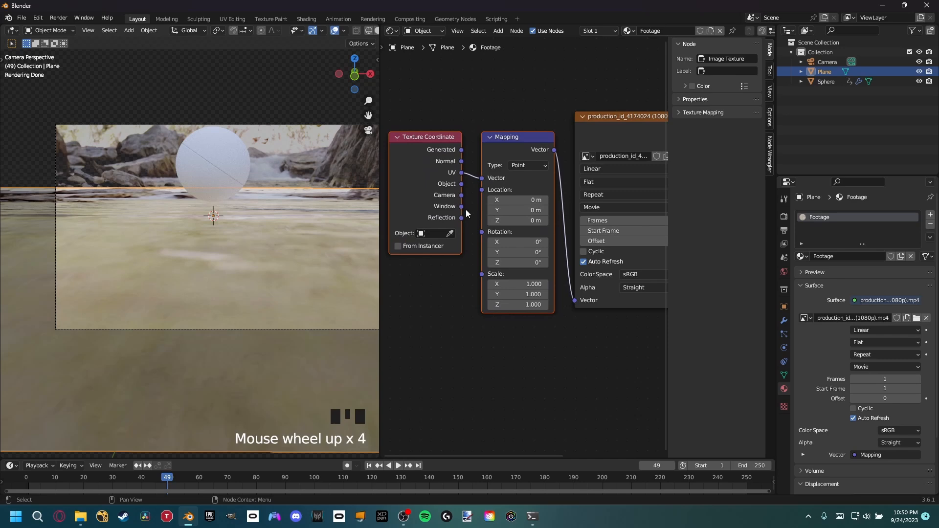
Step: Connect the Texture Coordinate's Window output to the Mapping node's Vector input and inspect the projected footage around the camera frame
{"action": "left_click_drag", "start_coordinate": [462, 206], "coordinate": [482, 178]}
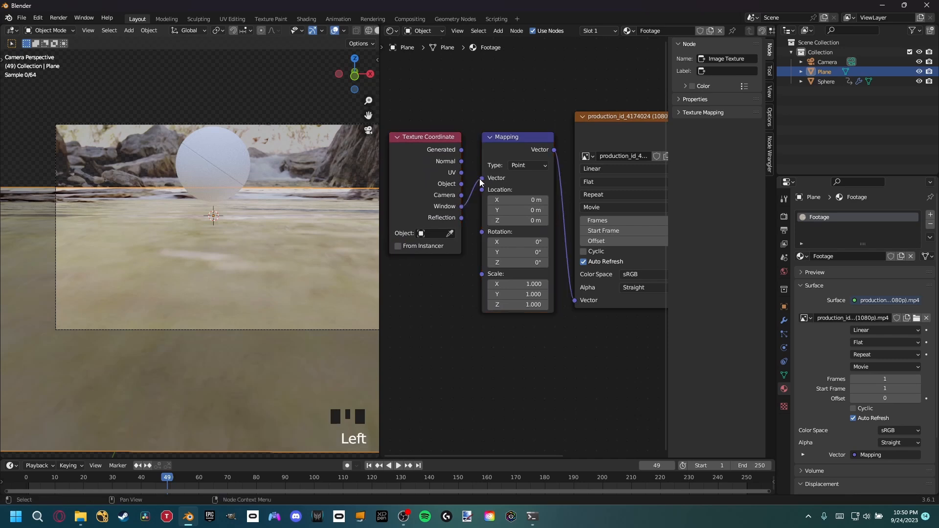
{"action": "middle_click_drag", "start_coordinate": [263, 253], "coordinate": [322, 250], "text": "shift"}
{"action": "scroll", "coordinate": [202, 259], "scroll_direction": "down", "scroll_amount": 2}
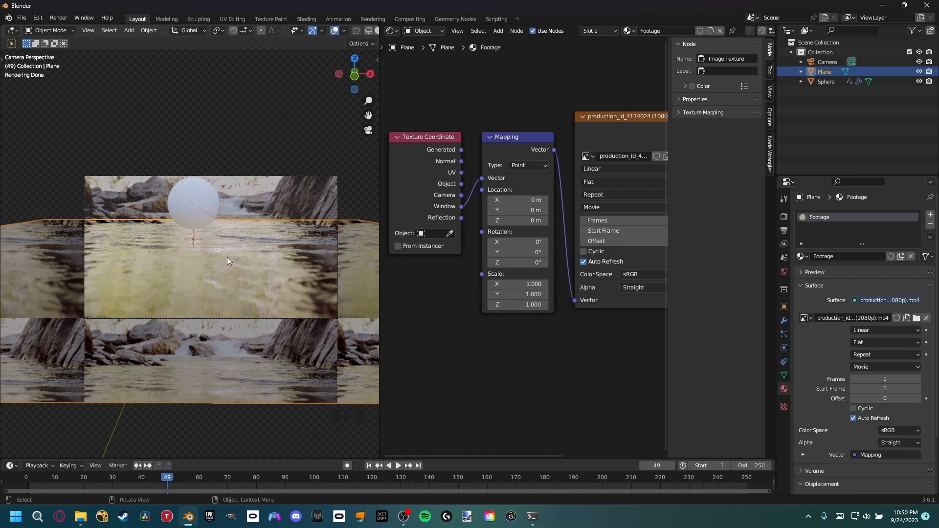
{"action": "scroll", "coordinate": [177, 283], "scroll_direction": "up", "scroll_amount": 2}
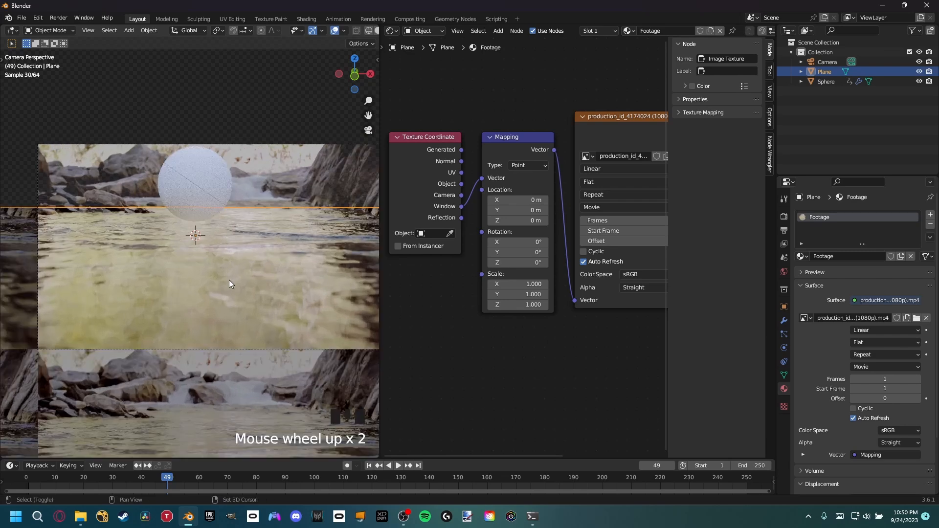
{"action": "middle_click_drag", "start_coordinate": [229, 280], "coordinate": [234, 287], "text": "shift"}
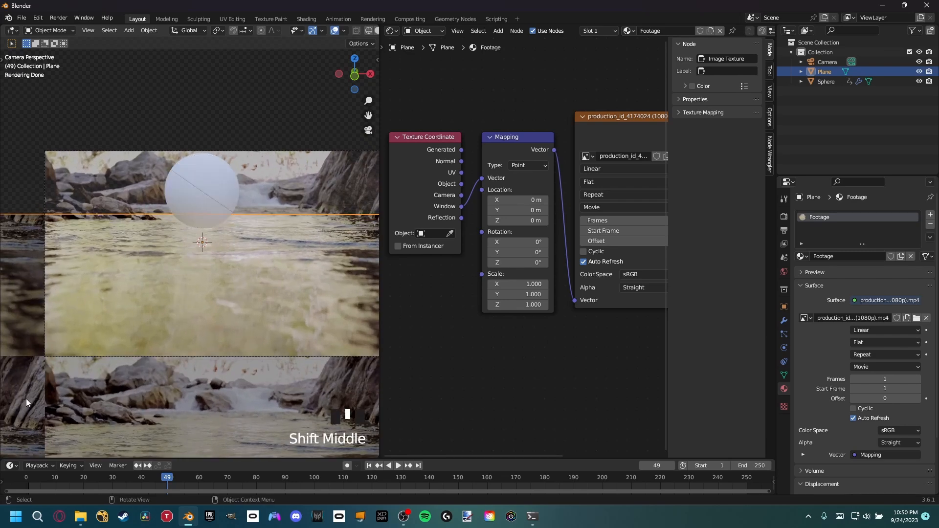
{"action": "middle_click_drag", "start_coordinate": [212, 346], "coordinate": [30, 330], "text": "shift"}
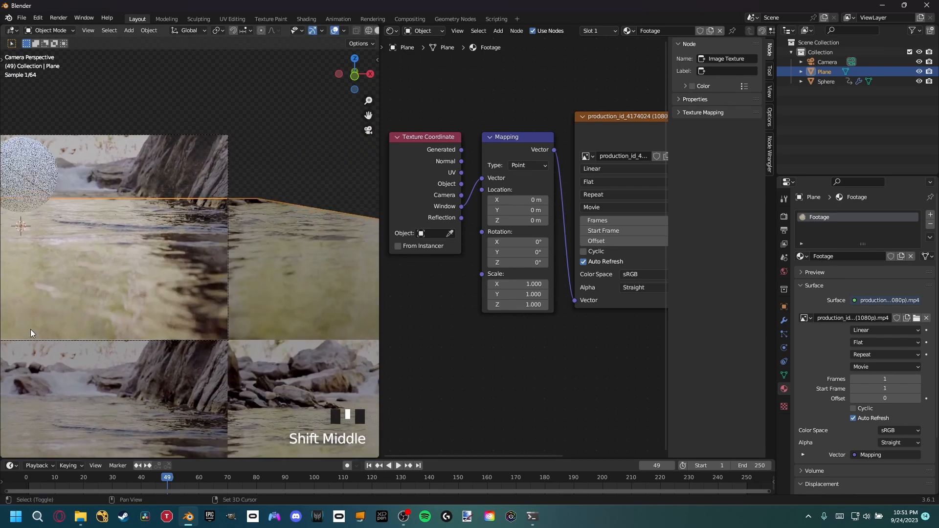
{"action": "middle_click_drag", "start_coordinate": [136, 327], "coordinate": [190, 325], "text": "shift"}
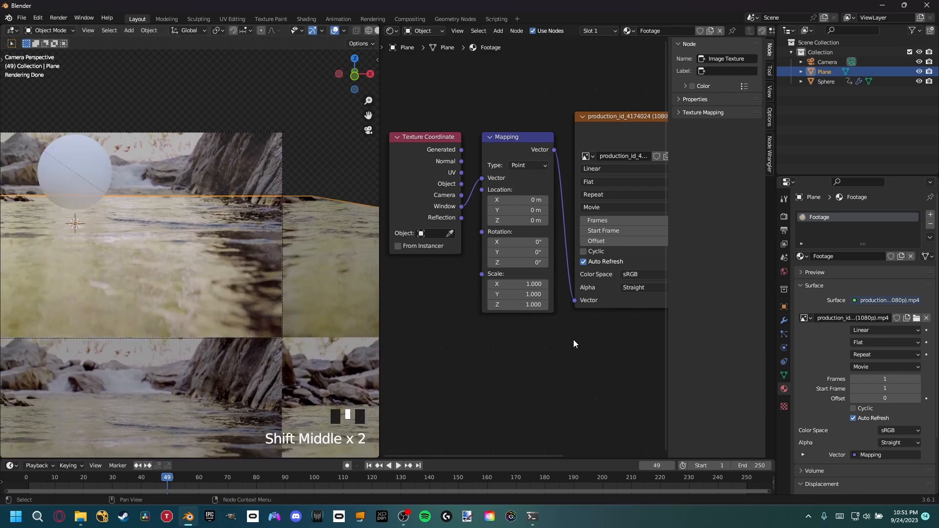
Step: Set the river movie texture's extension mode to Mirror
{"action": "middle_click_drag", "start_coordinate": [616, 342], "coordinate": [547, 363]}
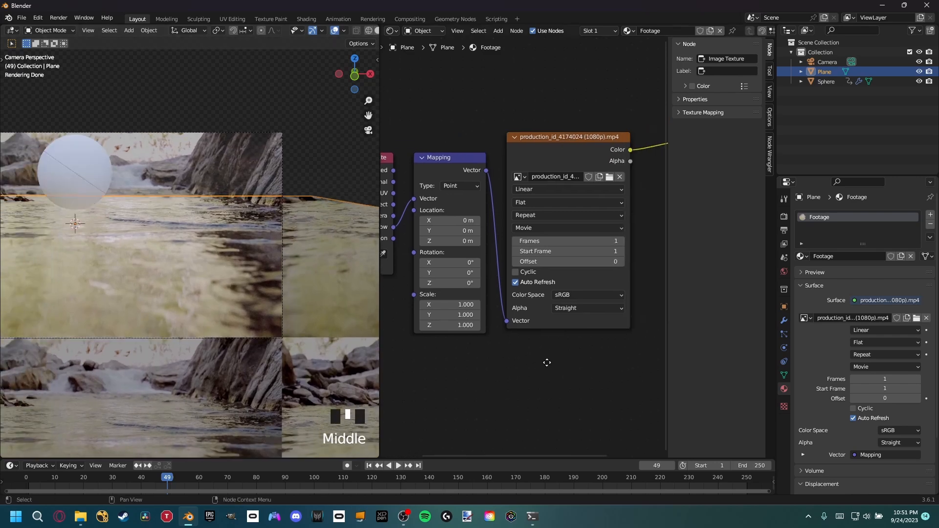
{"action": "left_click", "coordinate": [544, 215]}
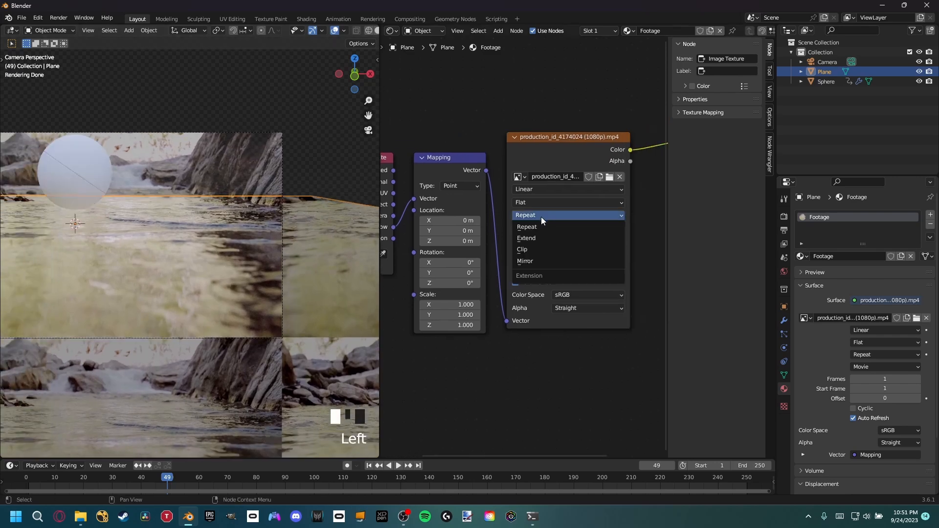
{"action": "left_click", "coordinate": [533, 260]}
{"action": "middle_click_drag", "start_coordinate": [216, 286], "coordinate": [236, 288], "text": "shift"}
{"action": "scroll", "coordinate": [265, 304], "scroll_direction": "down", "scroll_amount": 3}
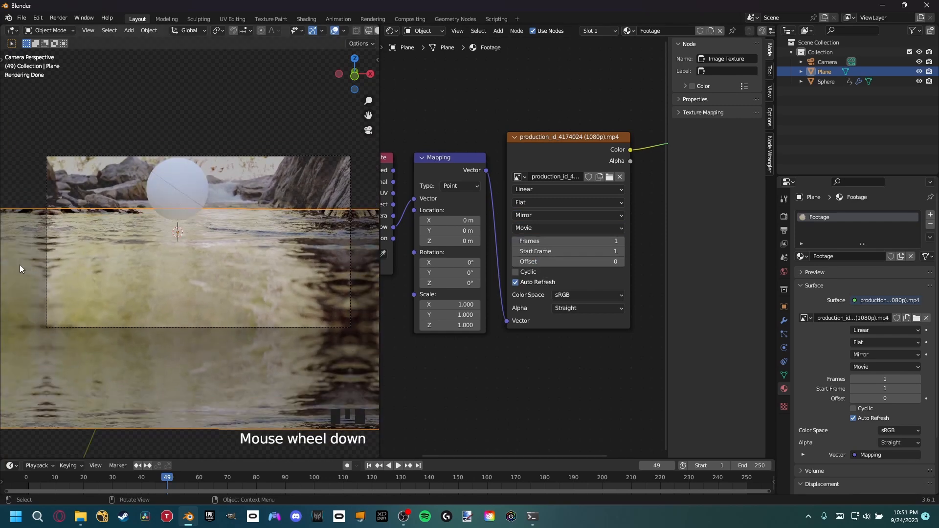
{"action": "scroll", "coordinate": [274, 298], "scroll_direction": "up", "scroll_amount": 1}
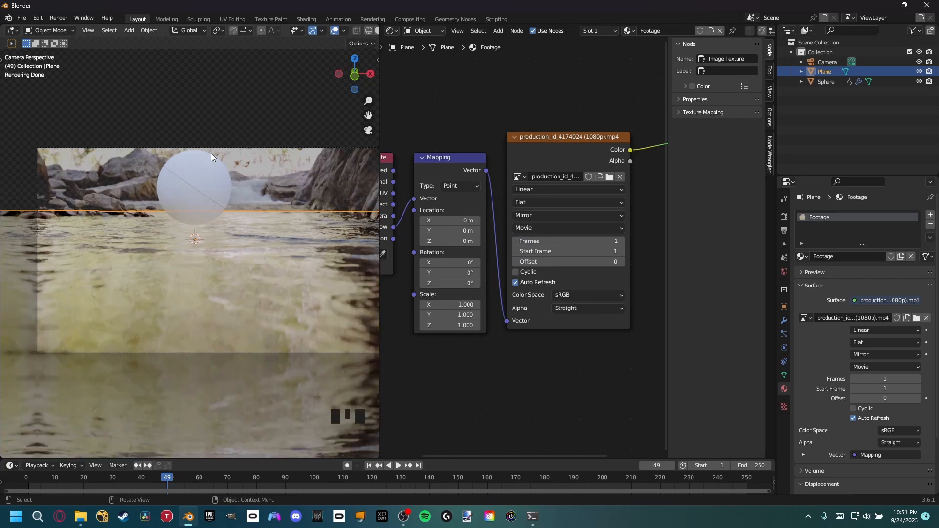
Step: Select the sphere and create a new material named Orb on it
{"action": "left_click", "coordinate": [203, 167]}
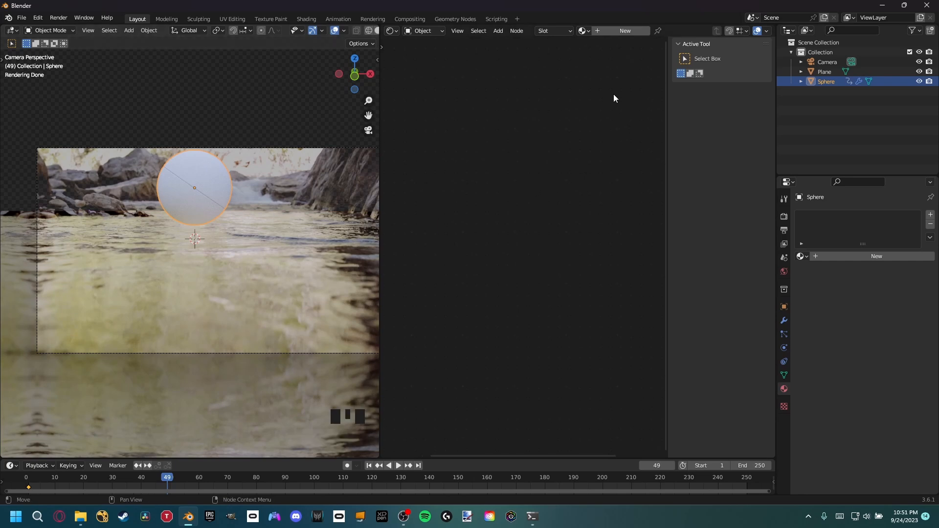
{"action": "left_click", "coordinate": [608, 32]}
{"action": "left_click", "coordinate": [660, 31]}
{"action": "type", "text": "Orb"}
{"action": "key", "text": "Return"}
Step: Load the CeramicPlainWhite001 maps from the White textures folder, without the sphere preview, onto the Orb material's Principled BSDF using Node Wrangler's Principled Texture Setup
{"action": "left_click", "coordinate": [580, 80]}
{"action": "scroll", "coordinate": [534, 212], "scroll_direction": "down", "scroll_amount": 6}
{"action": "middle_click_drag", "start_coordinate": [534, 212], "coordinate": [487, 185], "text": "shift"}
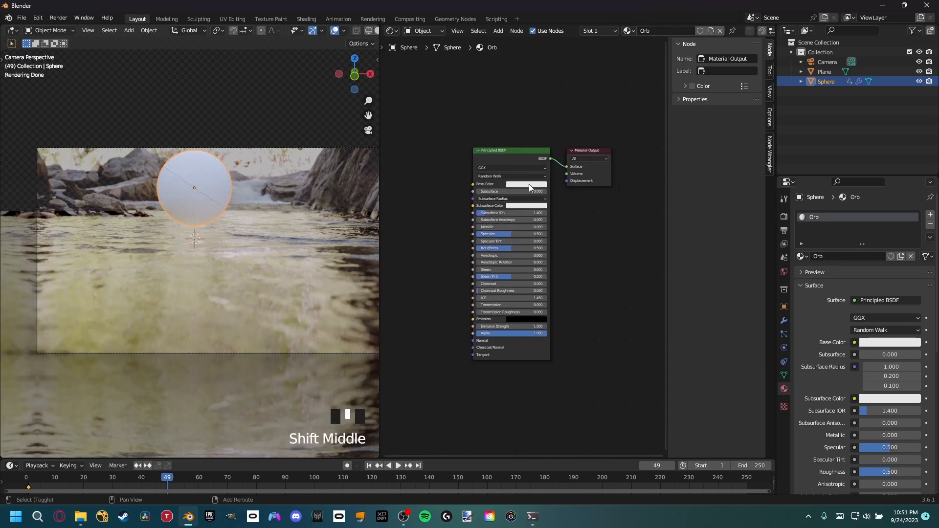
{"action": "left_click", "coordinate": [508, 156]}
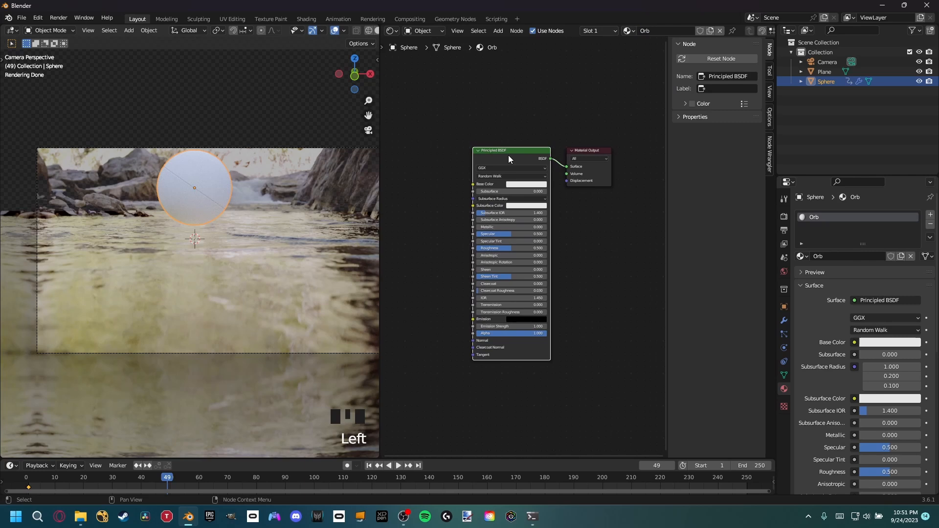
{"action": "key", "text": "ctrl+shift+t"}
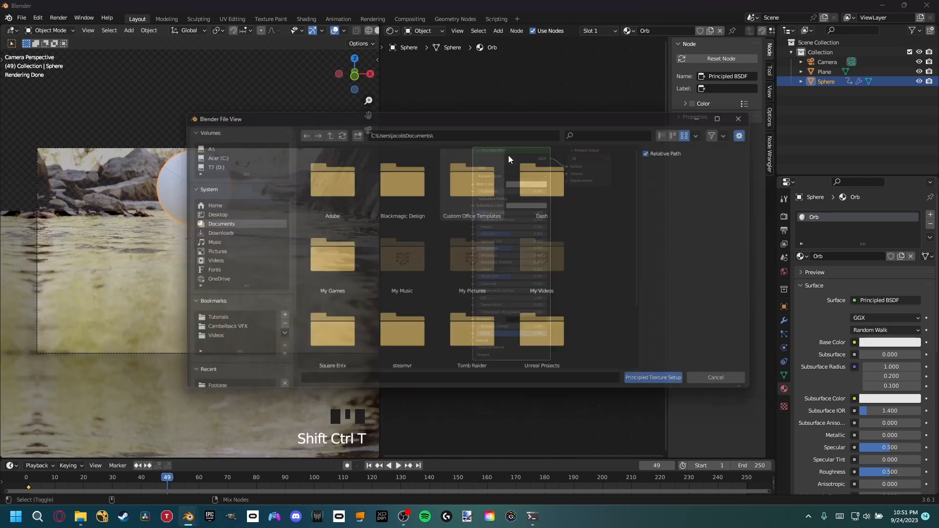
{"action": "left_click_drag", "start_coordinate": [365, 110], "coordinate": [351, 84]}
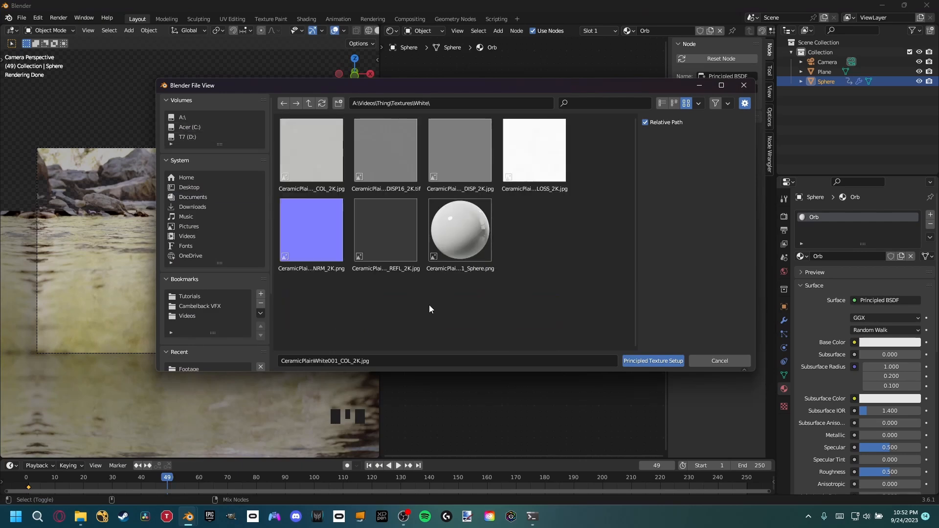
{"action": "left_click", "coordinate": [324, 172]}
{"action": "left_click", "coordinate": [404, 254], "text": "shift"}
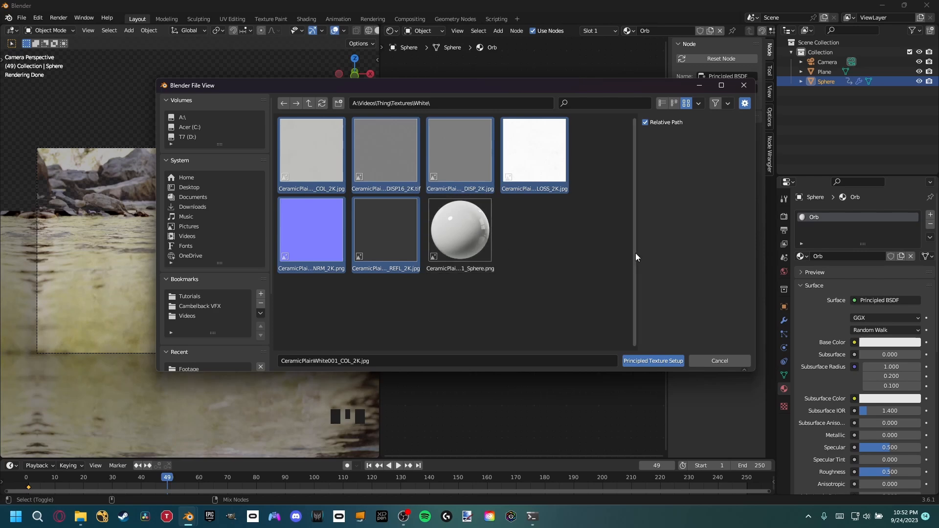
{"action": "left_click", "coordinate": [656, 362]}
{"action": "middle_click_drag", "start_coordinate": [521, 202], "coordinate": [526, 240], "text": "shift"}
{"action": "scroll", "coordinate": [535, 222], "scroll_direction": "down", "scroll_amount": 7}
{"action": "scroll", "coordinate": [522, 237], "scroll_direction": "up", "scroll_amount": 7}
{"action": "scroll", "coordinate": [526, 239], "scroll_direction": "up", "scroll_amount": 4}
{"action": "middle_click_drag", "start_coordinate": [293, 264], "coordinate": [247, 277], "text": "shift"}
{"action": "scroll", "coordinate": [281, 285], "scroll_direction": "up", "scroll_amount": 5}
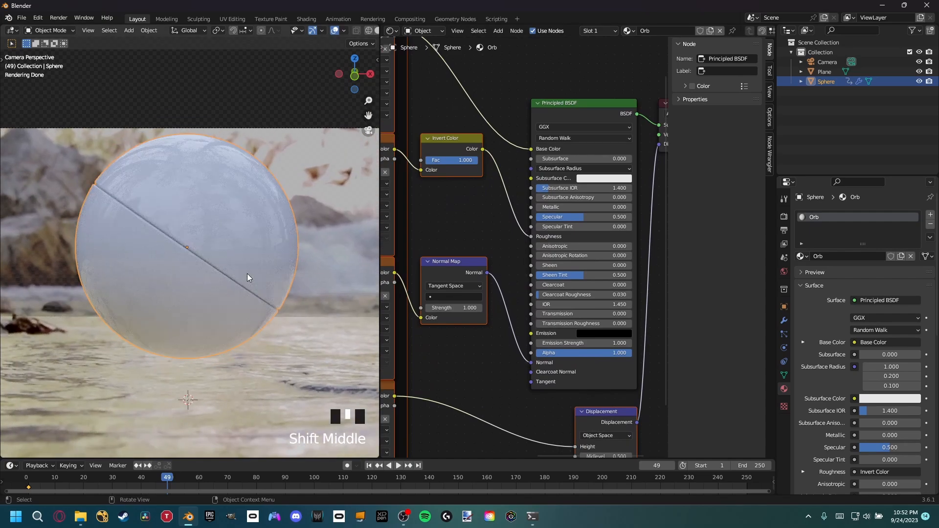
Step: Add a Value node of 1 and connect it to the Scale input of the ceramic textures' Mapping node
{"action": "middle_click_drag", "start_coordinate": [463, 236], "coordinate": [622, 196], "text": "shift"}
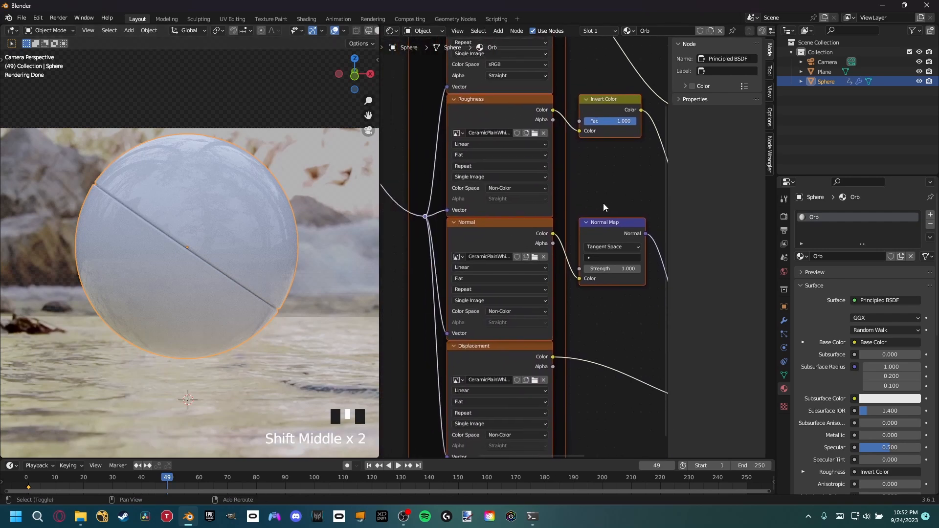
{"action": "middle_click_drag", "start_coordinate": [513, 216], "coordinate": [616, 198], "text": "shift"}
{"action": "middle_click_drag", "start_coordinate": [409, 235], "coordinate": [559, 237], "text": "shift"}
{"action": "key", "text": "shift+a"}
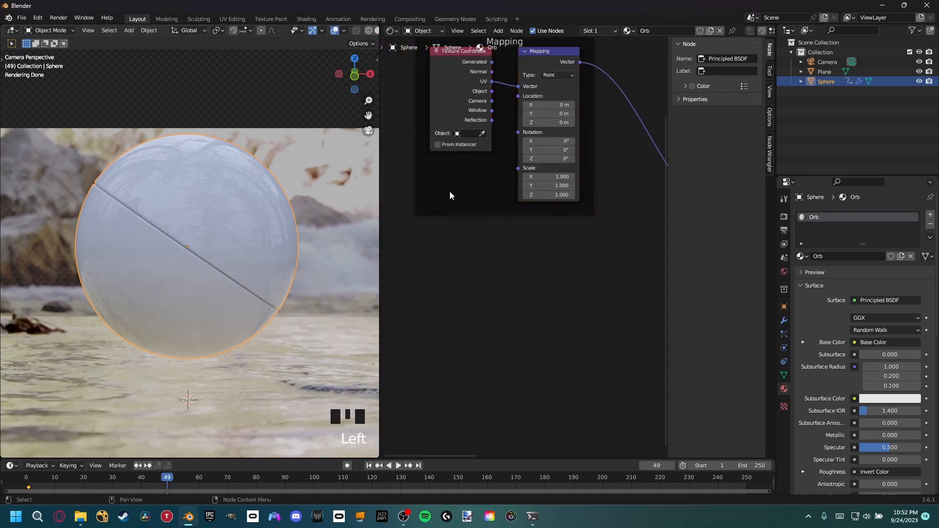
{"action": "left_click", "coordinate": [450, 192]}
{"action": "type", "text": "valu"}
{"action": "key", "text": "Return"}
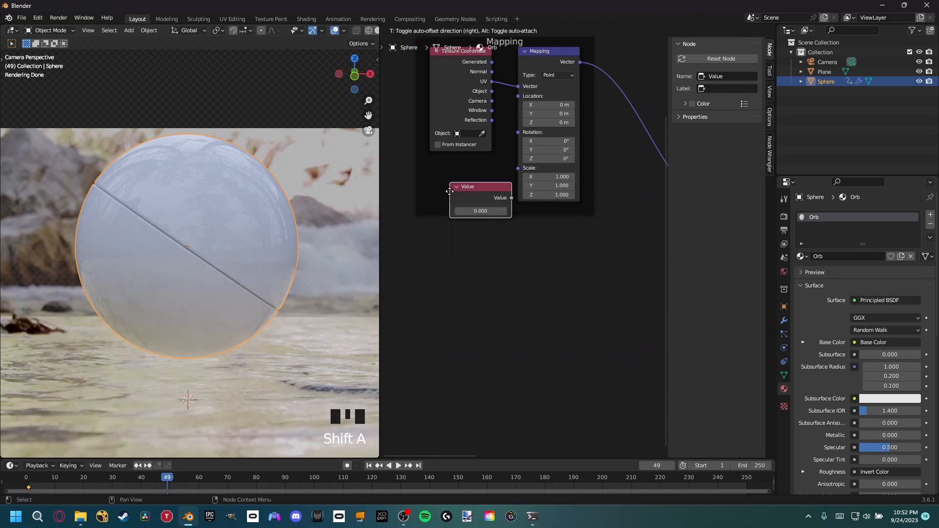
{"action": "left_click", "coordinate": [434, 178]}
{"action": "left_click_drag", "start_coordinate": [497, 184], "coordinate": [514, 176]}
{"action": "left_click", "coordinate": [468, 197]}
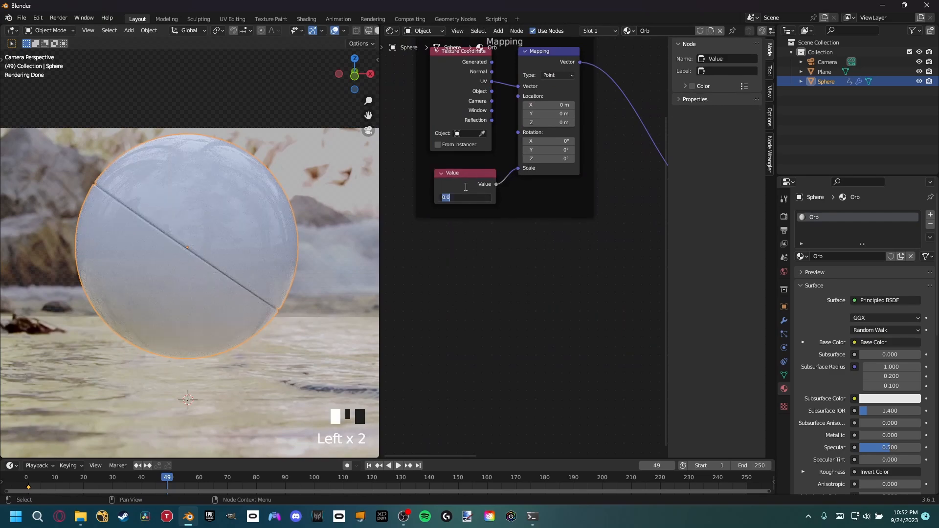
{"action": "type", "text": "1"}
{"action": "key", "text": "Return"}
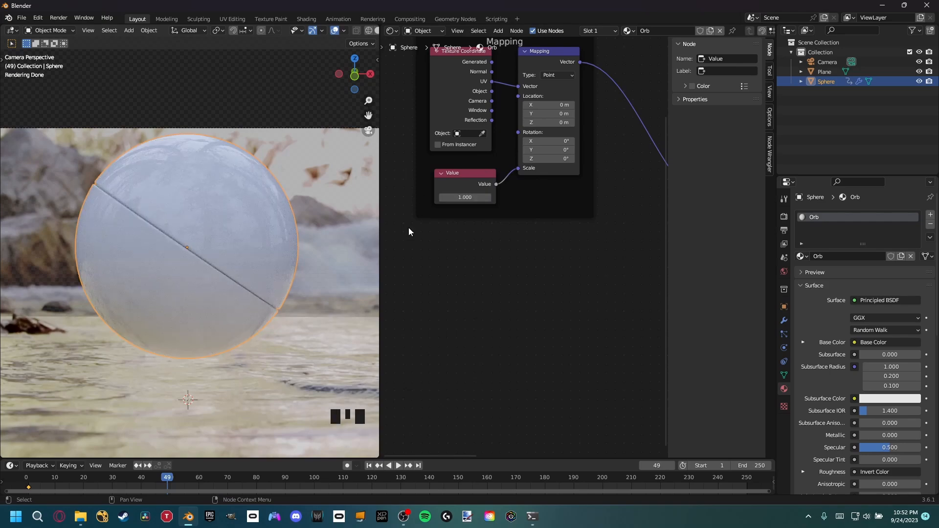
Step: Try a ceramic texture scale of 30, then set the Value node back to 1
{"action": "left_click_drag", "start_coordinate": [465, 198], "coordinate": [528, 197]}
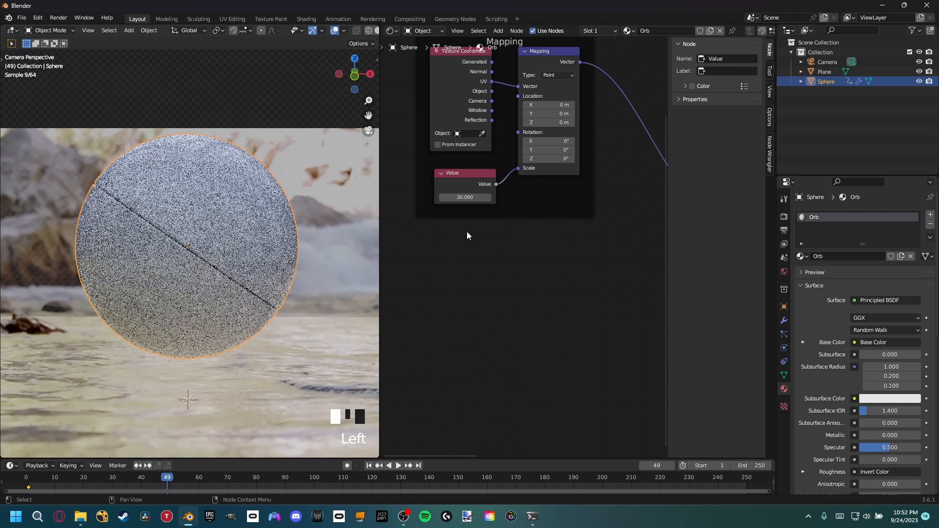
{"action": "left_click", "coordinate": [464, 197]}
{"action": "type", "text": "1"}
{"action": "key", "text": "Return"}
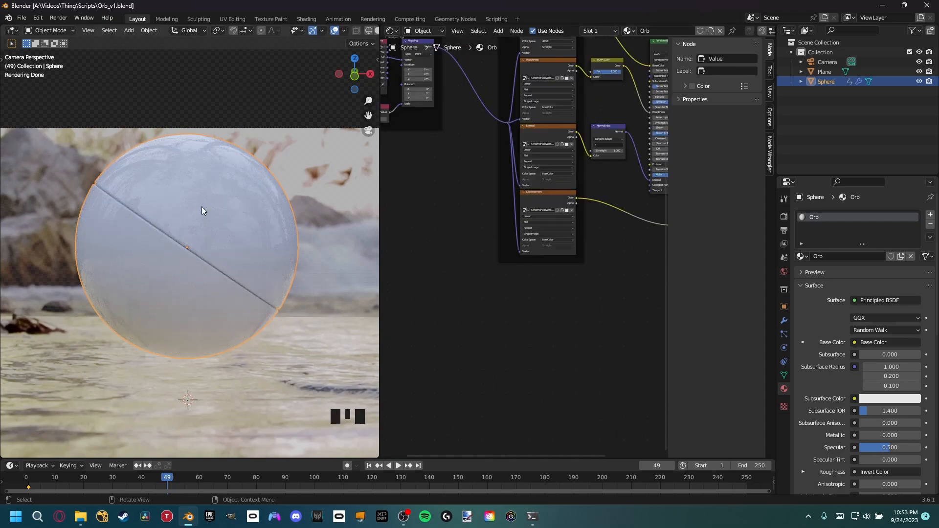
Step: Inspect the sphere's ceramic surface, reflections and groove close up
{"action": "scroll", "coordinate": [217, 230], "scroll_direction": "up", "scroll_amount": 4}
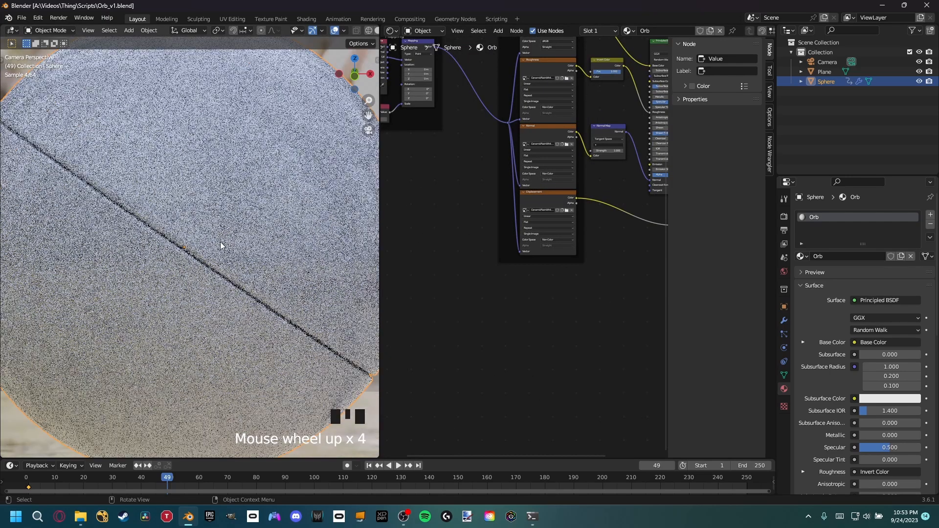
{"action": "middle_click_drag", "start_coordinate": [141, 181], "coordinate": [184, 300], "text": "shift"}
{"action": "scroll", "coordinate": [300, 249], "scroll_direction": "up", "scroll_amount": 3}
{"action": "scroll", "coordinate": [185, 299], "scroll_direction": "down", "scroll_amount": 2}
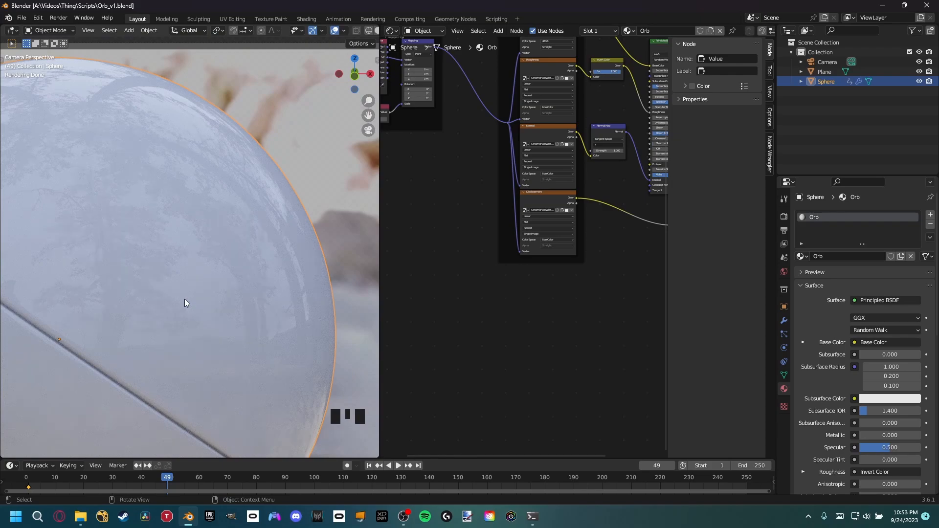
{"action": "scroll", "coordinate": [181, 300], "scroll_direction": "down", "scroll_amount": 2}
{"action": "middle_click_drag", "start_coordinate": [153, 321], "coordinate": [235, 300], "text": "shift"}
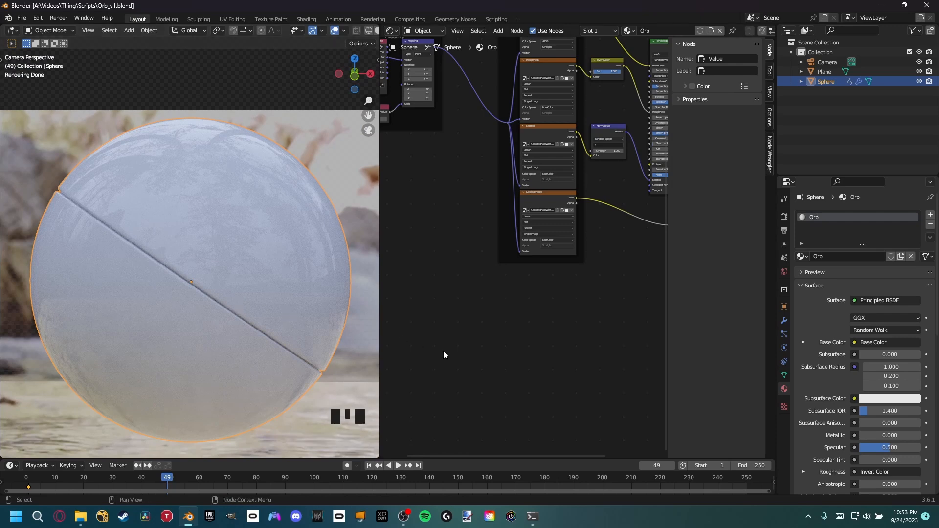
Step: Import ScratchesLight001_NRM_1K from the Scratches folder in File Explorer as an image texture in the Orb material and place it in free space
{"action": "left_click", "coordinate": [80, 516]}
{"action": "left_click_drag", "start_coordinate": [574, 152], "coordinate": [680, 160]}
{"action": "left_click_drag", "start_coordinate": [583, 259], "coordinate": [426, 216]}
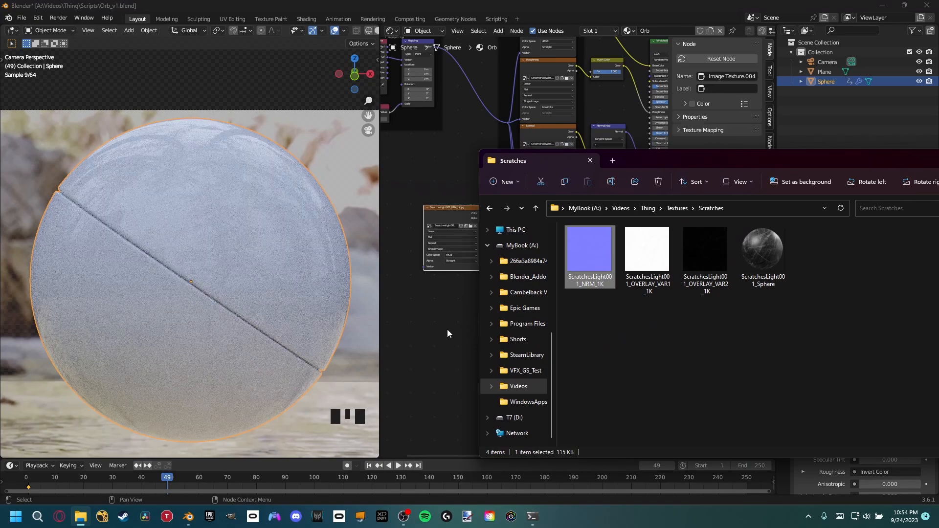
{"action": "left_click", "coordinate": [484, 216]}
{"action": "scroll", "coordinate": [453, 237], "scroll_direction": "up", "scroll_amount": 5}
{"action": "middle_click_drag", "start_coordinate": [439, 219], "coordinate": [540, 228], "text": "shift"}
{"action": "left_click", "coordinate": [507, 325]}
{"action": "left_click_drag", "start_coordinate": [528, 218], "coordinate": [468, 208]}
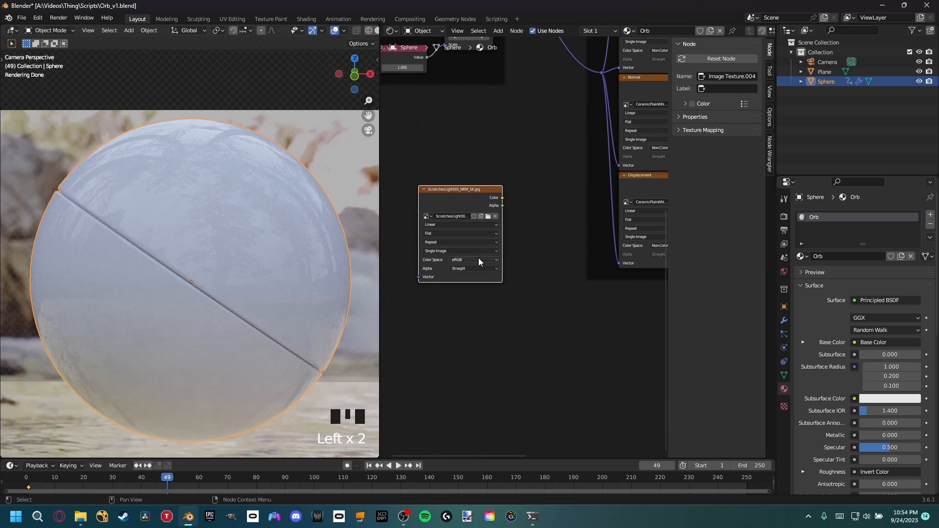
Step: Set the scratches normal texture's color space to Non-Color and reposition its node
{"action": "scroll", "coordinate": [479, 263], "scroll_direction": "up", "scroll_amount": 2}
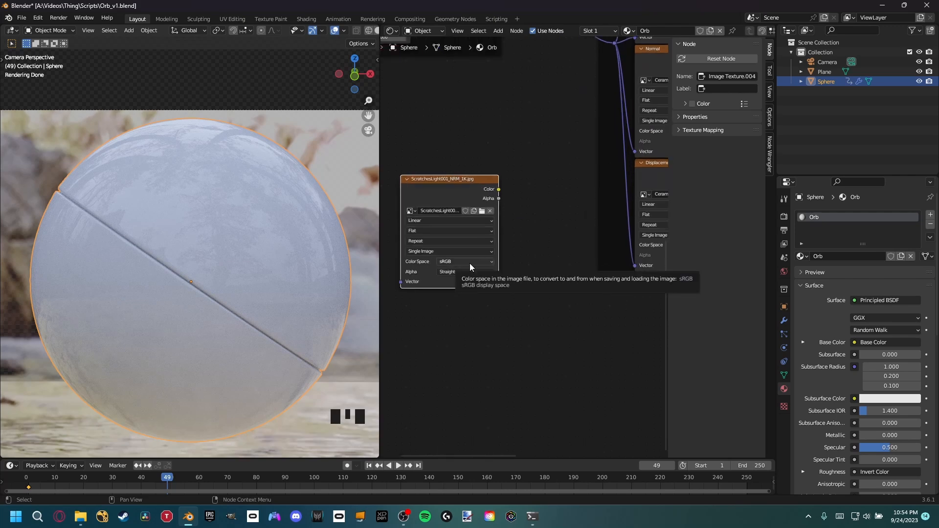
{"action": "left_click", "coordinate": [472, 263]}
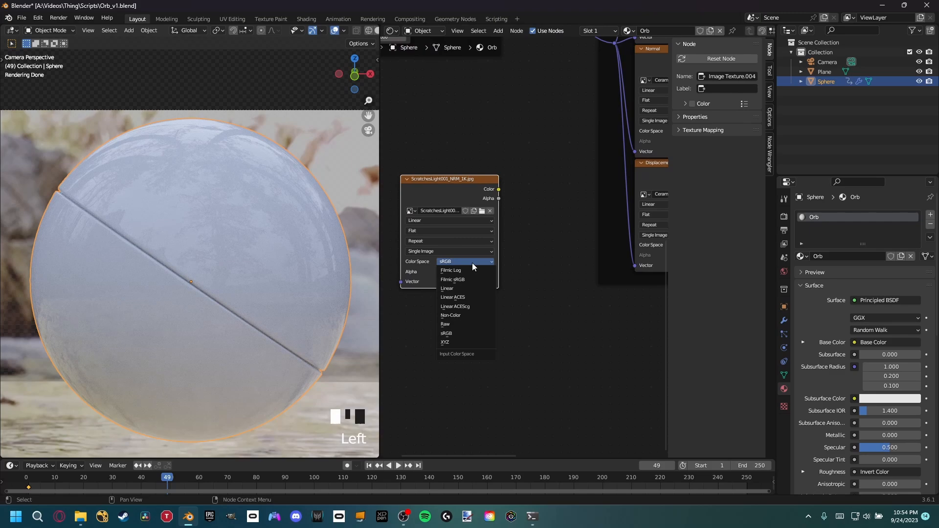
{"action": "left_click", "coordinate": [462, 316]}
{"action": "middle_click_drag", "start_coordinate": [509, 279], "coordinate": [496, 331]}
{"action": "scroll", "coordinate": [514, 327], "scroll_direction": "down", "scroll_amount": 7}
{"action": "left_click", "coordinate": [508, 312]}
{"action": "left_click_drag", "start_coordinate": [475, 251], "coordinate": [460, 266]}
Step: Delete the ceramic Normal and Displacement texture nodes along with the Displacement node feeding the Material Output
{"action": "middle_click_drag", "start_coordinate": [519, 254], "coordinate": [425, 266], "text": "shift"}
{"action": "scroll", "coordinate": [520, 192], "scroll_direction": "up", "scroll_amount": 2}
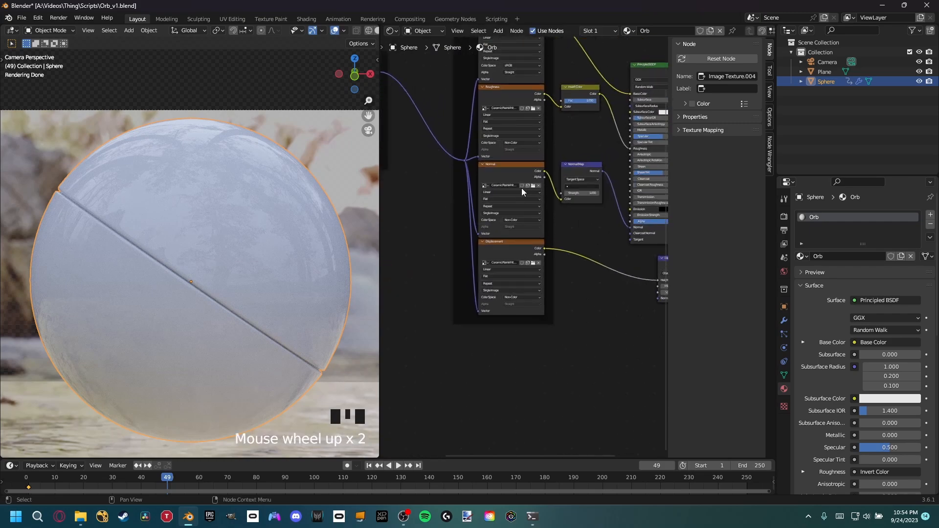
{"action": "left_click", "coordinate": [536, 176]}
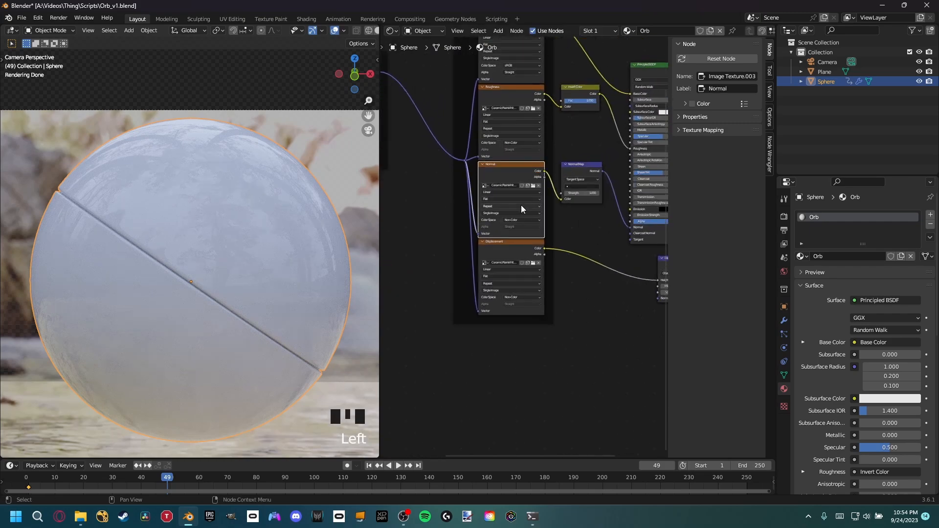
{"action": "key", "text": "x"}
{"action": "middle_click_drag", "start_coordinate": [441, 261], "coordinate": [491, 270]}
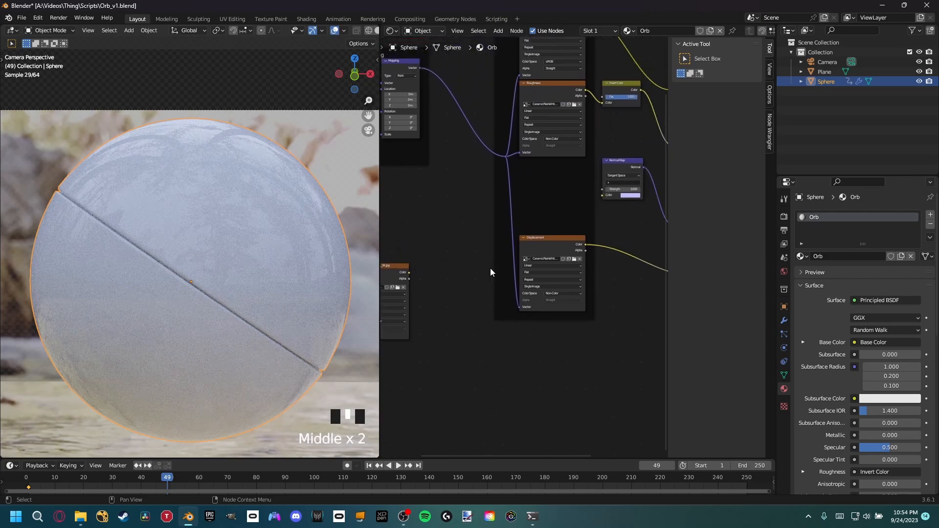
{"action": "middle_click_drag", "start_coordinate": [558, 261], "coordinate": [435, 256]}
{"action": "left_click", "coordinate": [433, 243]}
{"action": "key", "text": "x"}
{"action": "left_click", "coordinate": [587, 253]}
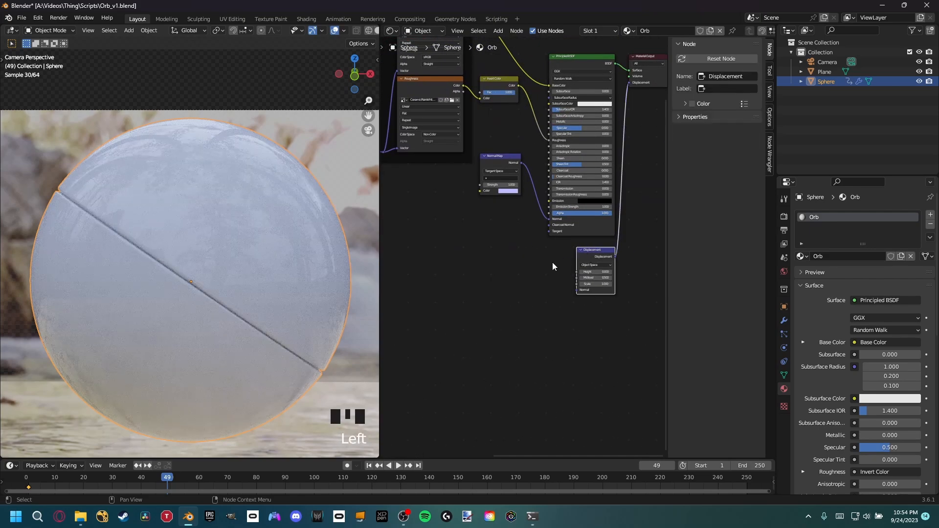
{"action": "key", "text": "x"}
Step: Move the scratches texture beside the Normal Map node, connect its Color output to the Normal Map's Color input, and inspect the sphere
{"action": "middle_click_drag", "start_coordinate": [458, 251], "coordinate": [553, 247]}
{"action": "middle_click_drag", "start_coordinate": [428, 286], "coordinate": [517, 280]}
{"action": "left_click_drag", "start_coordinate": [450, 268], "coordinate": [613, 199]}
{"action": "middle_click_drag", "start_coordinate": [612, 199], "coordinate": [530, 296]}
{"action": "scroll", "coordinate": [535, 262], "scroll_direction": "up", "scroll_amount": 6}
{"action": "scroll", "coordinate": [535, 262], "scroll_direction": "up", "scroll_amount": 1}
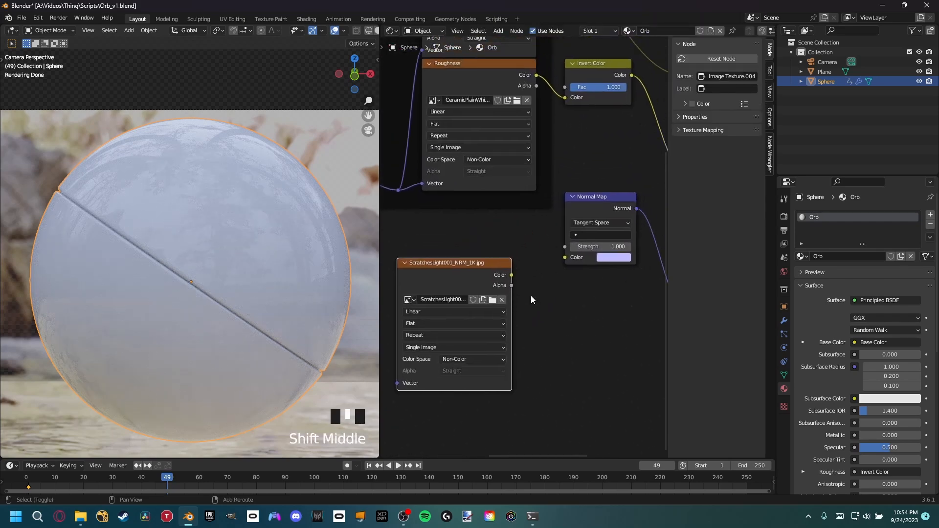
{"action": "left_click", "coordinate": [513, 277]}
{"action": "left_click_drag", "start_coordinate": [512, 275], "coordinate": [565, 258]}
{"action": "middle_click_drag", "start_coordinate": [553, 315], "coordinate": [519, 313], "text": "shift"}
{"action": "scroll", "coordinate": [213, 325], "scroll_direction": "up", "scroll_amount": 5}
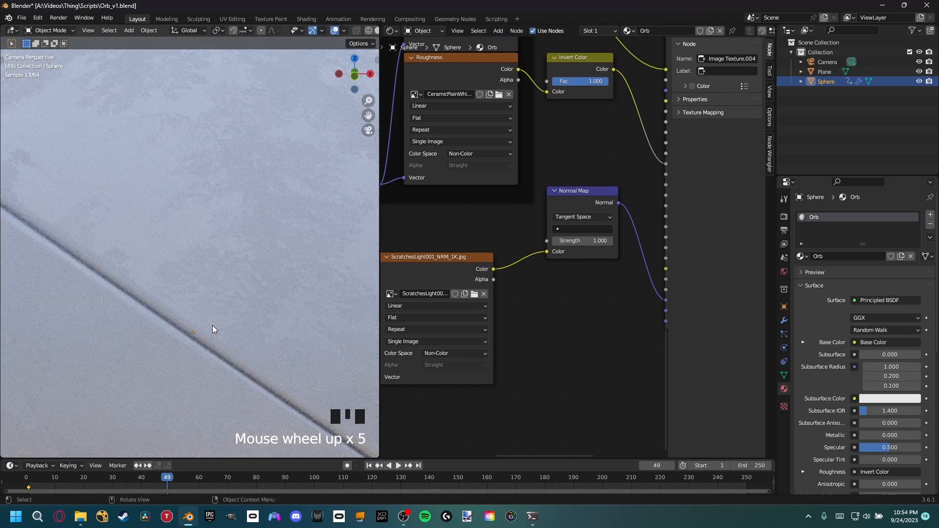
{"action": "middle_click_drag", "start_coordinate": [222, 325], "coordinate": [274, 277], "text": "shift"}
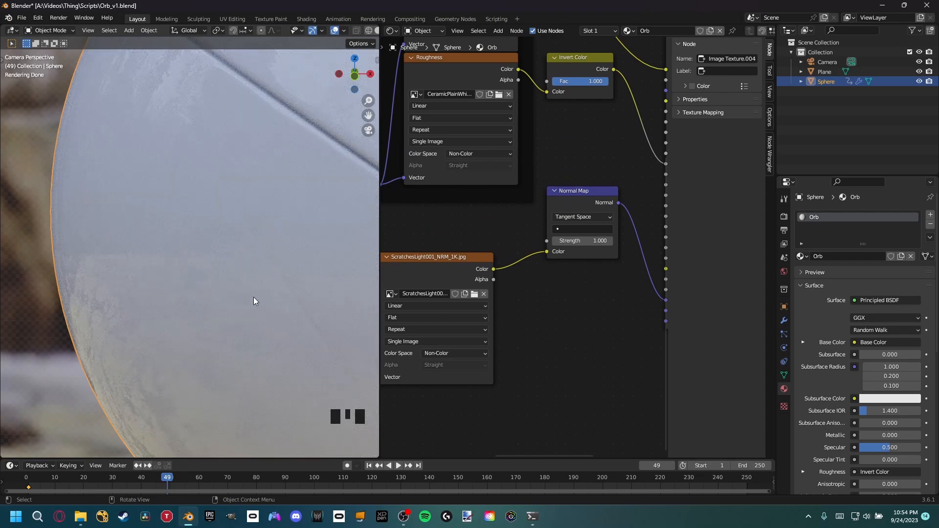
Step: Add Texture Coordinate and Mapping nodes to the scratches normal texture with Node Wrangler
{"action": "middle_click_drag", "start_coordinate": [451, 271], "coordinate": [522, 259]}
{"action": "left_click", "coordinate": [523, 269]}
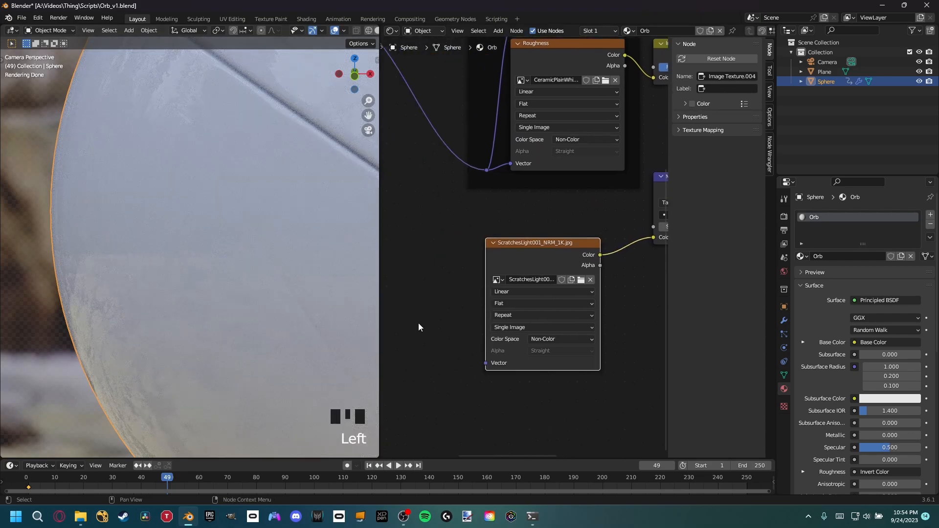
{"action": "scroll", "coordinate": [425, 321], "scroll_direction": "down", "scroll_amount": 9}
{"action": "middle_click_drag", "start_coordinate": [462, 313], "coordinate": [449, 308], "text": "shift"}
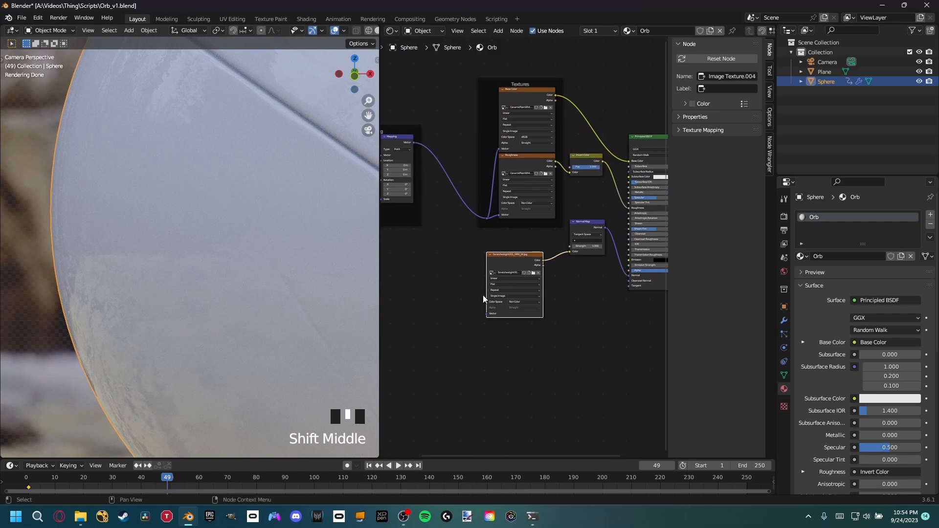
{"action": "scroll", "coordinate": [462, 362], "scroll_direction": "up", "scroll_amount": 7}
{"action": "middle_click_drag", "start_coordinate": [461, 362], "coordinate": [492, 296]}
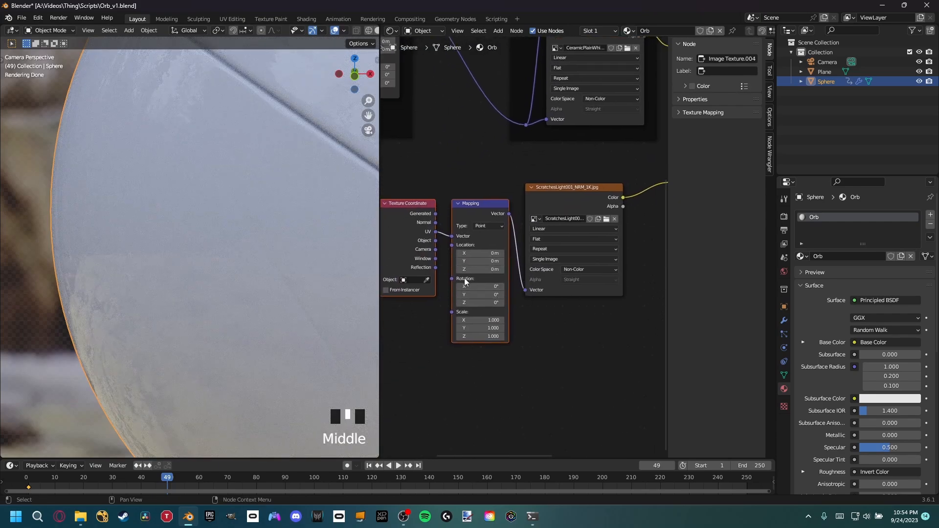
Step: Add a Value node of 2, connect it to the scratches Mapping node's Scale input, and check the sphere's surface
{"action": "key", "text": "shift+a"}
{"action": "type", "text": "value"}
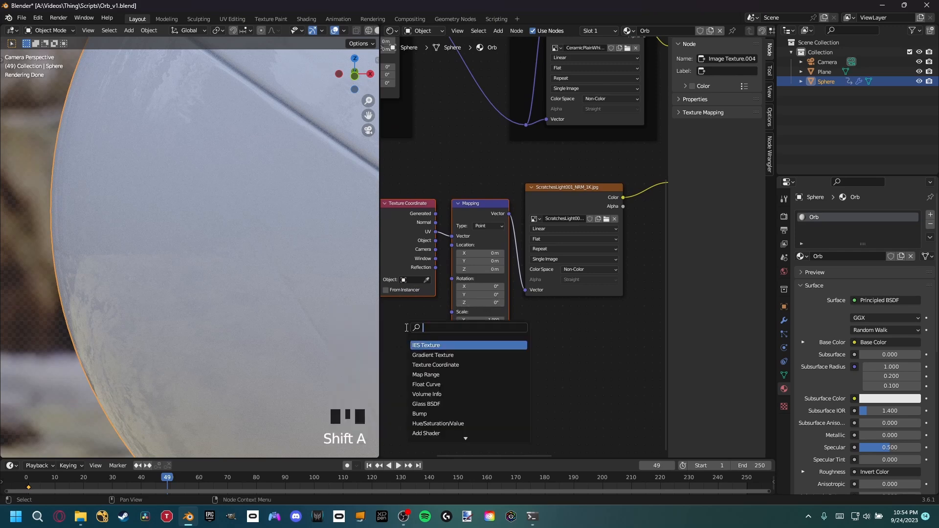
{"action": "key", "text": "Return"}
{"action": "left_click", "coordinate": [369, 322]}
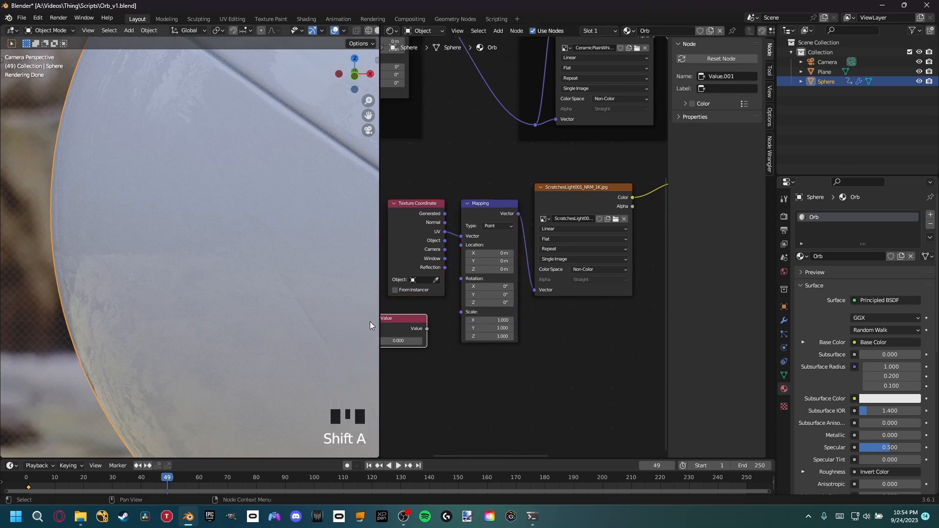
{"action": "left_click_drag", "start_coordinate": [427, 328], "coordinate": [461, 313]}
{"action": "left_click", "coordinate": [399, 341]}
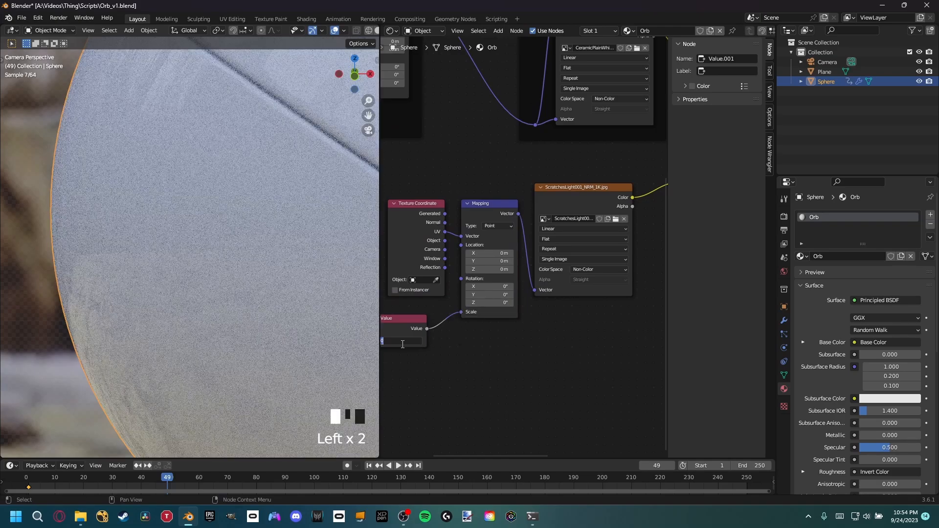
{"action": "type", "text": "2"}
{"action": "key", "text": "Return"}
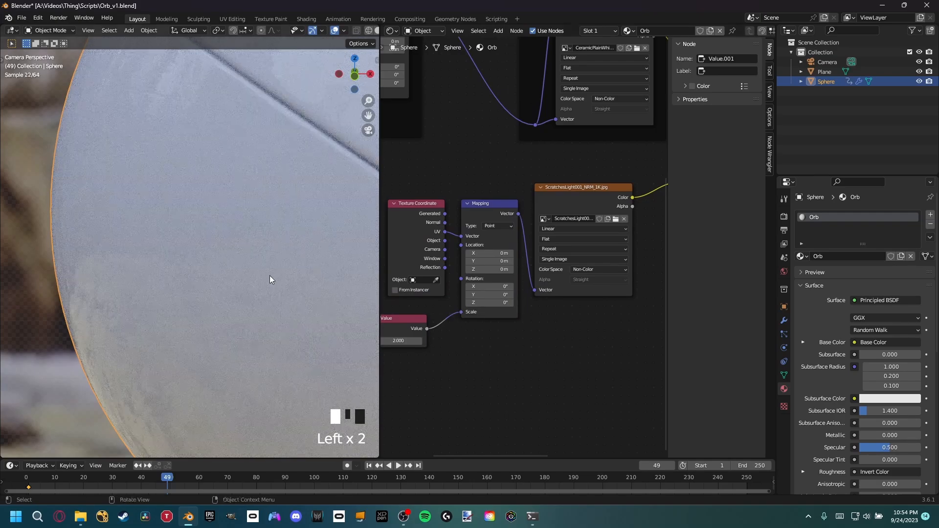
{"action": "scroll", "coordinate": [272, 277], "scroll_direction": "down", "scroll_amount": 2}
{"action": "middle_click_drag", "start_coordinate": [275, 272], "coordinate": [160, 291], "text": "shift"}
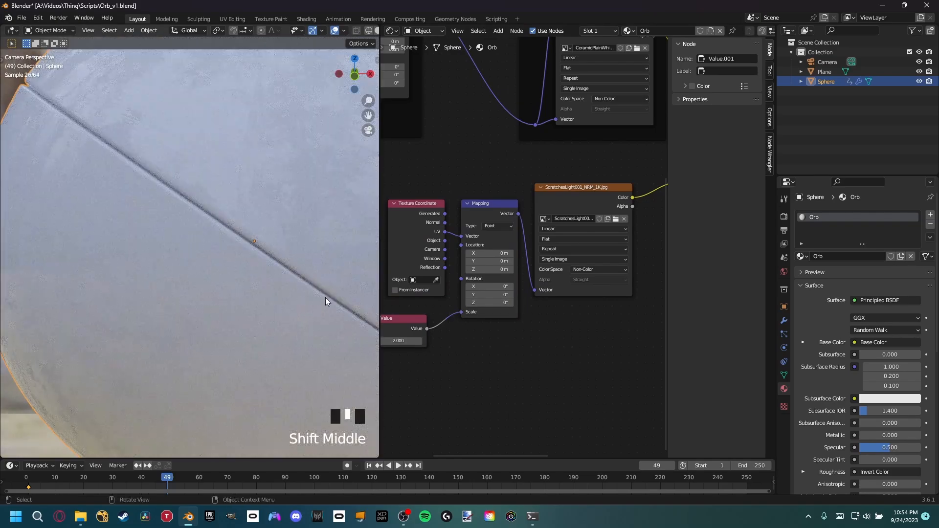
Step: Preview the scratches normal texture's Color output directly on the sphere and examine its coverage
{"action": "middle_click_drag", "start_coordinate": [535, 360], "coordinate": [523, 379]}
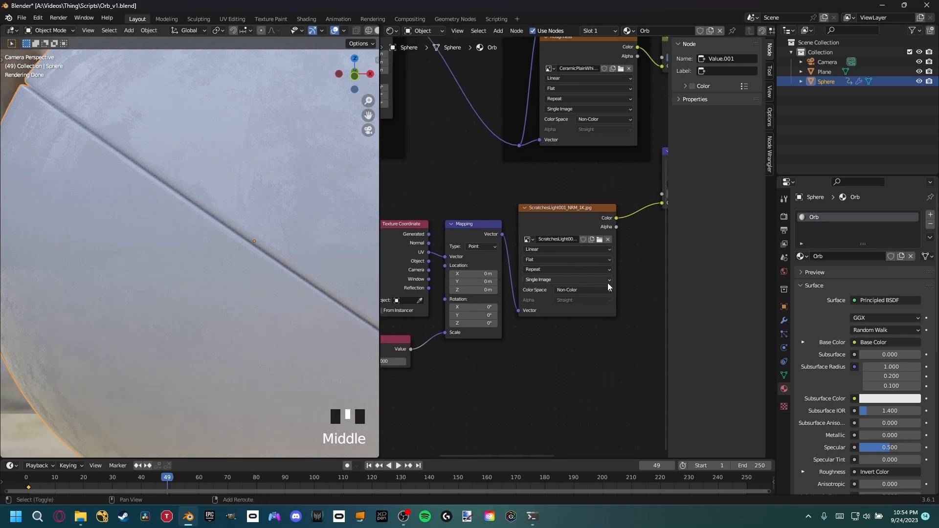
{"action": "left_click", "coordinate": [602, 219], "text": "ctrl+shift"}
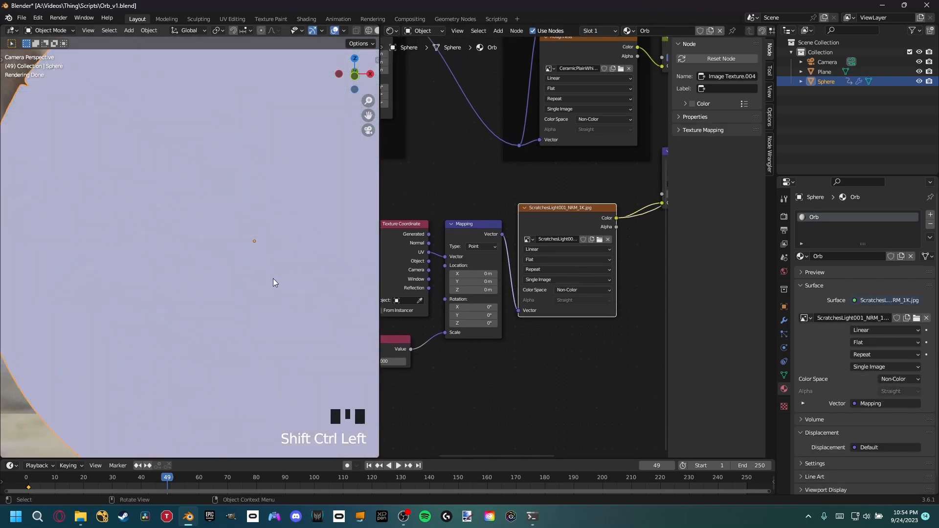
{"action": "scroll", "coordinate": [273, 277], "scroll_direction": "down", "scroll_amount": 7}
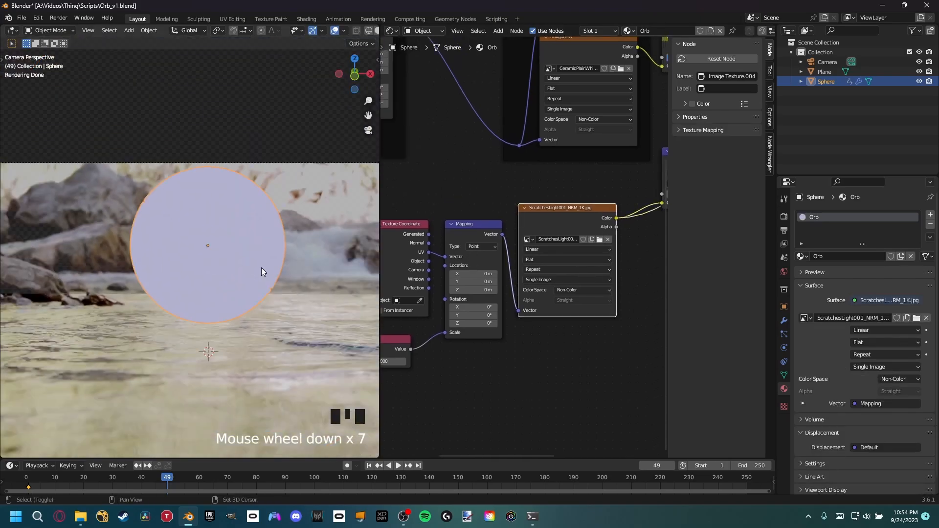
{"action": "scroll", "coordinate": [225, 257], "scroll_direction": "up", "scroll_amount": 6}
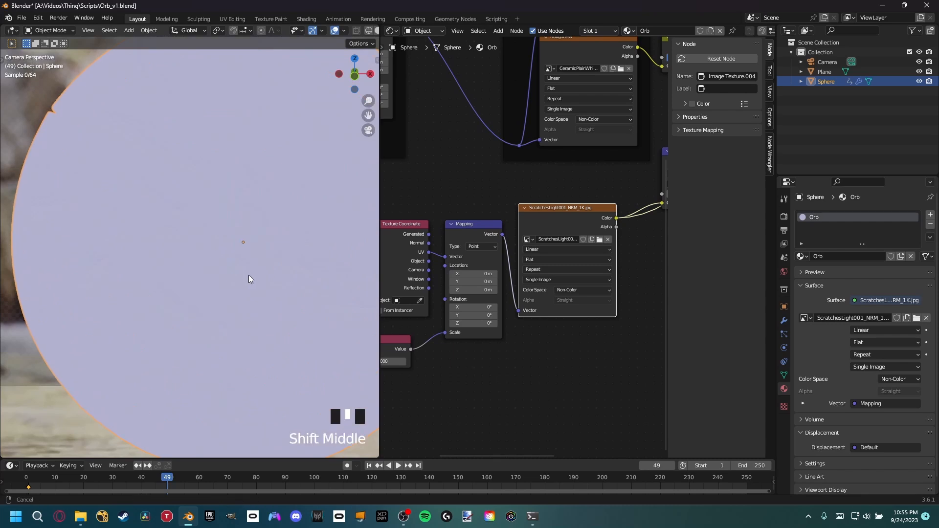
{"action": "middle_click_drag", "start_coordinate": [251, 275], "coordinate": [194, 271], "text": "shift"}
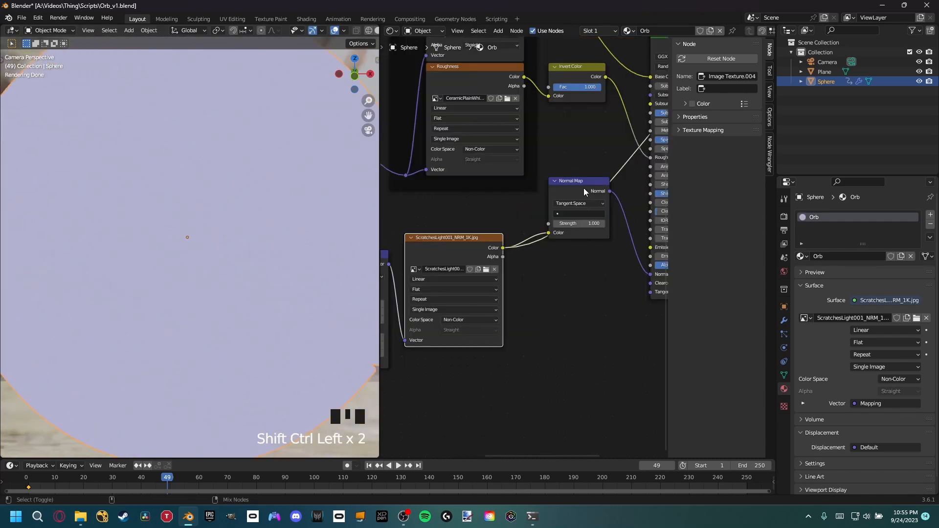
Step: Preview the Normal Map node's output on the sphere and raise the scratches scale Value node to 4.7
{"action": "left_click", "coordinate": [583, 188], "text": "ctrl+shift"}
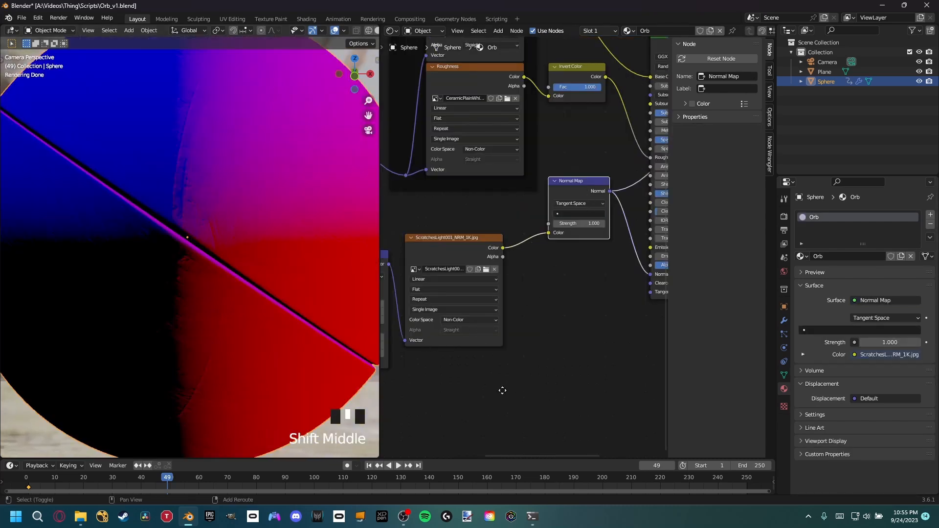
{"action": "middle_click_drag", "start_coordinate": [502, 391], "coordinate": [539, 370], "text": "shift"}
{"action": "middle_click_drag", "start_coordinate": [451, 380], "coordinate": [632, 340], "text": "shift"}
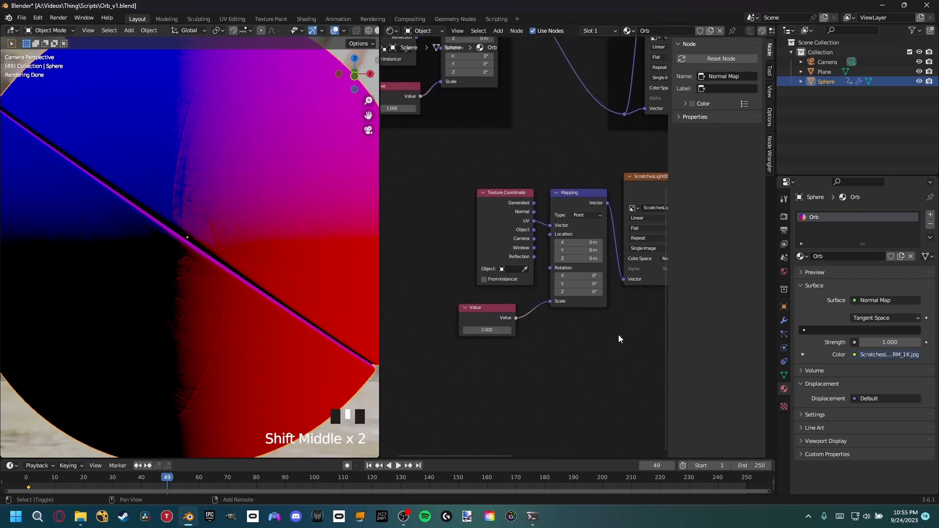
{"action": "mouse_move", "coordinate": [486, 330]}
{"action": "left_mouse_down"}
{"action": "mouse_move", "coordinate": [528, 330]}
{"action": "mouse_move", "coordinate": [446, 330]}
{"action": "mouse_move", "coordinate": [511, 330]}
{"action": "left_mouse_up"}
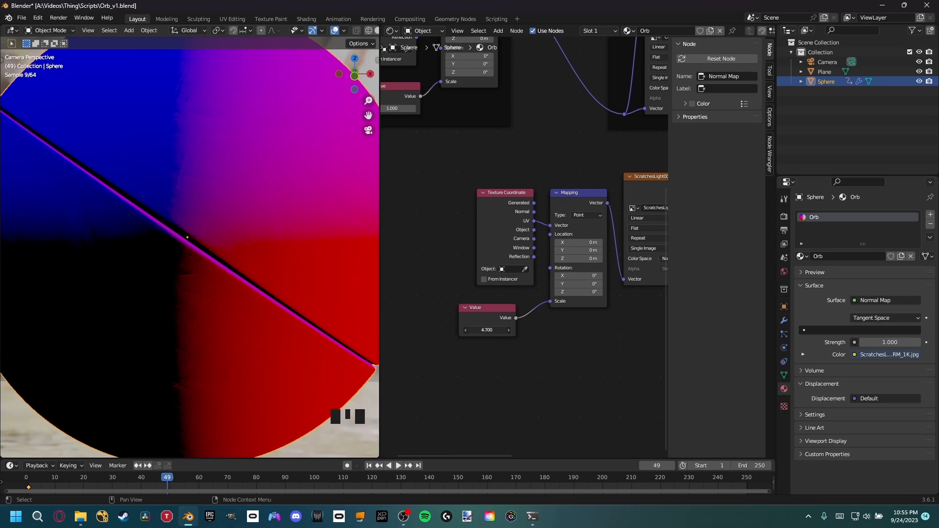
Step: Reconnect the Principled BSDF to the Material Output and set the Normal Map strength to 3
{"action": "middle_click_drag", "start_coordinate": [562, 375], "coordinate": [577, 300], "text": "shift"}
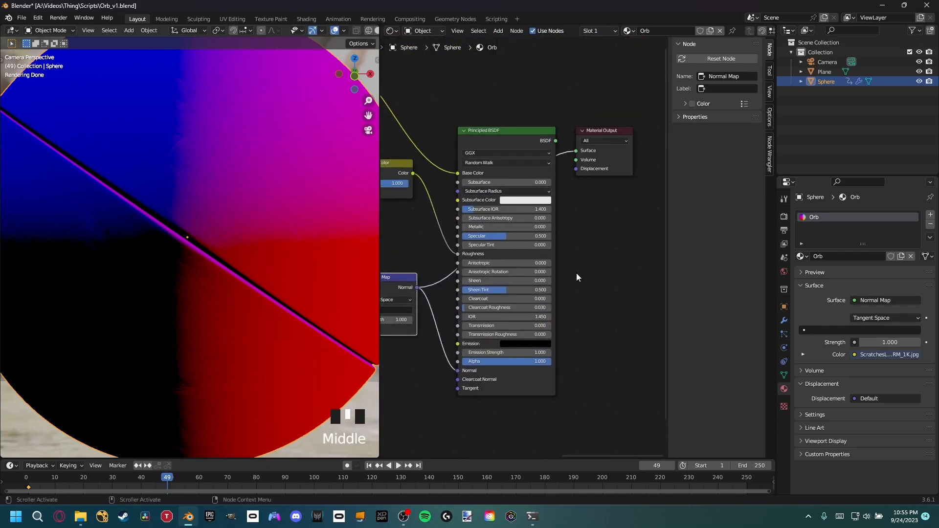
{"action": "left_click", "coordinate": [549, 148], "text": "ctrl+shift"}
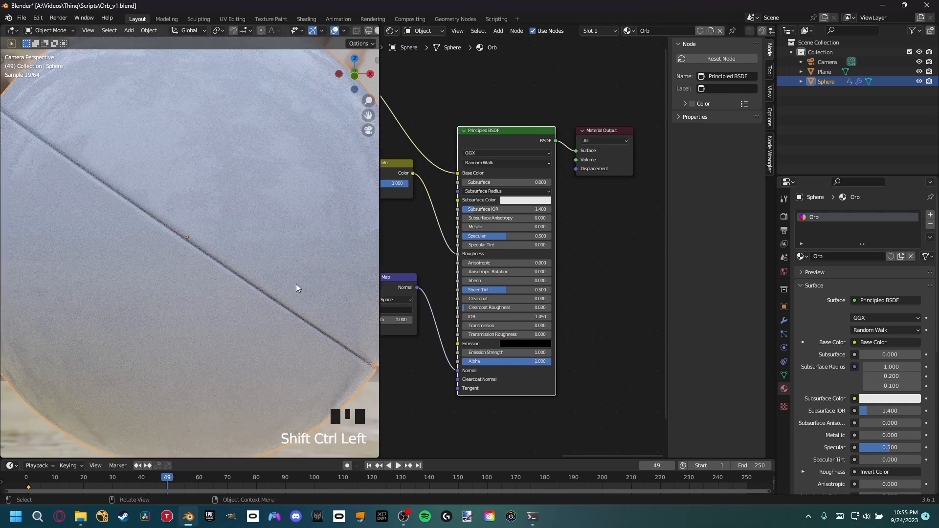
{"action": "middle_click_drag", "start_coordinate": [436, 379], "coordinate": [579, 363], "text": "shift"}
{"action": "scroll", "coordinate": [579, 362], "scroll_direction": "up", "scroll_amount": 3}
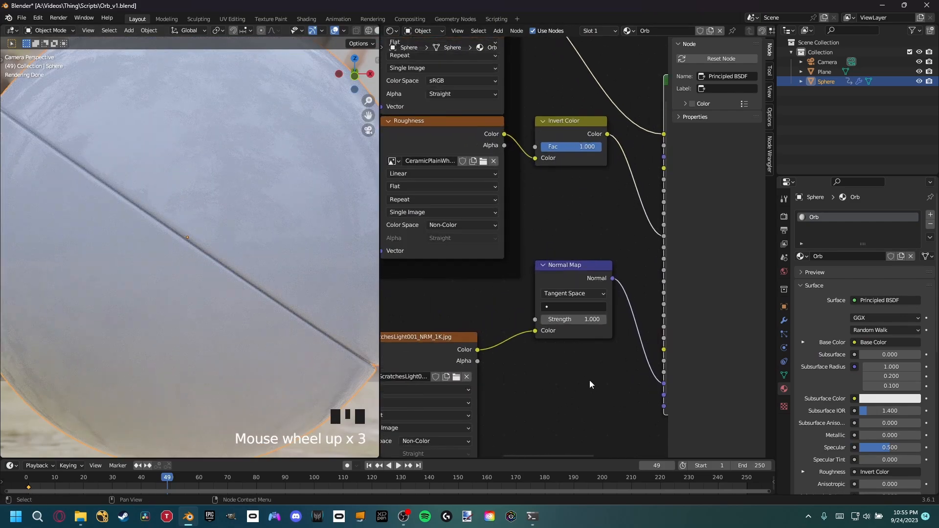
{"action": "mouse_move", "coordinate": [572, 319]}
{"action": "left_mouse_down"}
{"action": "mouse_move", "coordinate": [592, 319]}
{"action": "mouse_move", "coordinate": [572, 317]}
{"action": "left_mouse_up"}
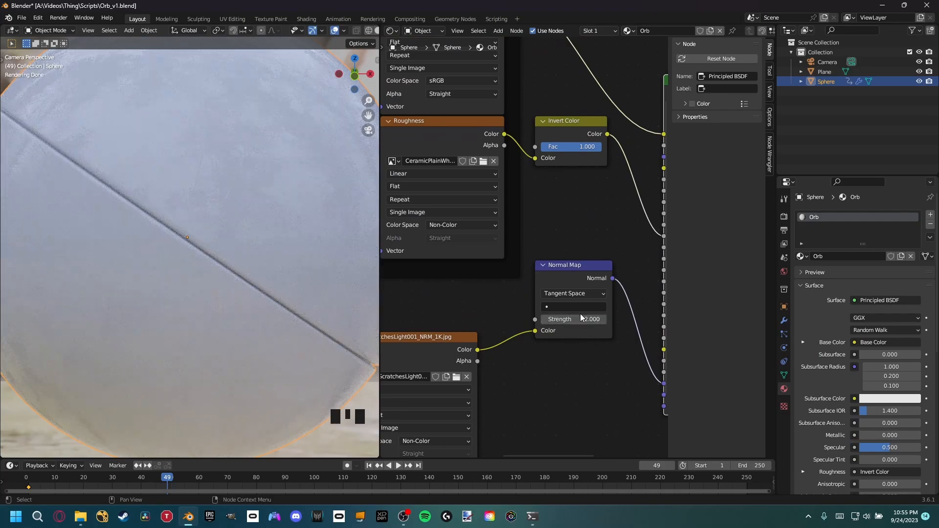
{"action": "left_click_drag", "start_coordinate": [570, 323], "coordinate": [587, 323]}
{"action": "scroll", "coordinate": [188, 157], "scroll_direction": "up", "scroll_amount": 5}
{"action": "middle_click_drag", "start_coordinate": [207, 166], "coordinate": [256, 253], "text": "shift"}
{"action": "scroll", "coordinate": [196, 258], "scroll_direction": "down", "scroll_amount": 8}
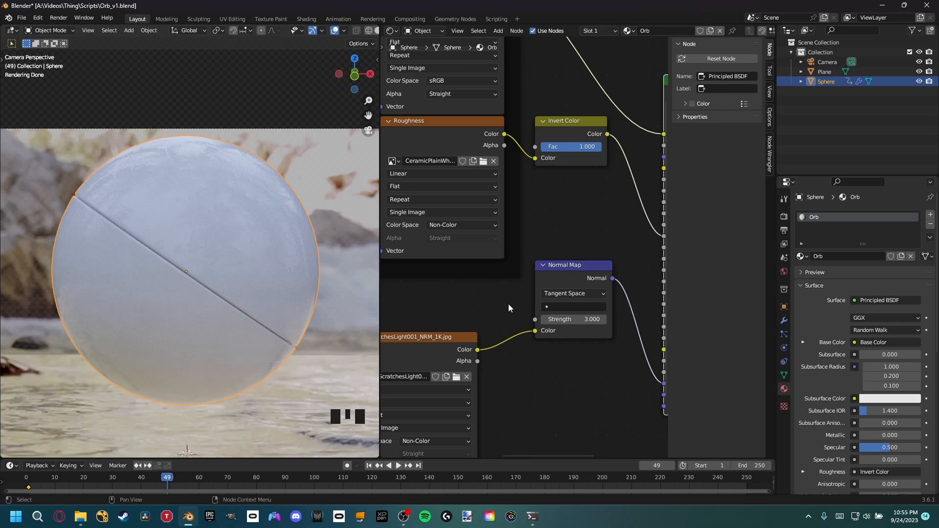
Step: Join the shader editor area into the 3D viewport and select the water plane
{"action": "right_click", "coordinate": [380, 311]}
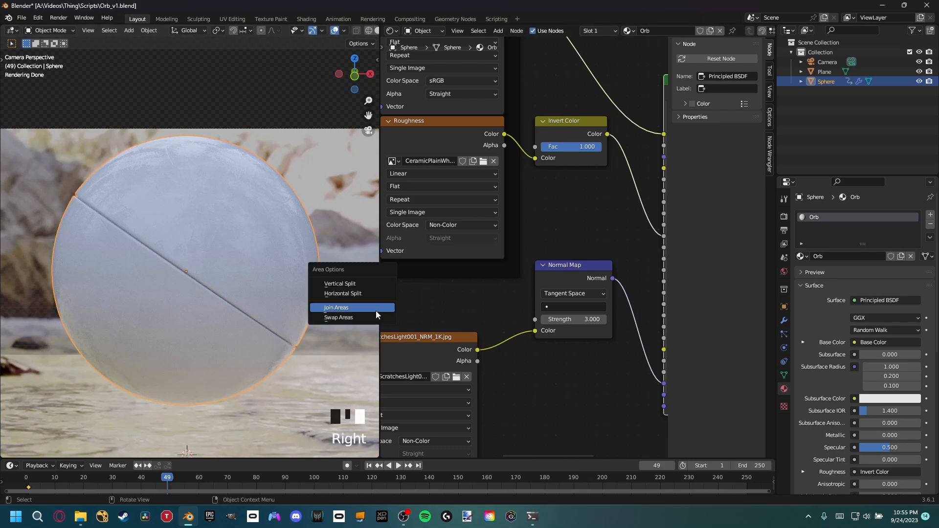
{"action": "left_click", "coordinate": [376, 314]}
{"action": "left_click", "coordinate": [512, 306]}
{"action": "scroll", "coordinate": [512, 306], "scroll_direction": "down", "scroll_amount": 5}
{"action": "middle_click_drag", "start_coordinate": [512, 305], "coordinate": [471, 303], "text": "shift"}
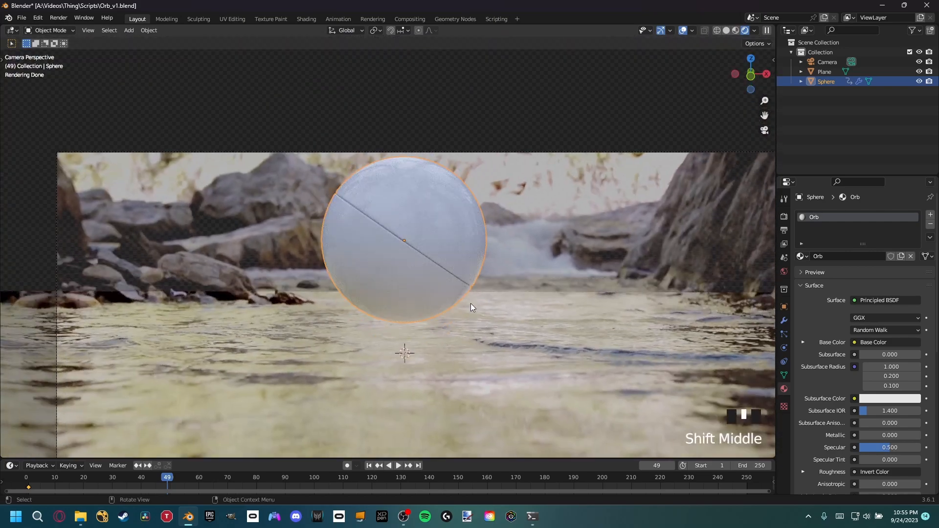
{"action": "mouse_move", "coordinate": [470, 312]}
{"action": "middle_mouse_down", "text": "shift"}
{"action": "mouse_move", "coordinate": [469, 287]}
{"action": "mouse_move", "coordinate": [468, 295]}
{"action": "middle_mouse_up", "text": "shift"}
{"action": "left_click", "coordinate": [468, 295]}
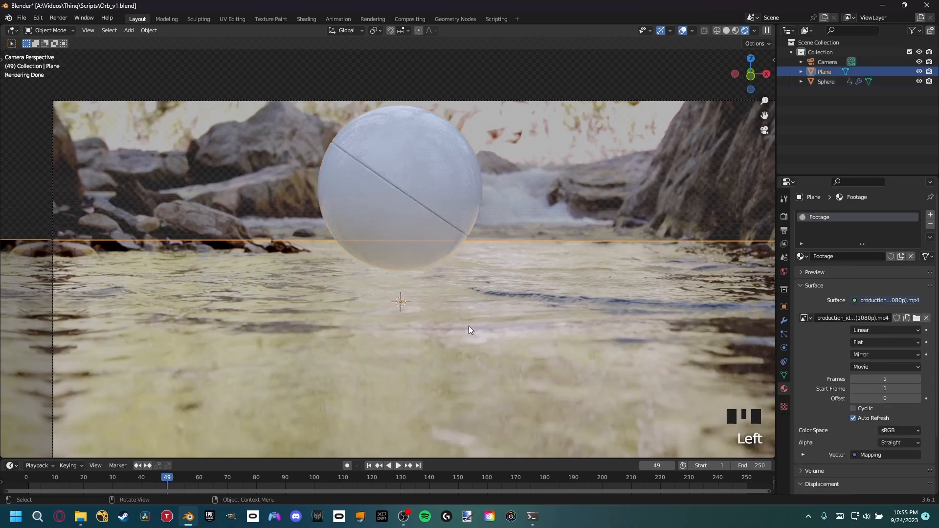
{"action": "middle_click_drag", "start_coordinate": [485, 342], "coordinate": [510, 265], "text": "shift"}
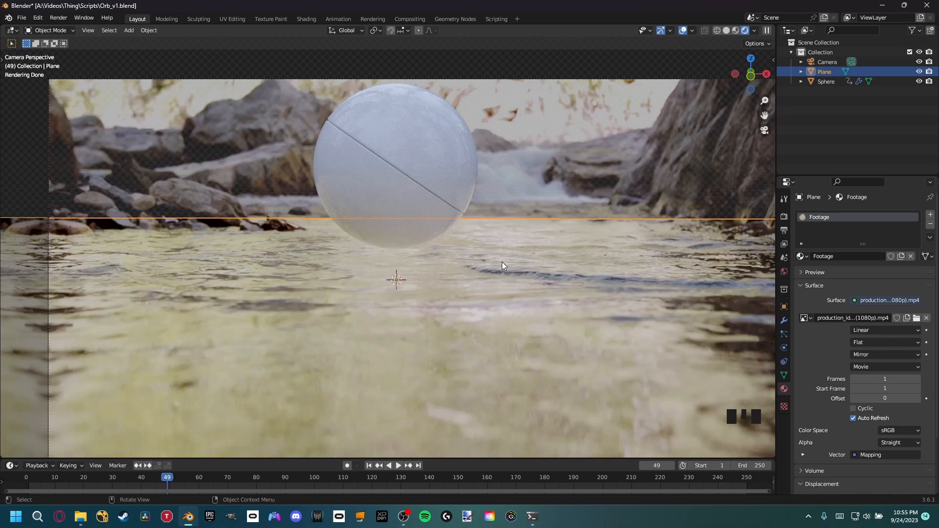
{"action": "middle_click_drag", "start_coordinate": [473, 283], "coordinate": [465, 314], "text": "shift"}
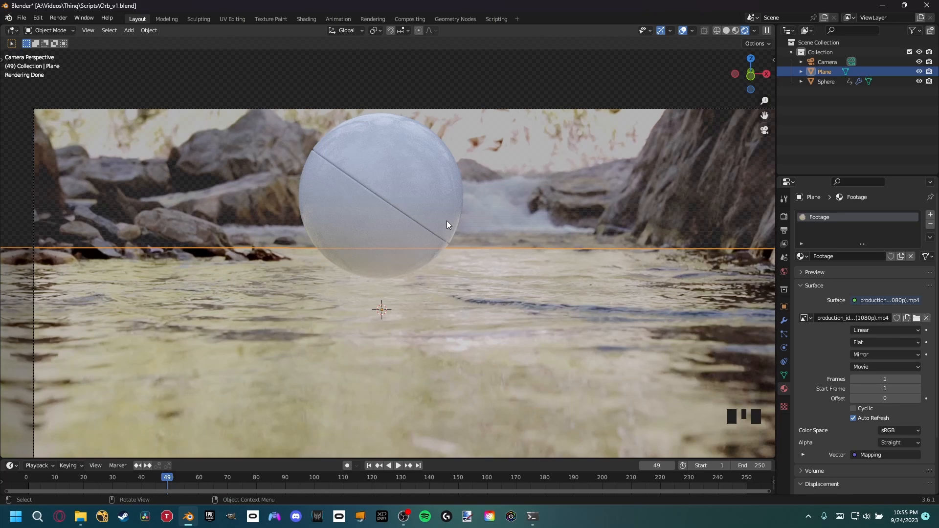
Step: Create a new collection in the scene and rename it Reflection
{"action": "right_click", "coordinate": [817, 104]}
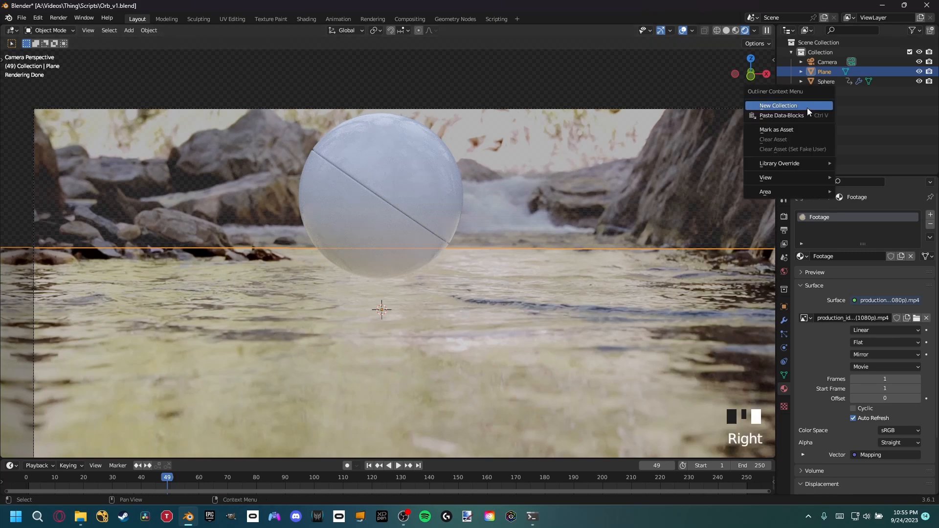
{"action": "left_click", "coordinate": [807, 108]}
{"action": "double_click", "coordinate": [825, 90]}
{"action": "type", "text": "Re"}
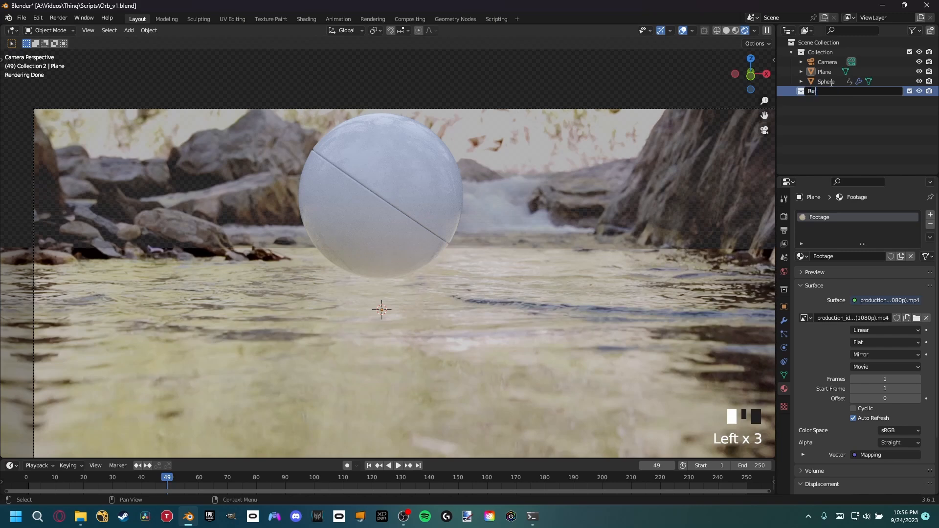
{"action": "type", "text": "flection"}
{"action": "key", "text": "Return"}
Step: Move the Plane object into the Reflection collection
{"action": "left_click", "coordinate": [821, 71]}
{"action": "left_click_drag", "start_coordinate": [822, 72], "coordinate": [823, 92]}
{"action": "left_click", "coordinate": [793, 43]}
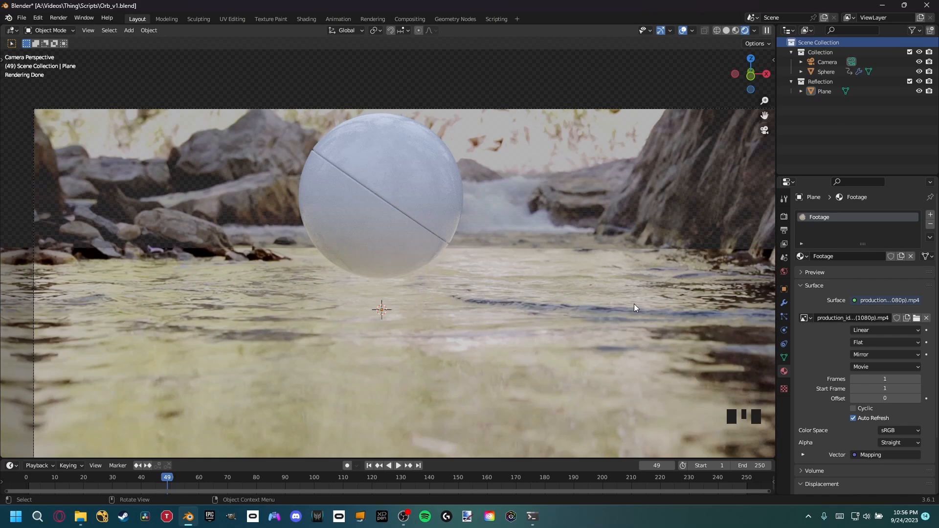
Step: Show the Indirect Only restriction toggles in the outliner and enable Indirect Only for the Reflection collection
{"action": "left_click", "coordinate": [913, 31]}
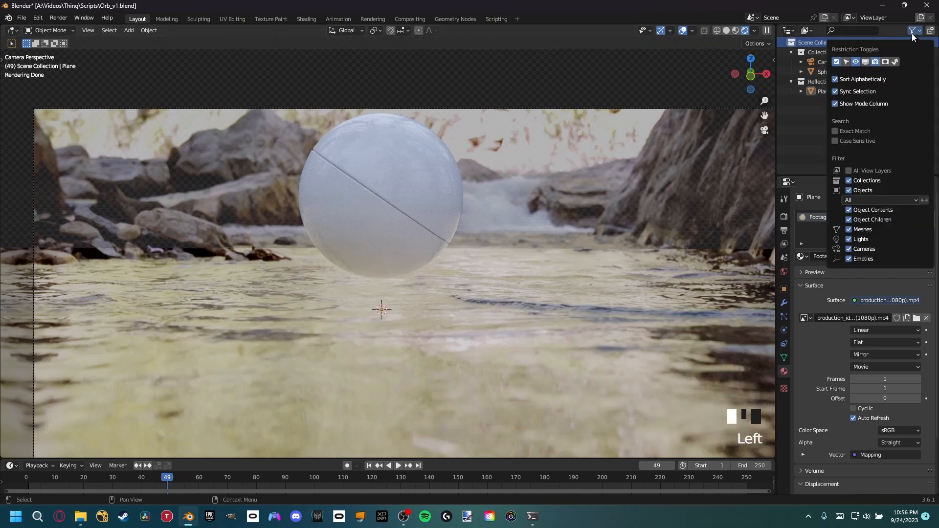
{"action": "left_click", "coordinate": [897, 62]}
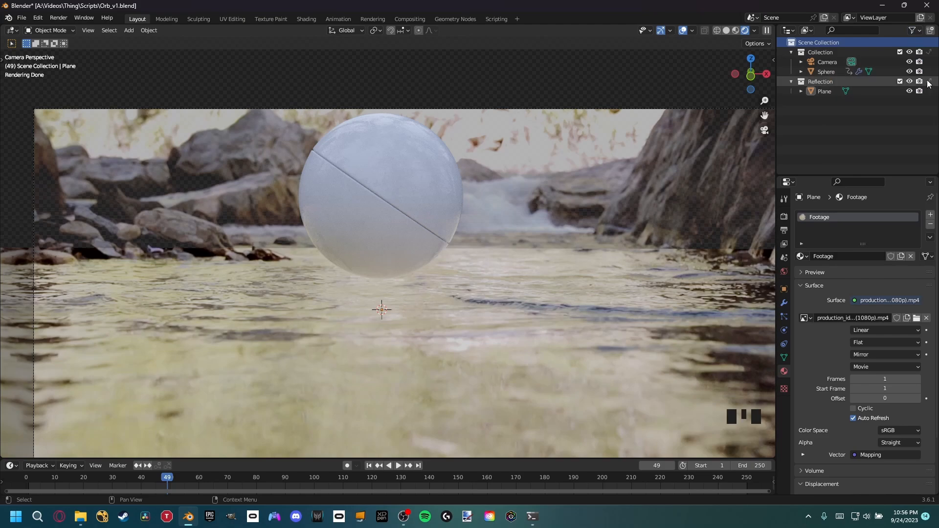
{"action": "left_click", "coordinate": [929, 82]}
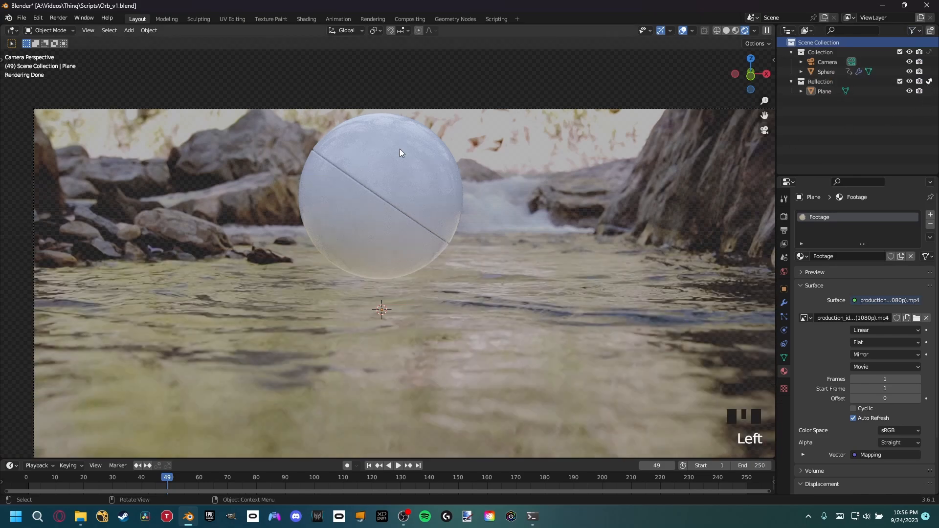
{"action": "middle_click_drag", "start_coordinate": [426, 252], "coordinate": [380, 312], "text": "shift"}
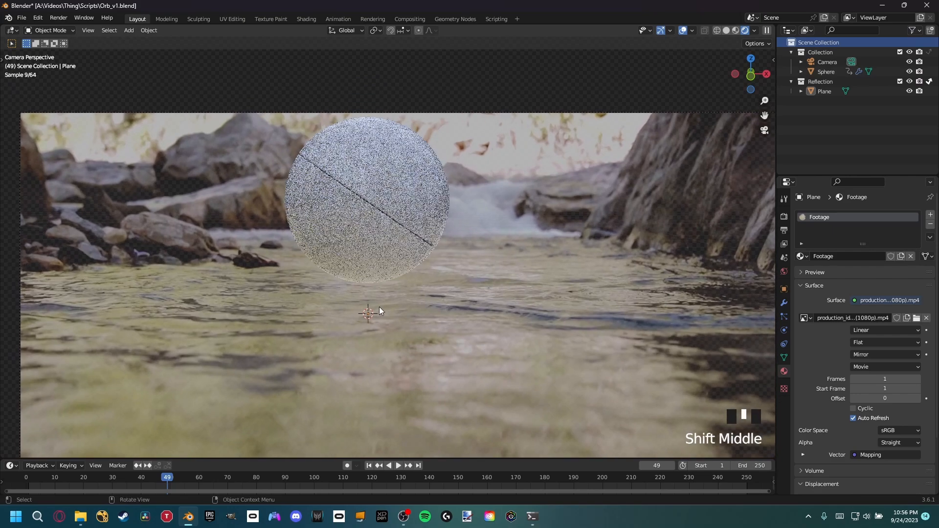
{"action": "scroll", "coordinate": [380, 308], "scroll_direction": "up", "scroll_amount": 4}
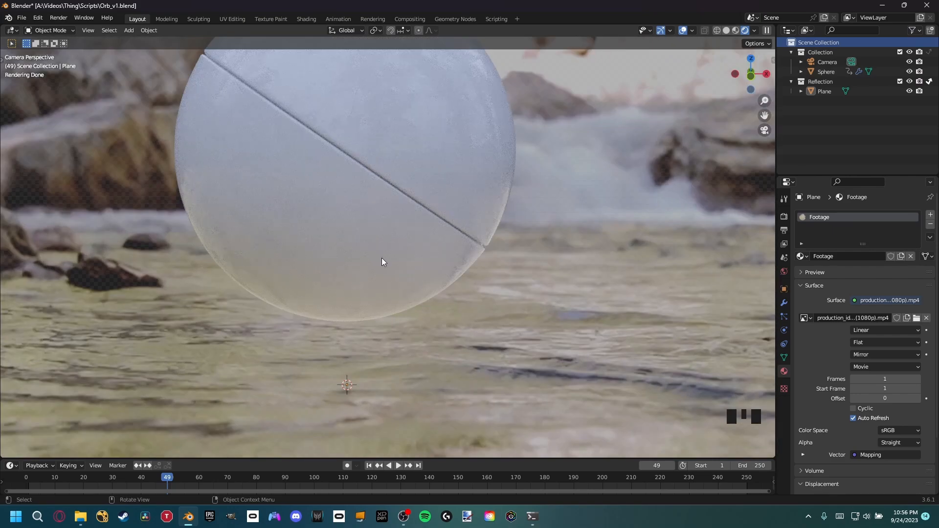
Step: Exclude the Reflection collection from the view layer and include it again to compare the sphere's bounce lighting
{"action": "left_click", "coordinate": [900, 82]}
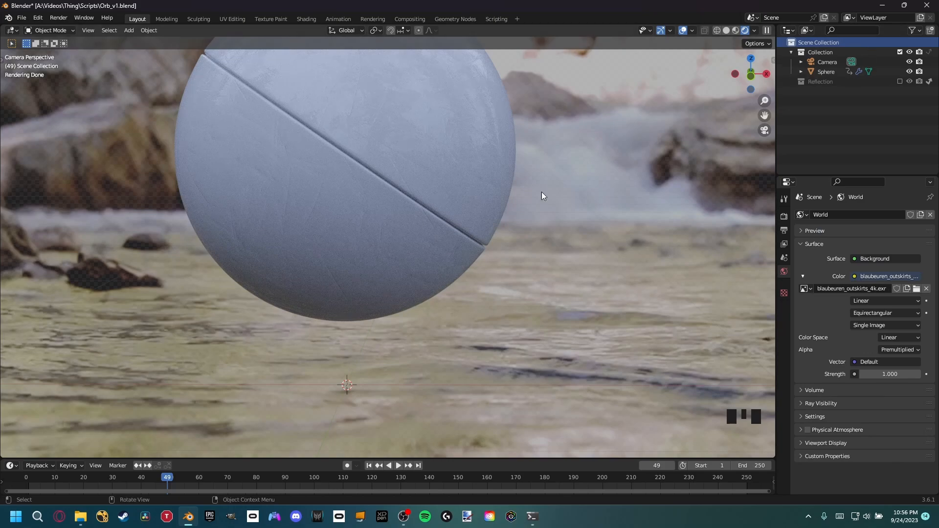
{"action": "left_click", "coordinate": [901, 82]}
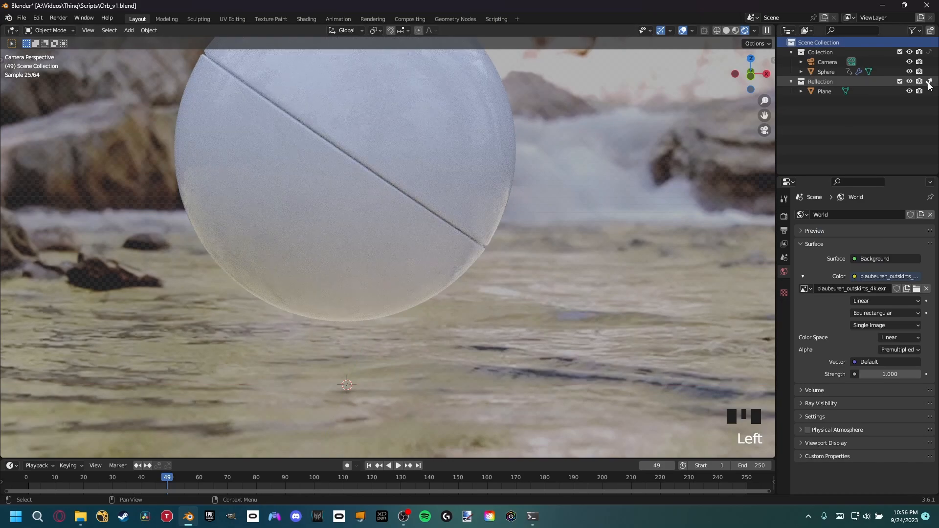
{"action": "middle_click_drag", "start_coordinate": [496, 310], "coordinate": [463, 246], "text": "shift"}
Step: Select the sphere and scrub the timeline to frame 172 to check its look against the water
{"action": "left_click", "coordinate": [477, 255]}
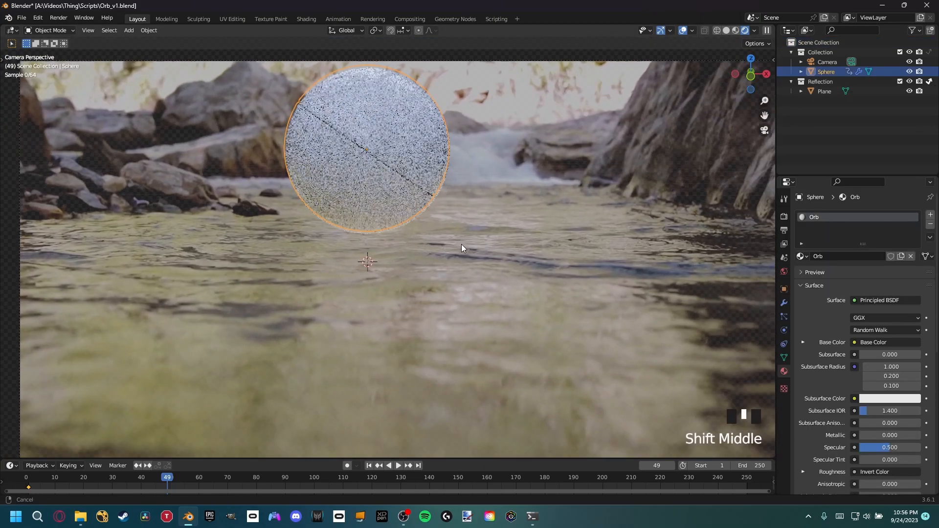
{"action": "left_click", "coordinate": [230, 483]}
{"action": "left_click_drag", "start_coordinate": [231, 483], "coordinate": [521, 481]}
{"action": "scroll", "coordinate": [382, 261], "scroll_direction": "up", "scroll_amount": 2}
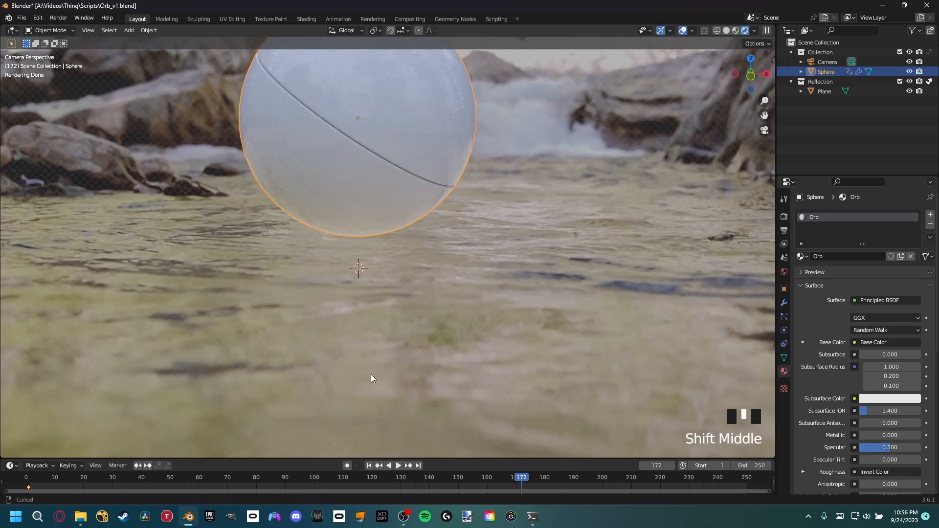
{"action": "middle_click_drag", "start_coordinate": [370, 374], "coordinate": [412, 365], "text": "shift"}
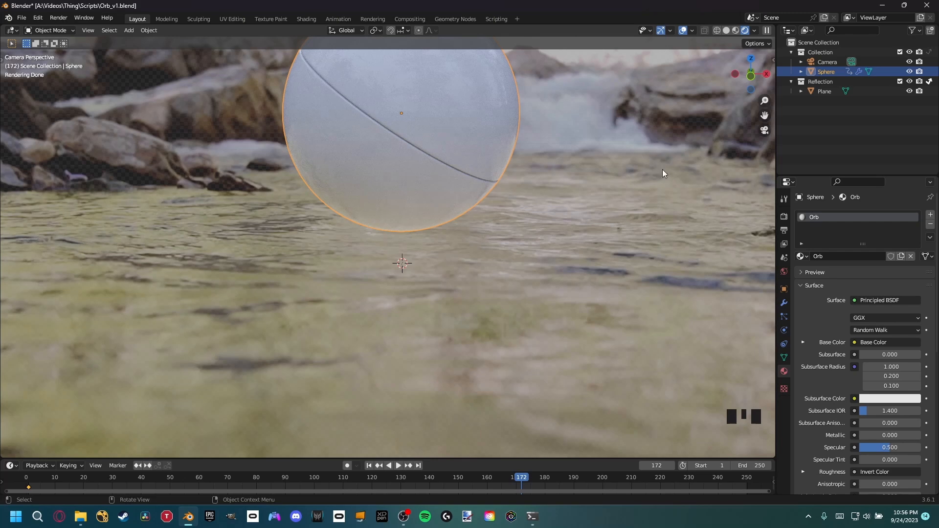
Step: Add a Mirror modifier to the sphere and pick the footage plane as its mirror object
{"action": "left_click", "coordinate": [785, 304]}
{"action": "left_click", "coordinate": [834, 216]}
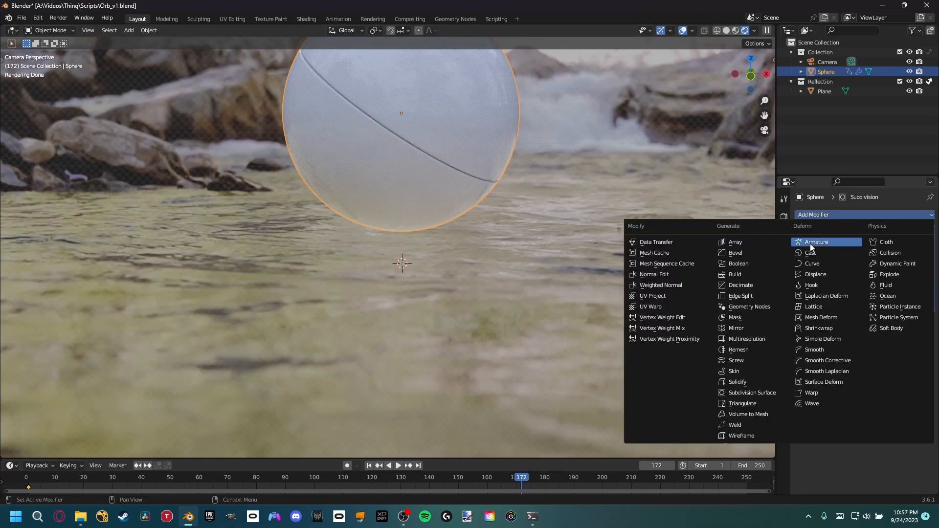
{"action": "left_click", "coordinate": [745, 330]}
{"action": "middle_click_drag", "start_coordinate": [312, 151], "coordinate": [353, 218], "text": "shift"}
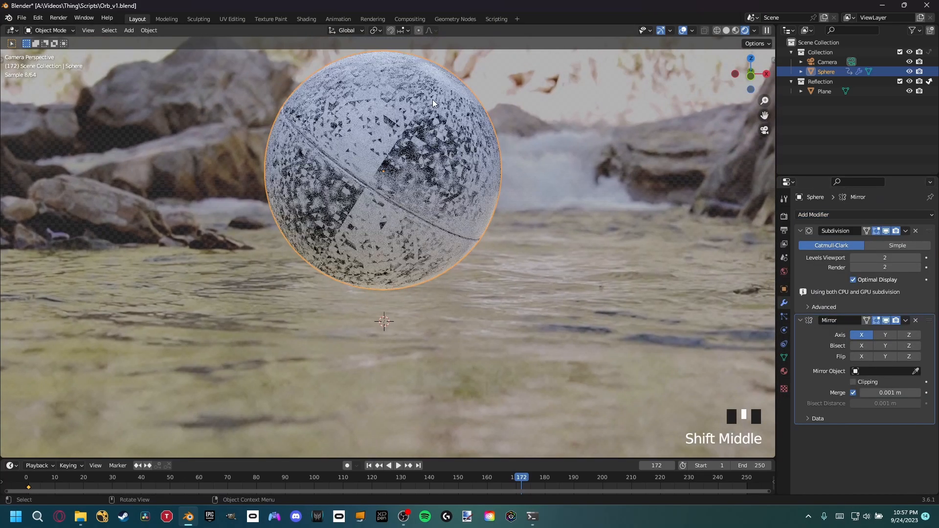
{"action": "middle_click_drag", "start_coordinate": [470, 327], "coordinate": [489, 255], "text": "shift"}
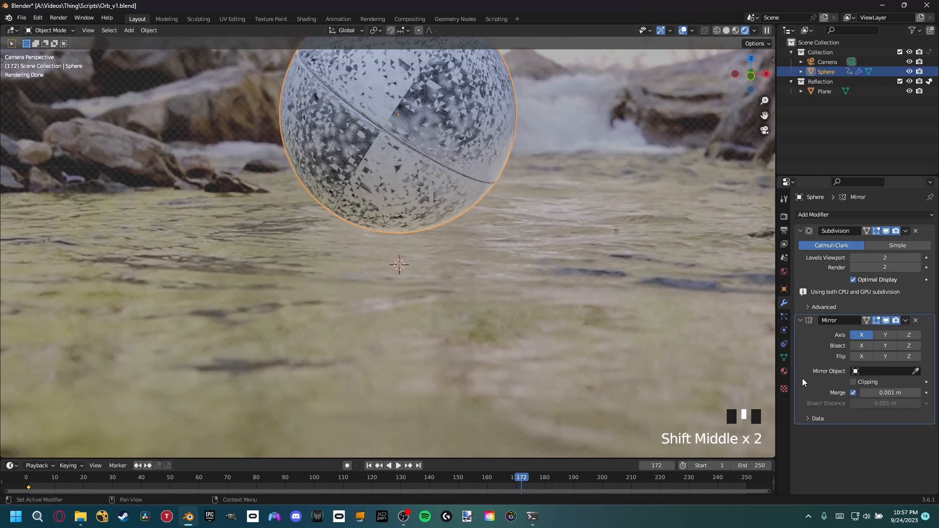
{"action": "left_click", "coordinate": [916, 371]}
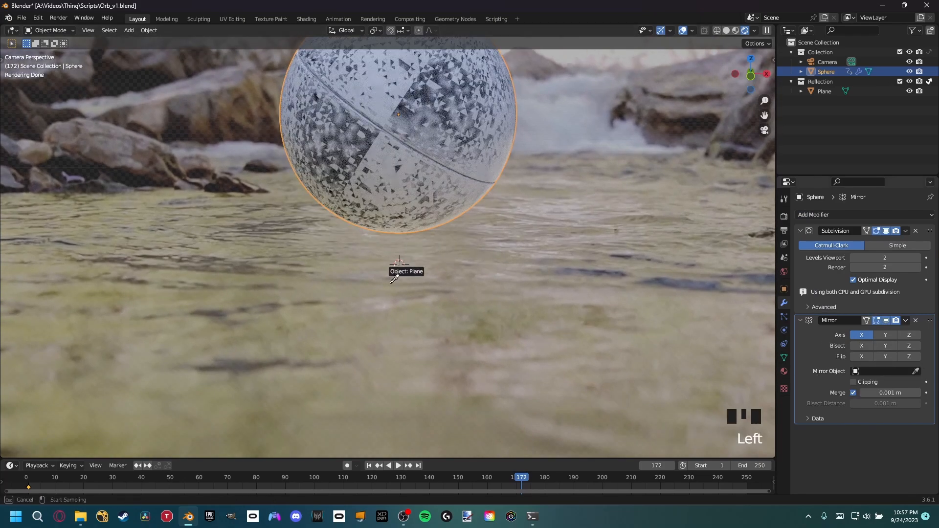
{"action": "left_click", "coordinate": [433, 330]}
Step: Set the sphere's Mirror modifier to mirror only across the Z axis, placing the copy below the water surface
{"action": "scroll", "coordinate": [433, 330], "scroll_direction": "down", "scroll_amount": 5}
{"action": "middle_click_drag", "start_coordinate": [434, 346], "coordinate": [373, 303], "text": "shift"}
{"action": "scroll", "coordinate": [421, 328], "scroll_direction": "down", "scroll_amount": 2}
{"action": "scroll", "coordinate": [421, 328], "scroll_direction": "down", "scroll_amount": 5}
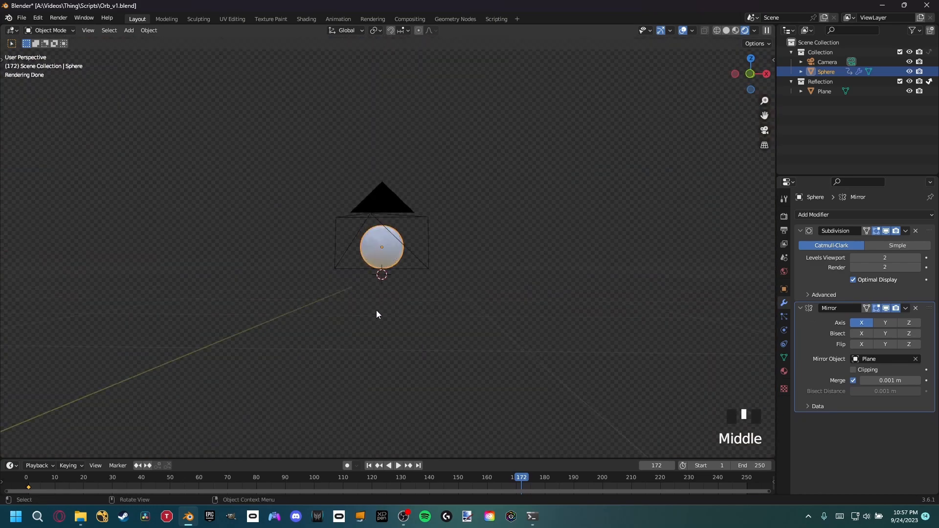
{"action": "key", "text": "KP_0"}
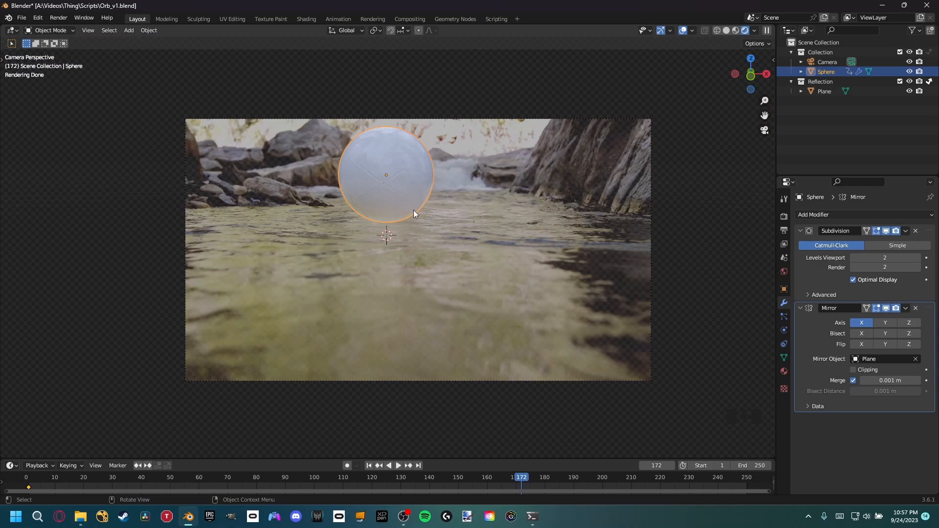
{"action": "scroll", "coordinate": [391, 181], "scroll_direction": "up", "scroll_amount": 4}
{"action": "middle_click_drag", "start_coordinate": [406, 144], "coordinate": [379, 178], "text": "shift"}
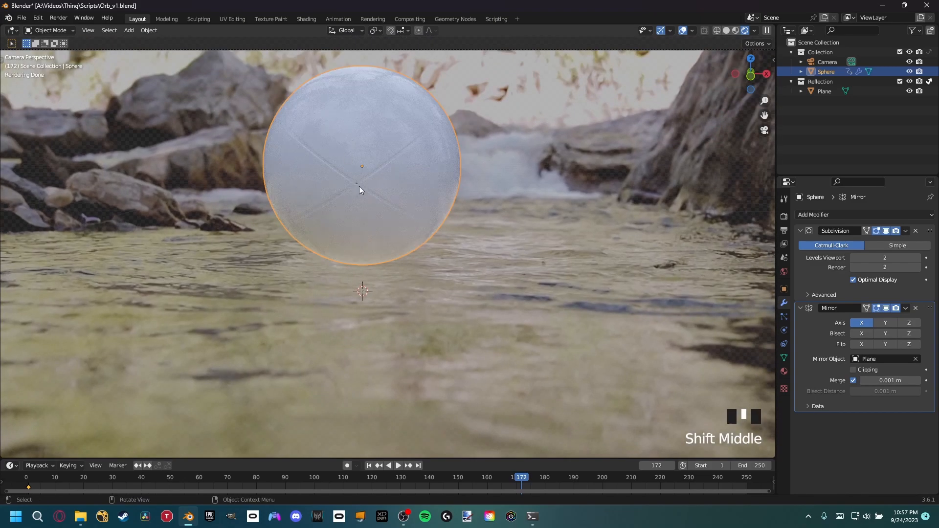
{"action": "left_click", "coordinate": [859, 327]}
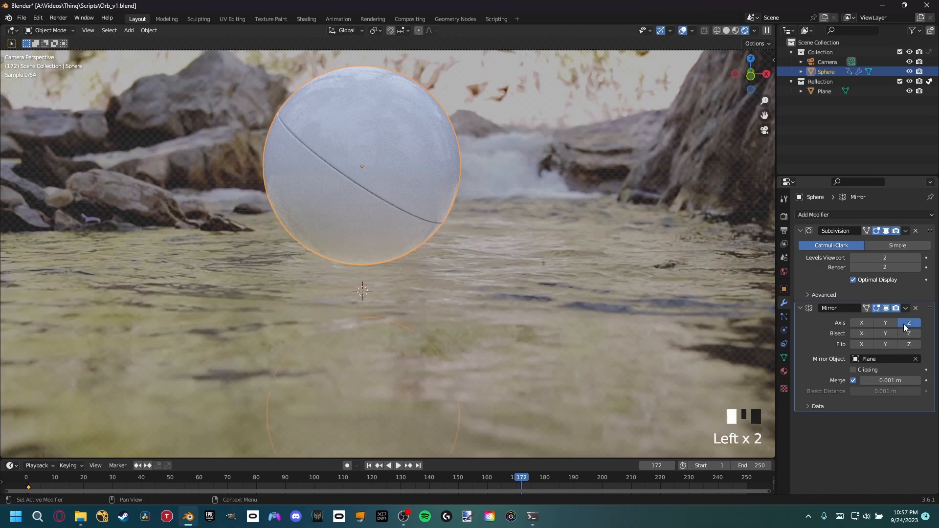
{"action": "left_click", "coordinate": [909, 323]}
{"action": "middle_click_drag", "start_coordinate": [539, 344], "coordinate": [469, 269], "text": "shift"}
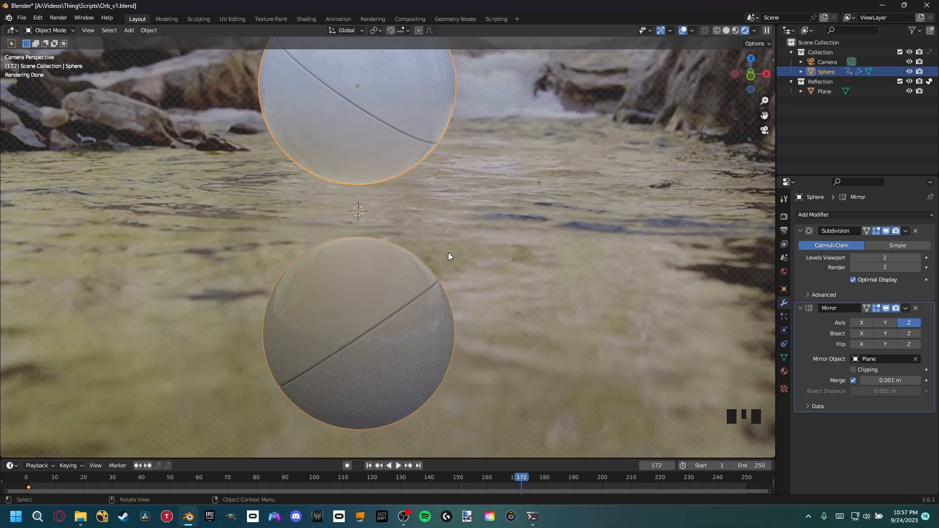
Step: Select the footage plane and disable its Shadow ray visibility so it stops shading the mirrored sphere
{"action": "left_click", "coordinate": [465, 213]}
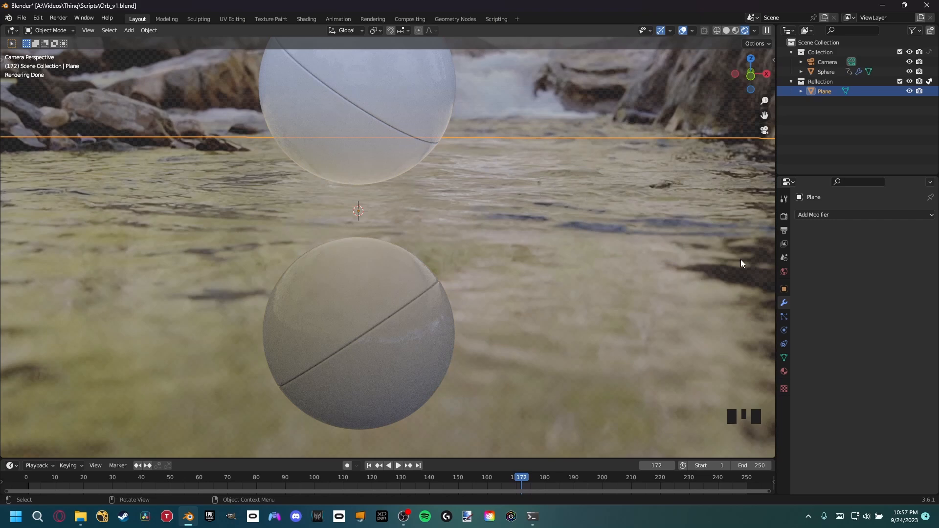
{"action": "left_click", "coordinate": [784, 289]}
{"action": "scroll", "coordinate": [812, 327], "scroll_direction": "down", "scroll_amount": 2}
{"action": "left_click", "coordinate": [802, 449]}
{"action": "scroll", "coordinate": [843, 395], "scroll_direction": "down", "scroll_amount": 8}
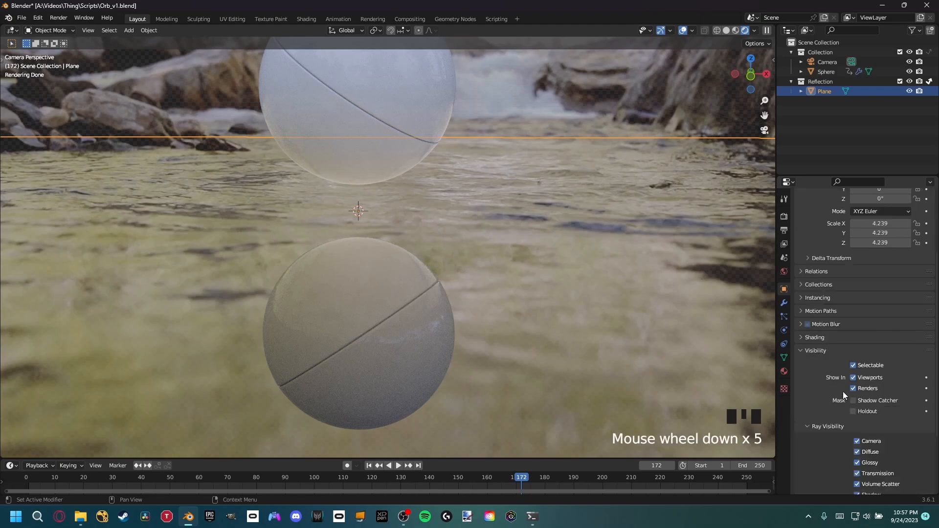
{"action": "left_click", "coordinate": [857, 404]}
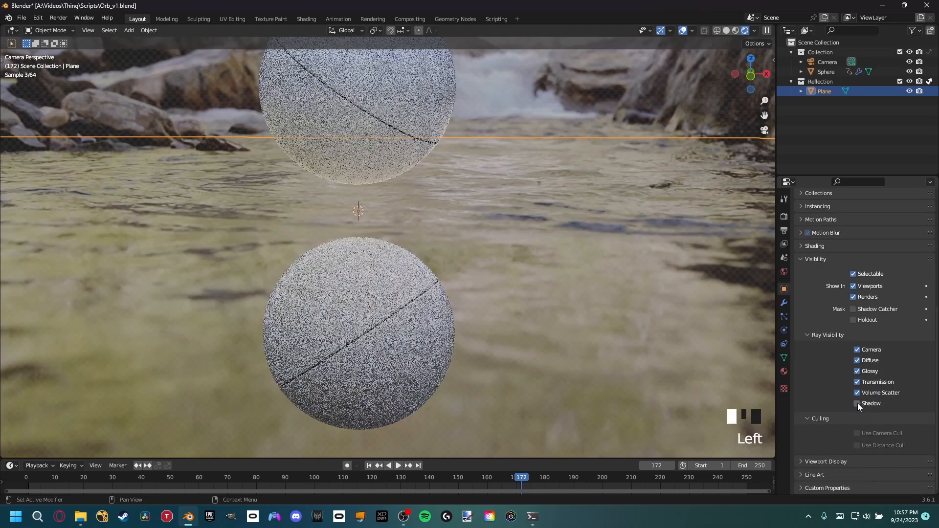
{"action": "left_click", "coordinate": [514, 159]}
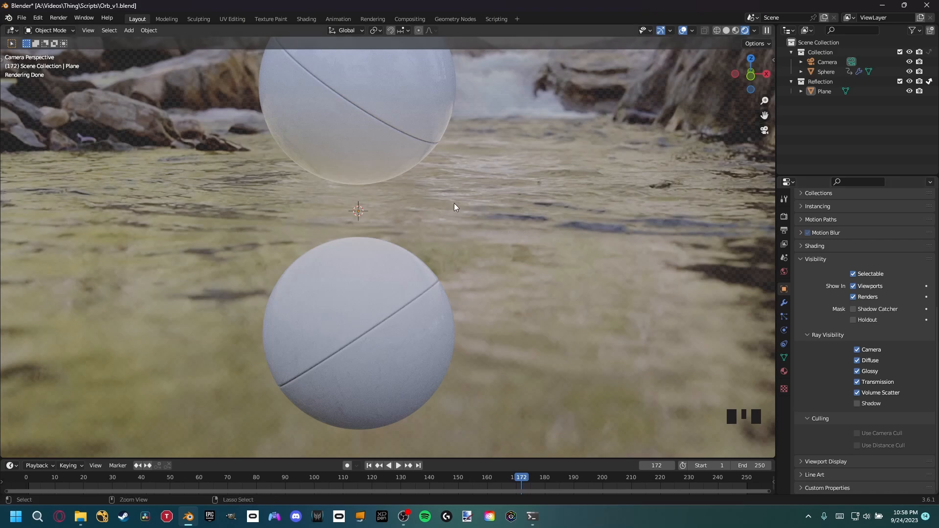
Step: Save the blend file and set the PNG output compression to 0%
{"action": "key", "text": "ctrl+s"}
{"action": "left_click", "coordinate": [784, 230]}
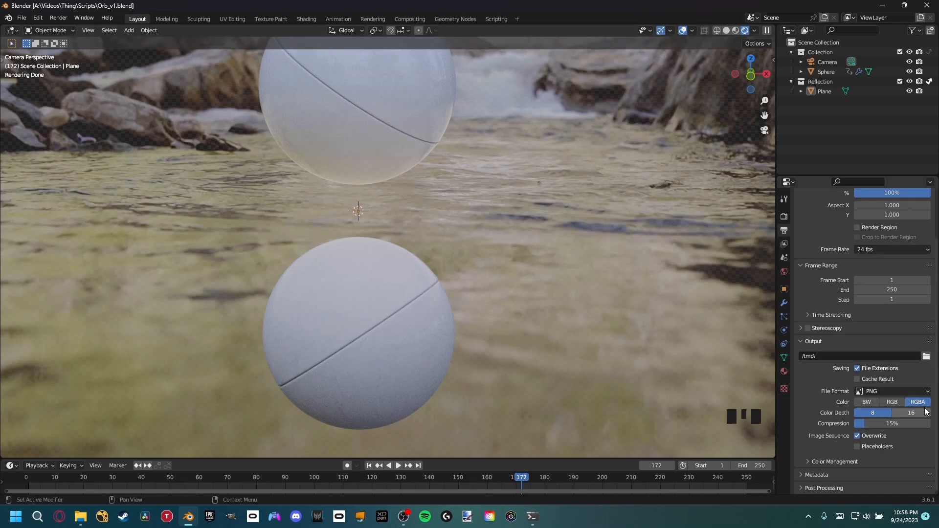
{"action": "left_click_drag", "start_coordinate": [905, 423], "coordinate": [856, 423]}
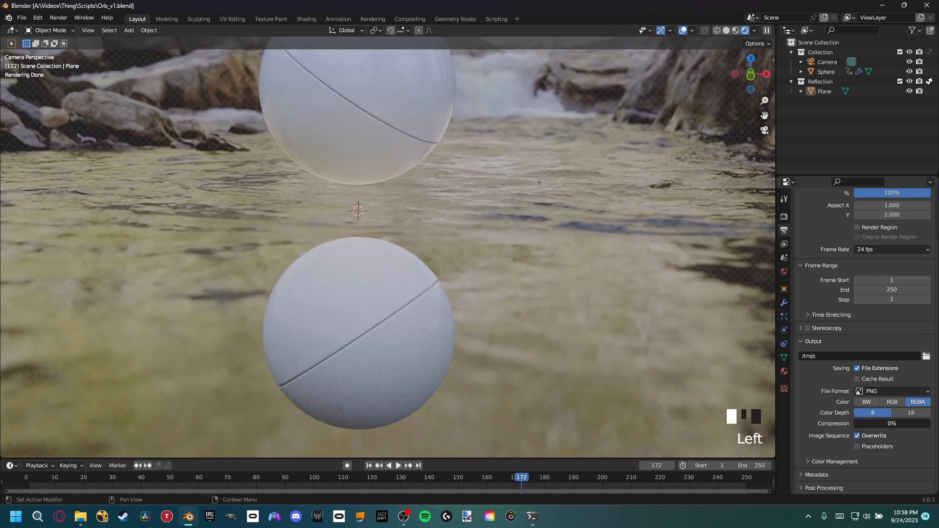
Step: Set the render output path to the Orb_CG_v3 folder in A:\Videos\Thing\Renders with the file prefix Orb_v3_
{"action": "left_click", "coordinate": [927, 356]}
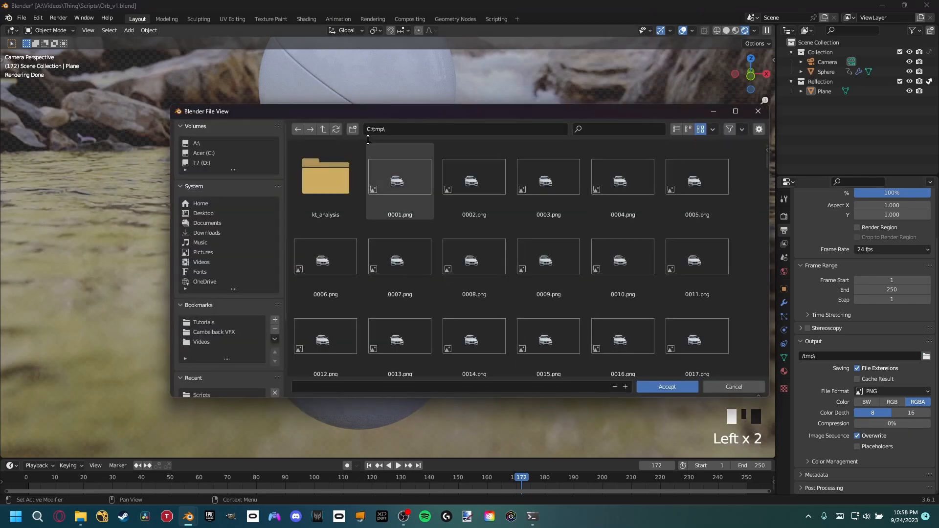
{"action": "left_click", "coordinate": [230, 143]}
{"action": "left_click", "coordinate": [607, 243]}
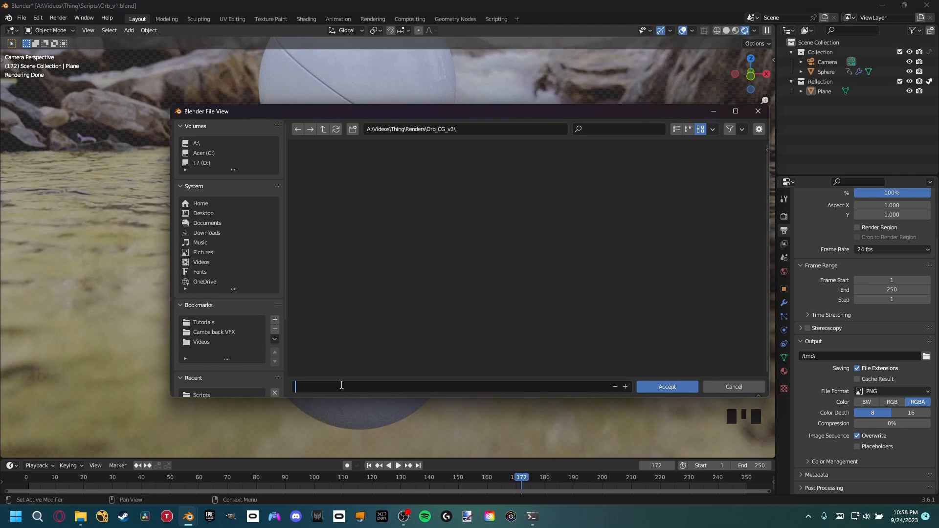
{"action": "type", "text": "Orb_v3_"}
{"action": "left_click", "coordinate": [674, 391]}
{"action": "left_click", "coordinate": [673, 387]}
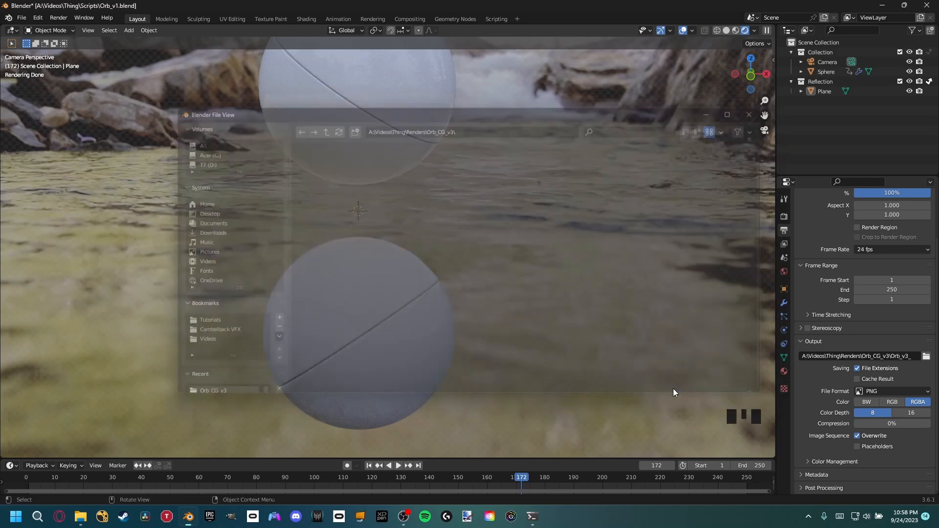
Step: Render the current frame as a still, inspect both spheres up close, and close the render window
{"action": "scroll", "coordinate": [436, 225], "scroll_direction": "down", "scroll_amount": 2}
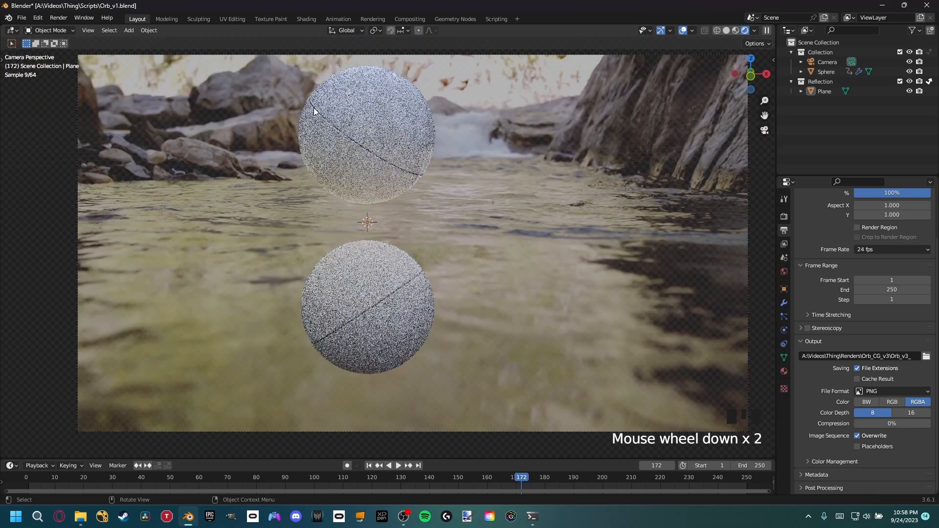
{"action": "left_click", "coordinate": [66, 19]}
{"action": "left_click", "coordinate": [71, 28]}
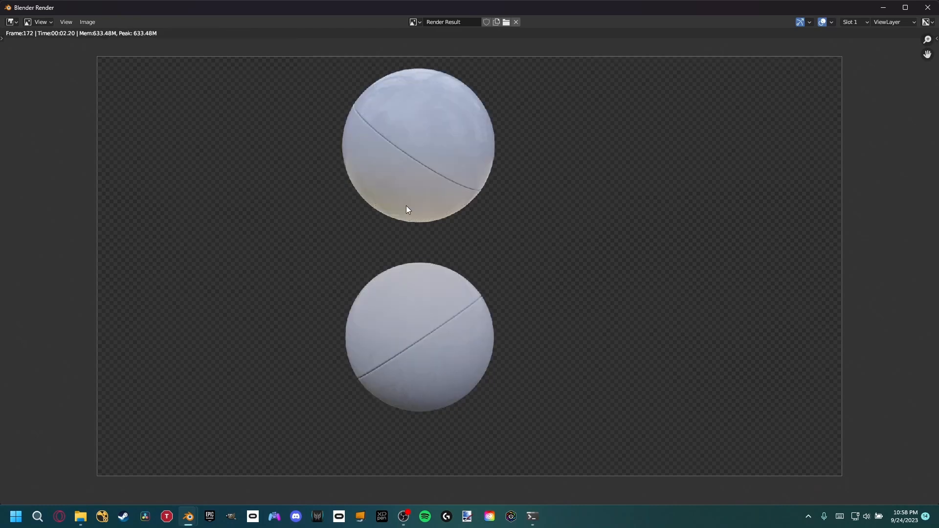
{"action": "scroll", "coordinate": [406, 210], "scroll_direction": "up", "scroll_amount": 1}
{"action": "scroll", "coordinate": [419, 213], "scroll_direction": "up", "scroll_amount": 1}
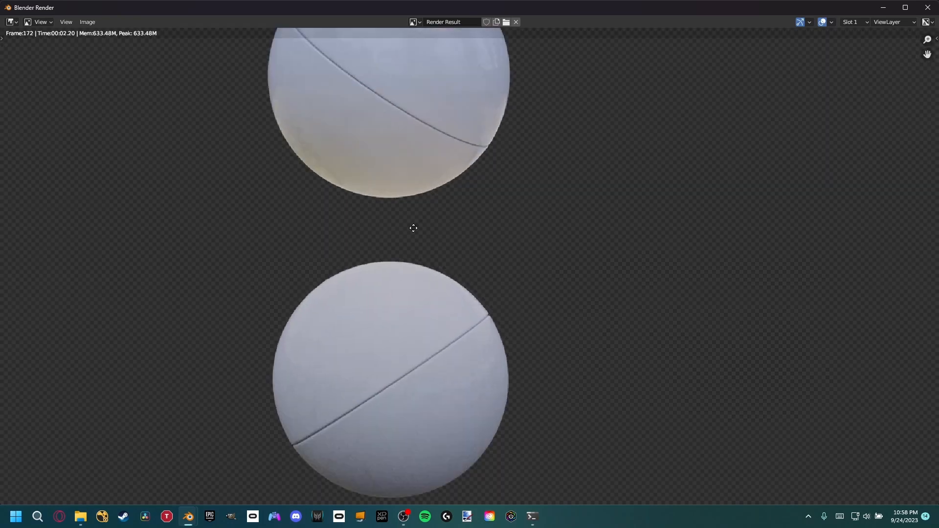
{"action": "scroll", "coordinate": [439, 234], "scroll_direction": "down", "scroll_amount": 1}
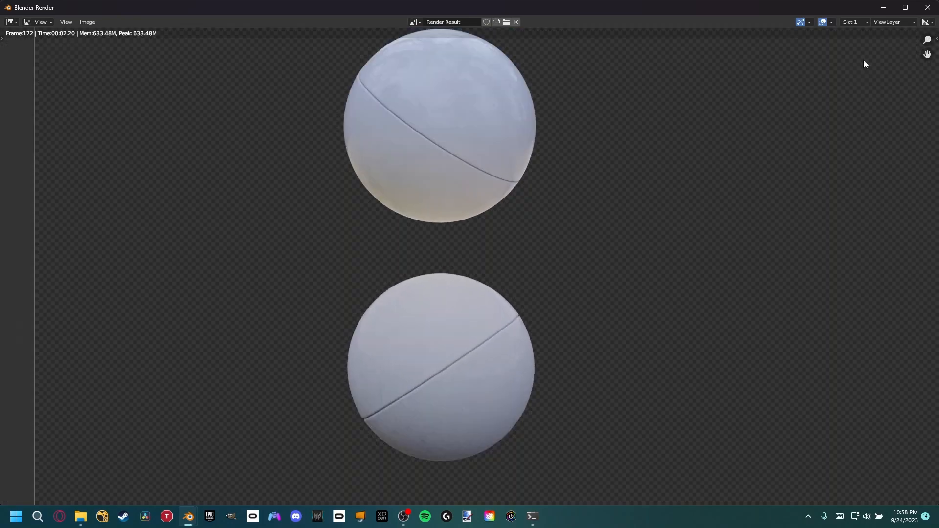
{"action": "left_click", "coordinate": [928, 7]}
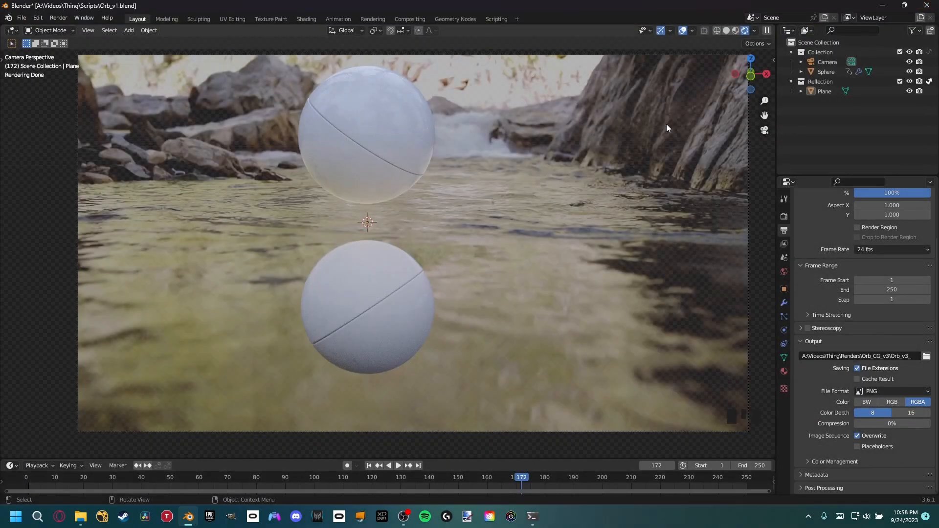
Step: Set the render Max Samples to 256 and check the noise on both spheres in the viewport
{"action": "left_click", "coordinate": [784, 217]}
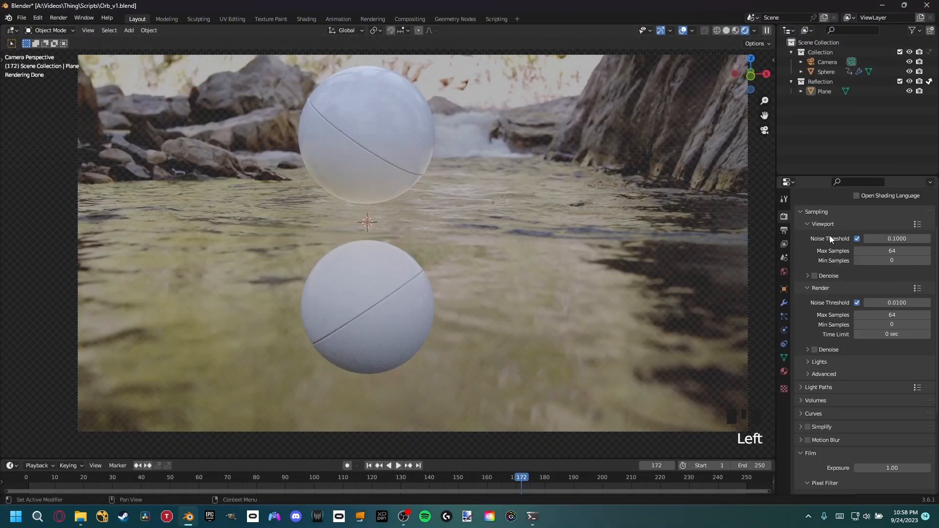
{"action": "double_click", "coordinate": [889, 315]}
{"action": "type", "text": "256"}
{"action": "key", "text": "Return"}
{"action": "scroll", "coordinate": [418, 157], "scroll_direction": "up", "scroll_amount": 2}
{"action": "middle_click_drag", "start_coordinate": [390, 168], "coordinate": [415, 188], "text": "shift"}
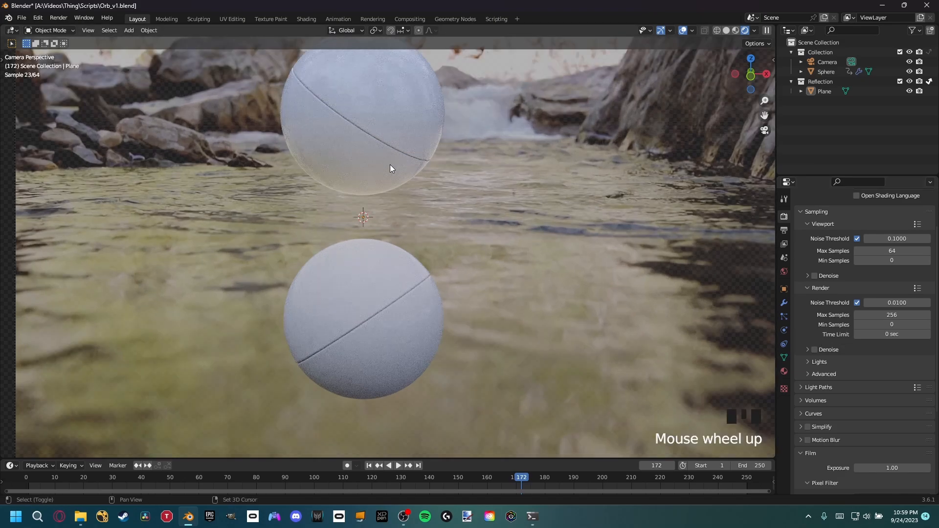
{"action": "scroll", "coordinate": [415, 185], "scroll_direction": "down", "scroll_amount": 1}
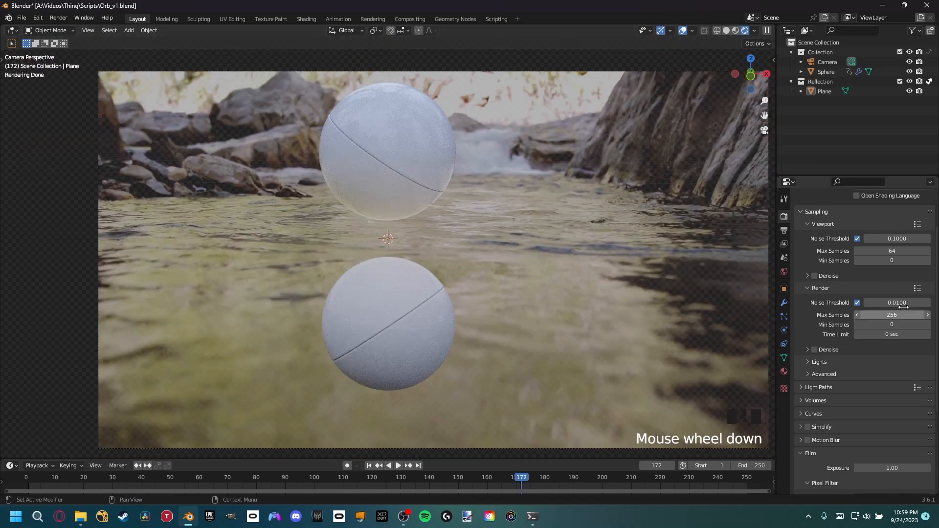
Step: Set all Light Paths max bounces, from Total through Transparent, to 3
{"action": "left_click", "coordinate": [820, 386]}
{"action": "scroll", "coordinate": [832, 372], "scroll_direction": "down", "scroll_amount": 11}
{"action": "scroll", "coordinate": [880, 239], "scroll_direction": "up", "scroll_amount": 2}
{"action": "left_click_drag", "start_coordinate": [880, 239], "coordinate": [880, 280]}
{"action": "left_click_drag", "start_coordinate": [891, 238], "coordinate": [889, 292]}
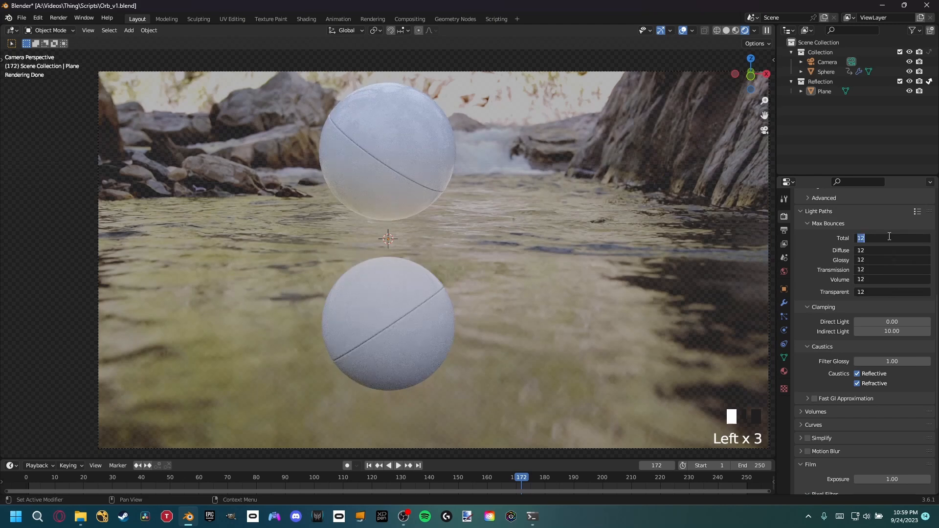
{"action": "type", "text": "3"}
{"action": "key", "text": "Return"}
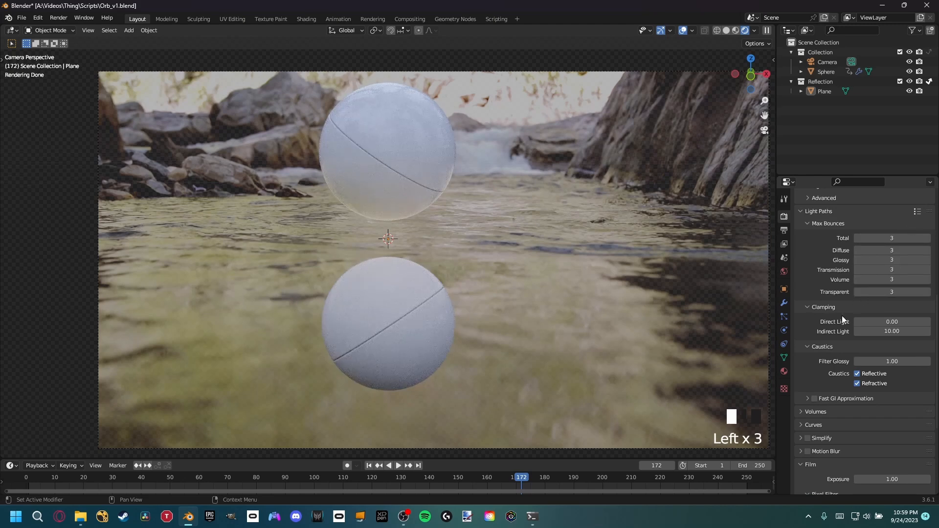
Step: Disable both reflective and refractive caustics in the light path settings
{"action": "scroll", "coordinate": [836, 318], "scroll_direction": "down", "scroll_amount": 5}
{"action": "scroll", "coordinate": [823, 292], "scroll_direction": "up", "scroll_amount": 1}
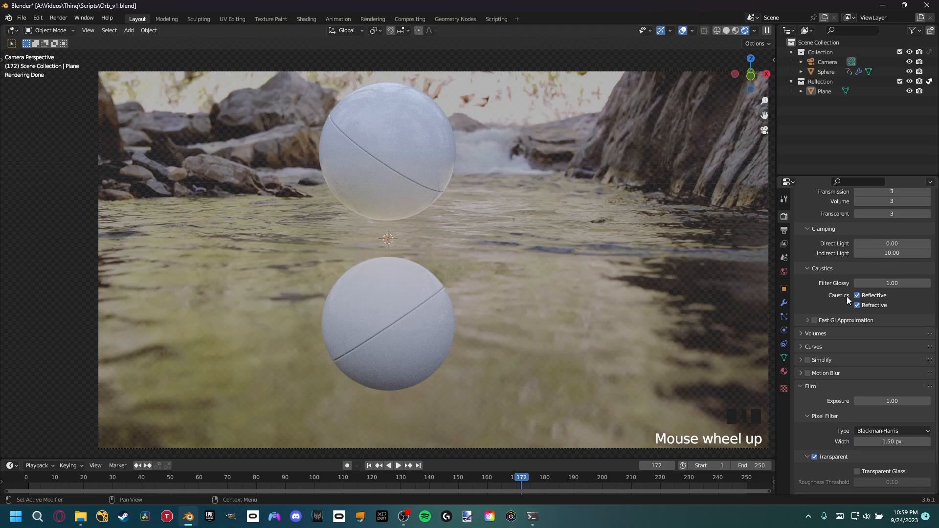
{"action": "left_click", "coordinate": [857, 295]}
{"action": "left_click", "coordinate": [858, 305]}
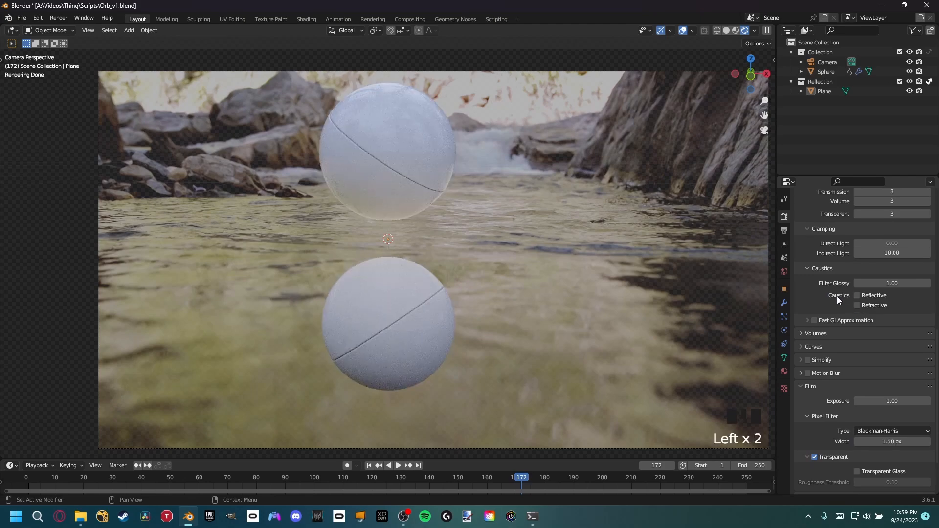
Step: Enable Fast GI Approximation and set its viewport and render bounces to 2
{"action": "left_click", "coordinate": [813, 320]}
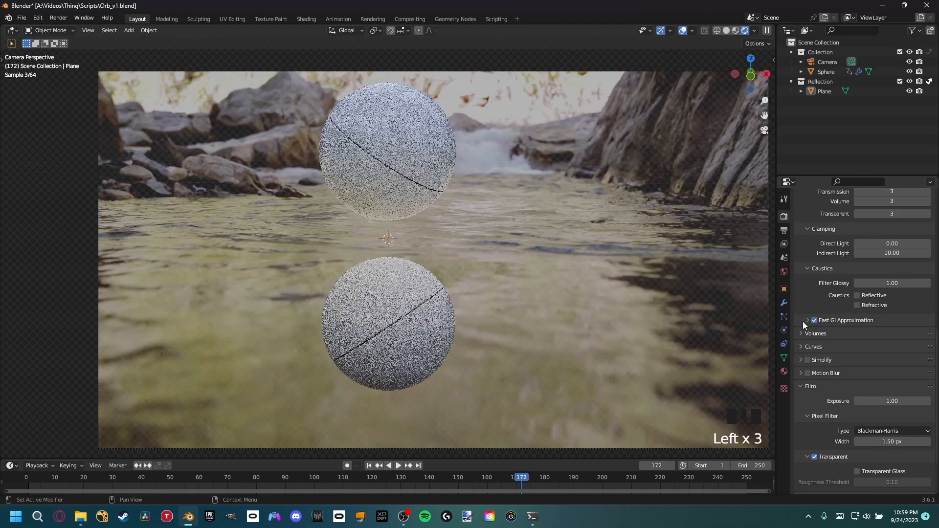
{"action": "left_click", "coordinate": [806, 321]}
{"action": "left_click", "coordinate": [890, 368]}
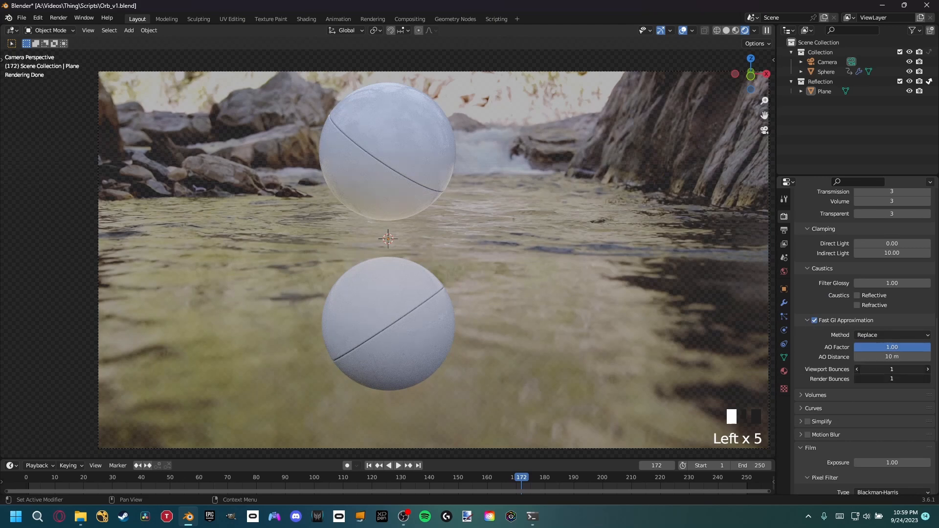
{"action": "type", "text": "2"}
{"action": "key", "text": "Return"}
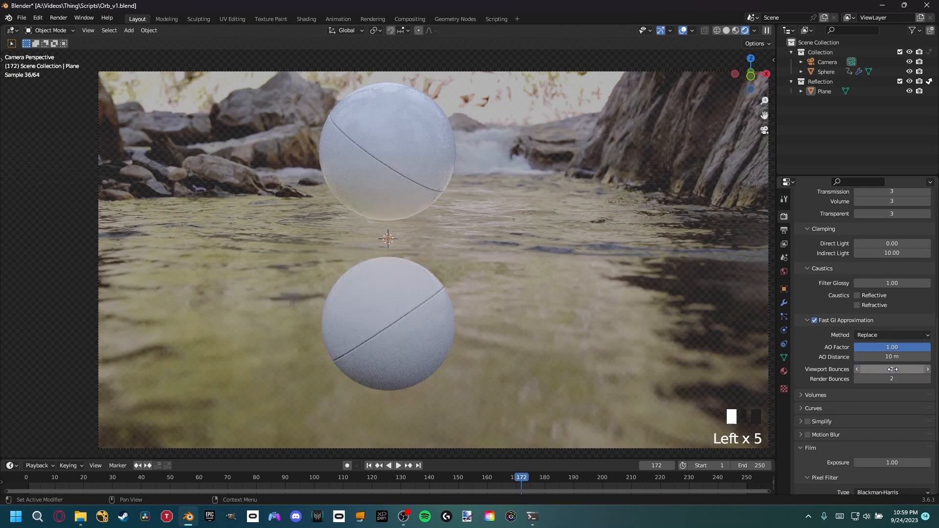
Step: Enable Motion Blur in the render settings
{"action": "scroll", "coordinate": [820, 341], "scroll_direction": "down", "scroll_amount": 4}
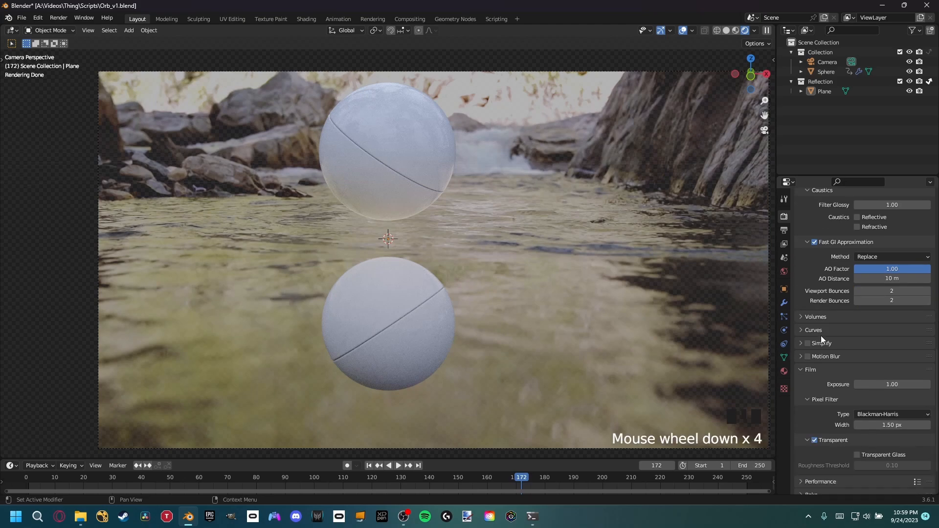
{"action": "left_click", "coordinate": [811, 357]}
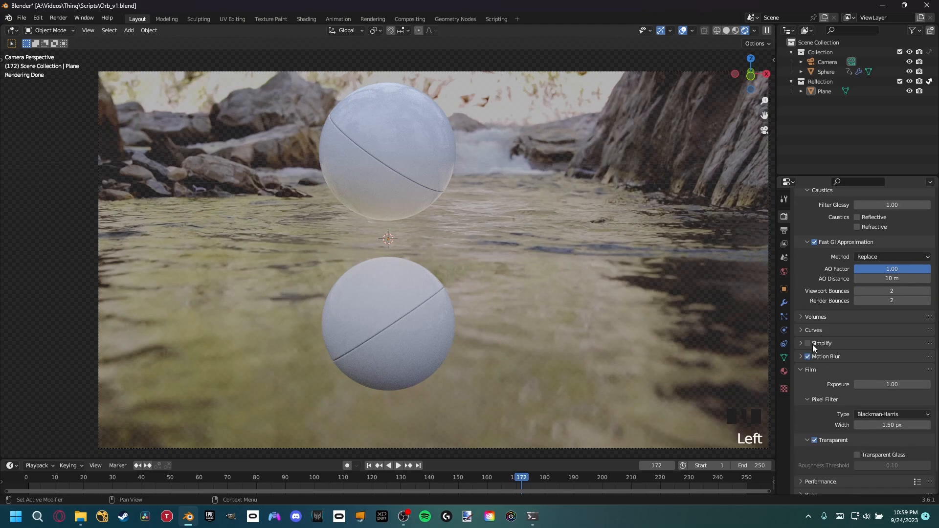
Step: Enable Simplify in the render settings and save the Blender file
{"action": "left_click", "coordinate": [808, 344]}
{"action": "scroll", "coordinate": [834, 365], "scroll_direction": "down", "scroll_amount": 4}
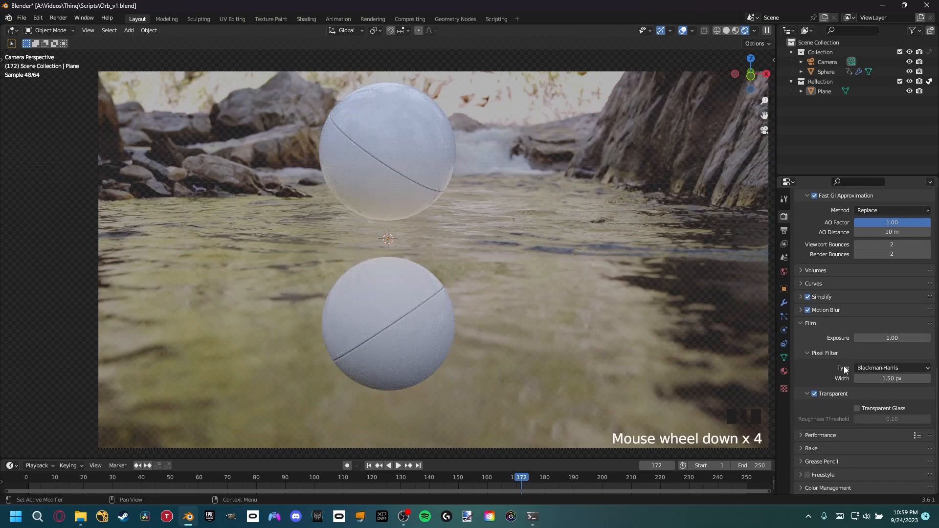
{"action": "scroll", "coordinate": [824, 427], "scroll_direction": "up", "scroll_amount": 20}
{"action": "scroll", "coordinate": [824, 427], "scroll_direction": "up", "scroll_amount": 4}
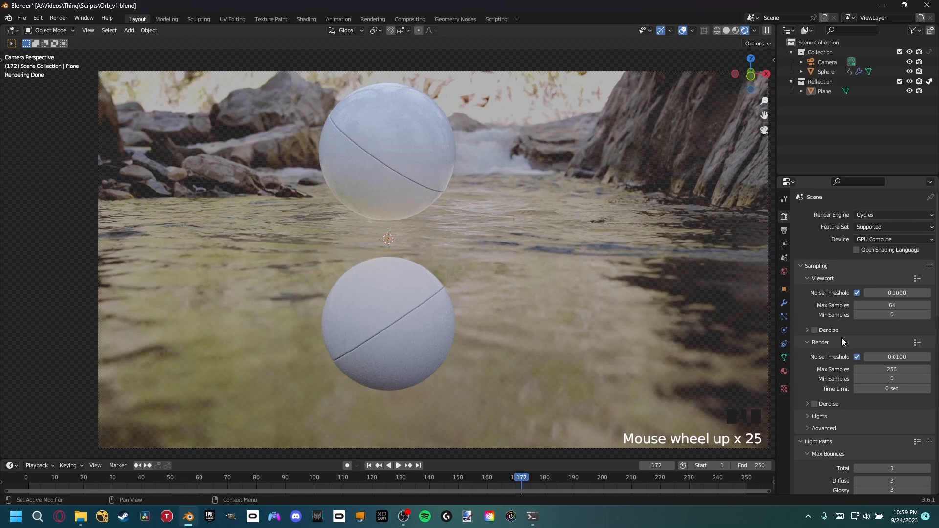
{"action": "key", "text": "ctrl+s"}
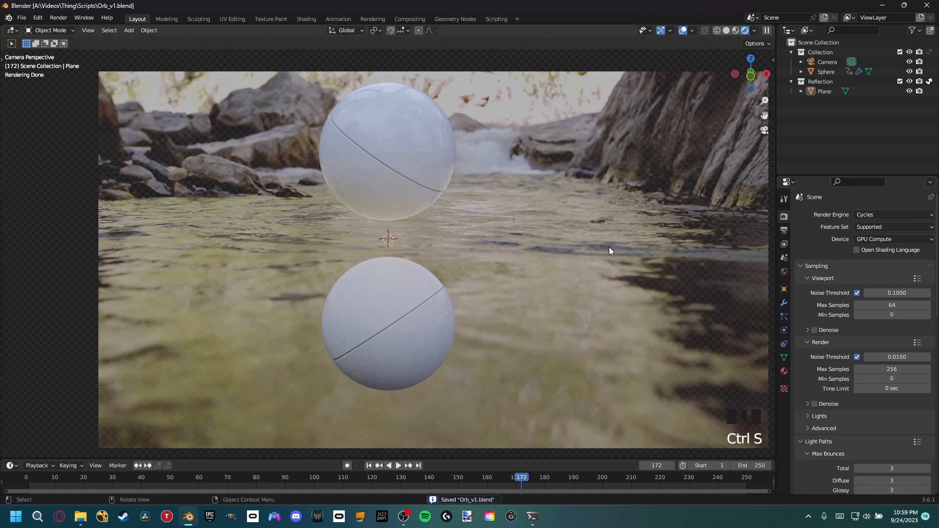
{"action": "left_click", "coordinate": [58, 17]}
{"action": "left_click", "coordinate": [66, 39]}
{"action": "middle_click", "coordinate": [480, 266], "text": "shift"}
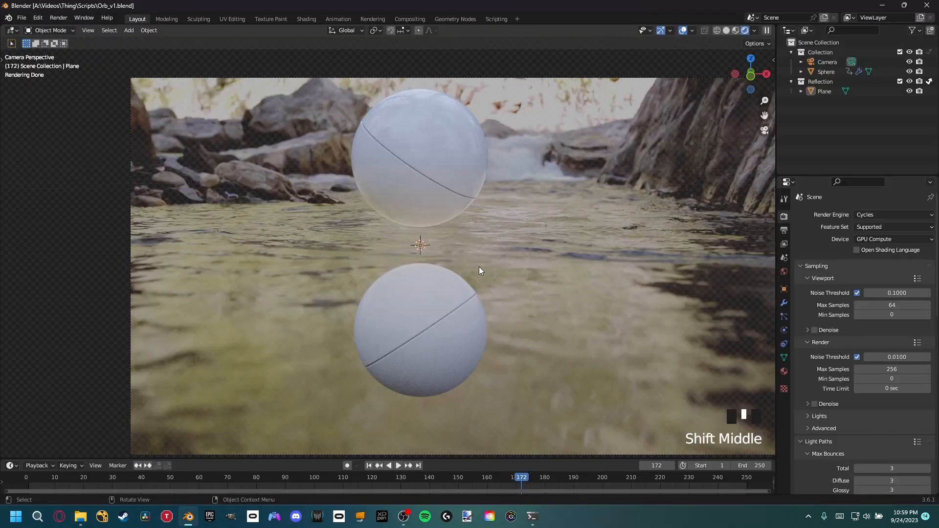
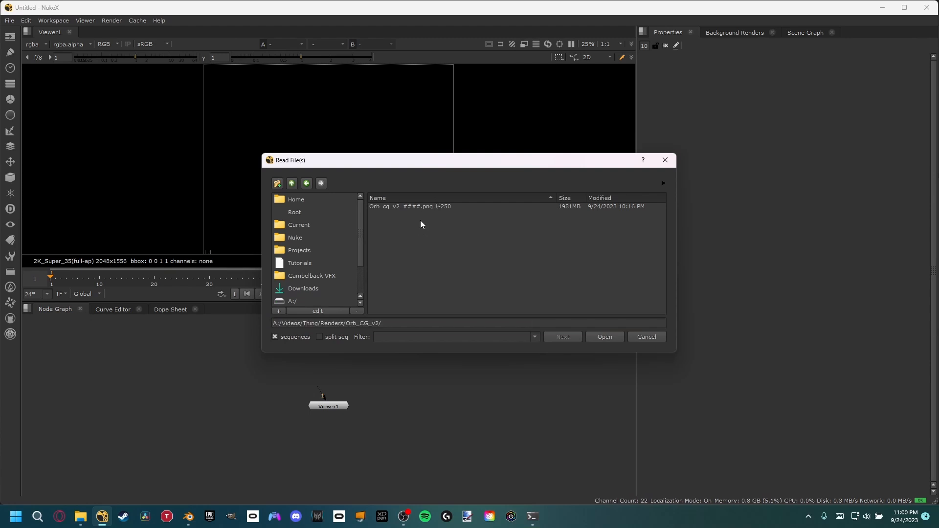
Step: In Nuke, read in the Orb_cg_v2_####.png 1-250 sequence, move the viewer node below it and view the sequence
{"action": "left_click", "coordinate": [415, 208]}
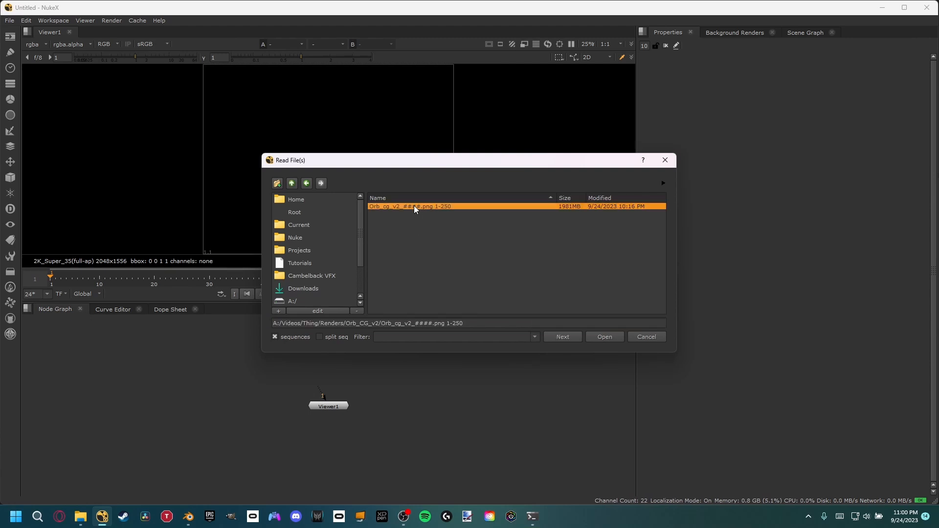
{"action": "left_click", "coordinate": [606, 337]}
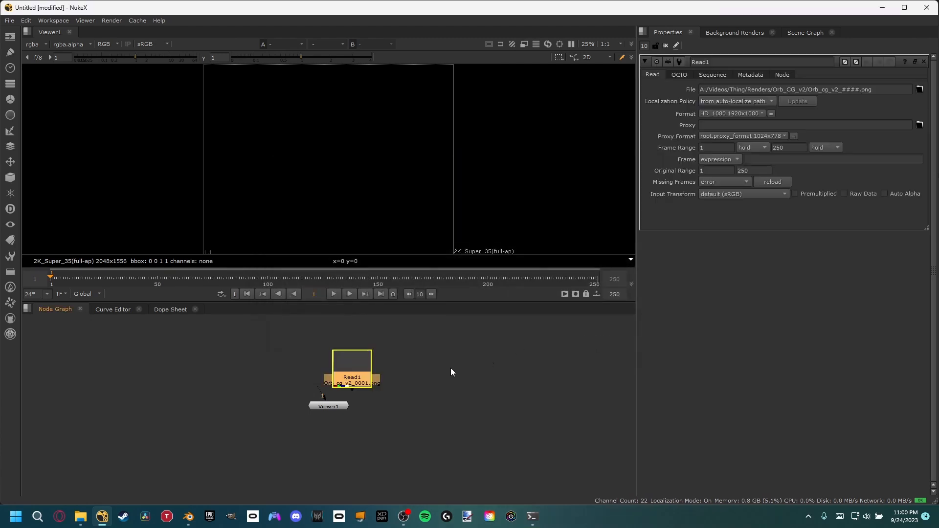
{"action": "left_click_drag", "start_coordinate": [332, 404], "coordinate": [365, 450]}
{"action": "left_click", "coordinate": [359, 380]}
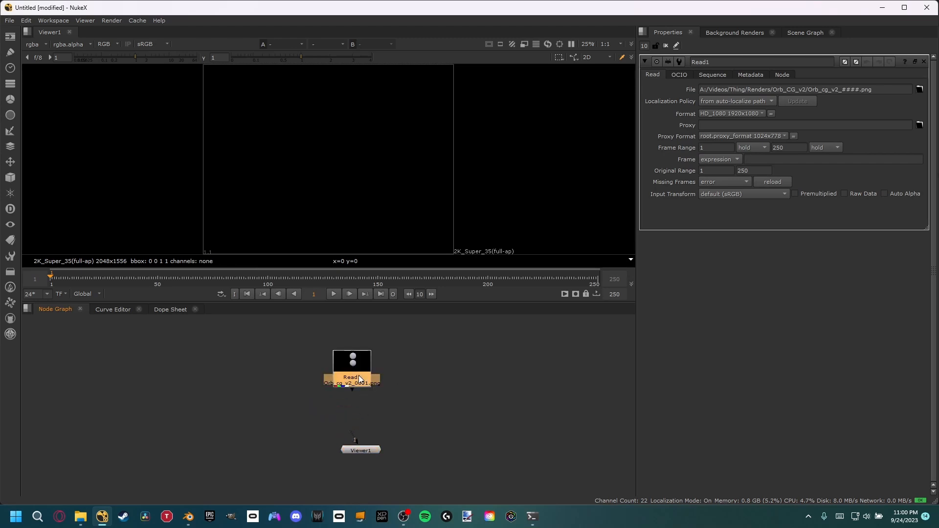
{"action": "key", "text": "1"}
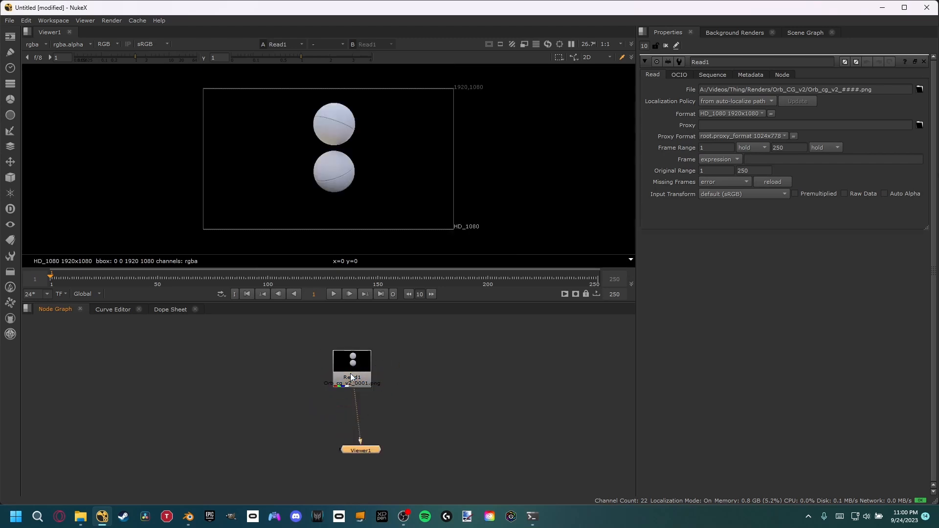
Step: Switch the workspace layout to Large Viewer and bring the node graph back into place
{"action": "left_click", "coordinate": [66, 21]}
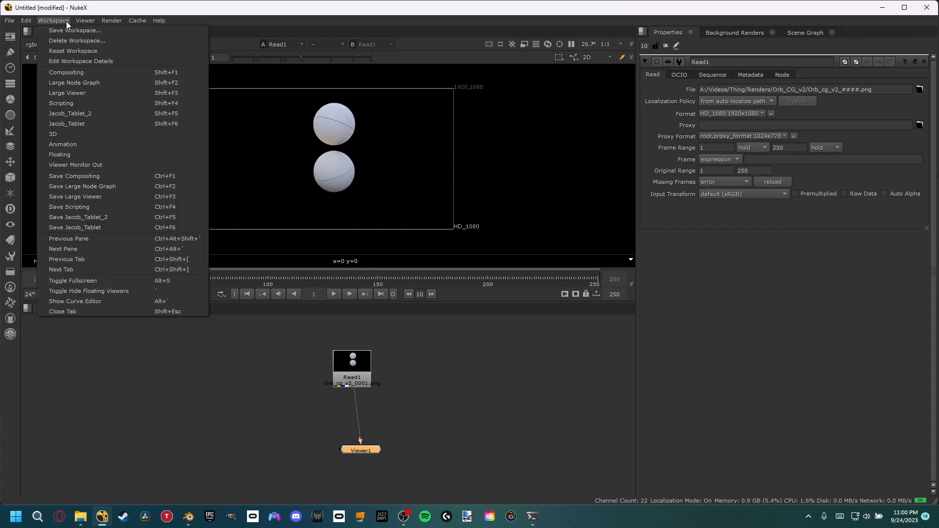
{"action": "left_click", "coordinate": [77, 93]}
{"action": "middle_click_drag", "start_coordinate": [831, 341], "coordinate": [669, 360]}
{"action": "left_click", "coordinate": [706, 360]}
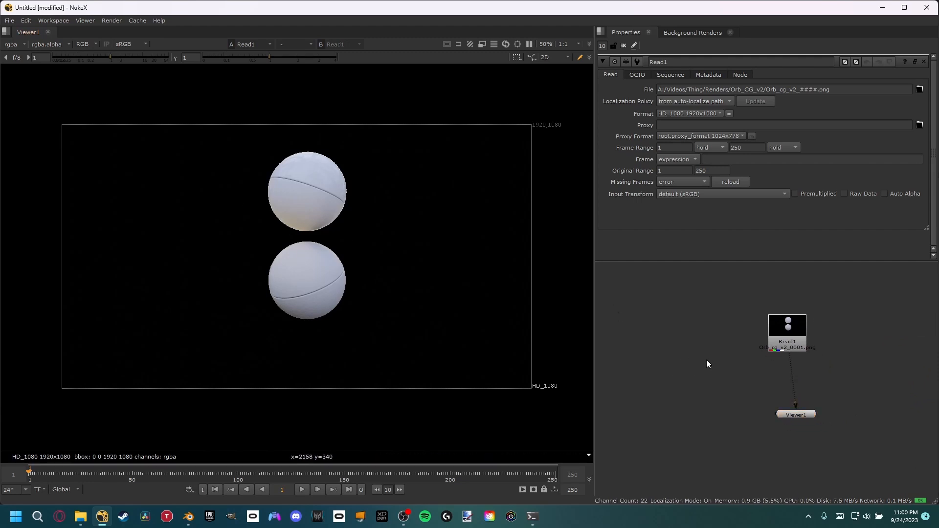
{"action": "key", "text": "r"}
{"action": "left_click", "coordinate": [291, 184]}
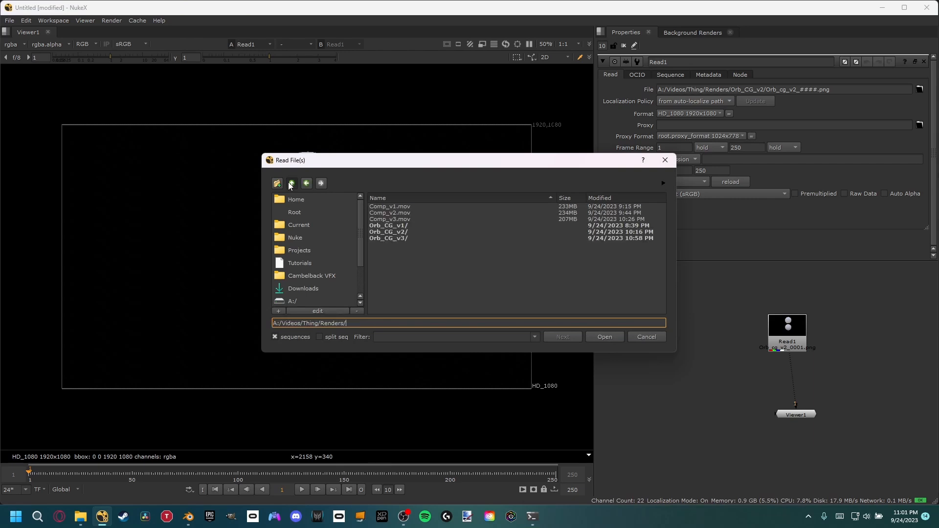
{"action": "left_click", "coordinate": [290, 185]}
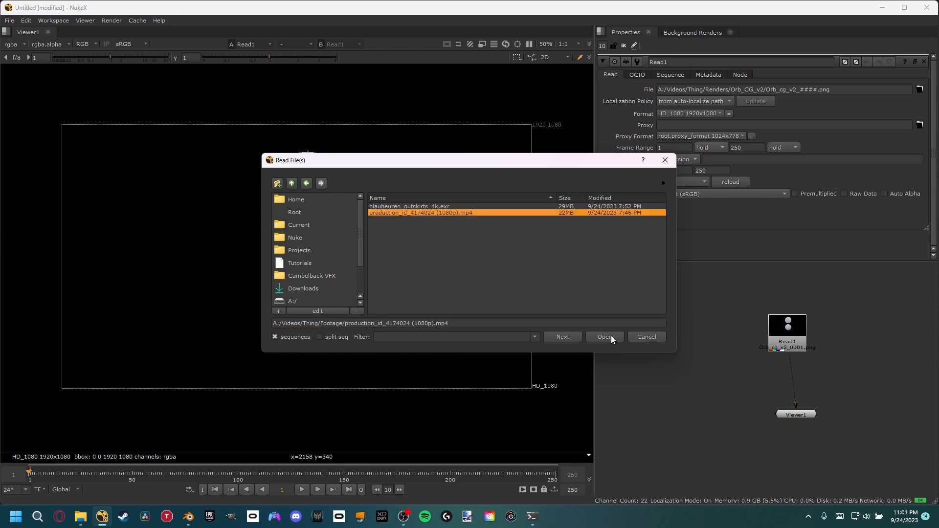
{"action": "left_click", "coordinate": [612, 336]}
{"action": "middle_click_drag", "start_coordinate": [739, 407], "coordinate": [718, 313]}
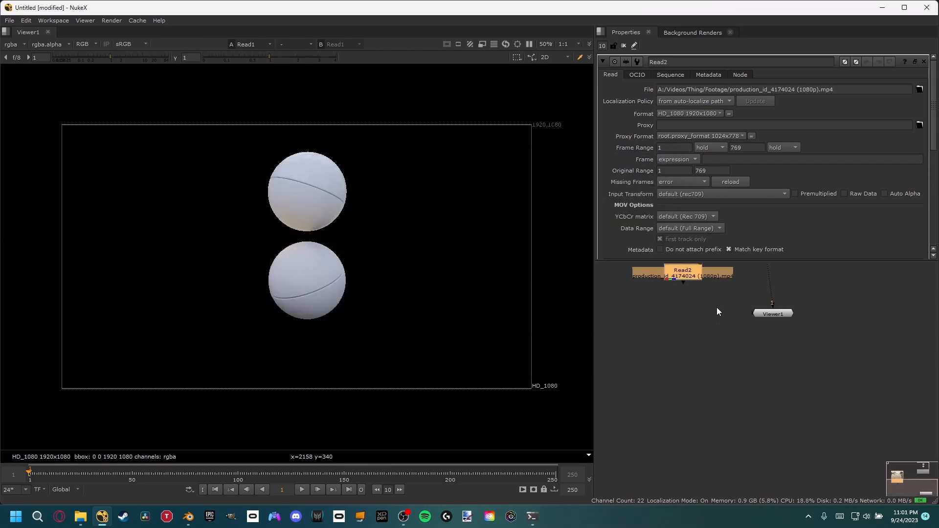
{"action": "left_click_drag", "start_coordinate": [769, 319], "coordinate": [766, 450]}
{"action": "left_click_drag", "start_coordinate": [688, 278], "coordinate": [680, 381]}
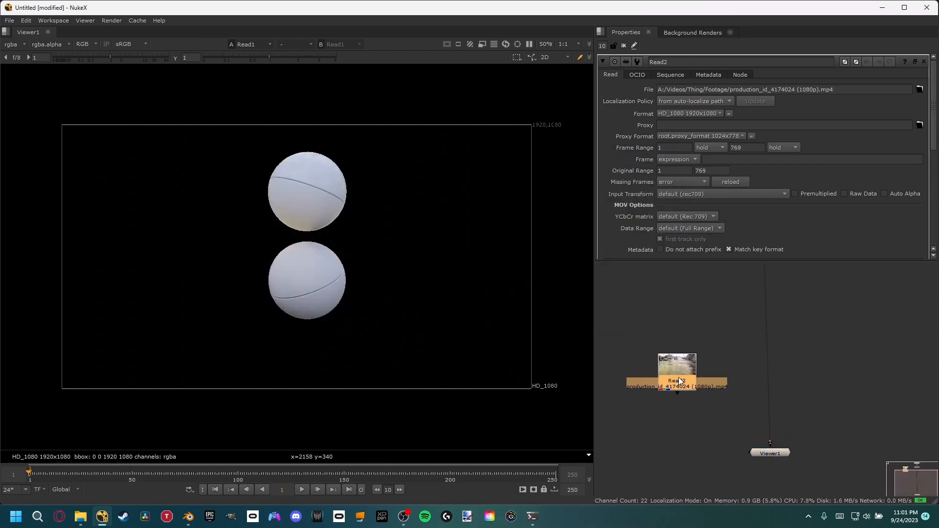
Step: Add a Merge node with the river footage as B and the orb render as A, view it and align the footage node
{"action": "middle_click_drag", "start_coordinate": [734, 368], "coordinate": [702, 376]}
{"action": "left_click", "coordinate": [717, 401]}
{"action": "key", "text": "m"}
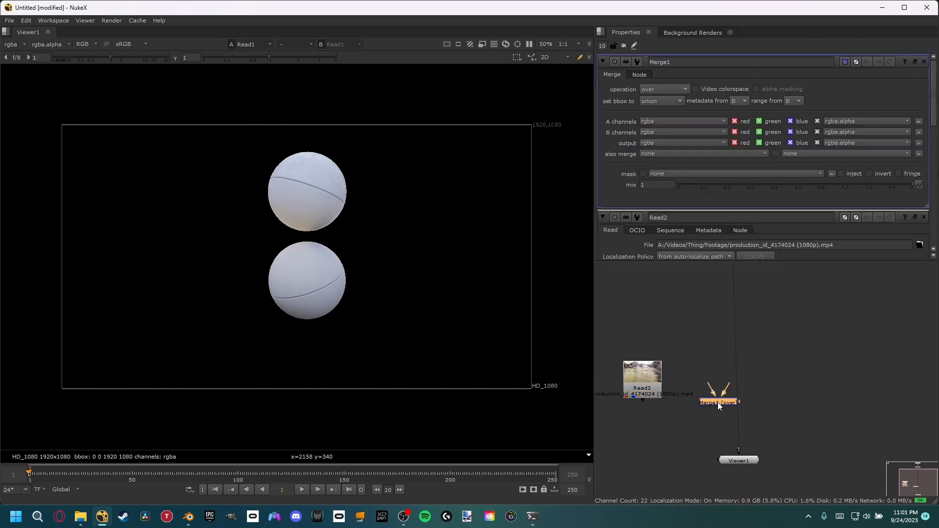
{"action": "left_click_drag", "start_coordinate": [739, 382], "coordinate": [651, 384]}
{"action": "middle_click_drag", "start_coordinate": [734, 374], "coordinate": [724, 409]}
{"action": "left_click_drag", "start_coordinate": [708, 415], "coordinate": [722, 283]}
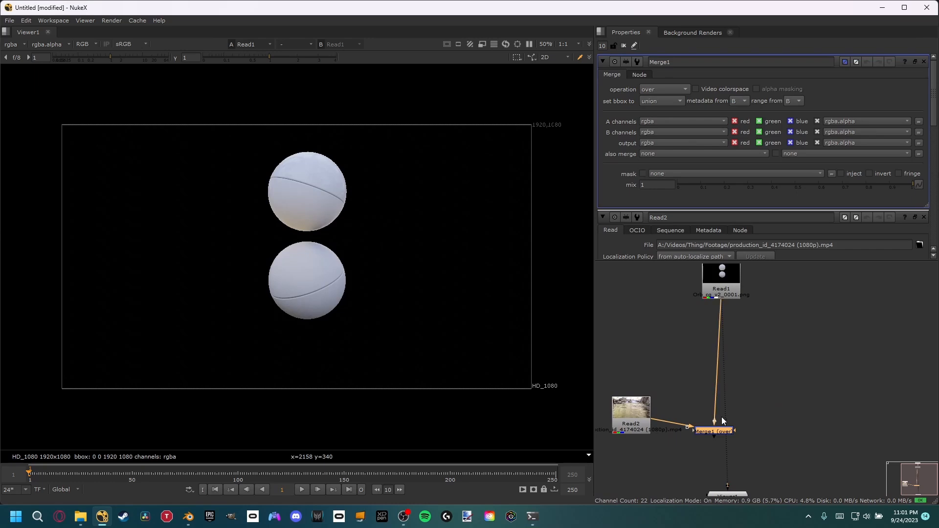
{"action": "key", "text": "1"}
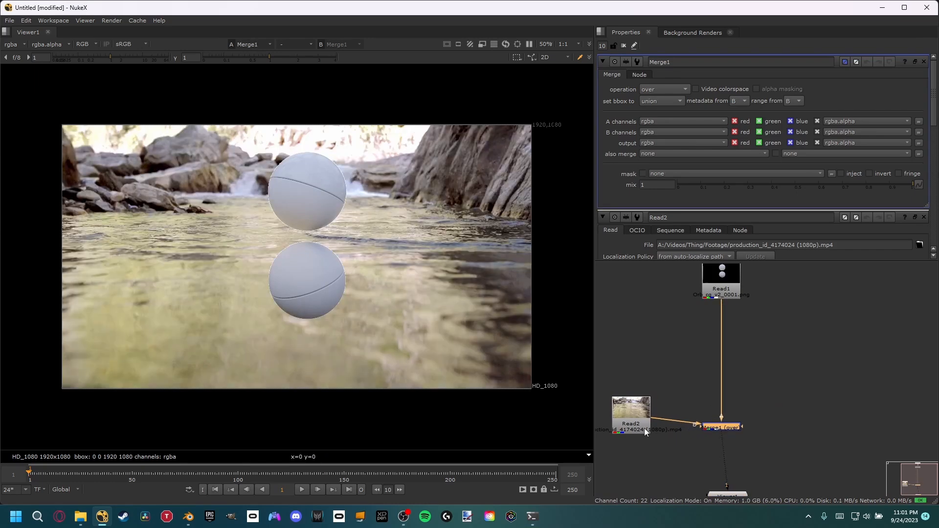
{"action": "left_click_drag", "start_coordinate": [641, 418], "coordinate": [644, 429]}
Step: Inspect the sphere's edges and insert a Premult node between the orb render's Read node and the Merge node
{"action": "scroll", "coordinate": [325, 196], "scroll_direction": "up", "scroll_amount": 5}
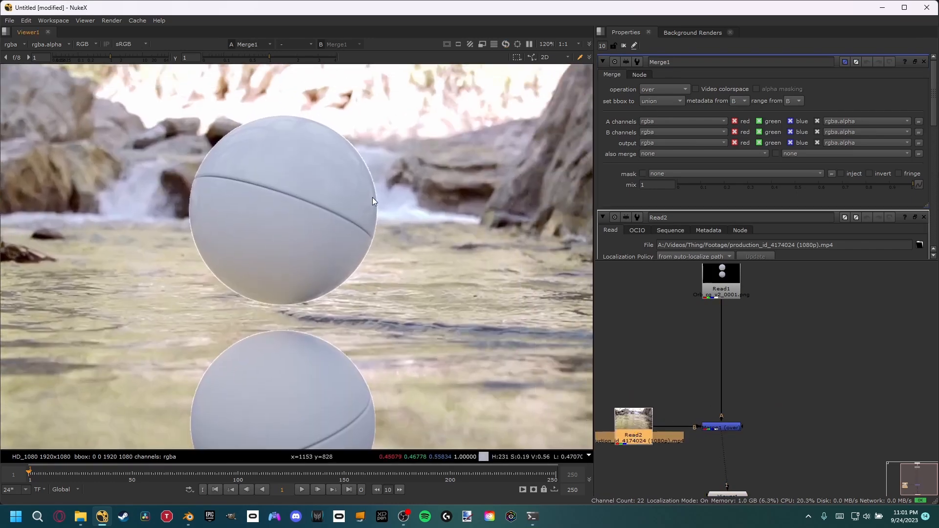
{"action": "middle_click_drag", "start_coordinate": [440, 283], "coordinate": [417, 277]}
{"action": "left_click", "coordinate": [705, 368]}
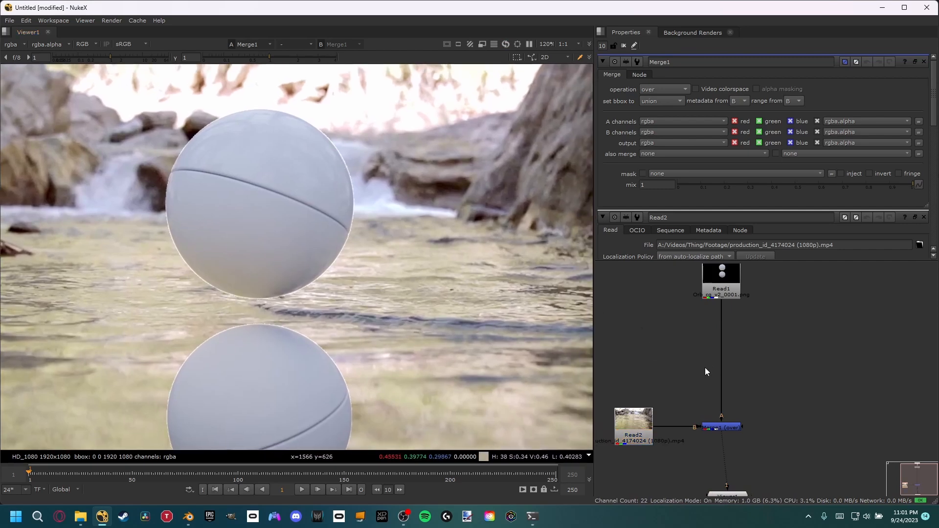
{"action": "key", "text": "Tab"}
{"action": "type", "text": "prem"}
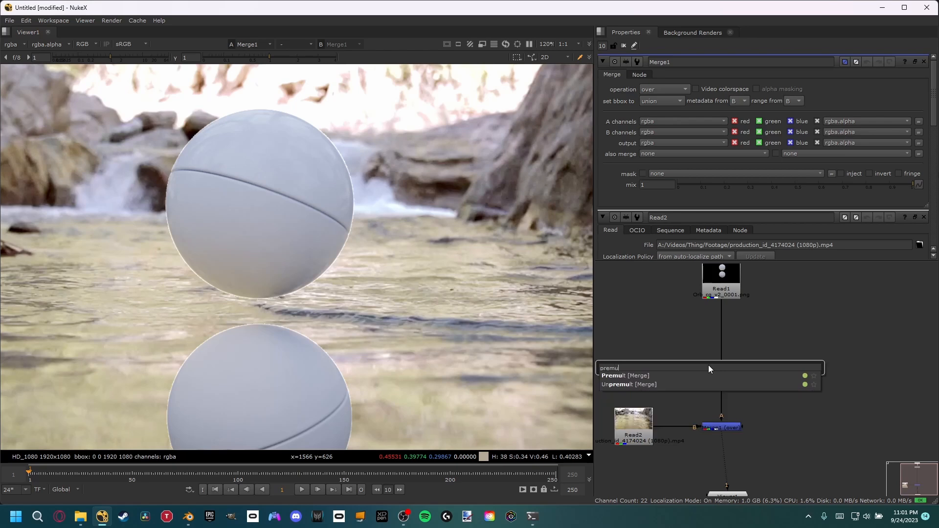
{"action": "key", "text": "Return"}
{"action": "left_click_drag", "start_coordinate": [709, 370], "coordinate": [725, 372]}
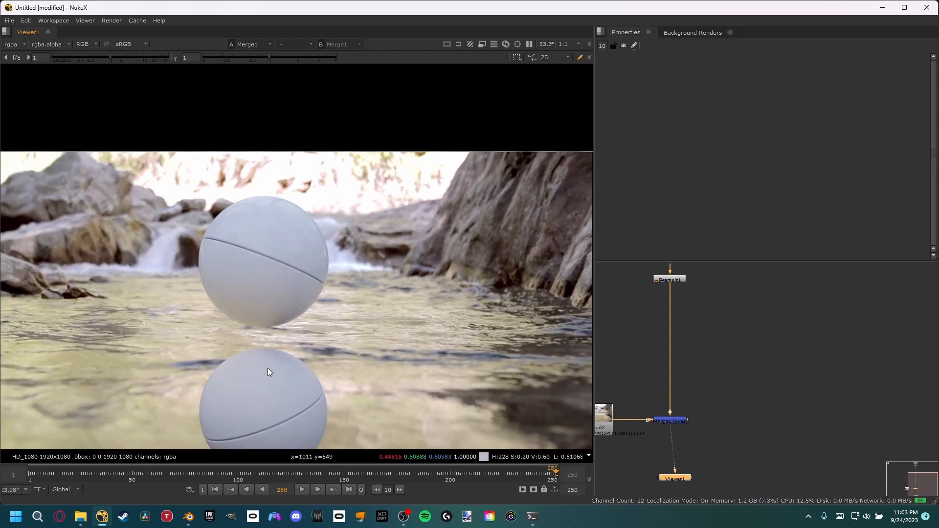
Step: Open the project settings and set the full size format to HD_1080 1920x1080
{"action": "middle_click_drag", "start_coordinate": [268, 367], "coordinate": [307, 288]}
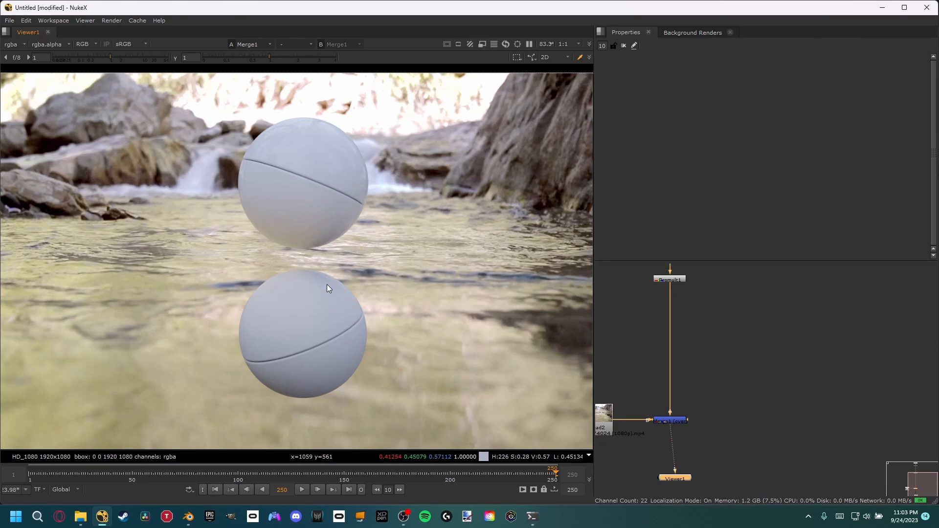
{"action": "middle_click_drag", "start_coordinate": [625, 338], "coordinate": [695, 357]}
{"action": "scroll", "coordinate": [695, 357], "scroll_direction": "down", "scroll_amount": 2}
{"action": "scroll", "coordinate": [696, 353], "scroll_direction": "up", "scroll_amount": 1}
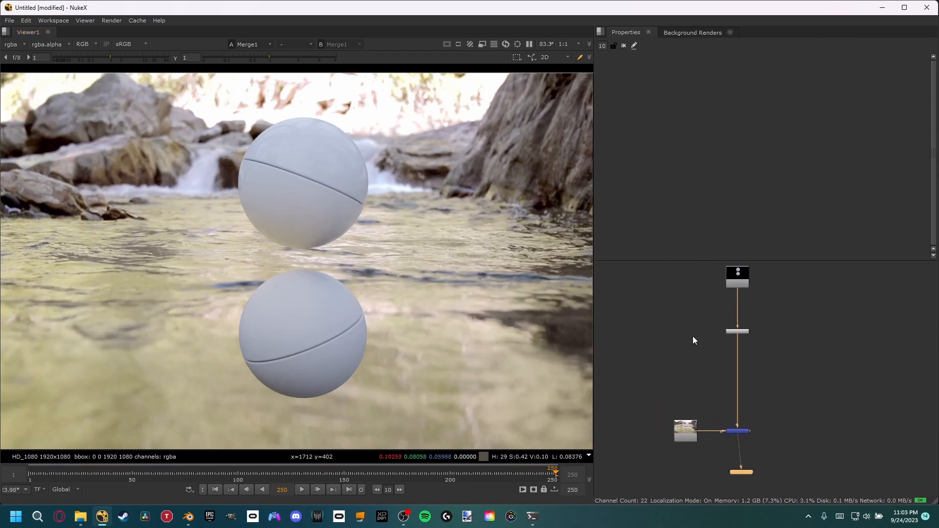
{"action": "scroll", "coordinate": [700, 328], "scroll_direction": "up", "scroll_amount": 2}
{"action": "middle_click_drag", "start_coordinate": [703, 333], "coordinate": [689, 346]}
{"action": "left_click", "coordinate": [650, 362]}
{"action": "key", "text": "s"}
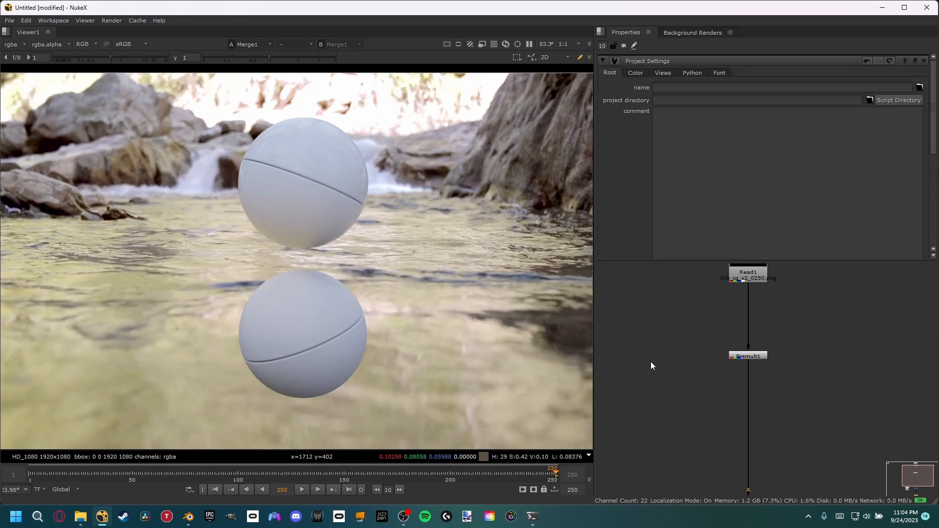
{"action": "scroll", "coordinate": [642, 113], "scroll_direction": "down", "scroll_amount": 5}
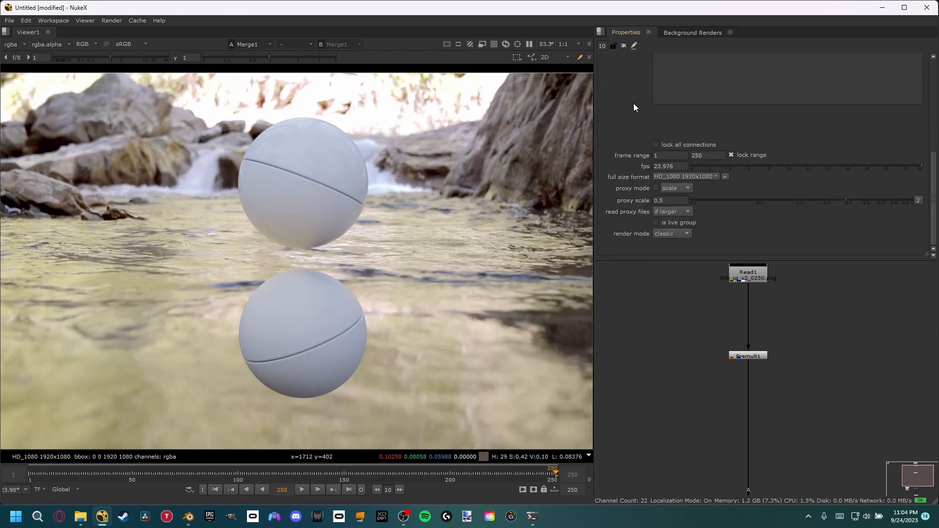
{"action": "left_click", "coordinate": [676, 179]}
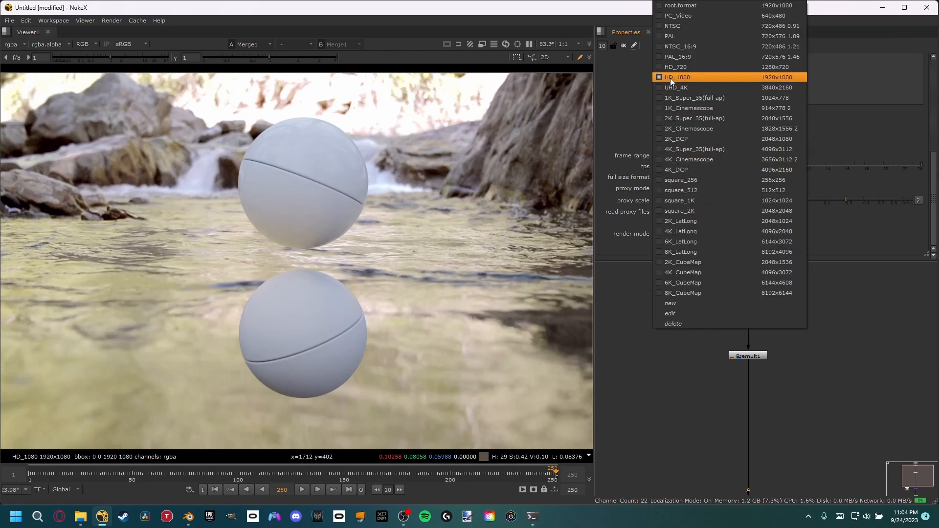
{"action": "left_click", "coordinate": [685, 80]}
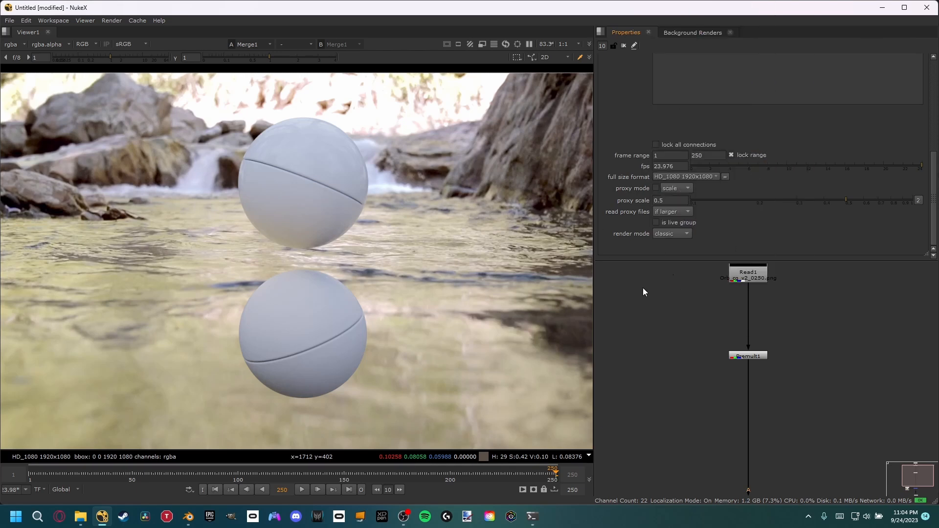
Step: Review the project's fps and frame range, and close the project settings
{"action": "double_click", "coordinate": [671, 166]}
{"action": "left_click", "coordinate": [634, 174]}
{"action": "left_click", "coordinate": [712, 156]}
{"action": "left_click", "coordinate": [638, 142]}
{"action": "left_click", "coordinate": [624, 45]}
{"action": "middle_click_drag", "start_coordinate": [700, 346], "coordinate": [664, 372]}
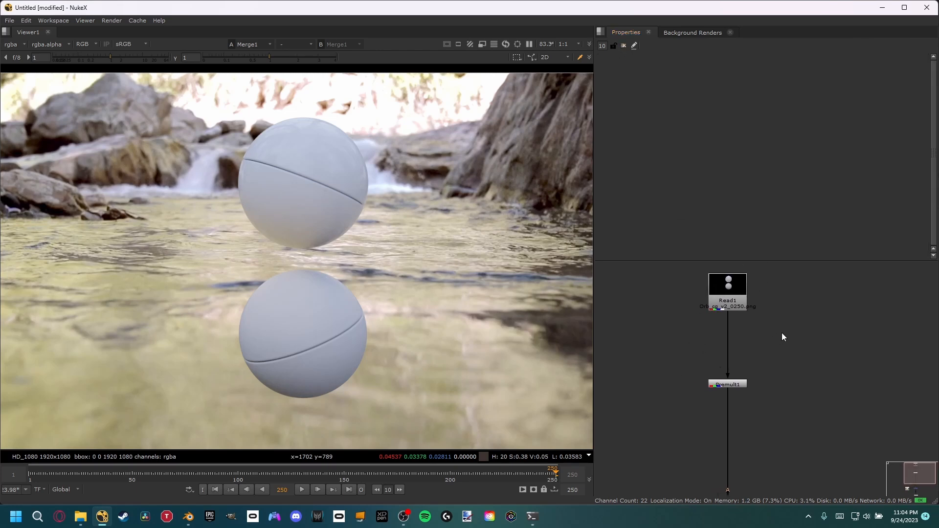
Step: Add a Roto node beside the orb render's Read node and go to frame 8
{"action": "key", "text": "o"}
{"action": "left_click_drag", "start_coordinate": [810, 330], "coordinate": [797, 325]}
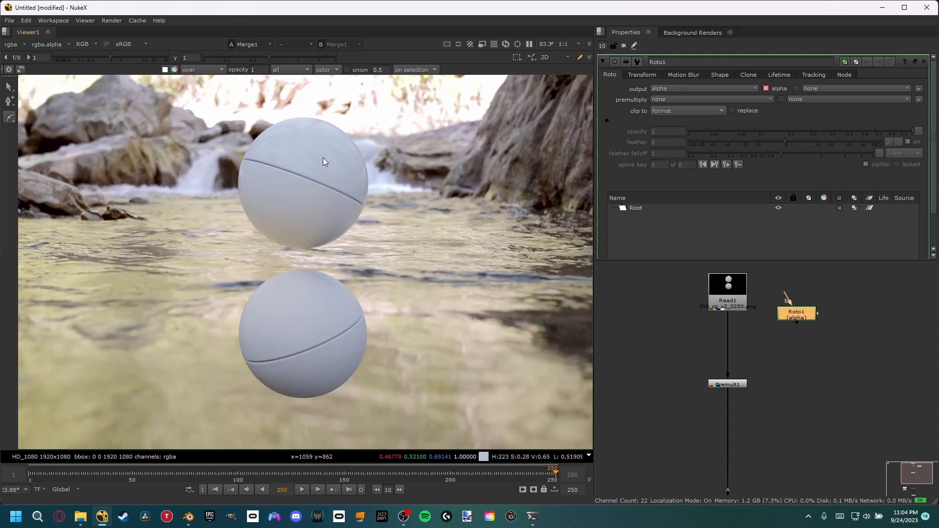
{"action": "middle_click_drag", "start_coordinate": [299, 183], "coordinate": [340, 245]}
{"action": "left_click_drag", "start_coordinate": [51, 478], "coordinate": [43, 482]}
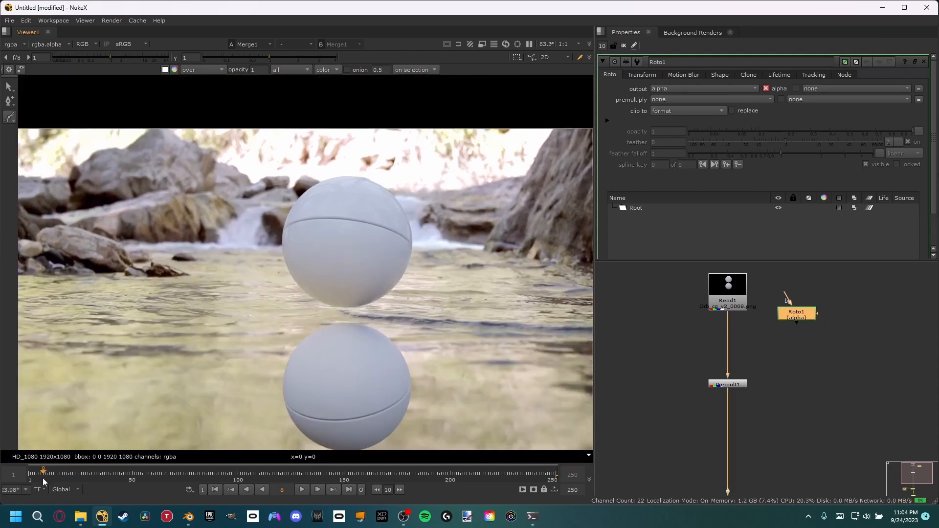
Step: Show the orb render alone in the viewer, move the viewer node aside and play the sequence
{"action": "left_click", "coordinate": [734, 300]}
{"action": "key", "text": "1"}
{"action": "middle_click_drag", "start_coordinate": [769, 456], "coordinate": [739, 298]}
{"action": "left_click_drag", "start_coordinate": [714, 467], "coordinate": [779, 357]}
{"action": "middle_click_drag", "start_coordinate": [778, 357], "coordinate": [753, 441]}
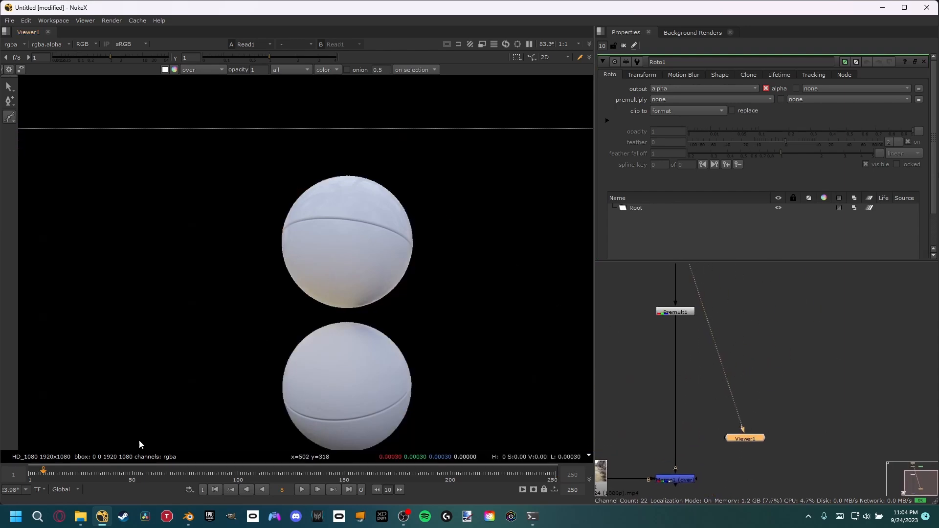
{"action": "left_click", "coordinate": [302, 490]}
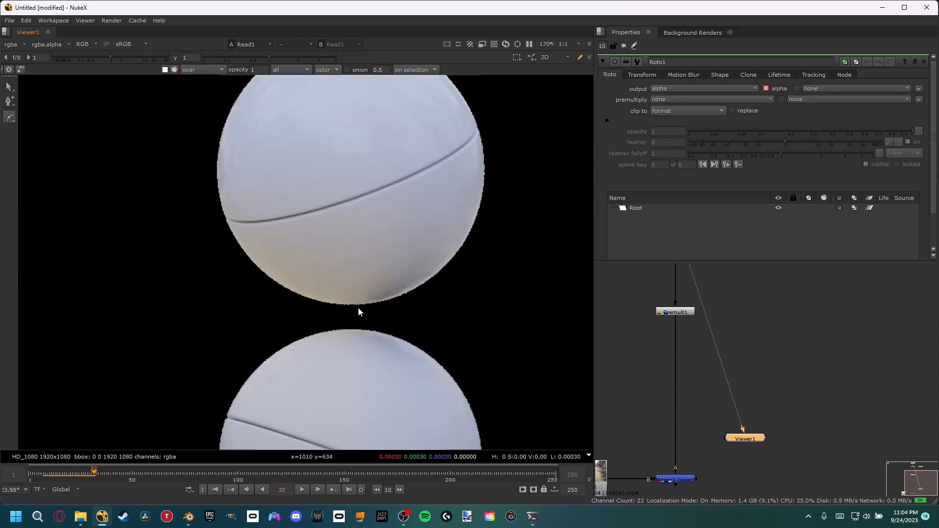
Step: Draw a closed four-point Bezier shape in the Roto node around the upper sphere, with its lower edge between sphere and reflection
{"action": "middle_click_drag", "start_coordinate": [702, 325], "coordinate": [707, 439]}
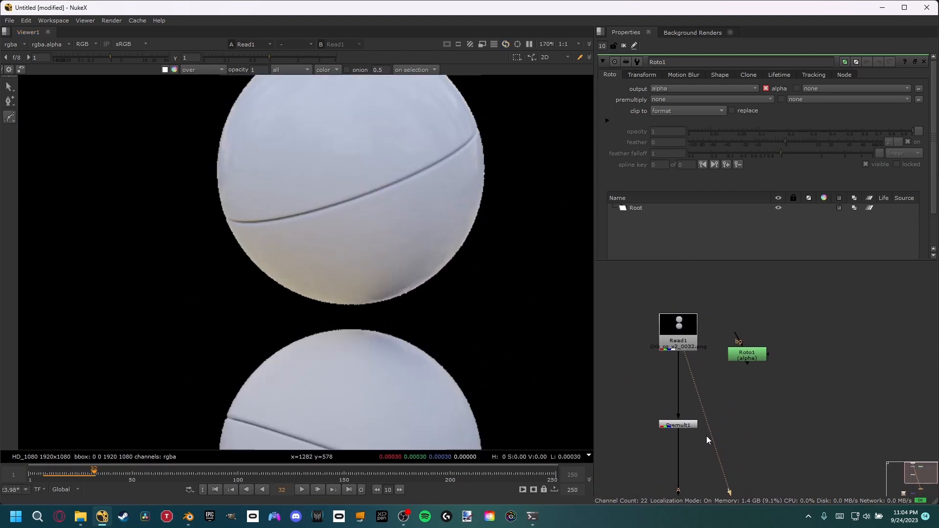
{"action": "left_click", "coordinate": [758, 353]}
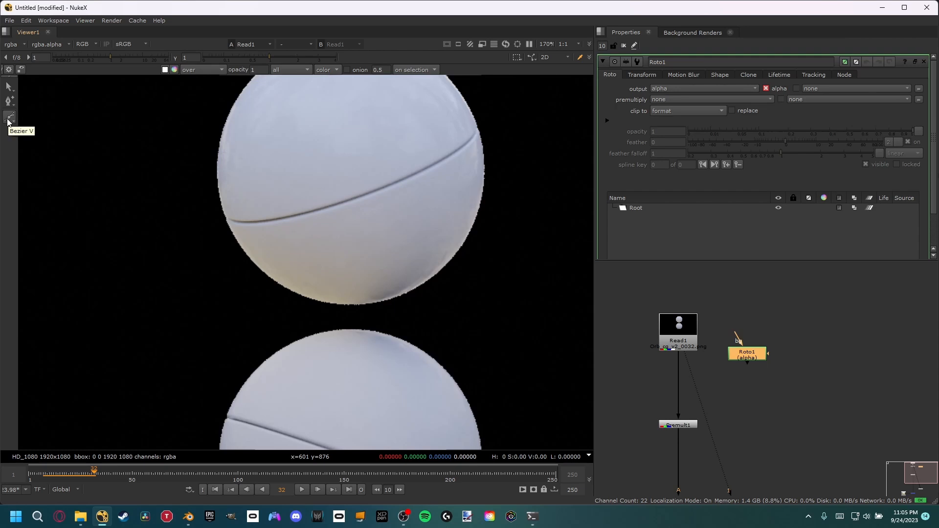
{"action": "scroll", "coordinate": [115, 172], "scroll_direction": "down", "scroll_amount": 4}
{"action": "middle_click_drag", "start_coordinate": [149, 168], "coordinate": [239, 227]}
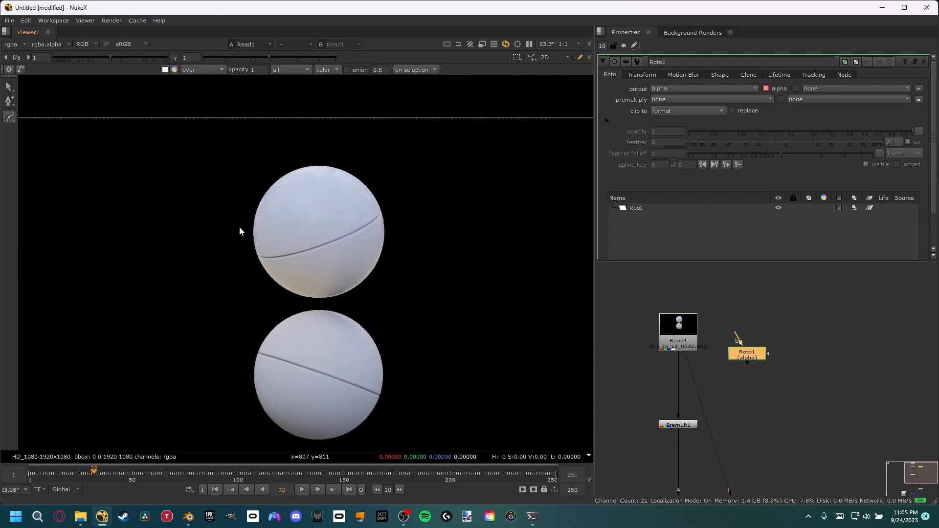
{"action": "left_click", "coordinate": [137, 104]}
{"action": "left_click", "coordinate": [157, 307]}
{"action": "left_click", "coordinate": [418, 306]}
{"action": "left_click", "coordinate": [433, 87]}
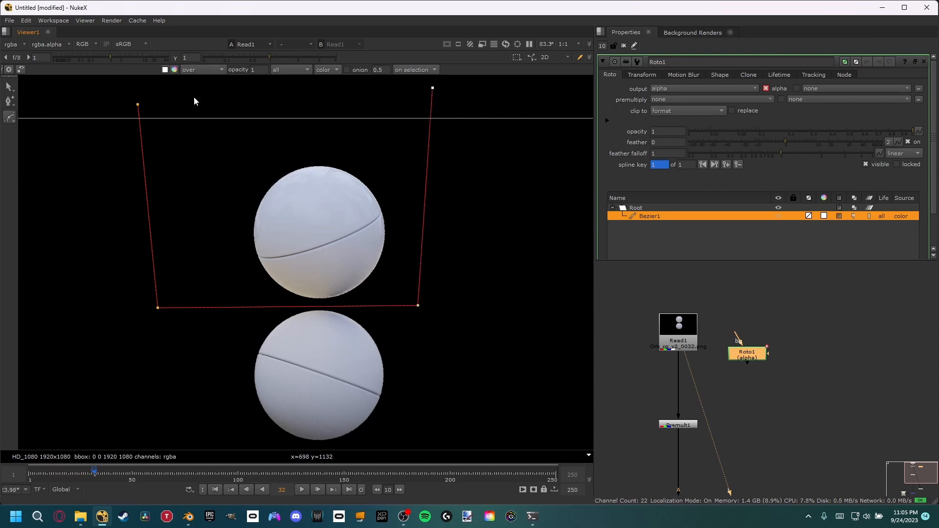
{"action": "left_click", "coordinate": [138, 105]}
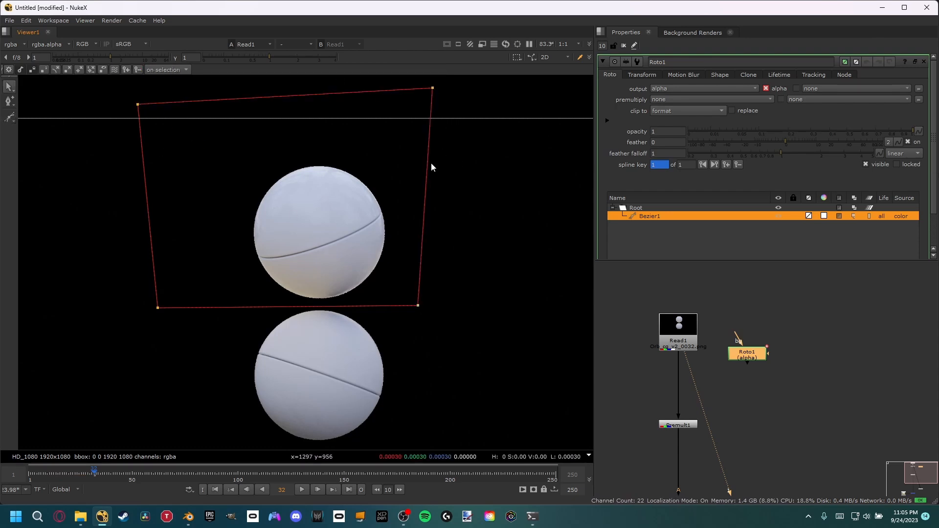
{"action": "scroll", "coordinate": [389, 235], "scroll_direction": "up", "scroll_amount": 3}
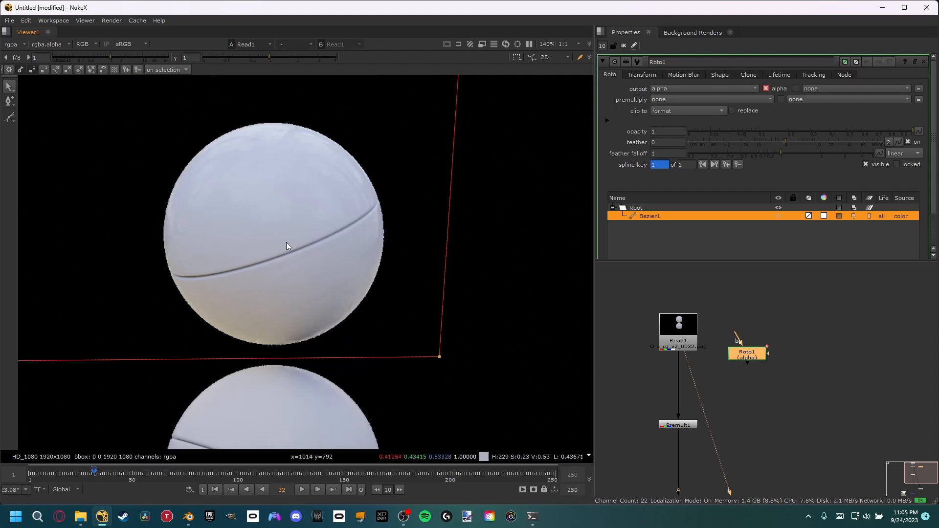
Step: Add an unconnected ChannelMerge node just below the Roto node, between the orb render and roto branches
{"action": "middle_click_drag", "start_coordinate": [722, 408], "coordinate": [749, 358]}
{"action": "left_click", "coordinate": [762, 352]}
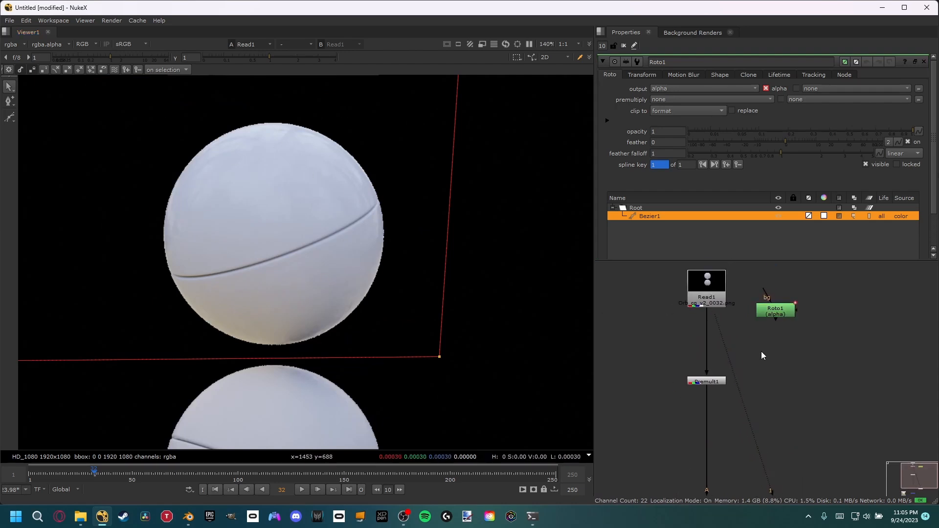
{"action": "key", "text": "Tab"}
{"action": "type", "text": "channelm"}
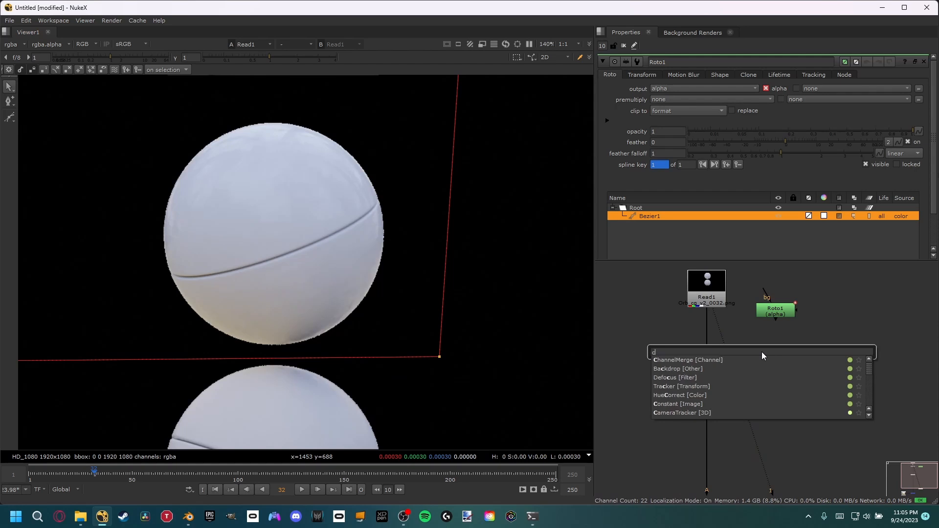
{"action": "key", "text": "Return"}
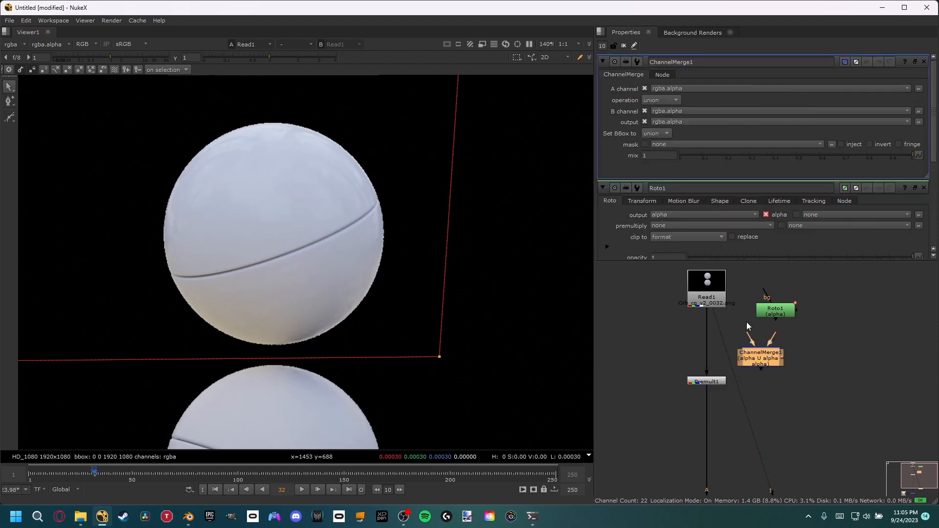
{"action": "left_click_drag", "start_coordinate": [761, 351], "coordinate": [757, 350]}
Step: Connect the ChannelMerge's A input to the orb render's Read node and its B input to the Roto node
{"action": "scroll", "coordinate": [456, 296], "scroll_direction": "down", "scroll_amount": 3}
{"action": "middle_click_drag", "start_coordinate": [456, 295], "coordinate": [381, 274]}
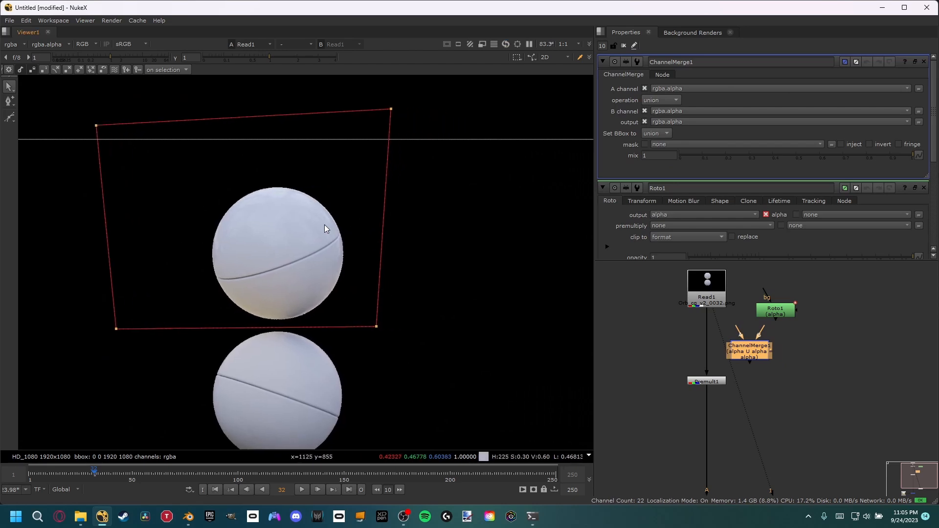
{"action": "scroll", "coordinate": [763, 363], "scroll_direction": "up", "scroll_amount": 3}
{"action": "middle_click_drag", "start_coordinate": [700, 312], "coordinate": [708, 368]}
{"action": "left_click_drag", "start_coordinate": [728, 357], "coordinate": [695, 308]}
{"action": "left_click_drag", "start_coordinate": [767, 360], "coordinate": [789, 334]}
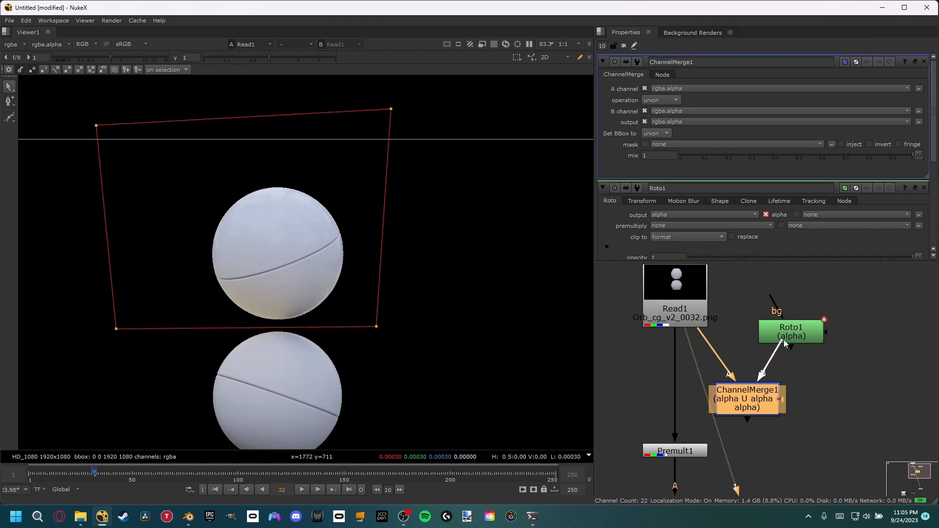
Step: Show the ChannelMerge node's output in the viewer and keep the node selected
{"action": "middle_click_drag", "start_coordinate": [761, 405], "coordinate": [747, 360]}
{"action": "left_click", "coordinate": [747, 360]}
{"action": "key", "text": "1"}
{"action": "left_click", "coordinate": [737, 356]}
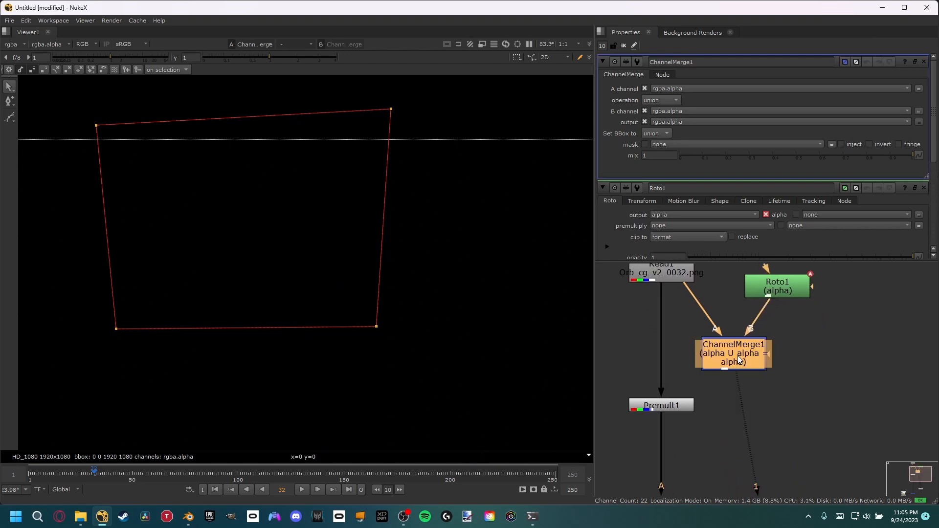
Step: Set the ChannelMerge1 operation to multiply and display the resulting alpha channel in the viewer
{"action": "left_click", "coordinate": [659, 101]}
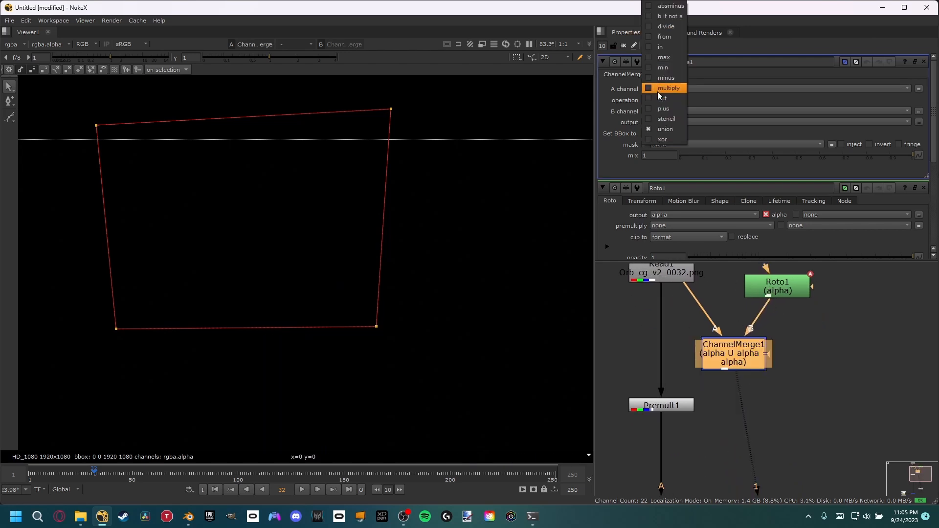
{"action": "left_click", "coordinate": [658, 92]}
{"action": "key", "text": "a"}
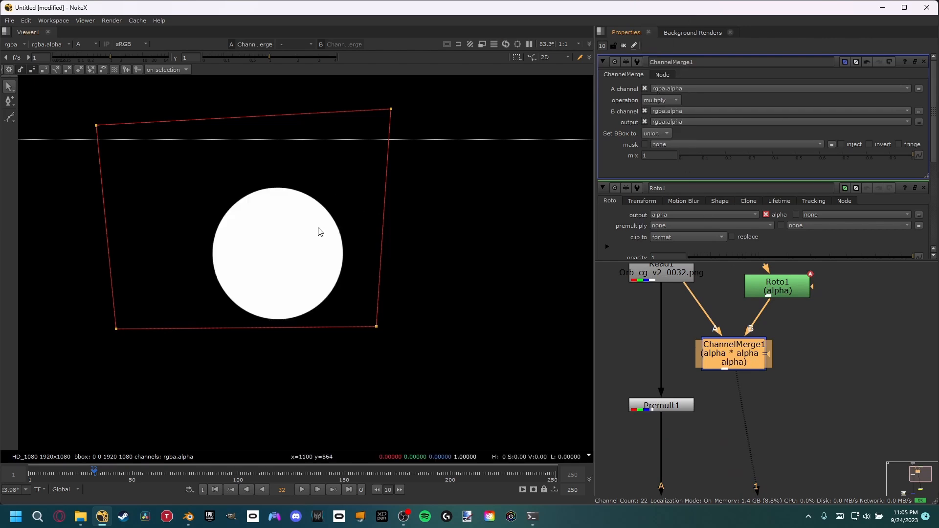
{"action": "scroll", "coordinate": [318, 250], "scroll_direction": "up", "scroll_amount": 4}
{"action": "middle_click_drag", "start_coordinate": [351, 275], "coordinate": [361, 297]}
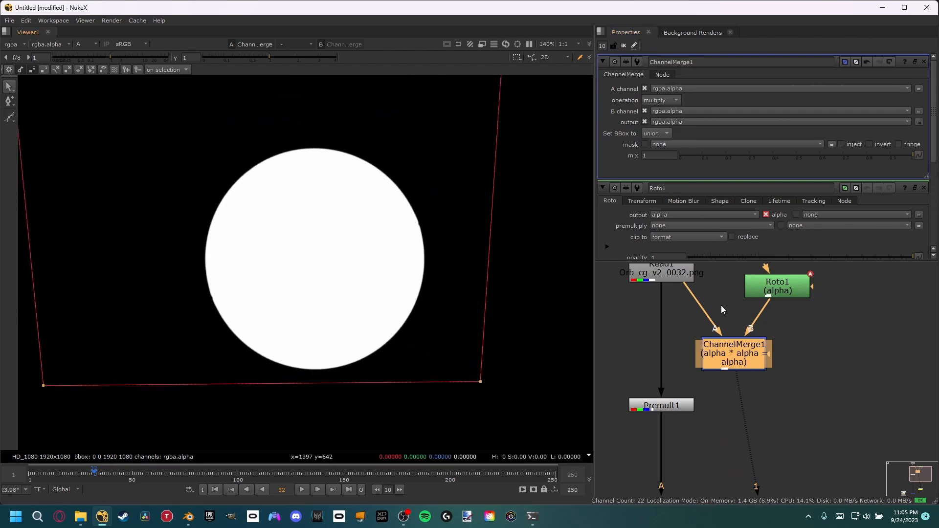
Step: Display the alpha of the Read1 orb render and examine the edges of the upper orb
{"action": "middle_click_drag", "start_coordinate": [721, 305], "coordinate": [725, 348]}
{"action": "left_click", "coordinate": [761, 327], "text": "ctrl+shift"}
{"action": "scroll", "coordinate": [278, 238], "scroll_direction": "down", "scroll_amount": 4}
{"action": "middle_click_drag", "start_coordinate": [278, 238], "coordinate": [318, 261]}
{"action": "left_click", "coordinate": [650, 283]}
{"action": "key", "text": "1"}
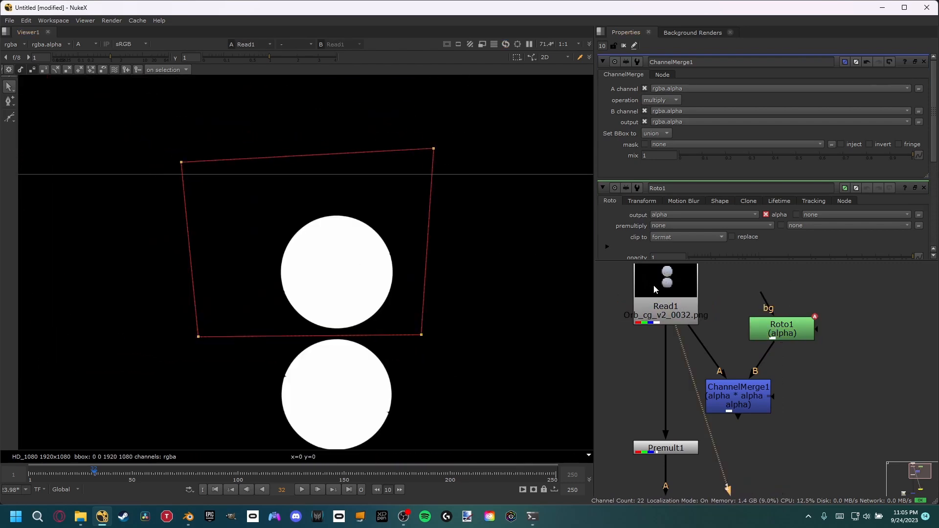
{"action": "scroll", "coordinate": [362, 267], "scroll_direction": "up", "scroll_amount": 6}
{"action": "middle_click_drag", "start_coordinate": [378, 280], "coordinate": [396, 255]}
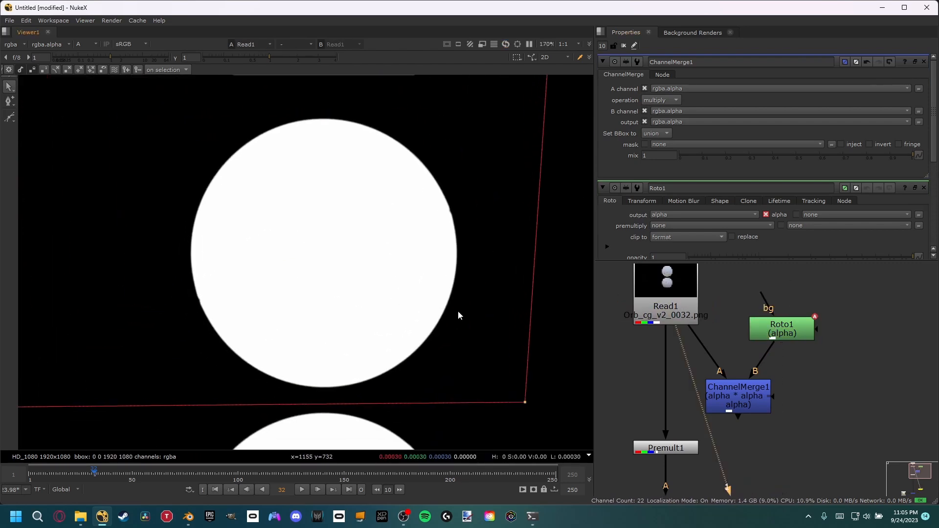
Step: Display ChannelMerge1's alpha and compare both orb areas with the original render's alpha
{"action": "middle_click_drag", "start_coordinate": [427, 302], "coordinate": [404, 228]}
{"action": "left_click", "coordinate": [744, 403]}
{"action": "key", "text": "1"}
{"action": "left_click", "coordinate": [677, 345]}
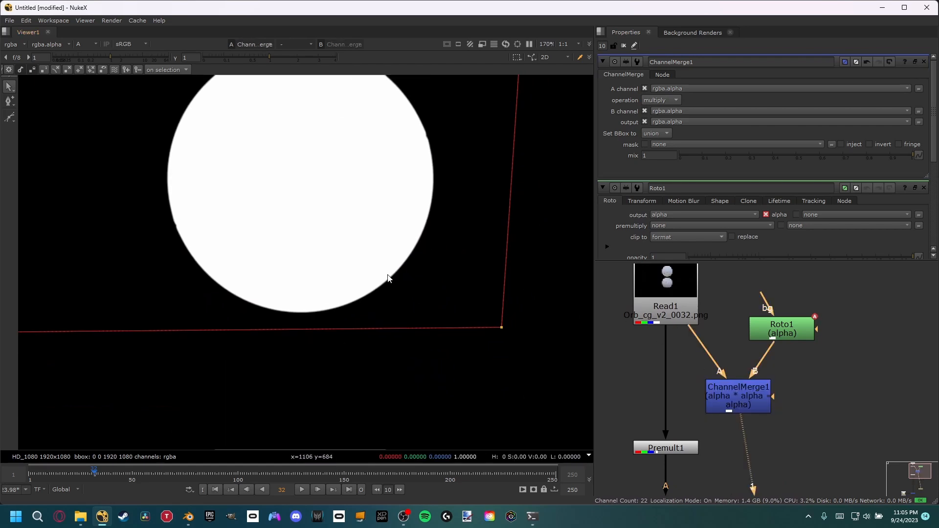
{"action": "scroll", "coordinate": [386, 277], "scroll_direction": "down", "scroll_amount": 3}
{"action": "middle_click_drag", "start_coordinate": [386, 276], "coordinate": [394, 328]}
{"action": "scroll", "coordinate": [346, 350], "scroll_direction": "down", "scroll_amount": 1}
{"action": "middle_click_drag", "start_coordinate": [344, 351], "coordinate": [318, 209]}
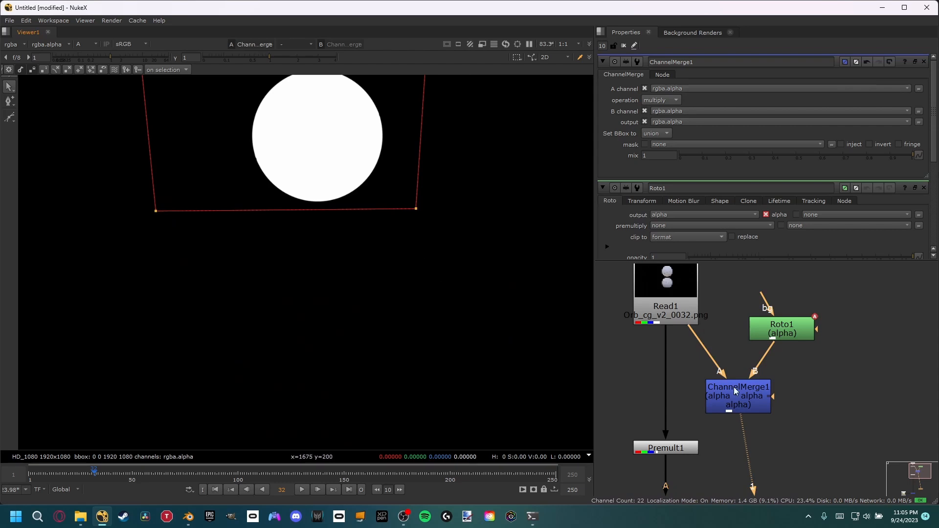
Step: Switch the viewer between colour and alpha display and review its channel display options
{"action": "middle_click_drag", "start_coordinate": [672, 385], "coordinate": [673, 337]}
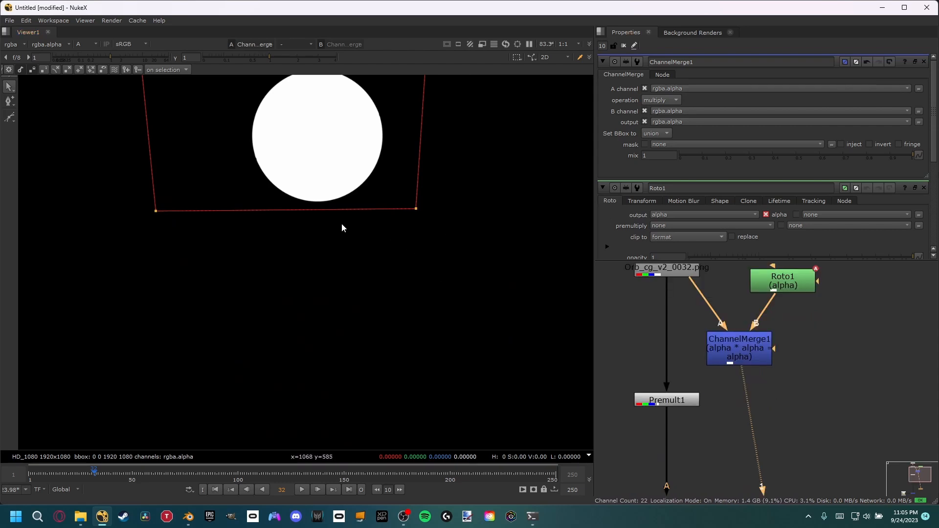
{"action": "key", "text": "a"}
{"action": "key", "text": "a"}
{"action": "left_click", "coordinate": [90, 44]}
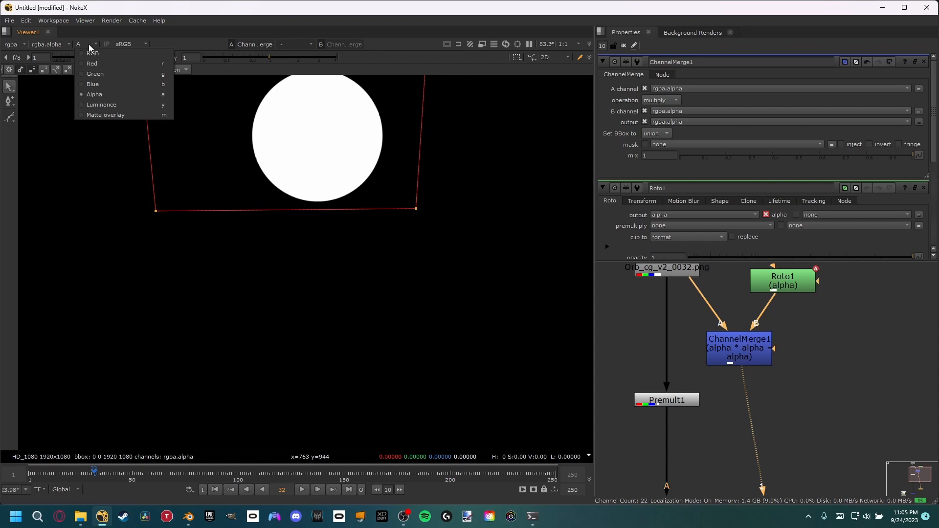
{"action": "left_click", "coordinate": [300, 250]}
{"action": "key", "text": "a"}
{"action": "key", "text": "a"}
{"action": "middle_click_drag", "start_coordinate": [369, 231], "coordinate": [366, 243]}
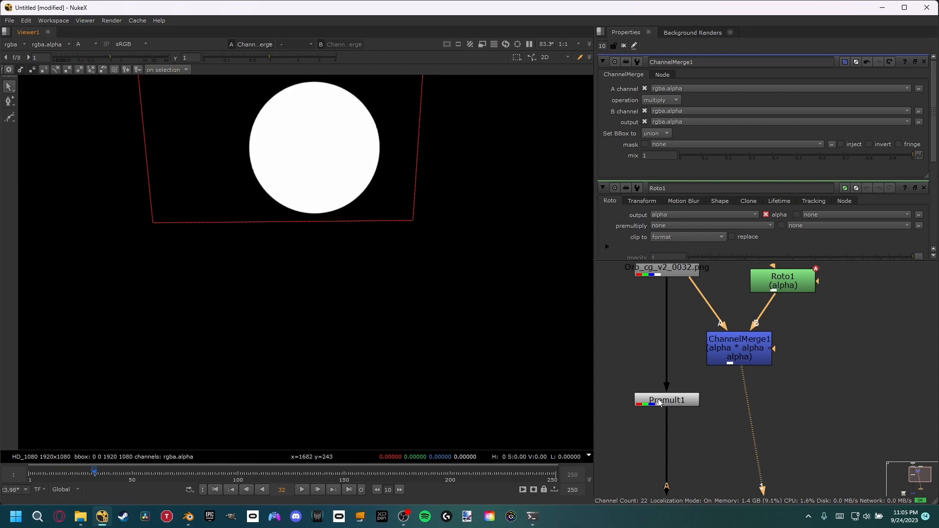
{"action": "middle_click_drag", "start_coordinate": [337, 304], "coordinate": [241, 272]}
Step: Rearrange the node graph by lowering Premult1 slightly and aligning ChannelMerge1 directly beneath Roto1
{"action": "scroll", "coordinate": [688, 428], "scroll_direction": "down", "scroll_amount": 3}
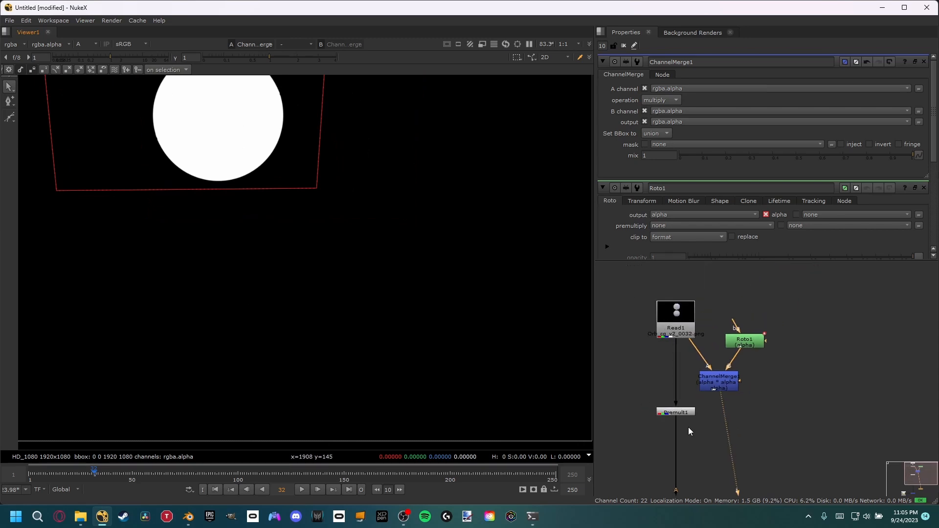
{"action": "left_click_drag", "start_coordinate": [679, 415], "coordinate": [678, 427]}
{"action": "left_click_drag", "start_coordinate": [722, 387], "coordinate": [748, 378]}
{"action": "middle_click_drag", "start_coordinate": [689, 385], "coordinate": [704, 376]}
Step: Insert a Copy node between Read1 and Premult1 and connect its A input to ChannelMerge1
{"action": "left_click", "coordinate": [710, 384]}
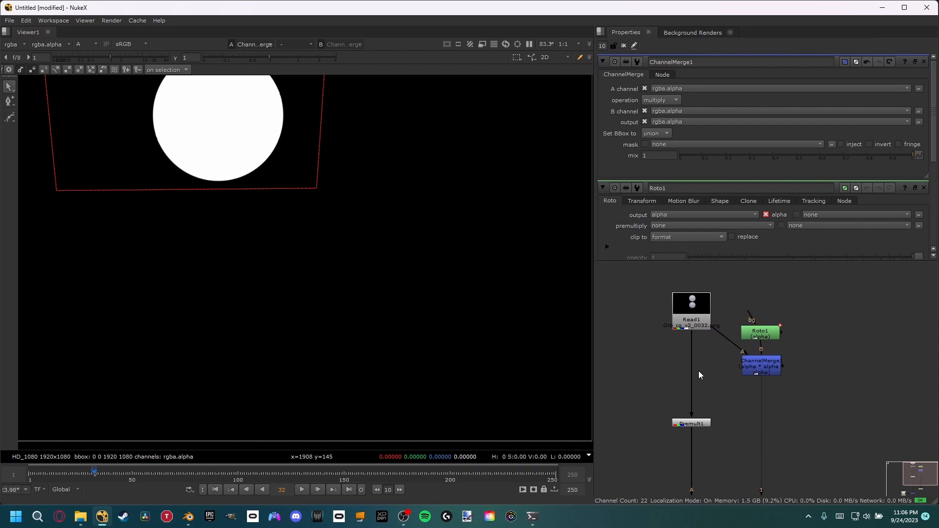
{"action": "key", "text": "k"}
{"action": "left_click", "coordinate": [694, 371]}
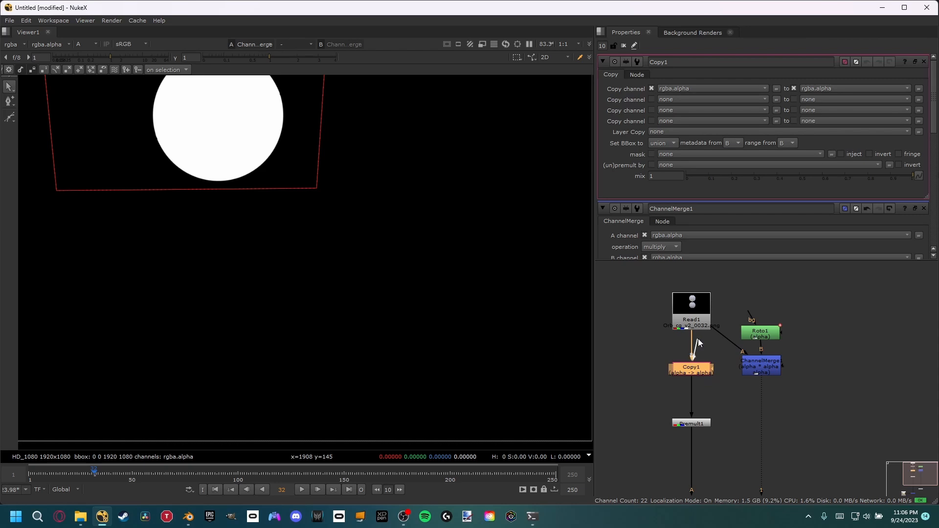
{"action": "left_click_drag", "start_coordinate": [713, 368], "coordinate": [761, 374]}
Step: View Premult1 and ChannelMerge1 in turn to check the alpha copied into the orb branch
{"action": "middle_click_drag", "start_coordinate": [727, 391], "coordinate": [696, 336]}
{"action": "left_click", "coordinate": [682, 367]}
{"action": "key", "text": "1"}
{"action": "middle_click_drag", "start_coordinate": [699, 463], "coordinate": [699, 425]}
{"action": "middle_click_drag", "start_coordinate": [692, 286], "coordinate": [690, 365]}
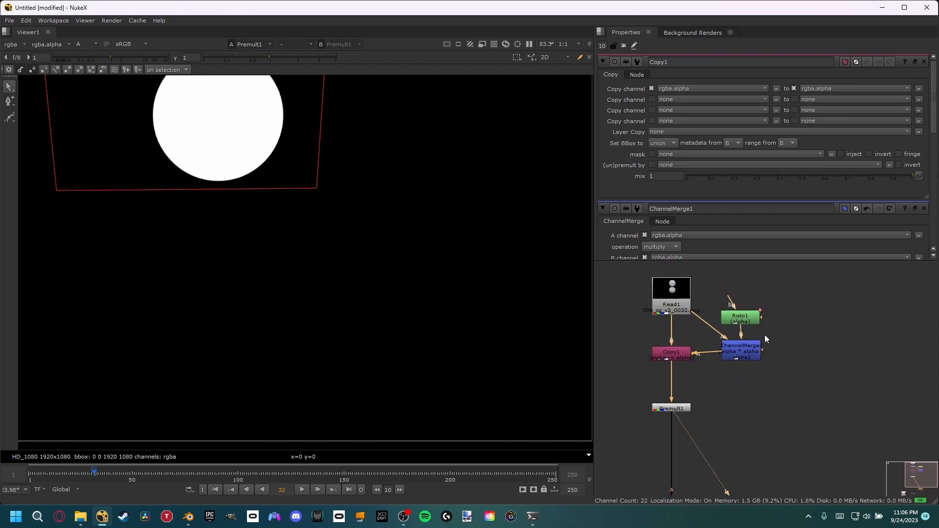
{"action": "left_click", "coordinate": [741, 354]}
{"action": "key", "text": "1"}
{"action": "middle_click_drag", "start_coordinate": [288, 166], "coordinate": [338, 257]}
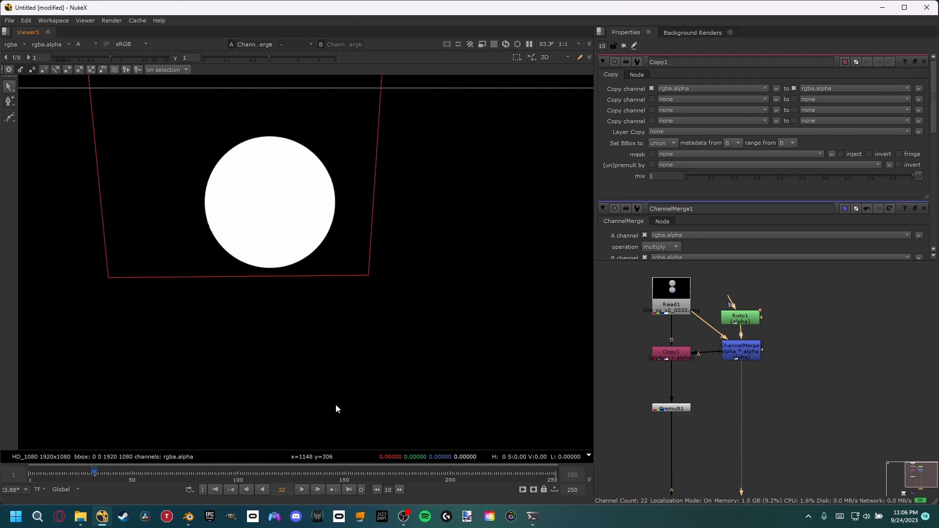
Step: View the Premult1 output and the Merge1 composite in colour, and place the Viewer node beneath Merge1
{"action": "middle_click_drag", "start_coordinate": [292, 392], "coordinate": [246, 256]}
{"action": "middle_click_drag", "start_coordinate": [698, 442], "coordinate": [693, 323]}
{"action": "left_click", "coordinate": [674, 289]}
{"action": "key", "text": "1"}
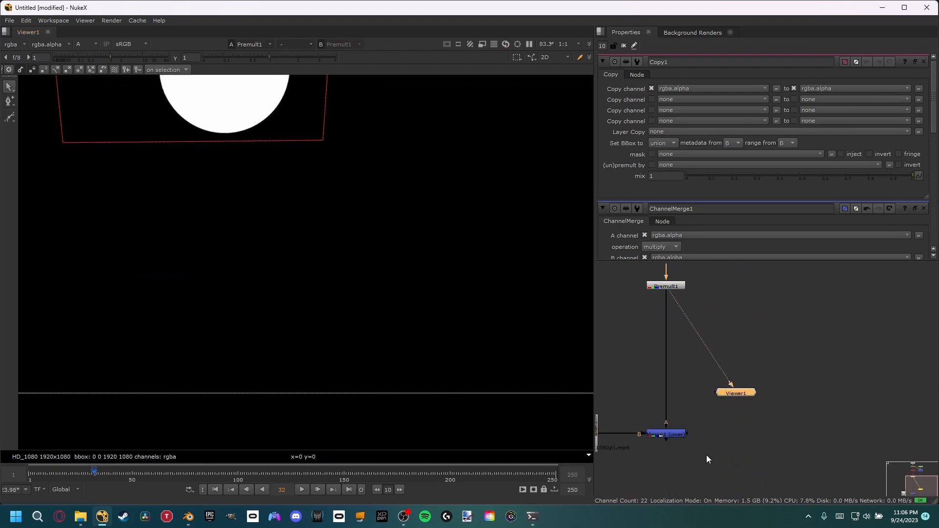
{"action": "left_click", "coordinate": [667, 438]}
{"action": "key", "text": "1"}
{"action": "left_click_drag", "start_coordinate": [733, 392], "coordinate": [720, 482]}
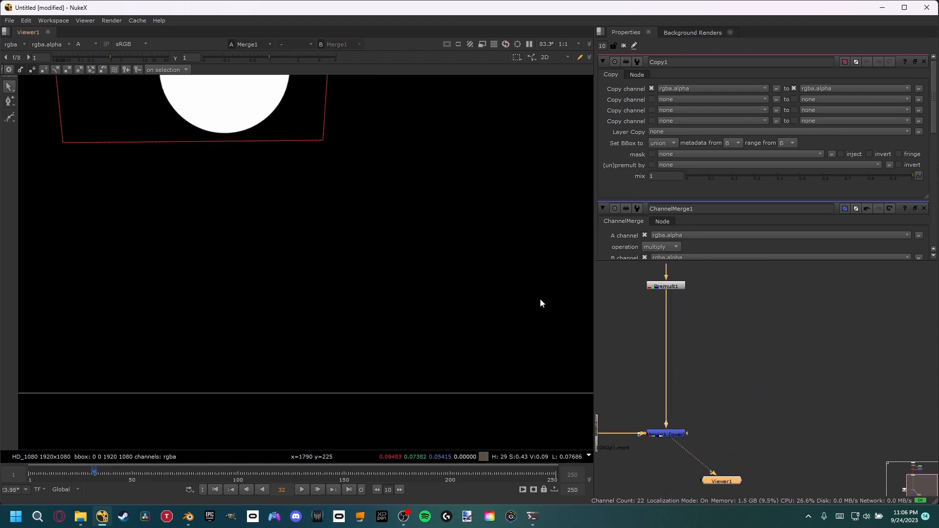
{"action": "scroll", "coordinate": [356, 228], "scroll_direction": "down", "scroll_amount": 2}
{"action": "middle_click_drag", "start_coordinate": [370, 204], "coordinate": [396, 286]}
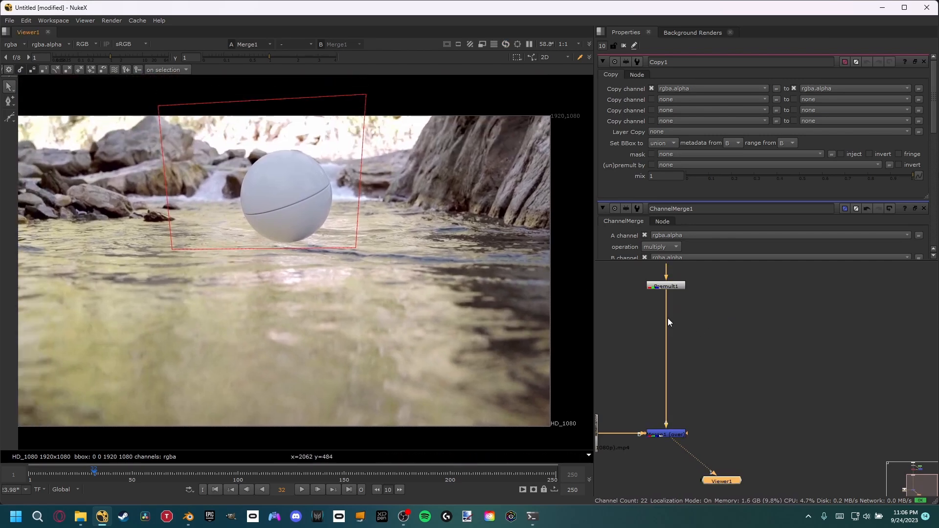
Step: Move the merge portion of the node graph further down to make room below the orb branch
{"action": "mouse_move", "coordinate": [649, 329]}
{"action": "middle_mouse_down"}
{"action": "mouse_move", "coordinate": [722, 390]}
{"action": "mouse_move", "coordinate": [706, 423]}
{"action": "mouse_move", "coordinate": [735, 357]}
{"action": "middle_mouse_up"}
{"action": "mouse_move", "coordinate": [709, 486]}
{"action": "middle_mouse_down"}
{"action": "mouse_move", "coordinate": [660, 304]}
{"action": "mouse_move", "coordinate": [682, 322]}
{"action": "middle_mouse_up"}
{"action": "left_click_drag", "start_coordinate": [682, 323], "coordinate": [878, 427]}
{"action": "left_click_drag", "start_coordinate": [727, 323], "coordinate": [727, 430]}
{"action": "middle_click_drag", "start_coordinate": [758, 287], "coordinate": [697, 401]}
Step: Add a PostageStamp node beside the orb branch and connect its input to Read1
{"action": "key", "text": "Tab"}
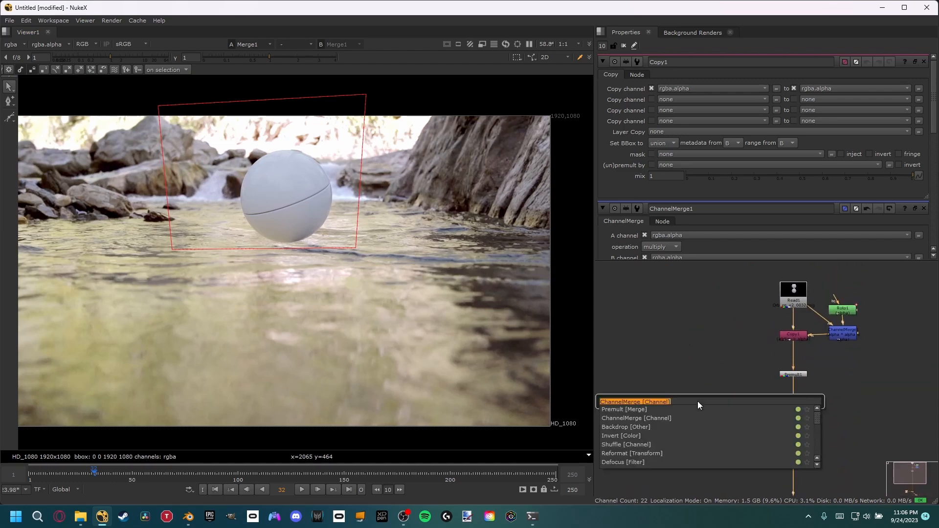
{"action": "type", "text": "postag"}
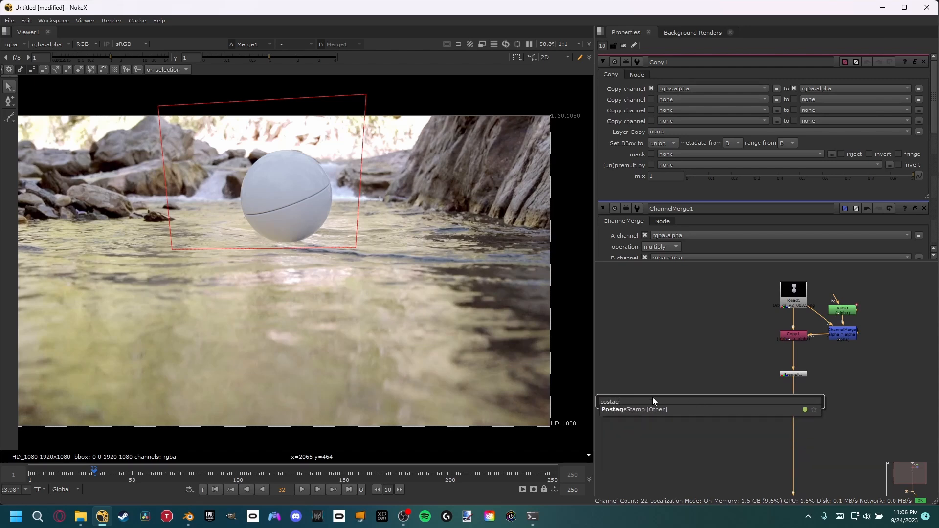
{"action": "left_click", "coordinate": [648, 410]}
{"action": "middle_click_drag", "start_coordinate": [706, 410], "coordinate": [738, 302]}
{"action": "left_click_drag", "start_coordinate": [758, 478], "coordinate": [741, 311]}
{"action": "middle_click_drag", "start_coordinate": [741, 311], "coordinate": [687, 465]}
{"action": "left_click_drag", "start_coordinate": [688, 465], "coordinate": [699, 422]}
{"action": "scroll", "coordinate": [701, 422], "scroll_direction": "up", "scroll_amount": 3}
{"action": "left_click_drag", "start_coordinate": [676, 390], "coordinate": [791, 320]}
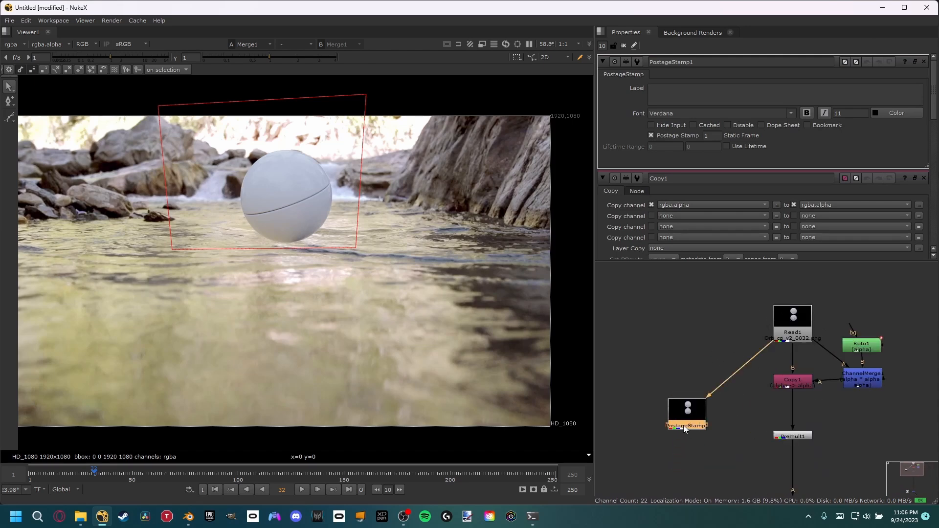
Step: Enable Hide Input on the PostageStamp node and move it further away from the orb branch
{"action": "middle_click_drag", "start_coordinate": [702, 424], "coordinate": [709, 401]}
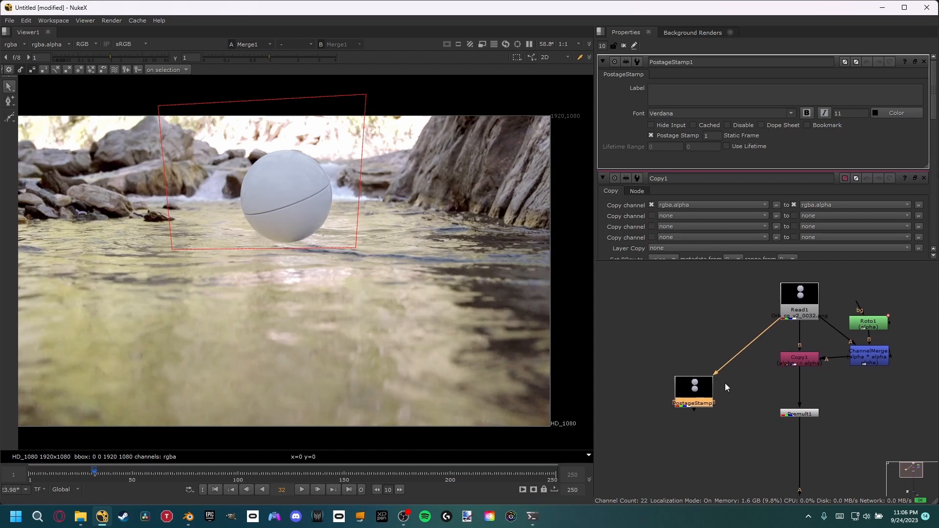
{"action": "left_click", "coordinate": [651, 125]}
{"action": "middle_click_drag", "start_coordinate": [724, 439], "coordinate": [757, 359]}
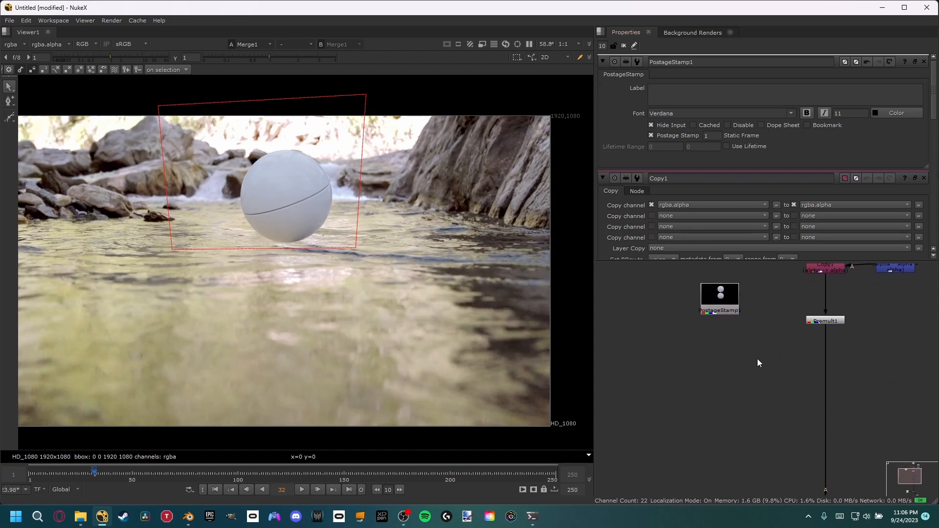
{"action": "left_click_drag", "start_coordinate": [731, 307], "coordinate": [671, 339]}
{"action": "middle_click_drag", "start_coordinate": [763, 343], "coordinate": [771, 400]}
{"action": "left_click", "coordinate": [771, 400]}
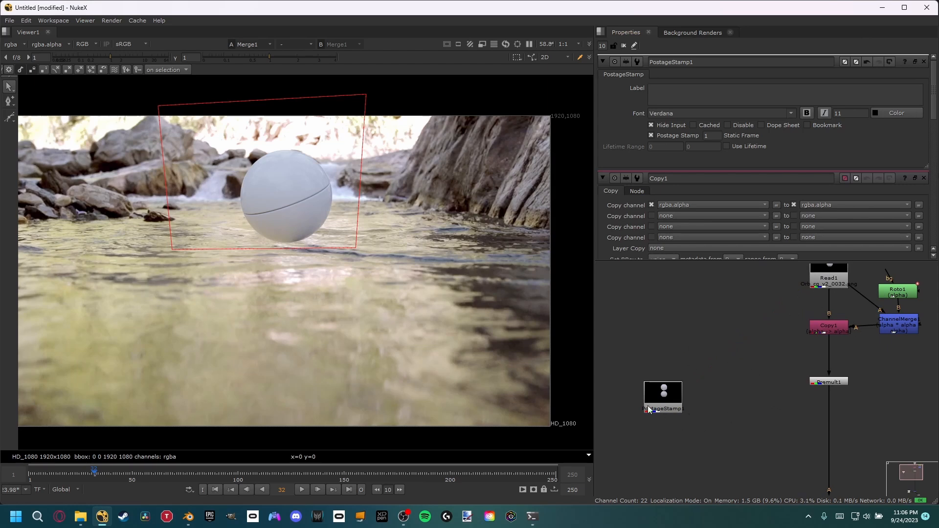
Step: Duplicate the Roto, ChannelMerge, Copy and Premult nodes and place the copies below the PostageStamp node
{"action": "middle_click_drag", "start_coordinate": [709, 455], "coordinate": [720, 410]}
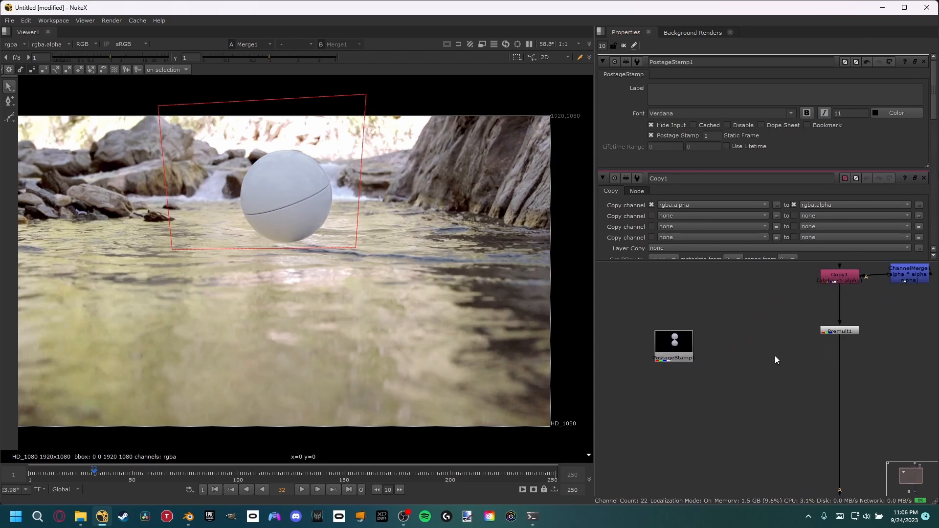
{"action": "middle_click_drag", "start_coordinate": [775, 358], "coordinate": [636, 445]}
{"action": "middle_click_drag", "start_coordinate": [719, 399], "coordinate": [776, 352]}
{"action": "left_click", "coordinate": [759, 321]}
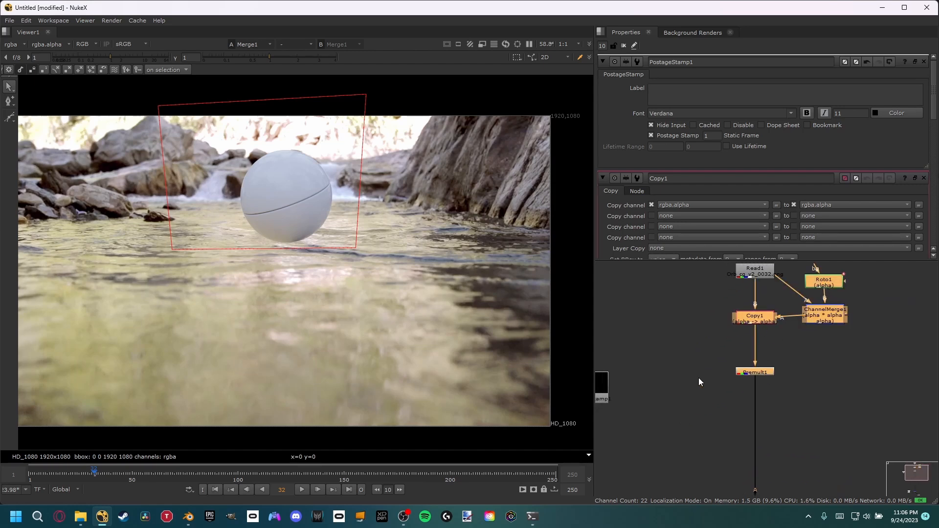
{"action": "middle_click_drag", "start_coordinate": [686, 388], "coordinate": [694, 333]}
{"action": "key", "text": "ctrl+v"}
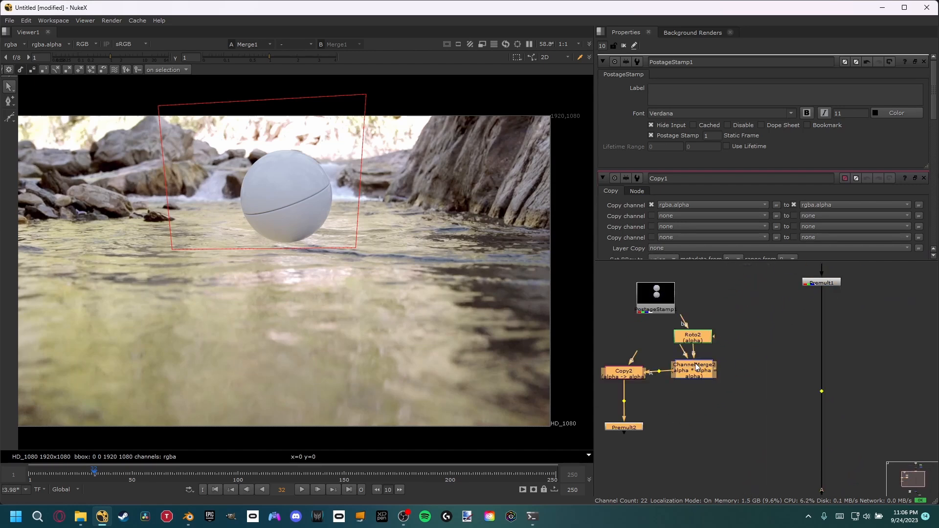
Step: Connect Copy2's B input and ChannelMerge2's A input to the PostageStamp node and view Premult2
{"action": "left_click_drag", "start_coordinate": [634, 369], "coordinate": [657, 304]}
{"action": "left_click", "coordinate": [680, 337]}
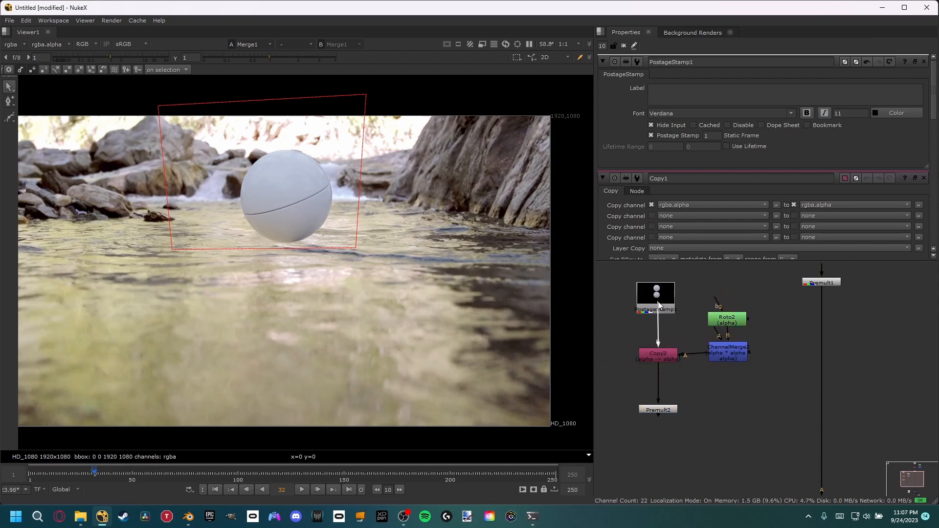
{"action": "left_click_drag", "start_coordinate": [714, 333], "coordinate": [657, 303]}
{"action": "left_click", "coordinate": [664, 410]}
{"action": "key", "text": "1"}
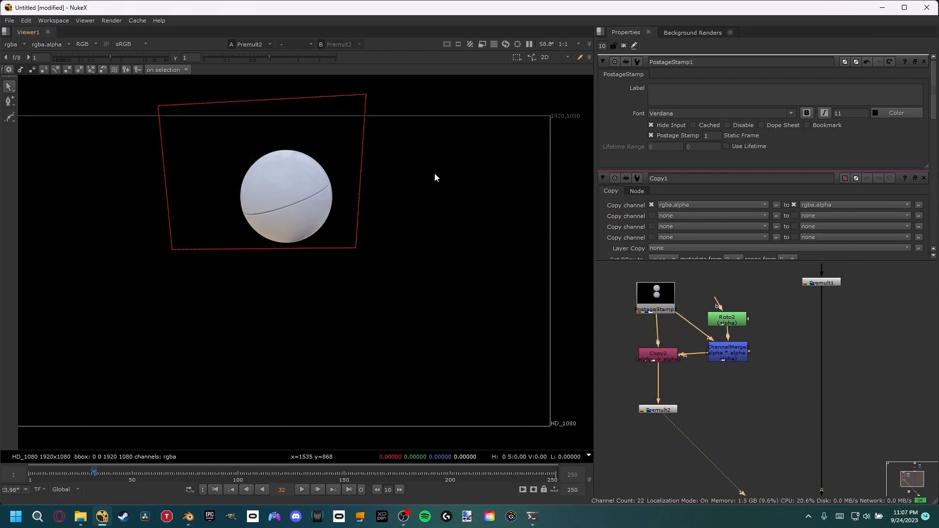
Step: View Roto2's alpha and insert an Invert node between Roto2 and ChannelMerge2
{"action": "left_click_drag", "start_coordinate": [740, 322], "coordinate": [742, 315]}
{"action": "key", "text": "1"}
{"action": "key", "text": "a"}
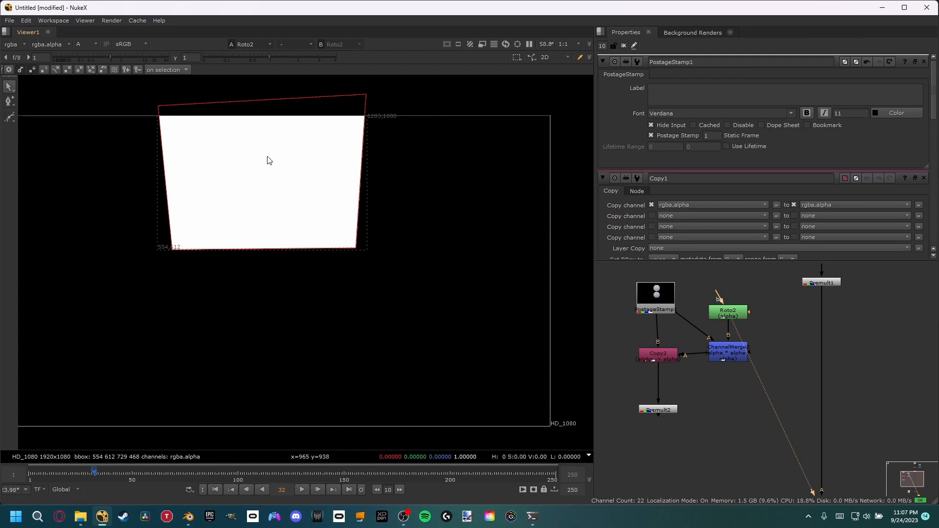
{"action": "left_click", "coordinate": [736, 311]}
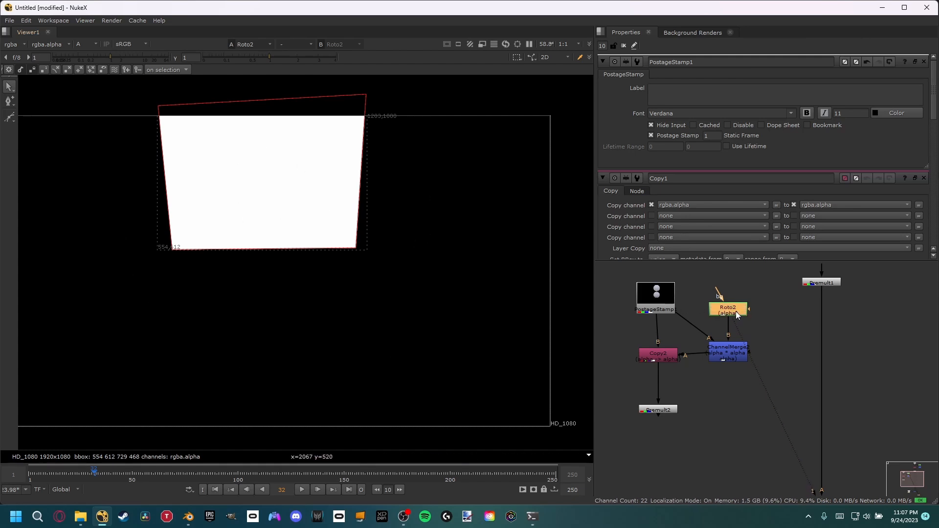
{"action": "key", "text": "Tab"}
{"action": "type", "text": "invert"}
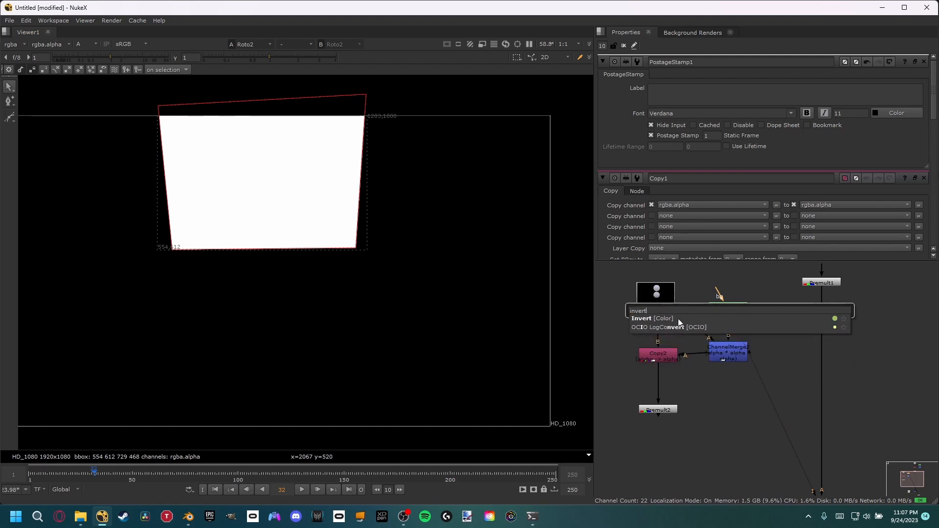
{"action": "key", "text": "Return"}
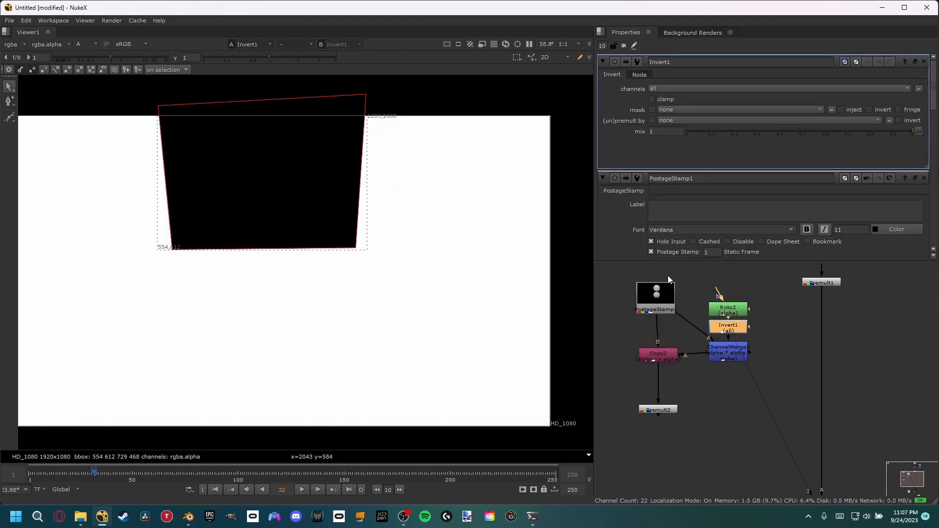
Step: View the alpha of Premult2 and compare it with the alpha at Merge1
{"action": "middle_click_drag", "start_coordinate": [677, 413], "coordinate": [706, 347]}
{"action": "left_click", "coordinate": [669, 399]}
{"action": "key", "text": "1"}
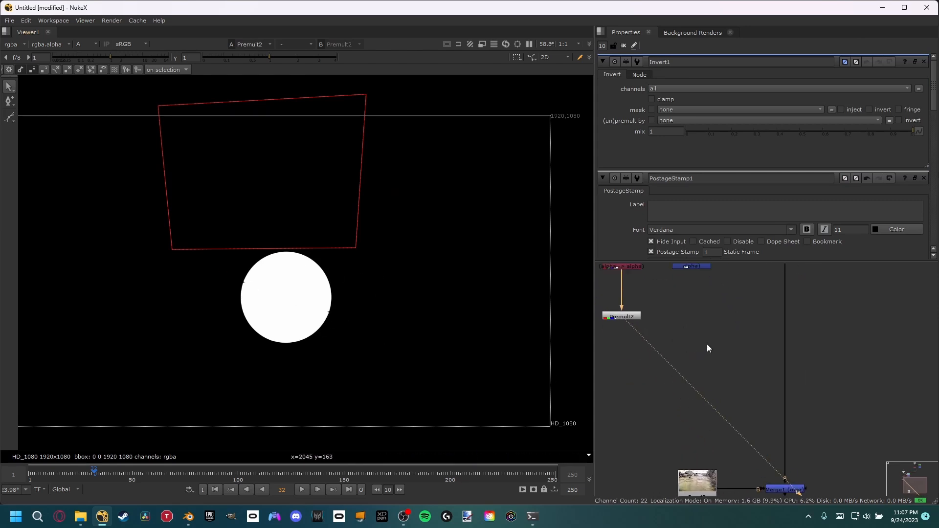
{"action": "left_click", "coordinate": [798, 488]}
{"action": "key", "text": "1"}
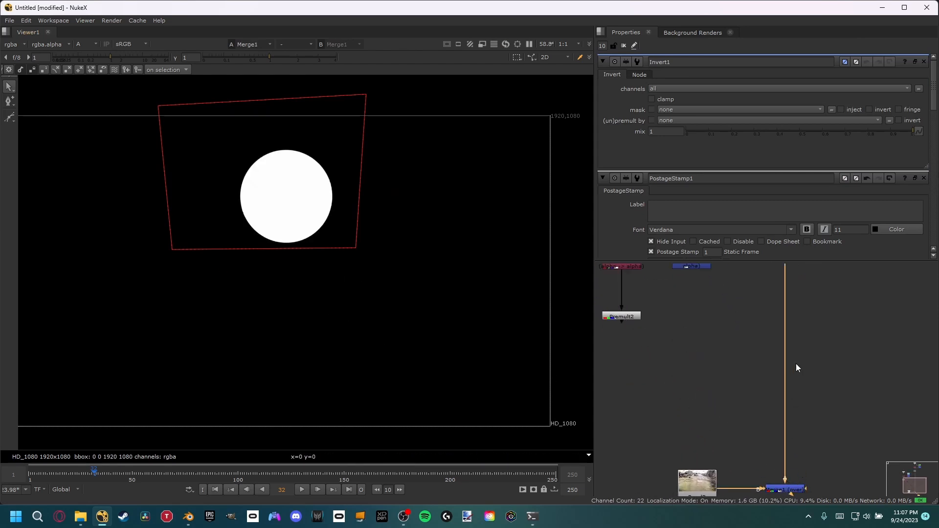
Step: Return the viewer to RGB and merge Premult2 over the main branch between Premult1 and Merge1
{"action": "middle_click_drag", "start_coordinate": [425, 295], "coordinate": [419, 318]}
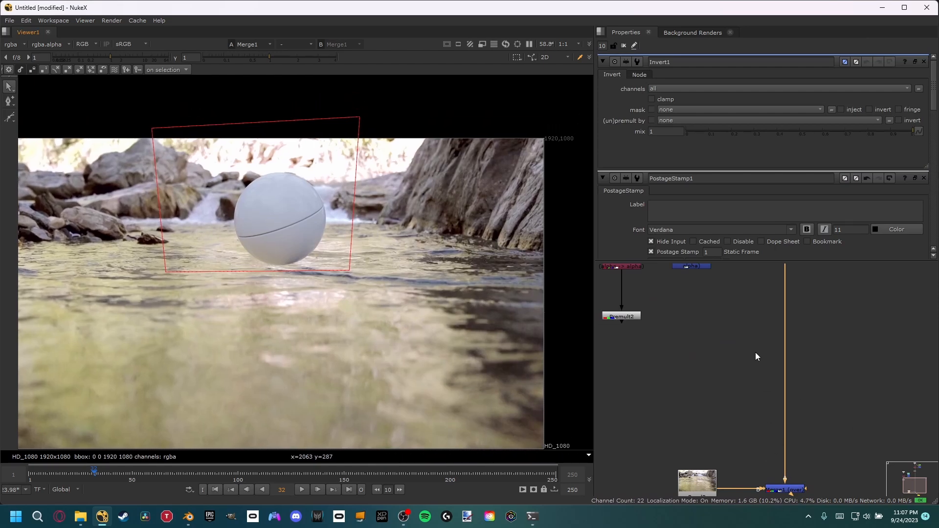
{"action": "key", "text": "m"}
{"action": "left_click_drag", "start_coordinate": [754, 348], "coordinate": [641, 316]}
{"action": "middle_click_drag", "start_coordinate": [641, 316], "coordinate": [669, 314]}
{"action": "left_click", "coordinate": [821, 325]}
{"action": "left_click_drag", "start_coordinate": [815, 322], "coordinate": [817, 320]}
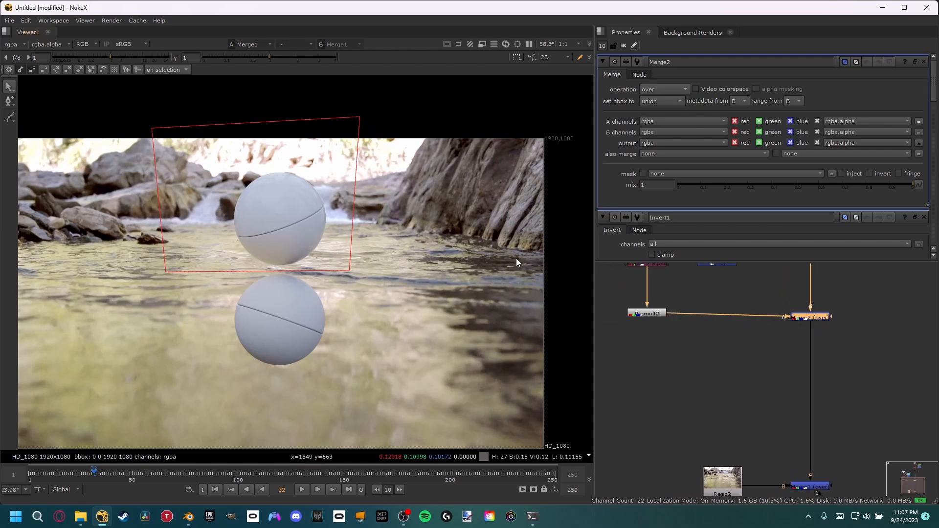
Step: Close all open node properties and save the script as Tutorial_comp.nk
{"action": "left_click", "coordinate": [624, 45]}
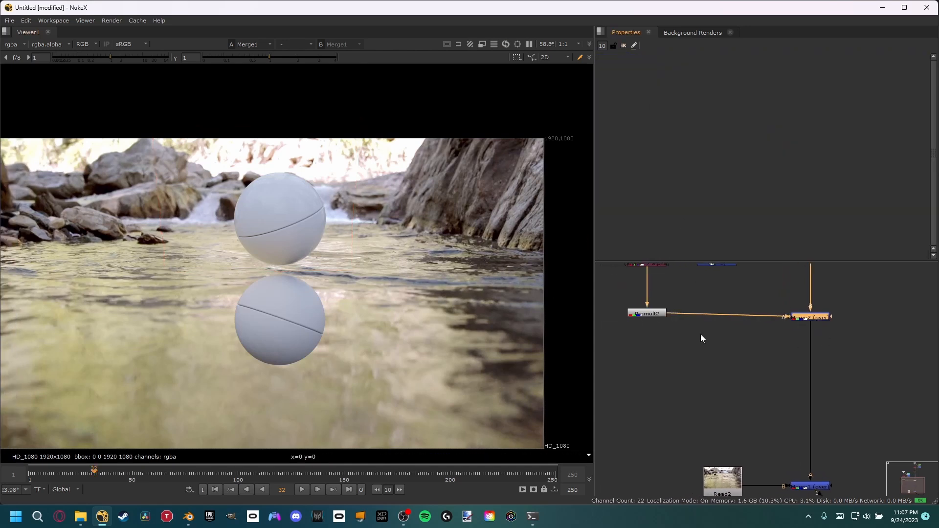
{"action": "middle_click_drag", "start_coordinate": [700, 320], "coordinate": [697, 396]}
{"action": "scroll", "coordinate": [697, 396], "scroll_direction": "down", "scroll_amount": 3}
{"action": "left_click_drag", "start_coordinate": [638, 303], "coordinate": [726, 409]}
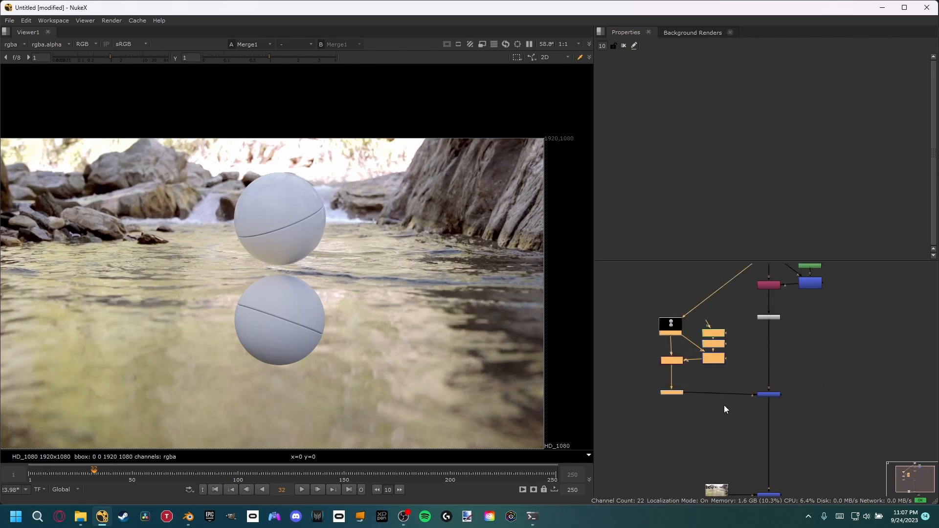
{"action": "left_click", "coordinate": [724, 374]}
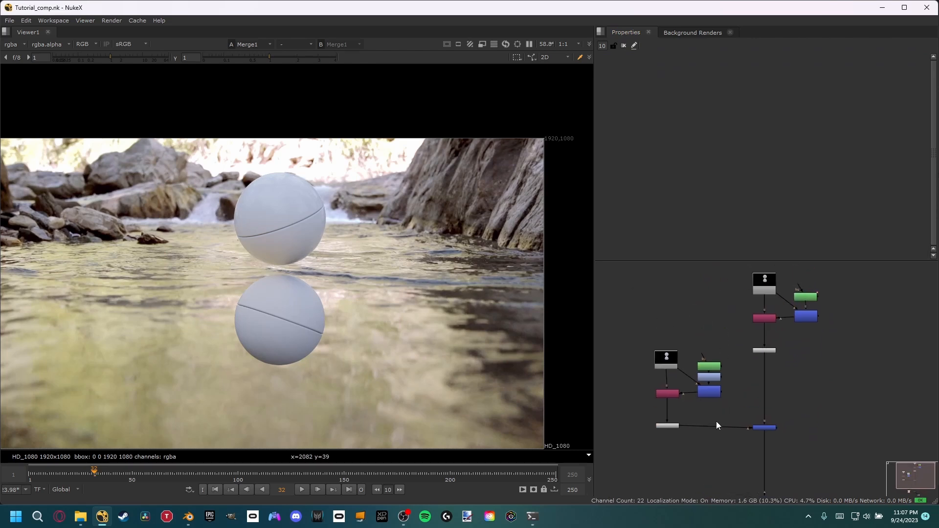
Step: Insert a Grade node between Copy1 and Premult1 in the upper orb's branch
{"action": "scroll", "coordinate": [256, 294], "scroll_direction": "up", "scroll_amount": 4}
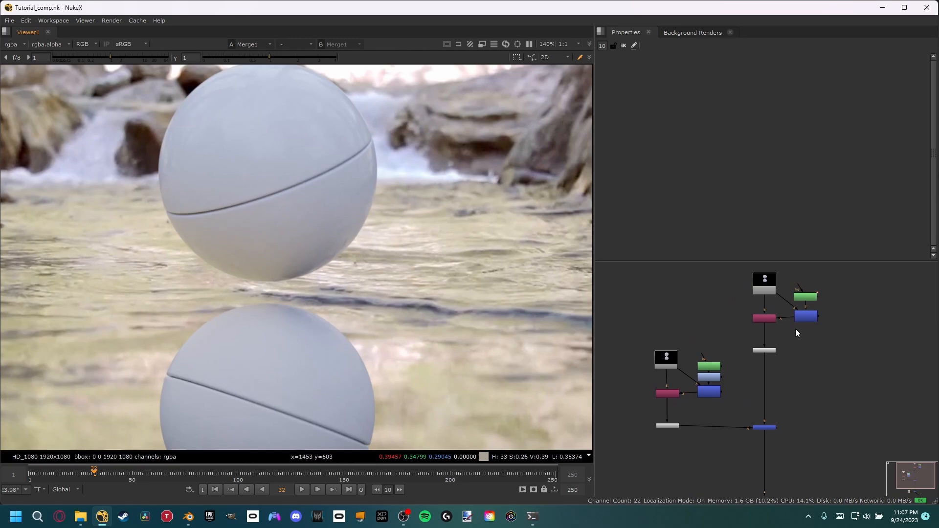
{"action": "scroll", "coordinate": [796, 329], "scroll_direction": "up", "scroll_amount": 5}
{"action": "middle_click_drag", "start_coordinate": [752, 346], "coordinate": [756, 372]}
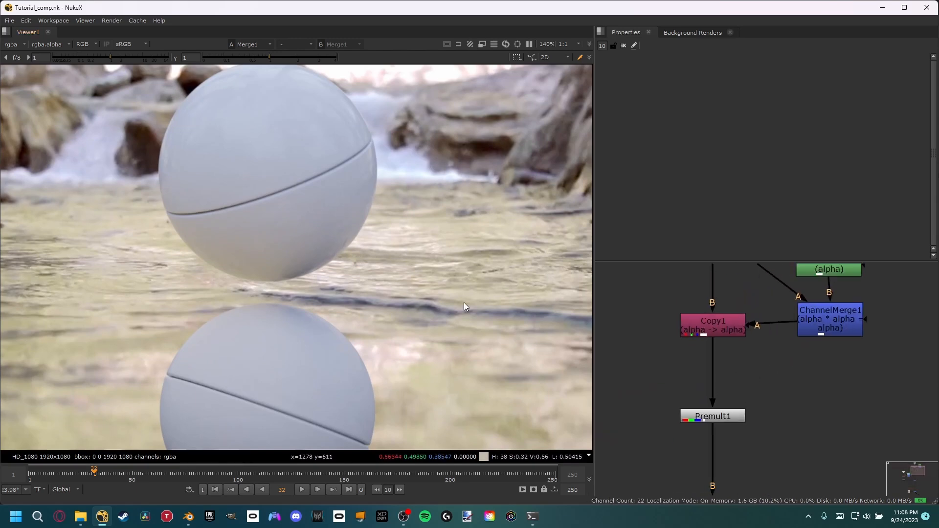
{"action": "key", "text": "g"}
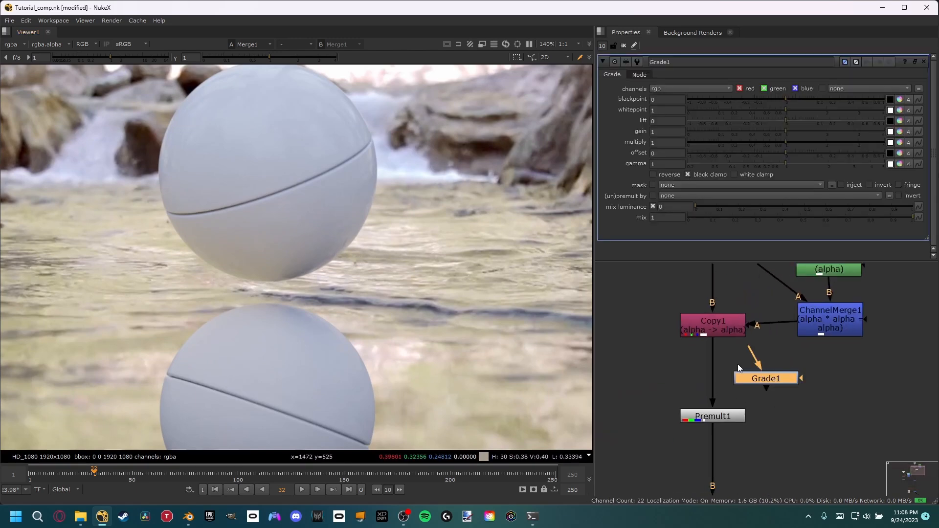
{"action": "left_click", "coordinate": [713, 362]}
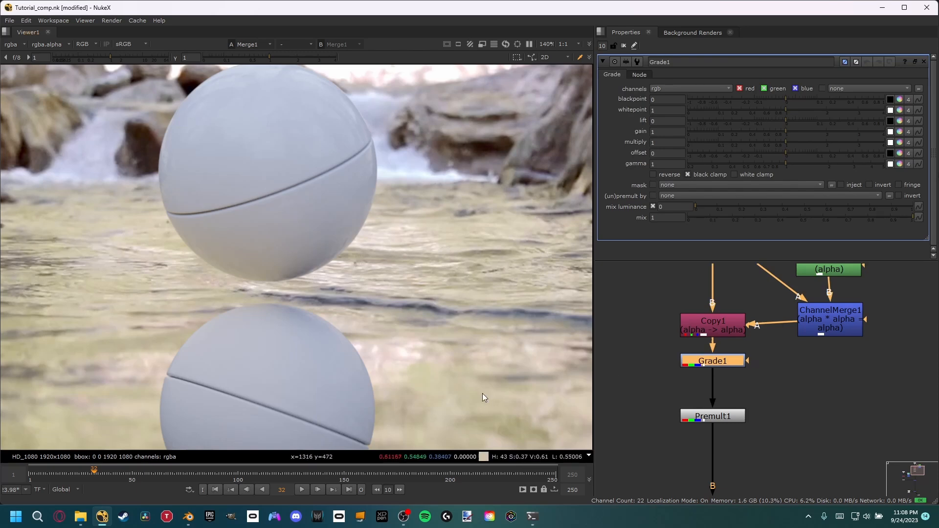
Step: Disable Grade1 and view the original orb render in Read1
{"action": "scroll", "coordinate": [388, 209], "scroll_direction": "down", "scroll_amount": 4}
{"action": "middle_click_drag", "start_coordinate": [364, 240], "coordinate": [408, 327]}
{"action": "scroll", "coordinate": [358, 327], "scroll_direction": "up", "scroll_amount": 4}
{"action": "middle_click_drag", "start_coordinate": [386, 292], "coordinate": [348, 316]}
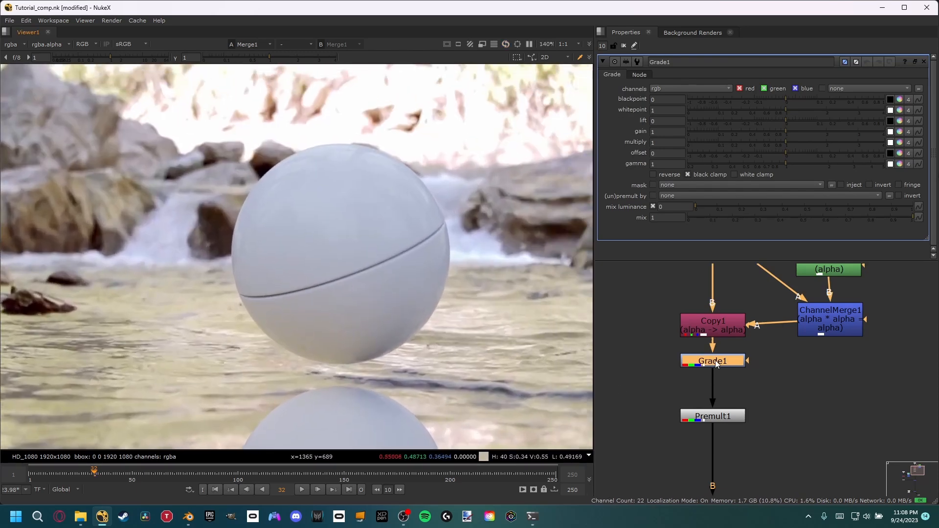
{"action": "key", "text": "d"}
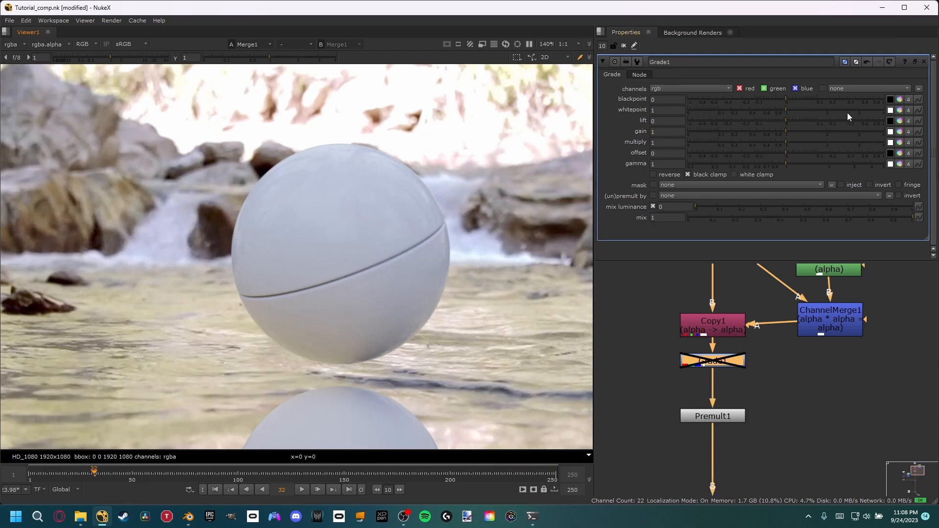
{"action": "middle_click_drag", "start_coordinate": [680, 302], "coordinate": [676, 369]}
{"action": "left_click", "coordinate": [724, 304]}
{"action": "key", "text": "1"}
{"action": "scroll", "coordinate": [293, 300], "scroll_direction": "up", "scroll_amount": 5}
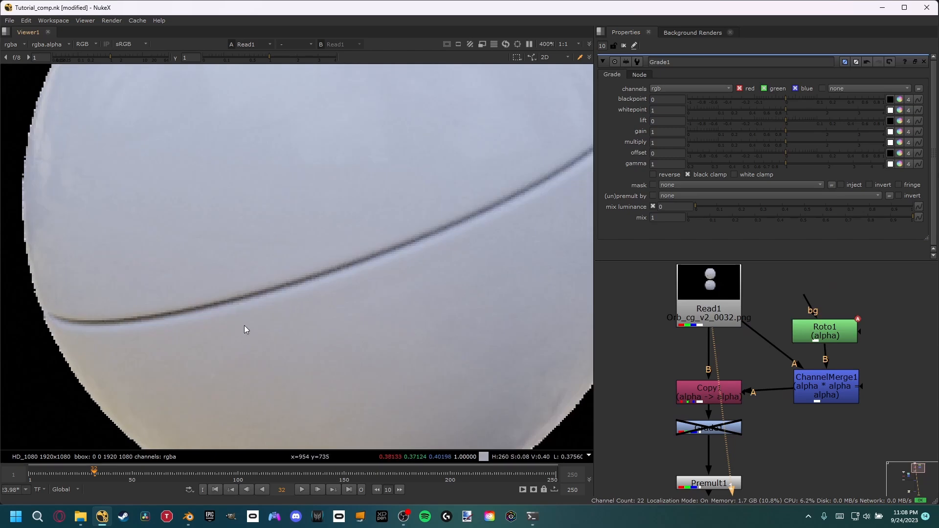
Step: Raise the viewer gamma to 2.3, examine the upper orb's seam for its darkest pixels, and reset the gamma
{"action": "scroll", "coordinate": [342, 289], "scroll_direction": "down", "scroll_amount": 5}
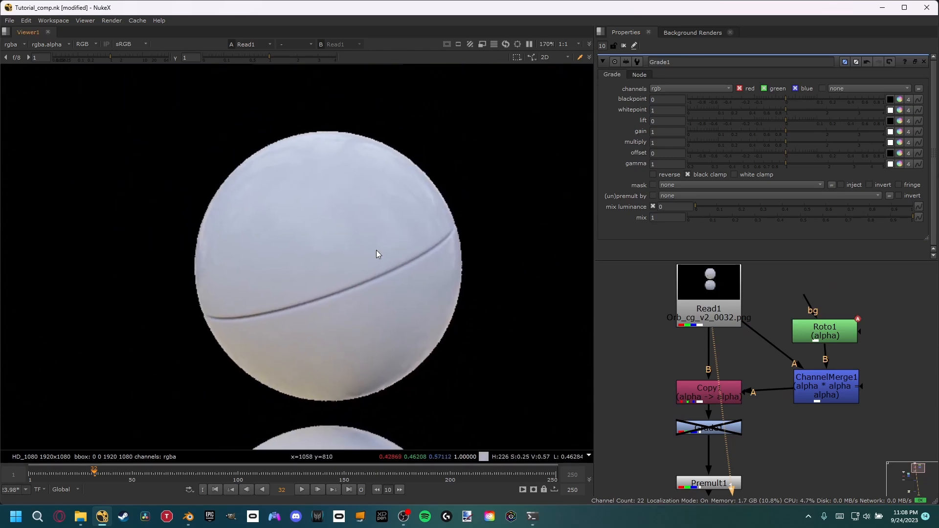
{"action": "scroll", "coordinate": [335, 239], "scroll_direction": "up", "scroll_amount": 3}
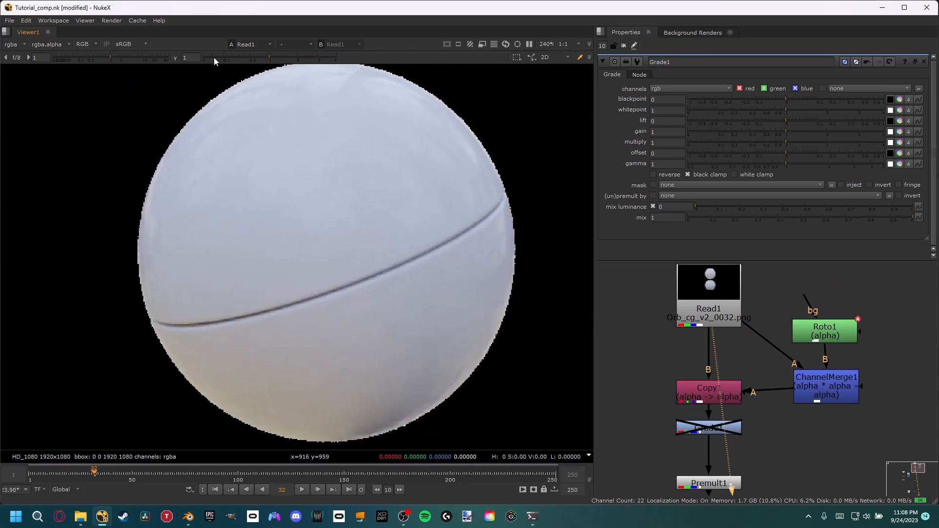
{"action": "mouse_move", "coordinate": [252, 59]}
{"action": "left_mouse_down"}
{"action": "mouse_move", "coordinate": [223, 55]}
{"action": "mouse_move", "coordinate": [313, 60]}
{"action": "mouse_move", "coordinate": [230, 63]}
{"action": "mouse_move", "coordinate": [268, 68]}
{"action": "left_mouse_up"}
{"action": "left_click_drag", "start_coordinate": [289, 65], "coordinate": [303, 66]}
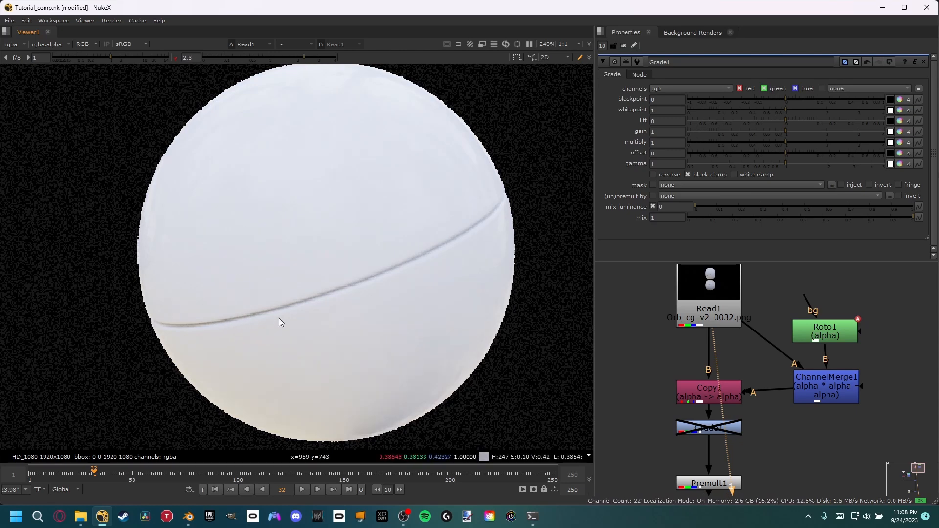
{"action": "scroll", "coordinate": [208, 349], "scroll_direction": "up", "scroll_amount": 5}
{"action": "scroll", "coordinate": [259, 303], "scroll_direction": "up", "scroll_amount": 5}
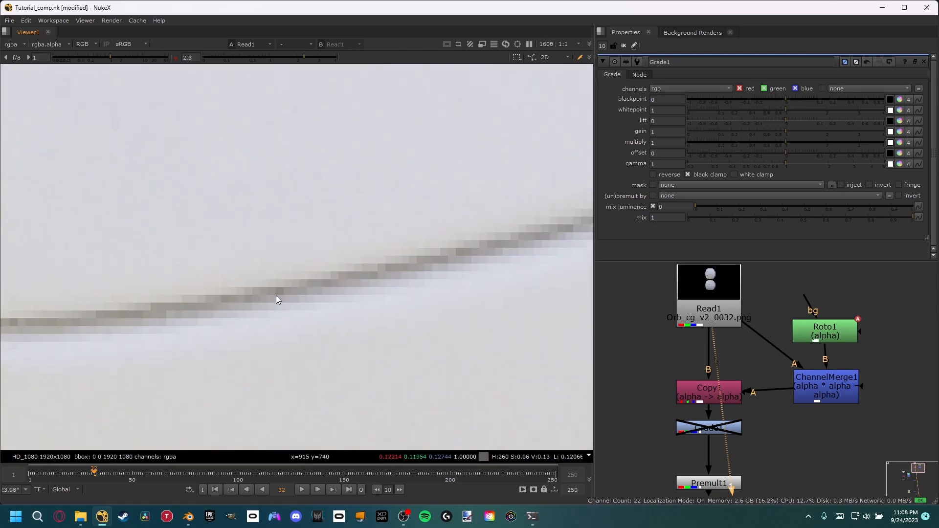
{"action": "left_click", "coordinate": [272, 60]}
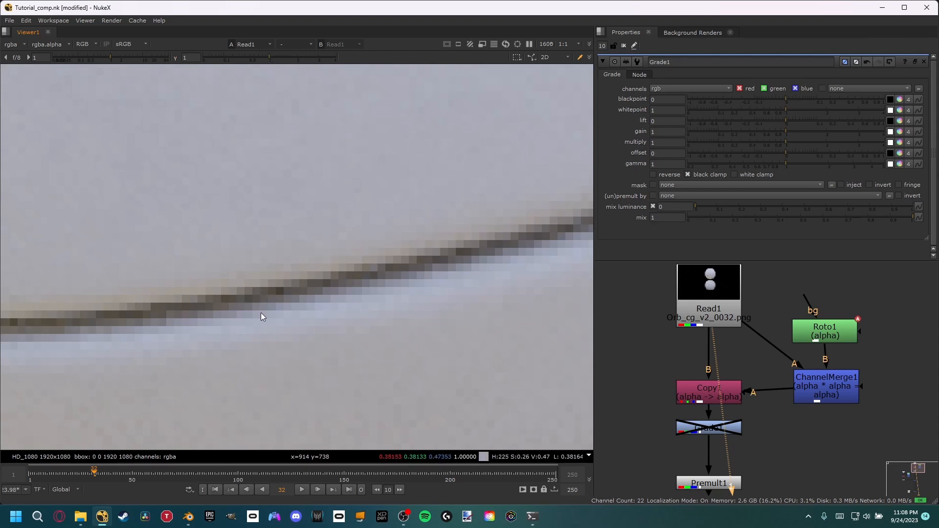
{"action": "scroll", "coordinate": [342, 258], "scroll_direction": "up", "scroll_amount": 3}
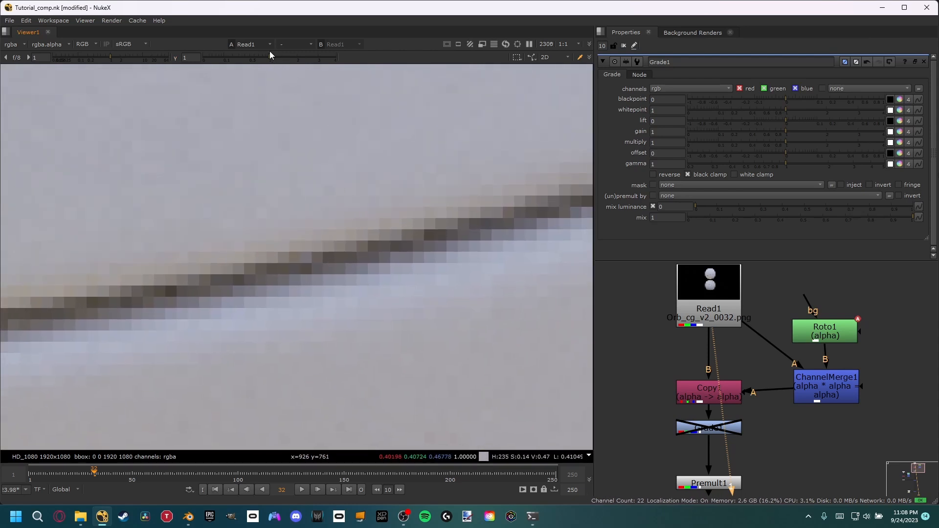
Step: With the viewer gamma at 2.4, sample a dark pixel in the upper orb's seam as Grade1's blackpoint and reset the gamma
{"action": "left_click_drag", "start_coordinate": [269, 55], "coordinate": [307, 55]}
{"action": "scroll", "coordinate": [444, 154], "scroll_direction": "up", "scroll_amount": 2}
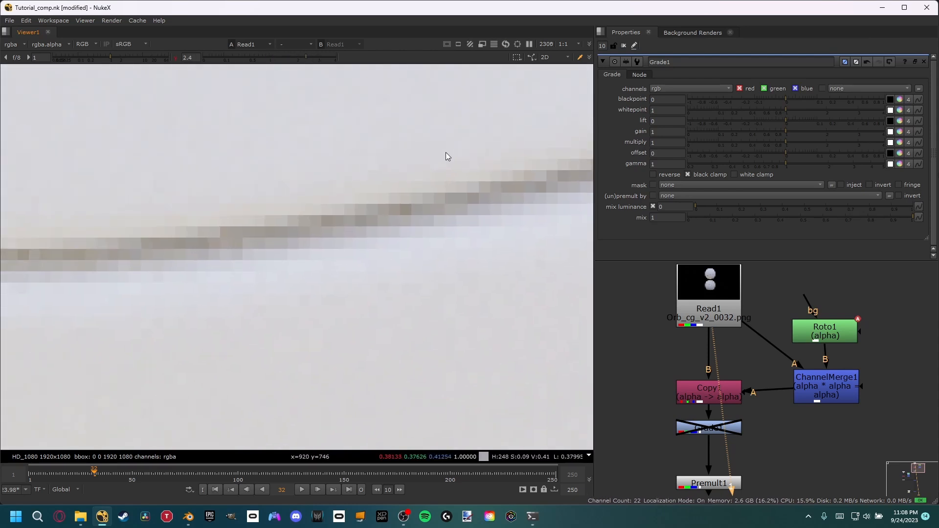
{"action": "scroll", "coordinate": [396, 233], "scroll_direction": "up", "scroll_amount": 3}
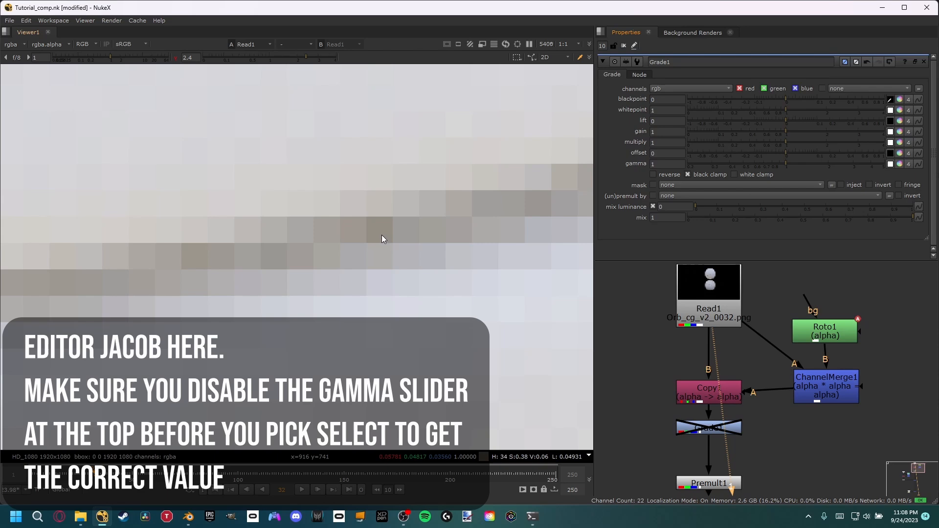
{"action": "left_click", "coordinate": [382, 239], "text": "ctrl"}
{"action": "left_click", "coordinate": [890, 100]}
{"action": "scroll", "coordinate": [316, 181], "scroll_direction": "down", "scroll_amount": 6}
{"action": "scroll", "coordinate": [358, 164], "scroll_direction": "down", "scroll_amount": 5}
{"action": "middle_click_drag", "start_coordinate": [358, 146], "coordinate": [287, 246]}
{"action": "left_click", "coordinate": [295, 57], "text": "ctrl"}
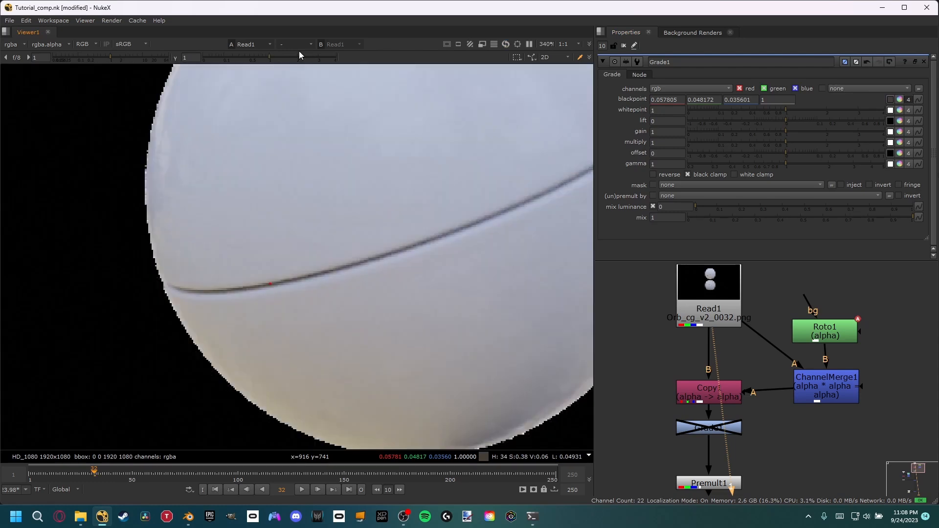
Step: Lower the viewer gamma to 0.18 to examine the upper orb for its brightest area, and reset the gamma
{"action": "middle_click_drag", "start_coordinate": [359, 78], "coordinate": [328, 147]}
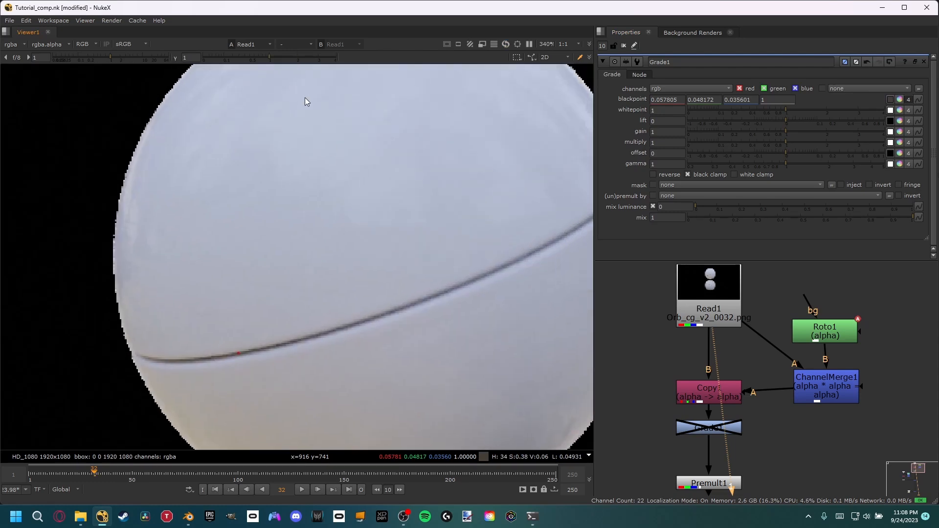
{"action": "middle_click_drag", "start_coordinate": [352, 115], "coordinate": [330, 136]}
{"action": "scroll", "coordinate": [312, 78], "scroll_direction": "down", "scroll_amount": 2}
{"action": "left_click_drag", "start_coordinate": [269, 57], "coordinate": [240, 58]}
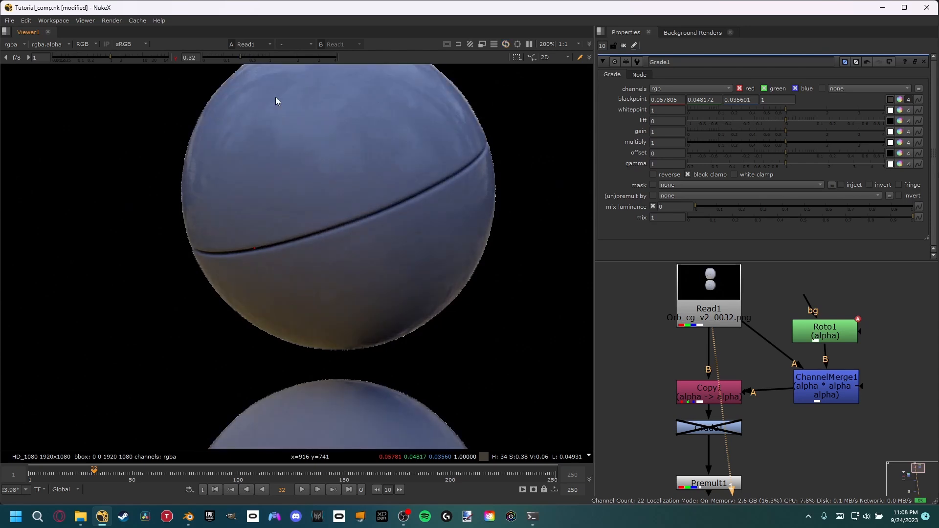
{"action": "middle_click_drag", "start_coordinate": [253, 86], "coordinate": [251, 142]}
{"action": "left_click_drag", "start_coordinate": [237, 61], "coordinate": [230, 58]}
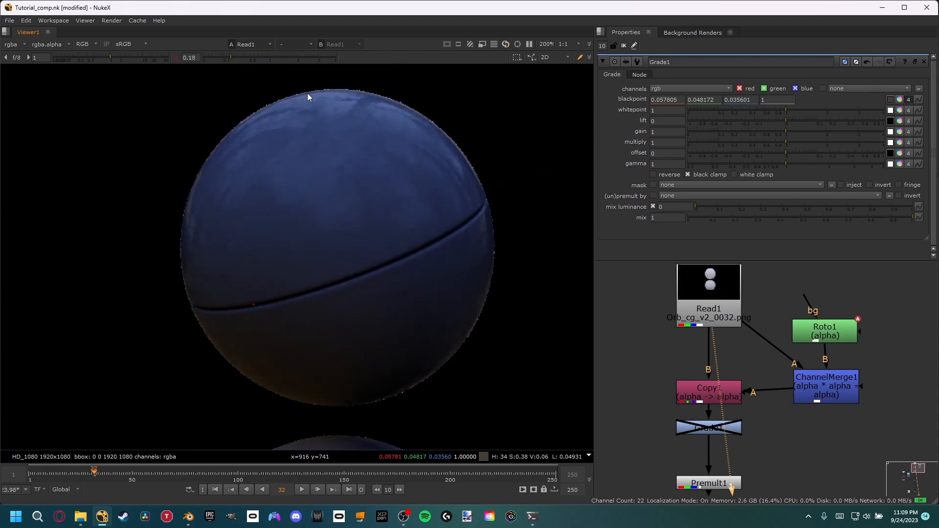
{"action": "left_click", "coordinate": [290, 59], "text": "ctrl"}
Step: Sample a small bright area near the top of the upper orb as Grade1's whitepoint
{"action": "scroll", "coordinate": [343, 103], "scroll_direction": "up", "scroll_amount": 4}
{"action": "middle_click_drag", "start_coordinate": [343, 102], "coordinate": [352, 161]}
{"action": "scroll", "coordinate": [365, 167], "scroll_direction": "up", "scroll_amount": 7}
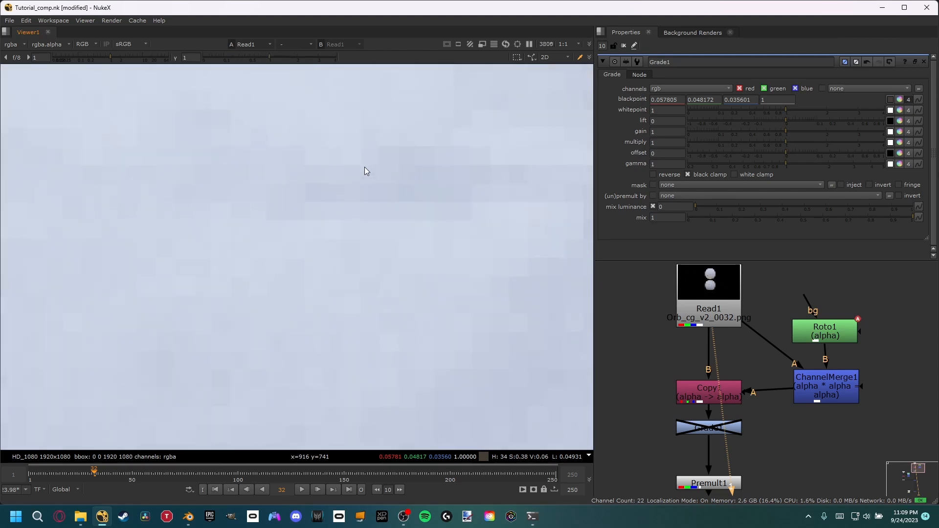
{"action": "scroll", "coordinate": [330, 145], "scroll_direction": "up", "scroll_amount": 1}
{"action": "left_click", "coordinate": [890, 110]}
{"action": "left_click_drag", "start_coordinate": [299, 159], "coordinate": [319, 159], "text": "ctrl+shift"}
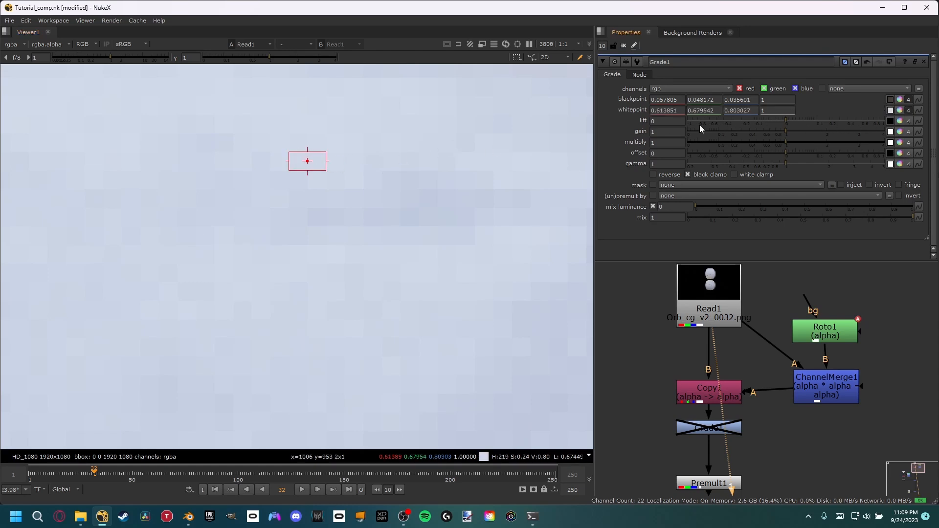
{"action": "scroll", "coordinate": [341, 166], "scroll_direction": "down", "scroll_amount": 15}
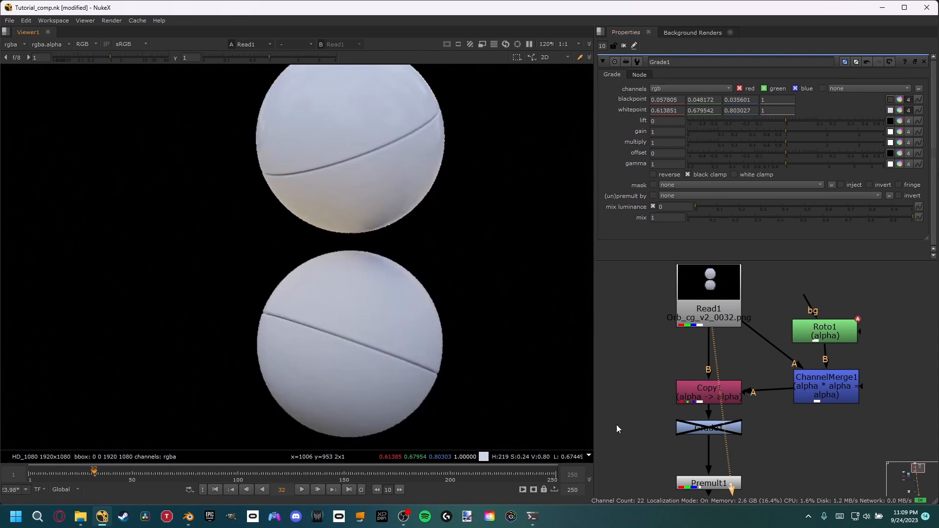
Step: View the river footage in Read2
{"action": "middle_click_drag", "start_coordinate": [648, 454], "coordinate": [741, 242]}
{"action": "scroll", "coordinate": [712, 355], "scroll_direction": "down", "scroll_amount": 5}
{"action": "middle_click_drag", "start_coordinate": [699, 428], "coordinate": [709, 307]}
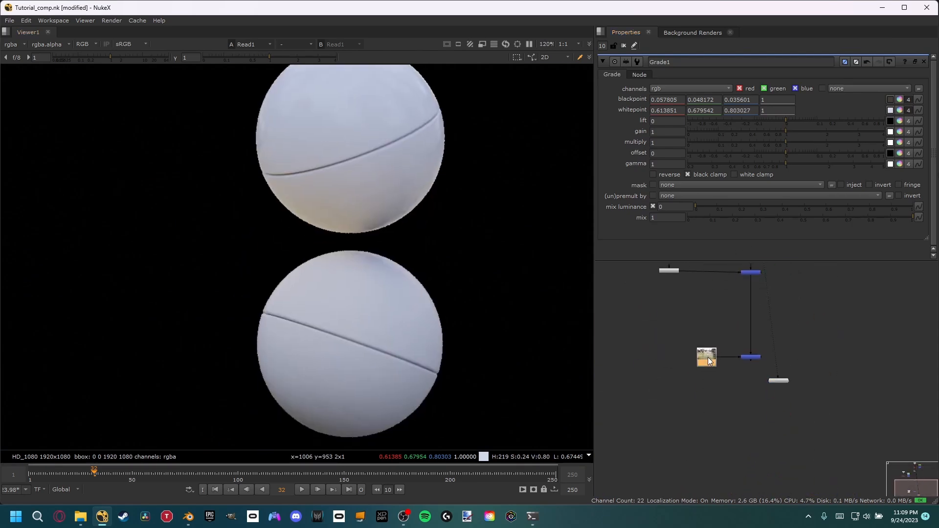
{"action": "key", "text": "1"}
{"action": "scroll", "coordinate": [389, 214], "scroll_direction": "down", "scroll_amount": 5}
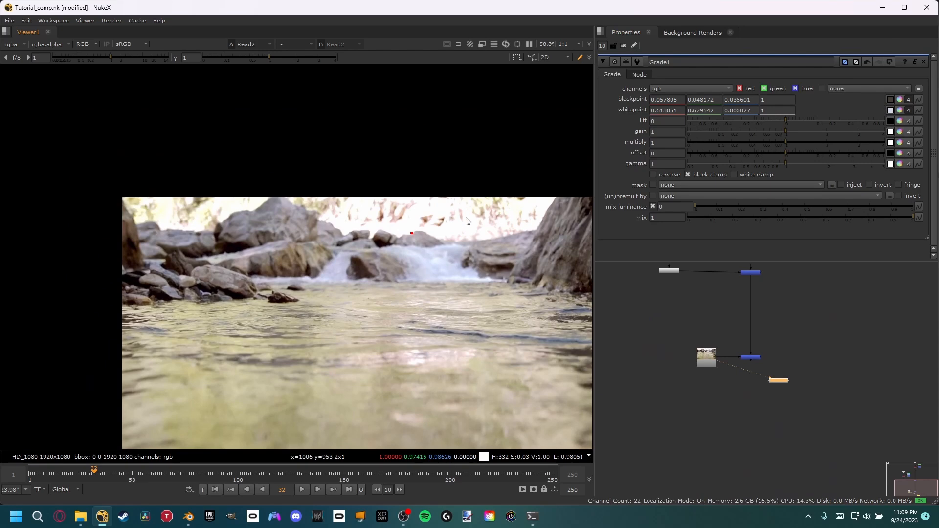
{"action": "scroll", "coordinate": [446, 249], "scroll_direction": "up", "scroll_amount": 7}
Step: Raise the viewer gamma to 3.65, examine the shadows under the riverside rocks for the darkest pixels, and reset the gamma
{"action": "left_click_drag", "start_coordinate": [270, 58], "coordinate": [329, 61]}
{"action": "middle_click_drag", "start_coordinate": [320, 162], "coordinate": [454, 140]}
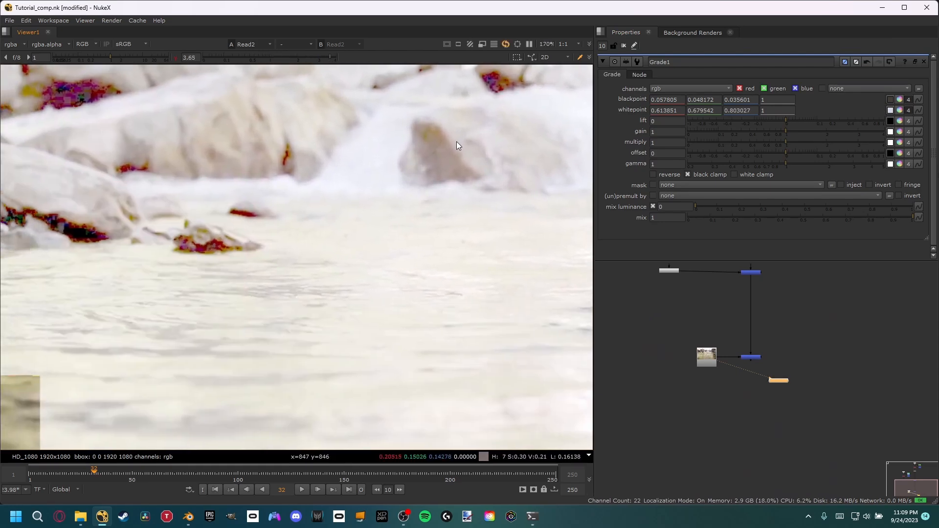
{"action": "scroll", "coordinate": [137, 251], "scroll_direction": "up", "scroll_amount": 10}
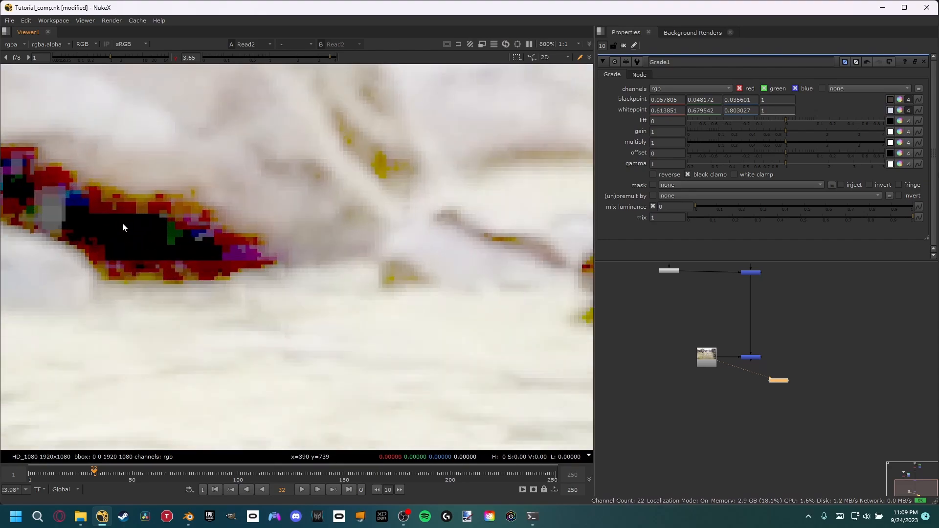
{"action": "scroll", "coordinate": [104, 218], "scroll_direction": "down", "scroll_amount": 10}
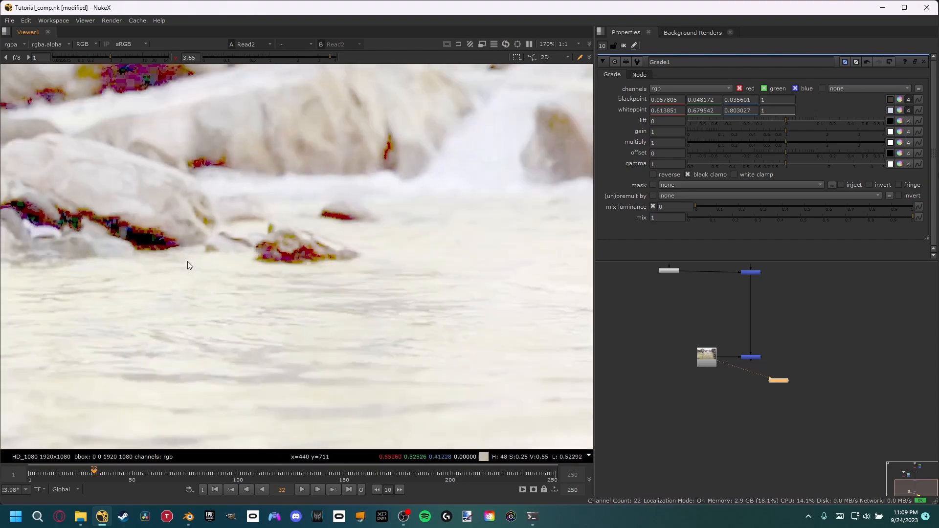
{"action": "scroll", "coordinate": [276, 239], "scroll_direction": "up", "scroll_amount": 8}
{"action": "scroll", "coordinate": [294, 264], "scroll_direction": "up", "scroll_amount": 3}
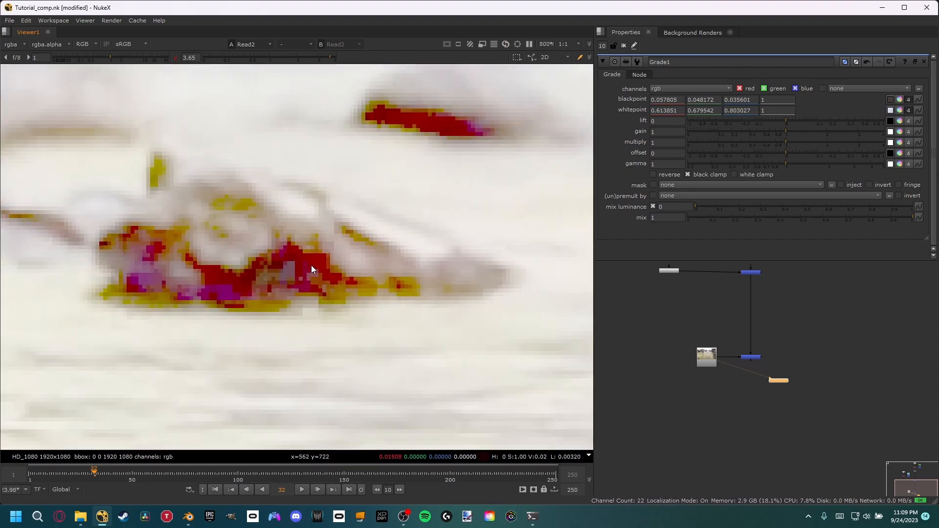
{"action": "scroll", "coordinate": [209, 310], "scroll_direction": "up", "scroll_amount": 5}
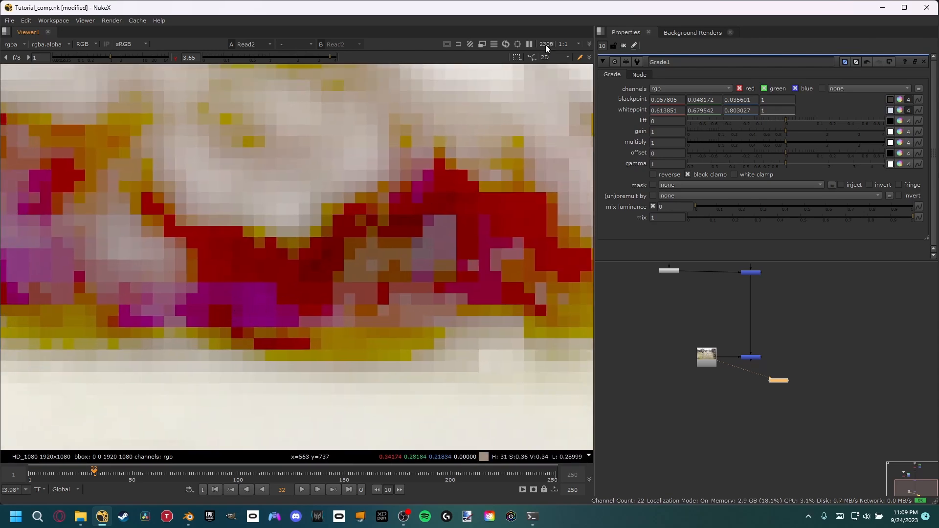
{"action": "left_click", "coordinate": [288, 57], "text": "ctrl"}
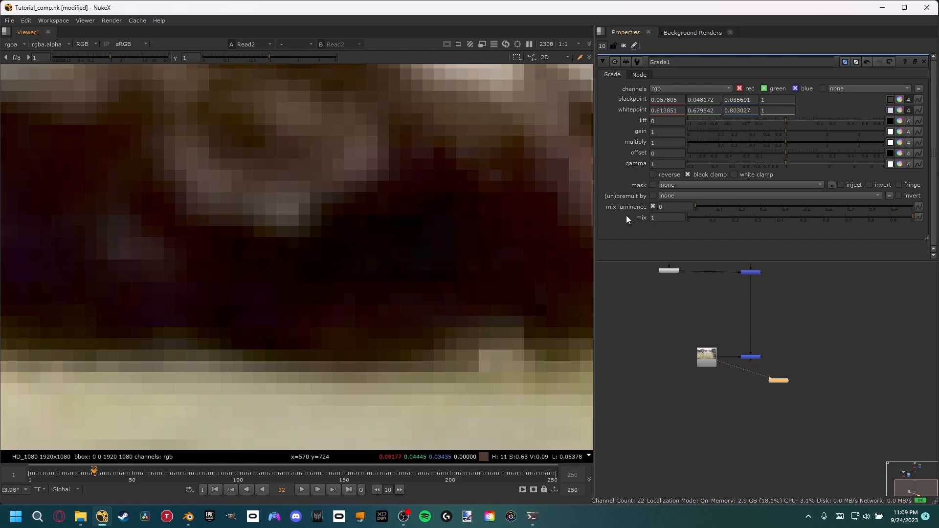
Step: Sample the darkest pixels in the shadow under the riverside rocks as Grade1's lift
{"action": "left_click", "coordinate": [890, 122]}
{"action": "left_click", "coordinate": [337, 242], "text": "ctrl"}
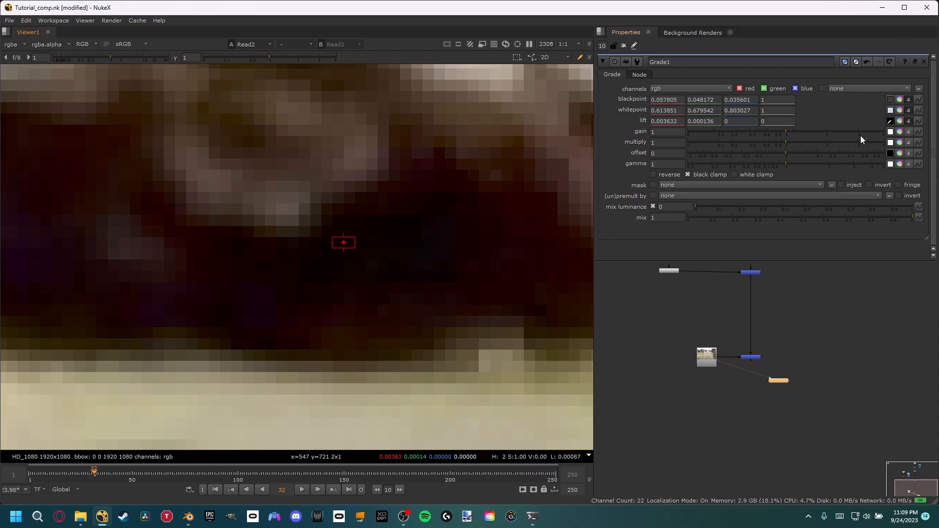
{"action": "left_click", "coordinate": [888, 123]}
Step: Lower the viewer gamma to 0.085, examine the waterfall for its brightest pixels, and reset the gamma
{"action": "scroll", "coordinate": [431, 201], "scroll_direction": "down", "scroll_amount": 8}
{"action": "middle_click_drag", "start_coordinate": [497, 140], "coordinate": [104, 305]}
{"action": "scroll", "coordinate": [285, 127], "scroll_direction": "down", "scroll_amount": 3}
{"action": "left_click_drag", "start_coordinate": [277, 58], "coordinate": [221, 60]}
{"action": "scroll", "coordinate": [299, 147], "scroll_direction": "down", "scroll_amount": 6}
{"action": "middle_click_drag", "start_coordinate": [312, 151], "coordinate": [300, 191]}
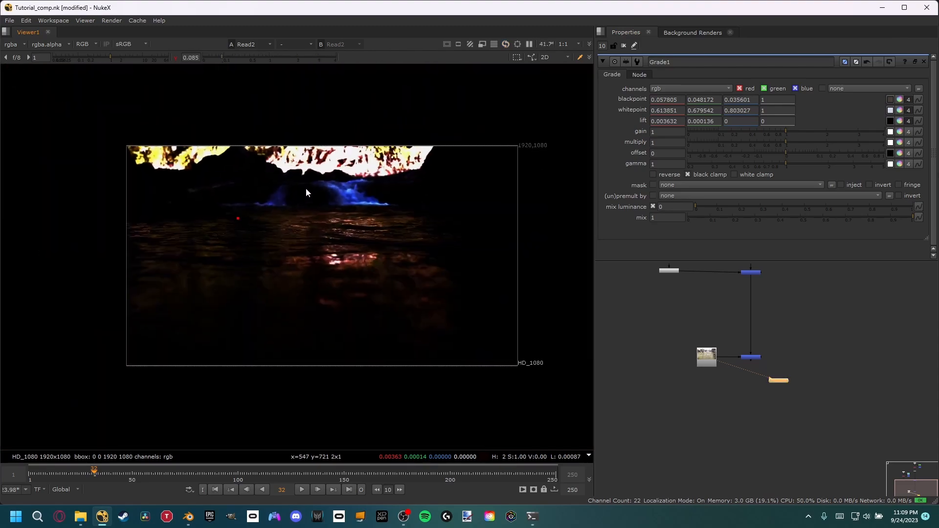
{"action": "scroll", "coordinate": [320, 153], "scroll_direction": "up", "scroll_amount": 5}
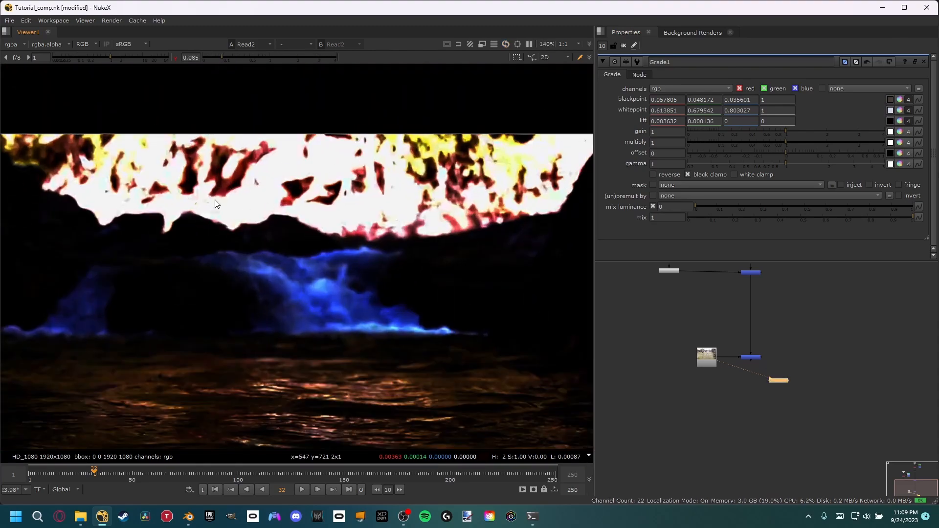
{"action": "scroll", "coordinate": [404, 335], "scroll_direction": "up", "scroll_amount": 12}
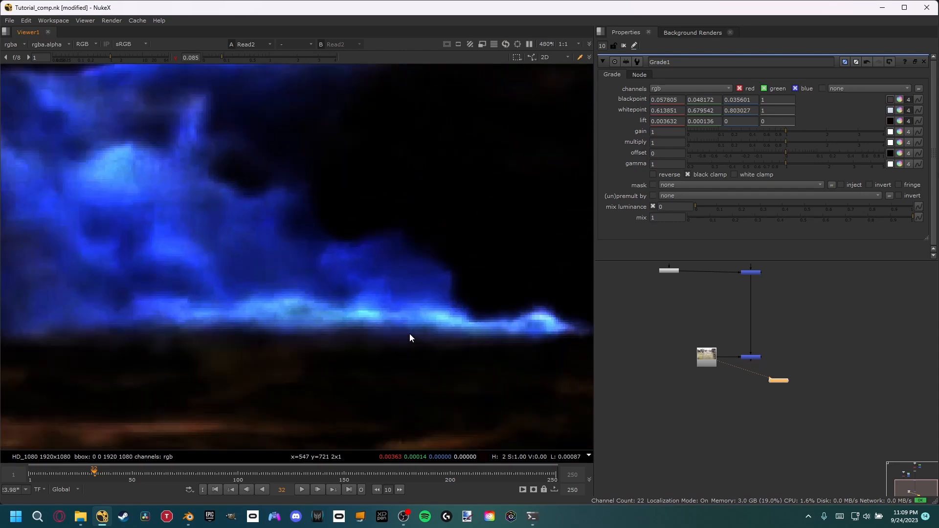
{"action": "scroll", "coordinate": [424, 311], "scroll_direction": "up", "scroll_amount": 3}
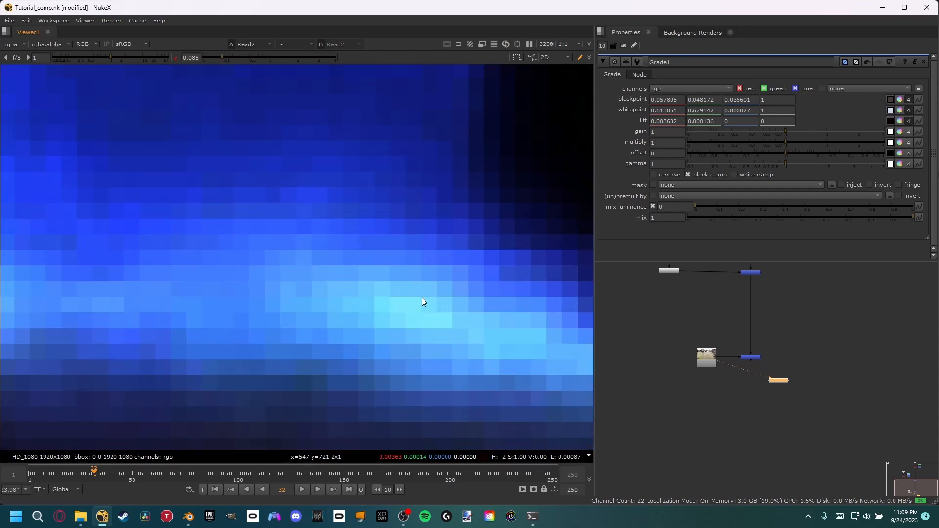
{"action": "left_click", "coordinate": [277, 57]}
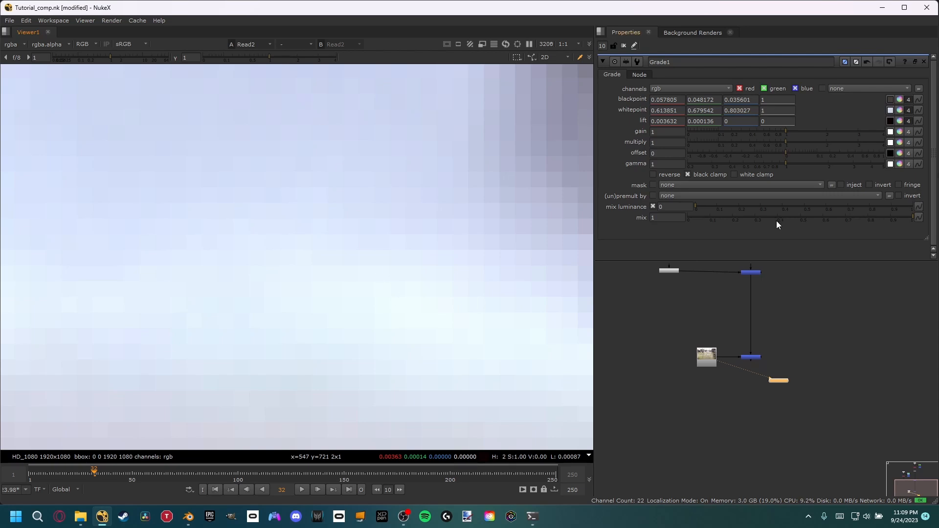
Step: Sample the brightest foam pixels at the base of the waterfall as Grade1's gain
{"action": "left_click", "coordinate": [891, 132]}
{"action": "left_click", "coordinate": [405, 320], "text": "ctrl"}
{"action": "left_click", "coordinate": [891, 131]}
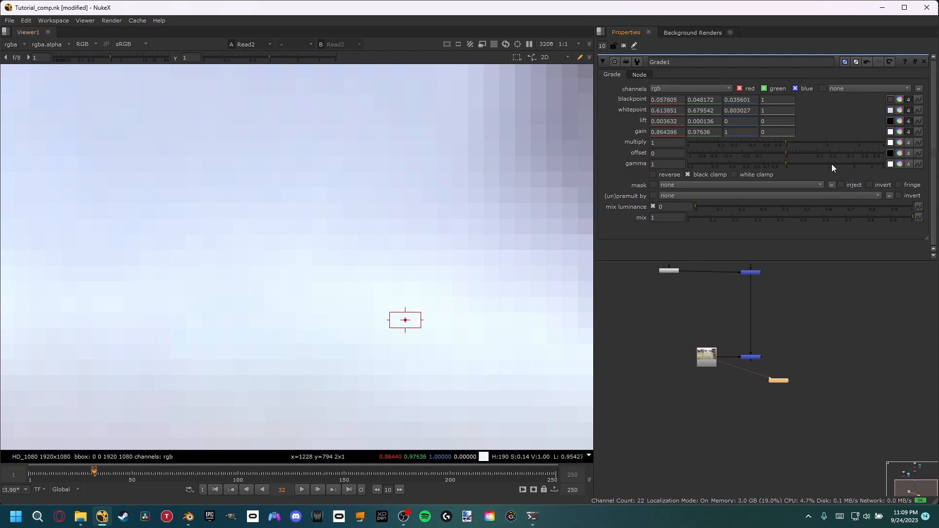
Step: View the full composite from Merge1 in the viewer
{"action": "scroll", "coordinate": [421, 241], "scroll_direction": "down", "scroll_amount": 15}
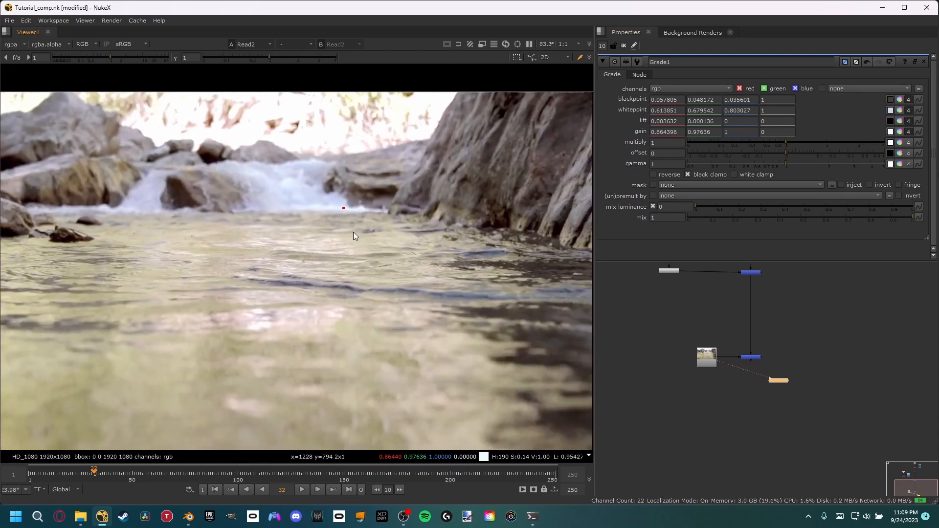
{"action": "scroll", "coordinate": [372, 235], "scroll_direction": "down", "scroll_amount": 2}
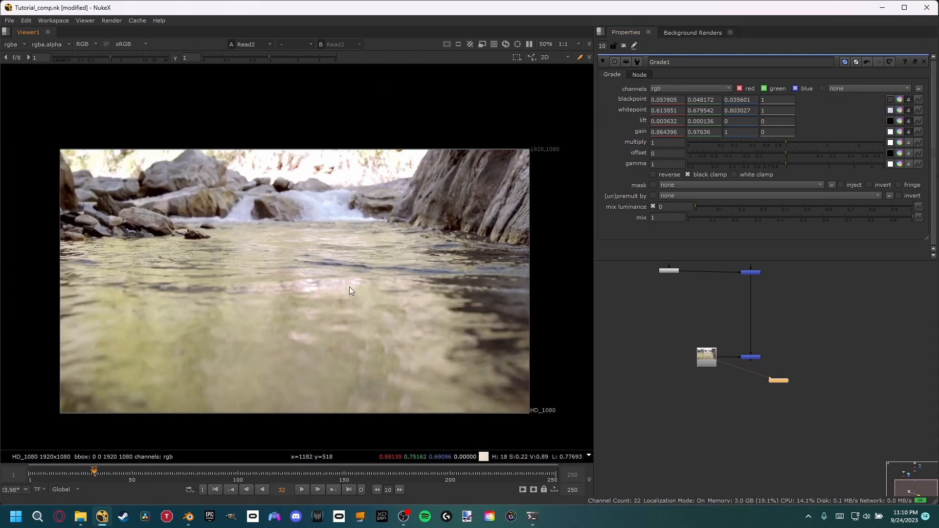
{"action": "left_click", "coordinate": [756, 359]}
{"action": "key", "text": "1"}
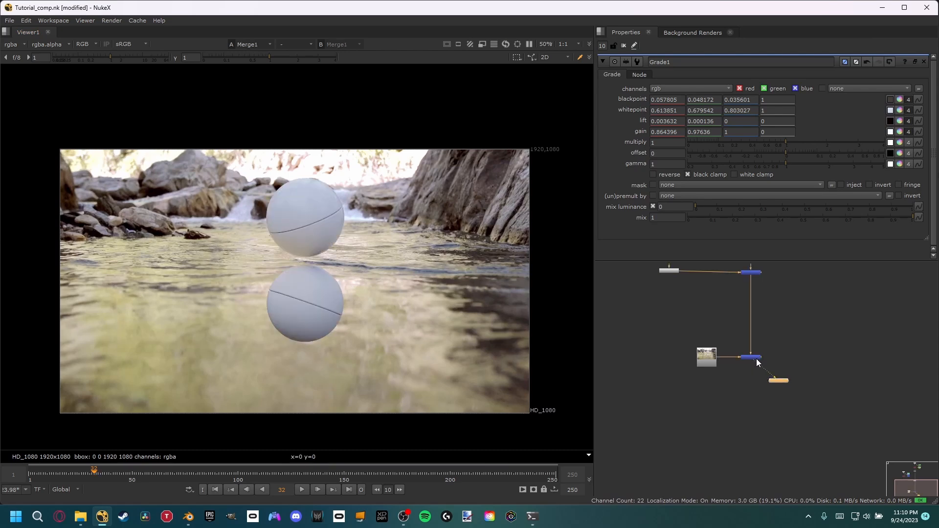
Step: Re-enable the Grade1 node between Copy1 and Premult1 in the upper orb's branch
{"action": "middle_click_drag", "start_coordinate": [734, 291], "coordinate": [760, 419]}
{"action": "middle_click_drag", "start_coordinate": [770, 339], "coordinate": [756, 383]}
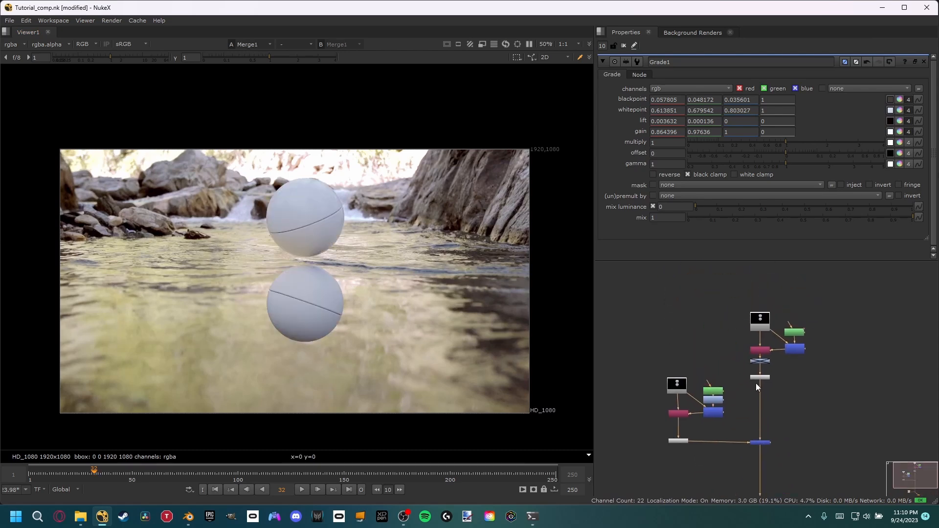
{"action": "scroll", "coordinate": [756, 383], "scroll_direction": "up", "scroll_amount": 5}
{"action": "middle_click_drag", "start_coordinate": [803, 322], "coordinate": [797, 325]}
{"action": "left_click", "coordinate": [777, 319]}
{"action": "key", "text": "d"}
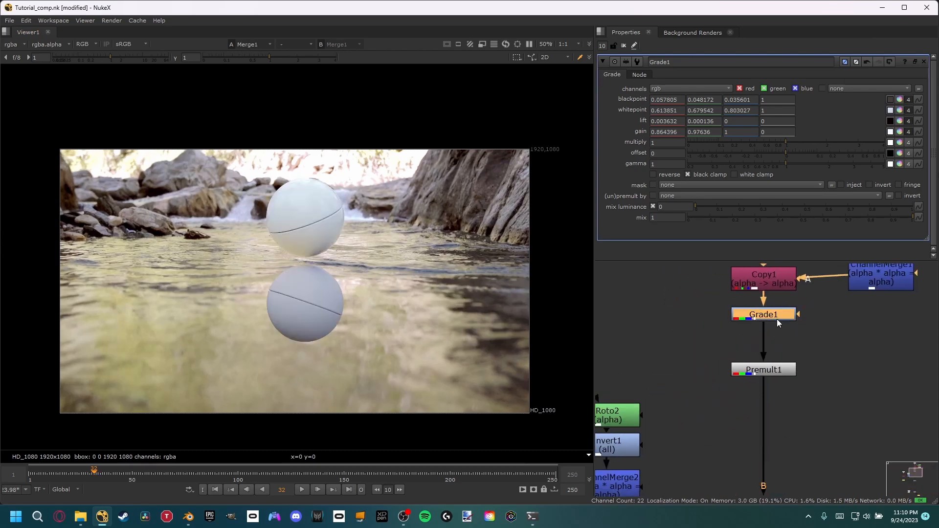
Step: Split Grade1's gamma into separate channels and set red to 1.03 while comparing the orb and plate in the red channel
{"action": "scroll", "coordinate": [306, 210], "scroll_direction": "up", "scroll_amount": 3}
{"action": "scroll", "coordinate": [315, 226], "scroll_direction": "up", "scroll_amount": 3}
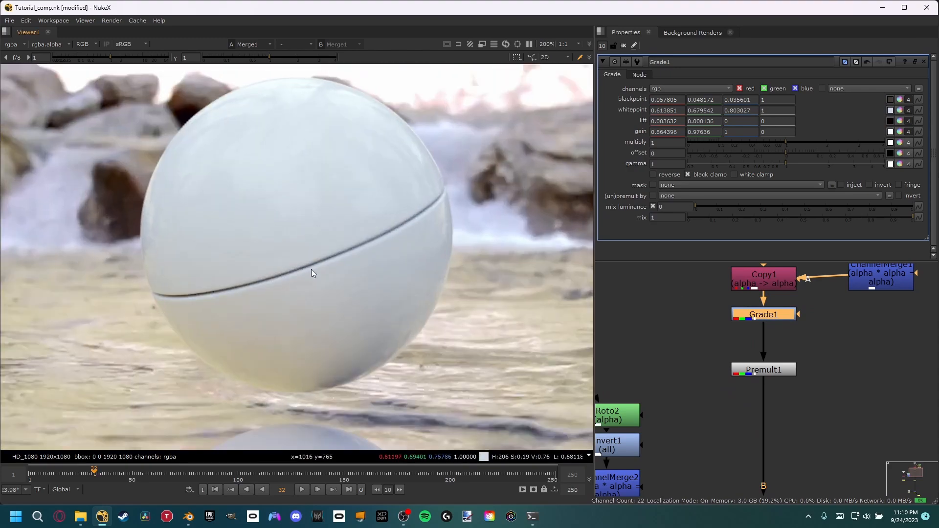
{"action": "scroll", "coordinate": [315, 267], "scroll_direction": "down", "scroll_amount": 6}
{"action": "scroll", "coordinate": [315, 267], "scroll_direction": "up", "scroll_amount": 3}
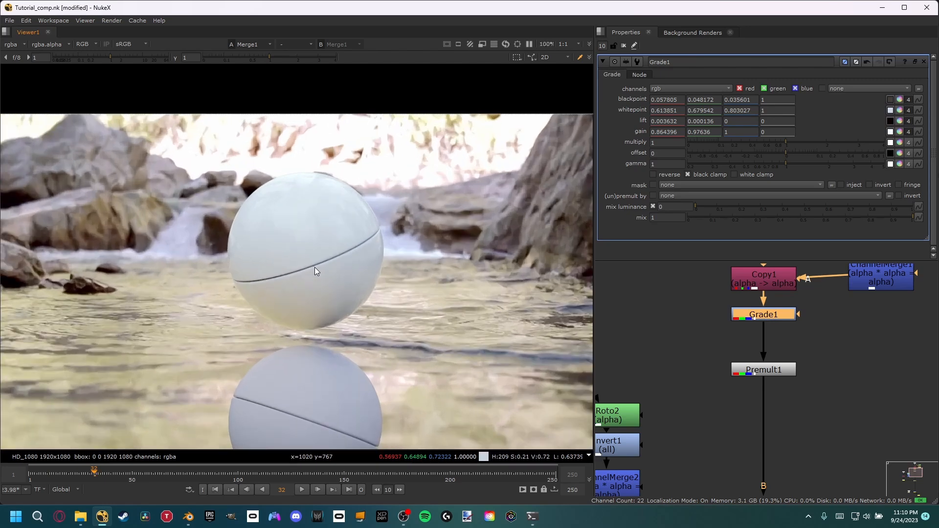
{"action": "scroll", "coordinate": [315, 267], "scroll_direction": "up", "scroll_amount": 4}
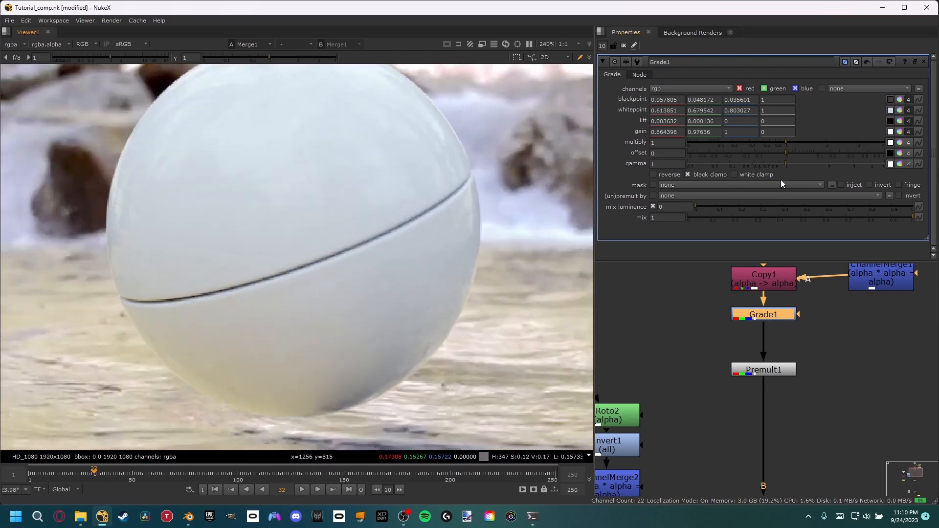
{"action": "scroll", "coordinate": [319, 196], "scroll_direction": "down", "scroll_amount": 1}
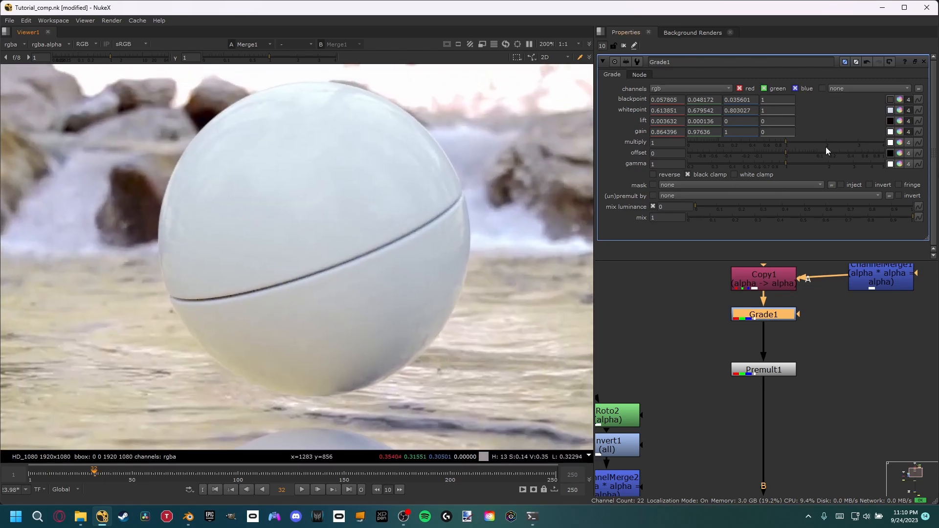
{"action": "left_click", "coordinate": [899, 164]}
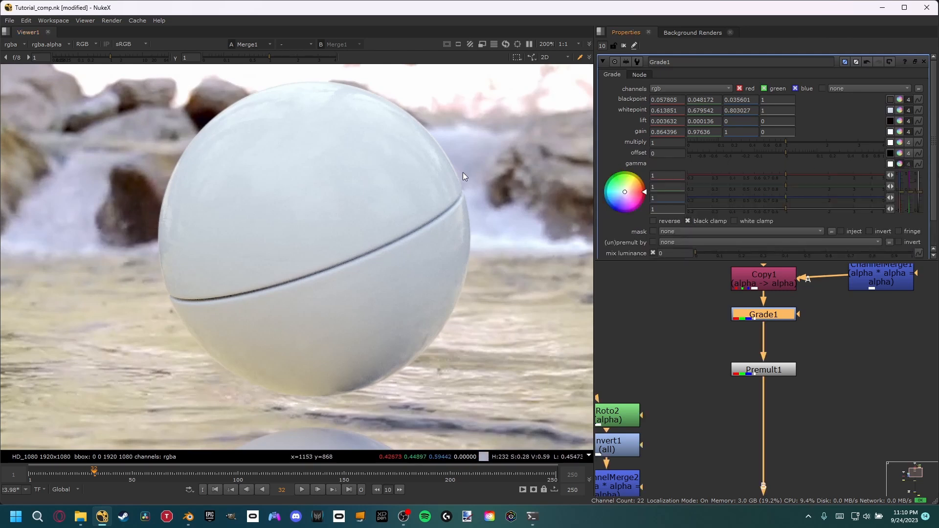
{"action": "key", "text": "r"}
{"action": "middle_click_drag", "start_coordinate": [418, 186], "coordinate": [373, 208]}
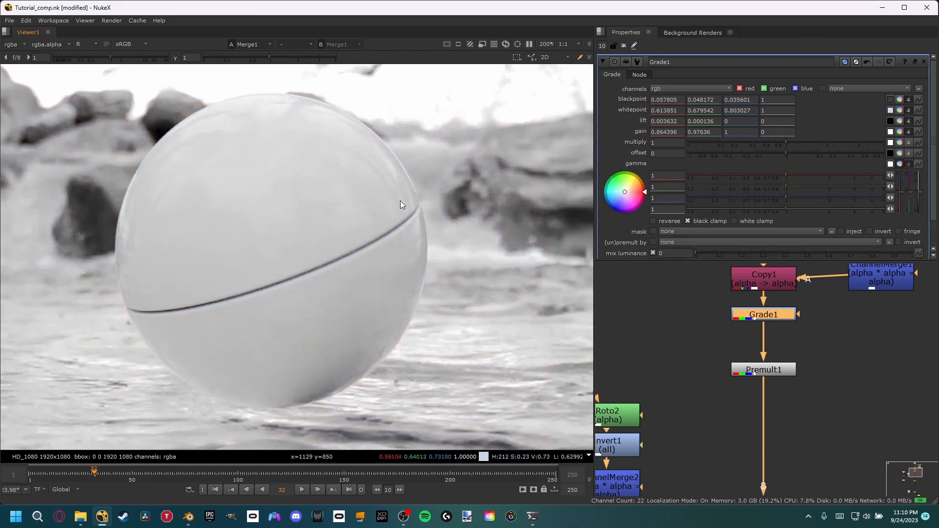
{"action": "mouse_move", "coordinate": [786, 175]}
{"action": "left_mouse_down"}
{"action": "mouse_move", "coordinate": [802, 175]}
{"action": "mouse_move", "coordinate": [786, 177]}
{"action": "left_mouse_up"}
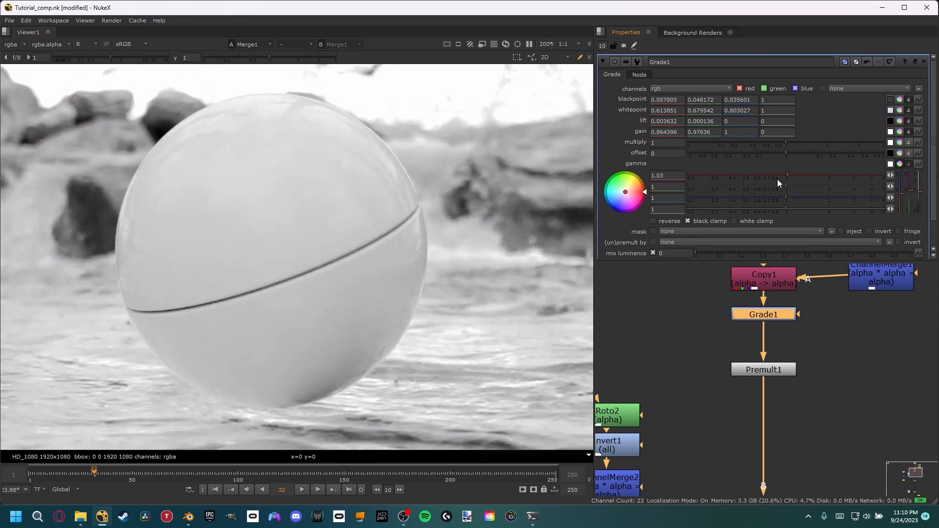
Step: View the green channel and try adjusting Grade1's green gamma to match the orb to the plate
{"action": "scroll", "coordinate": [434, 250], "scroll_direction": "down", "scroll_amount": 2}
{"action": "scroll", "coordinate": [381, 257], "scroll_direction": "up", "scroll_amount": 2}
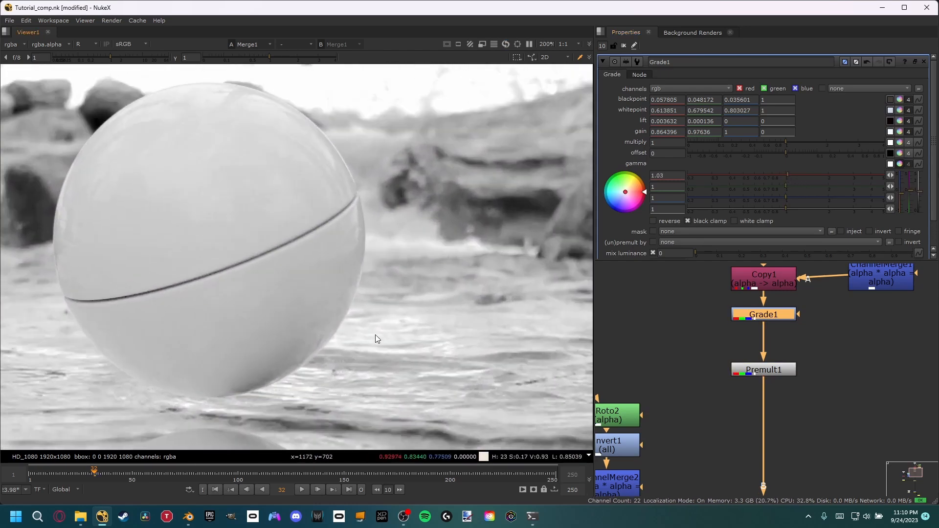
{"action": "key", "text": "g"}
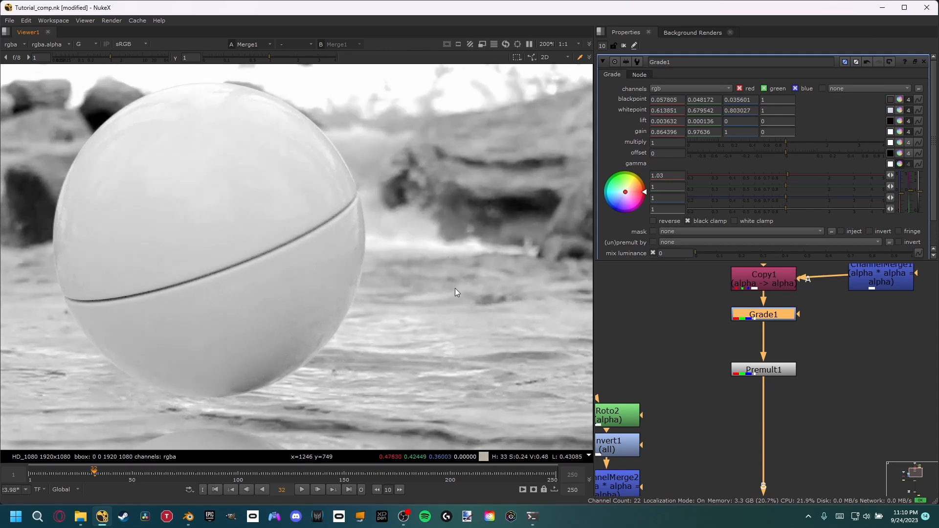
{"action": "mouse_move", "coordinate": [786, 187]}
{"action": "left_mouse_down"}
{"action": "mouse_move", "coordinate": [816, 186]}
{"action": "mouse_move", "coordinate": [785, 189]}
{"action": "left_mouse_up"}
{"action": "middle_click_drag", "start_coordinate": [324, 256], "coordinate": [410, 230]}
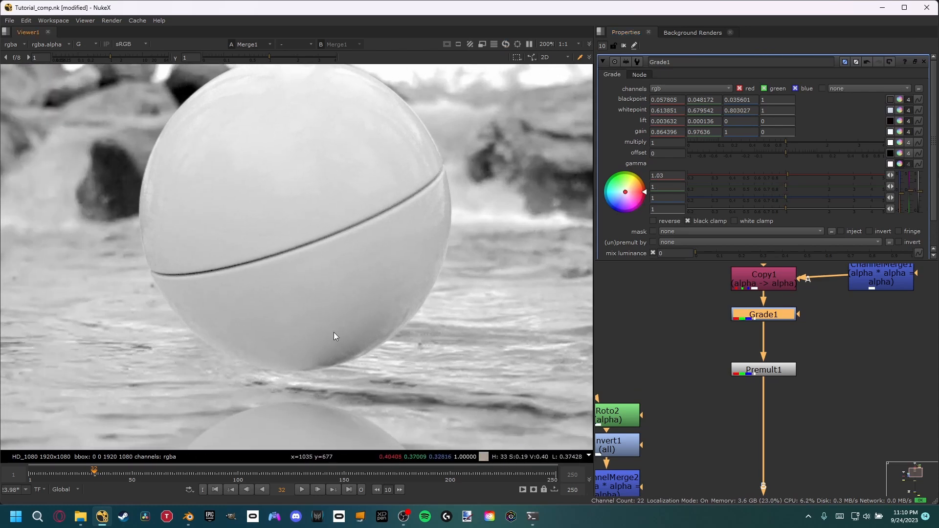
Step: Set Grade1's blue gamma to 0.76 while viewing the blue channel, and return the viewer to full colour
{"action": "key", "text": "b"}
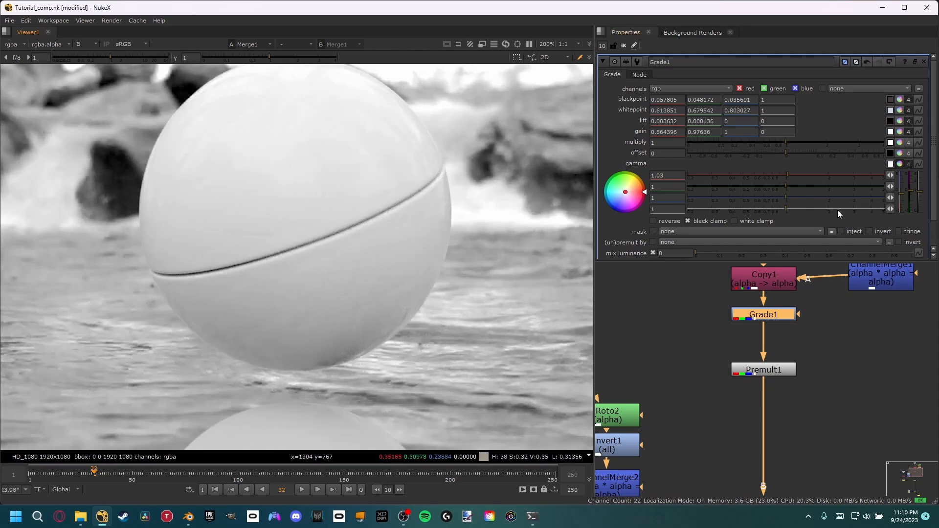
{"action": "left_click_drag", "start_coordinate": [788, 198], "coordinate": [770, 205]}
{"action": "scroll", "coordinate": [393, 263], "scroll_direction": "down", "scroll_amount": 1}
{"action": "middle_click_drag", "start_coordinate": [398, 268], "coordinate": [460, 280]}
{"action": "key", "text": "b"}
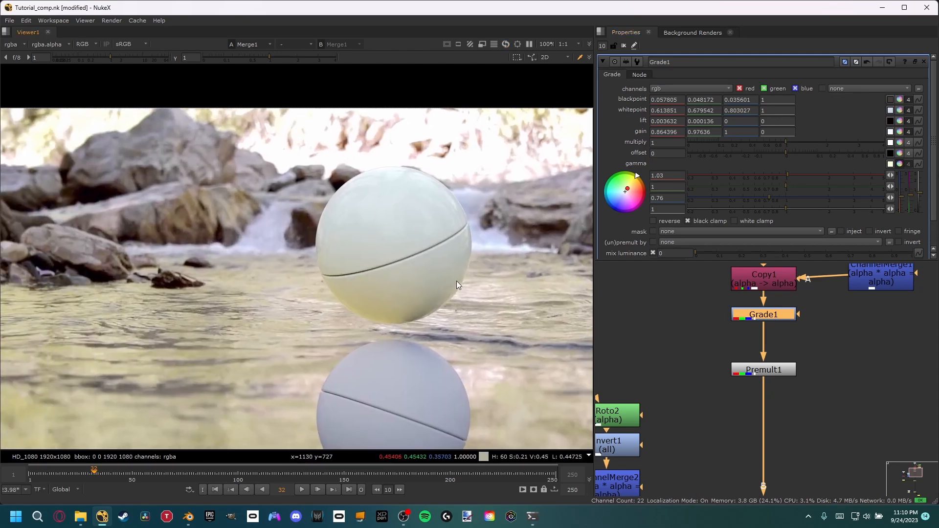
Step: Set Grade1's green gamma to 0.93 and blue gamma to 0.82
{"action": "scroll", "coordinate": [450, 303], "scroll_direction": "up", "scroll_amount": 2}
{"action": "left_click_drag", "start_coordinate": [781, 186], "coordinate": [773, 196]}
{"action": "scroll", "coordinate": [489, 275], "scroll_direction": "down", "scroll_amount": 3}
{"action": "middle_click_drag", "start_coordinate": [491, 274], "coordinate": [429, 262]}
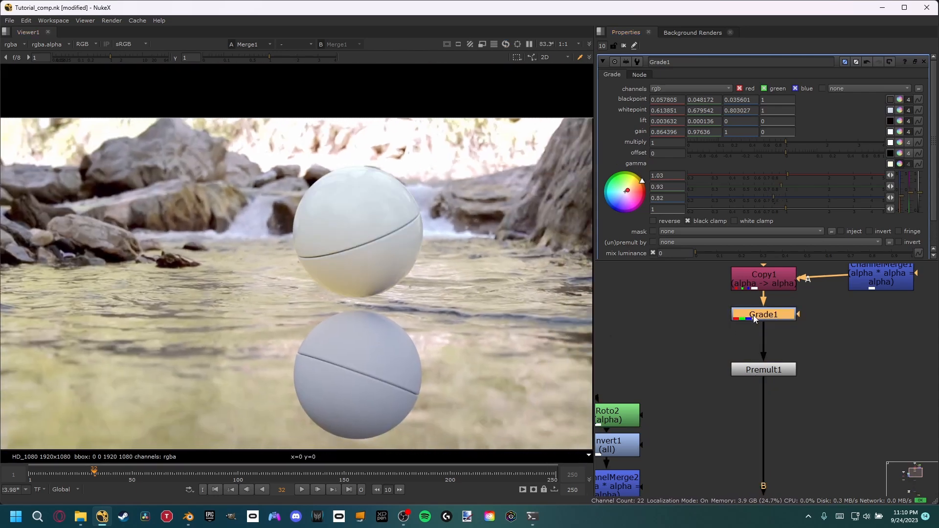
Step: Toggle Grade1 off and on to compare the upper orb against the plate, and save the script
{"action": "scroll", "coordinate": [401, 216], "scroll_direction": "up", "scroll_amount": 3}
{"action": "scroll", "coordinate": [402, 236], "scroll_direction": "down", "scroll_amount": 5}
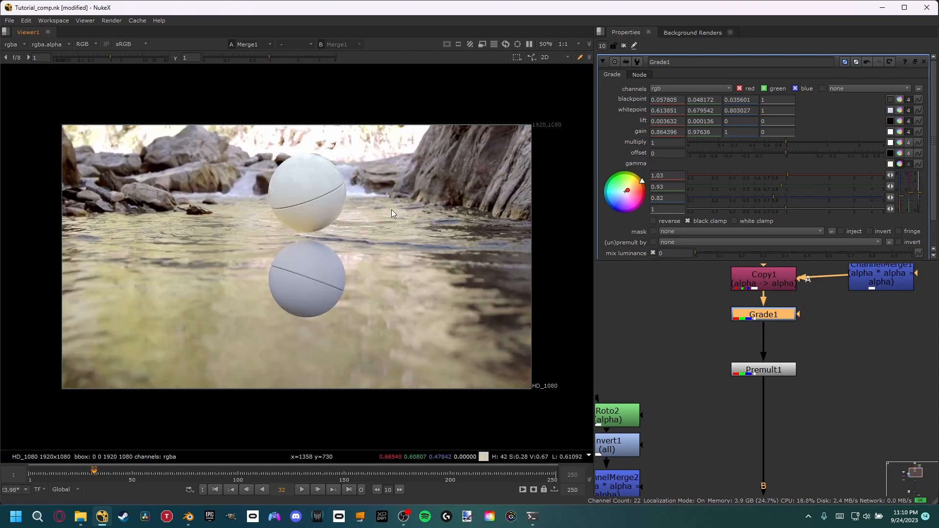
{"action": "scroll", "coordinate": [328, 201], "scroll_direction": "up", "scroll_amount": 5}
{"action": "key", "text": "d"}
{"action": "key", "text": "d"}
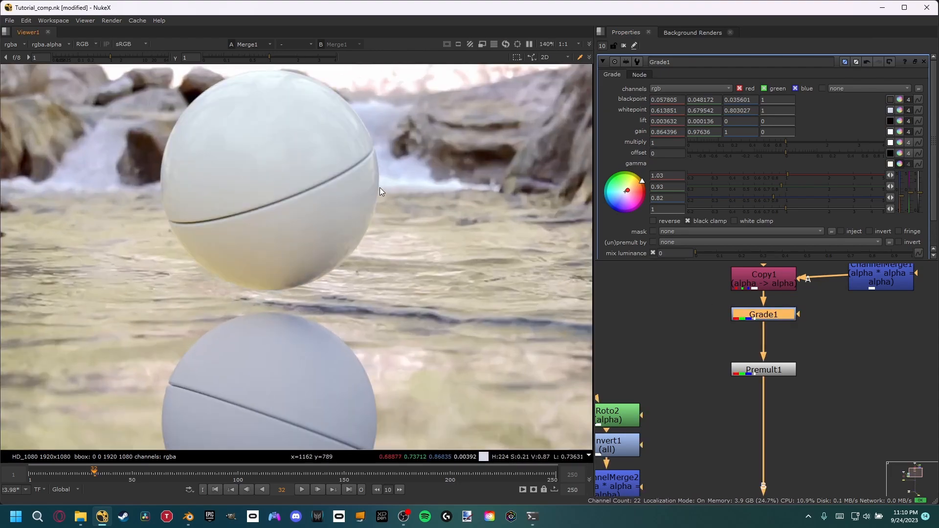
{"action": "scroll", "coordinate": [365, 193], "scroll_direction": "down", "scroll_amount": 3}
{"action": "key", "text": "ctrl+s"}
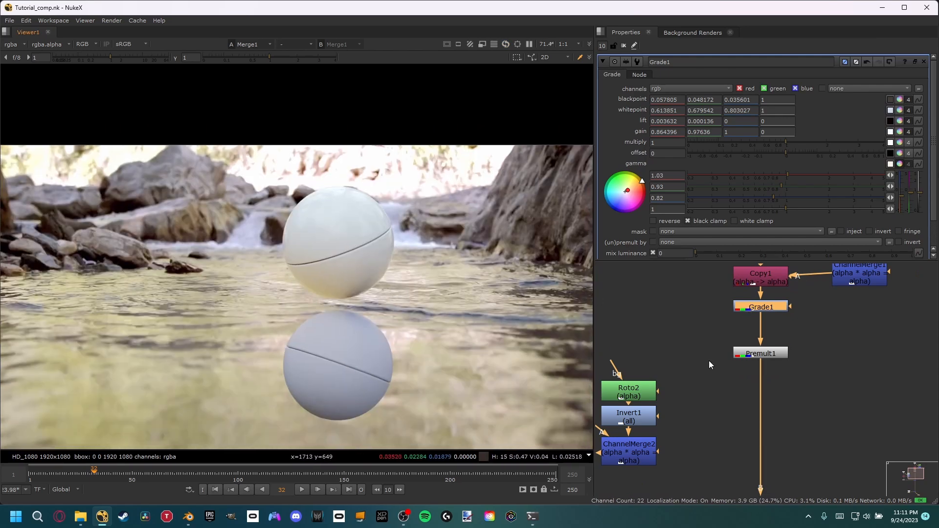
Step: Copy Grade1 and paste it between Copy2 and Premult2 in the lower orb's branch
{"action": "key", "text": "ctrl+c"}
{"action": "middle_click_drag", "start_coordinate": [689, 401], "coordinate": [784, 271]}
{"action": "middle_click_drag", "start_coordinate": [617, 351], "coordinate": [663, 371]}
{"action": "left_click", "coordinate": [679, 351]}
{"action": "key", "text": "ctrl+v"}
{"action": "left_click_drag", "start_coordinate": [684, 363], "coordinate": [684, 372]}
{"action": "middle_click_drag", "start_coordinate": [766, 381], "coordinate": [755, 412]}
{"action": "scroll", "coordinate": [755, 411], "scroll_direction": "down", "scroll_amount": 1}
{"action": "mouse_move", "coordinate": [795, 389]}
{"action": "middle_mouse_down"}
{"action": "mouse_move", "coordinate": [765, 412]}
{"action": "mouse_move", "coordinate": [799, 390]}
{"action": "middle_mouse_up"}
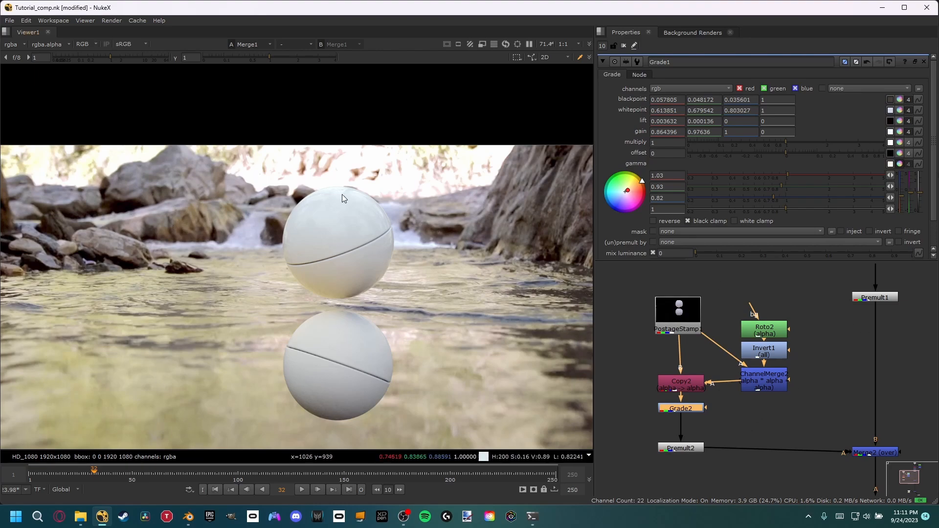
Step: Examine how the graded upper orb and its reflection match each other and the river footage
{"action": "scroll", "coordinate": [355, 229], "scroll_direction": "up", "scroll_amount": 3}
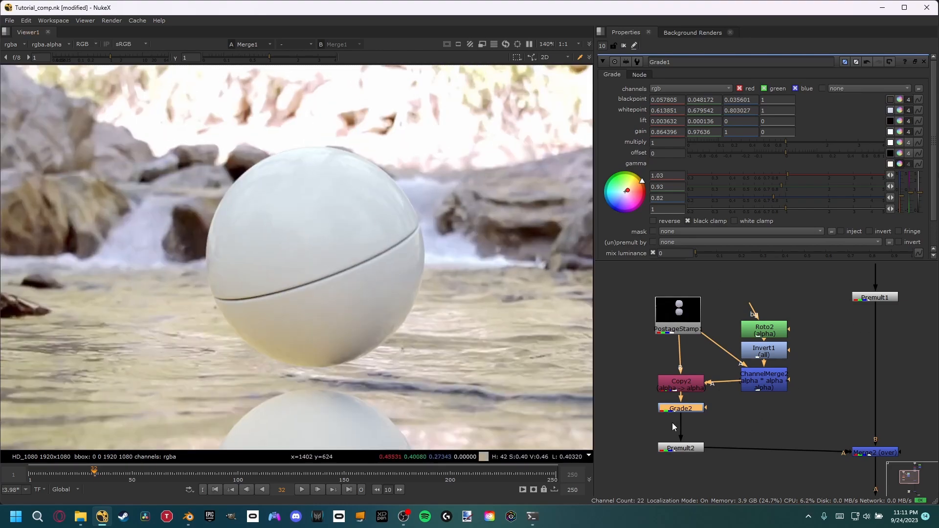
{"action": "scroll", "coordinate": [669, 423], "scroll_direction": "down", "scroll_amount": 1}
{"action": "scroll", "coordinate": [443, 395], "scroll_direction": "down", "scroll_amount": 3}
{"action": "middle_click_drag", "start_coordinate": [413, 392], "coordinate": [323, 270]}
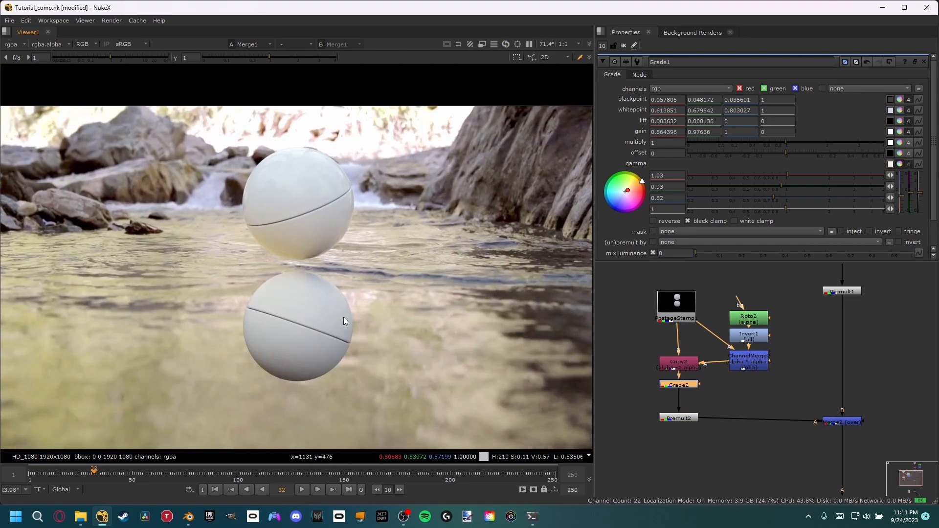
{"action": "scroll", "coordinate": [340, 317], "scroll_direction": "up", "scroll_amount": 1}
{"action": "scroll", "coordinate": [323, 342], "scroll_direction": "up", "scroll_amount": 1}
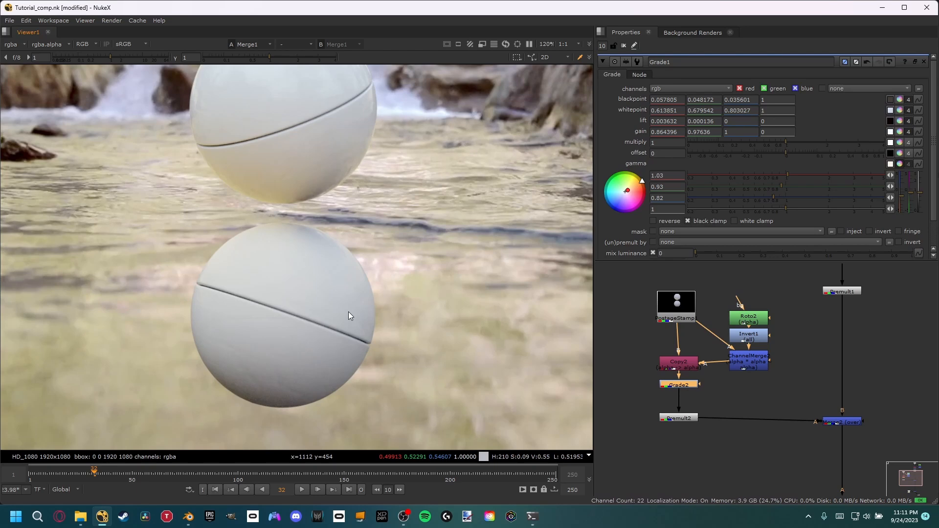
Step: Move Premult2 slightly in the node graph so it lines up level with Merge2, and deselect it
{"action": "middle_click_drag", "start_coordinate": [708, 444], "coordinate": [688, 330]}
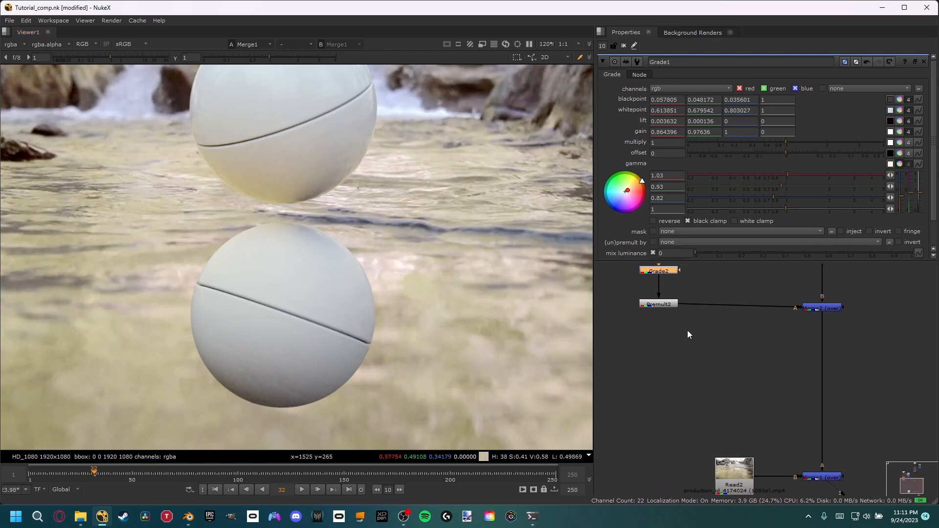
{"action": "scroll", "coordinate": [705, 374], "scroll_direction": "down", "scroll_amount": 2}
{"action": "left_click_drag", "start_coordinate": [665, 316], "coordinate": [666, 319]}
{"action": "middle_click_drag", "start_coordinate": [701, 366], "coordinate": [677, 442]}
{"action": "scroll", "coordinate": [786, 379], "scroll_direction": "up", "scroll_amount": 3}
{"action": "scroll", "coordinate": [769, 427], "scroll_direction": "down", "scroll_amount": 2}
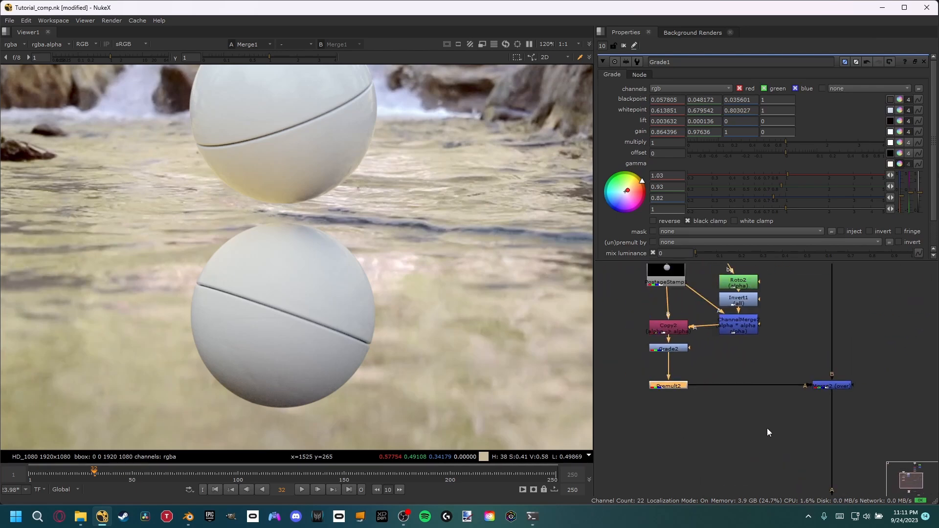
{"action": "scroll", "coordinate": [726, 439], "scroll_direction": "up", "scroll_amount": 1}
{"action": "left_click", "coordinate": [717, 427]}
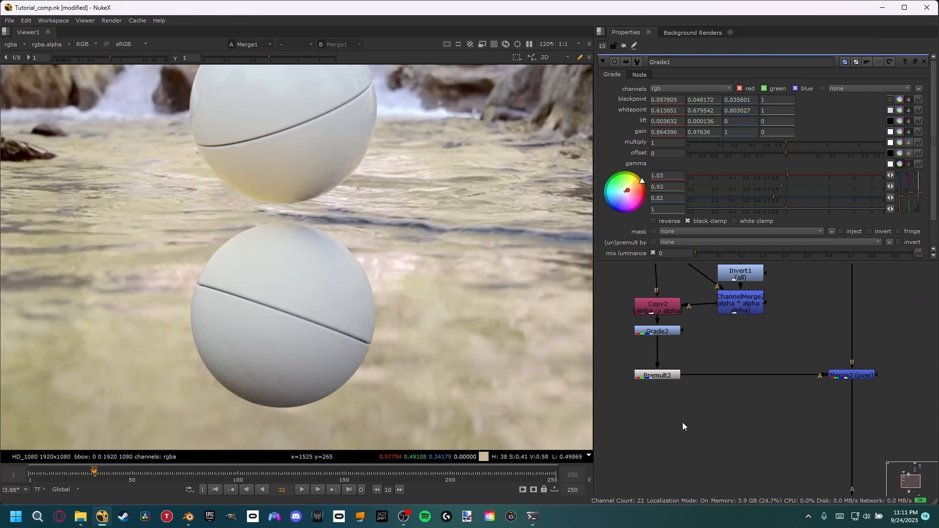
Step: Add an IDistort node and insert it between Premult2 and Merge2 in the lower orb's branch
{"action": "key", "text": "a"}
{"action": "key", "text": "ctrl+z"}
{"action": "key", "text": "Tab"}
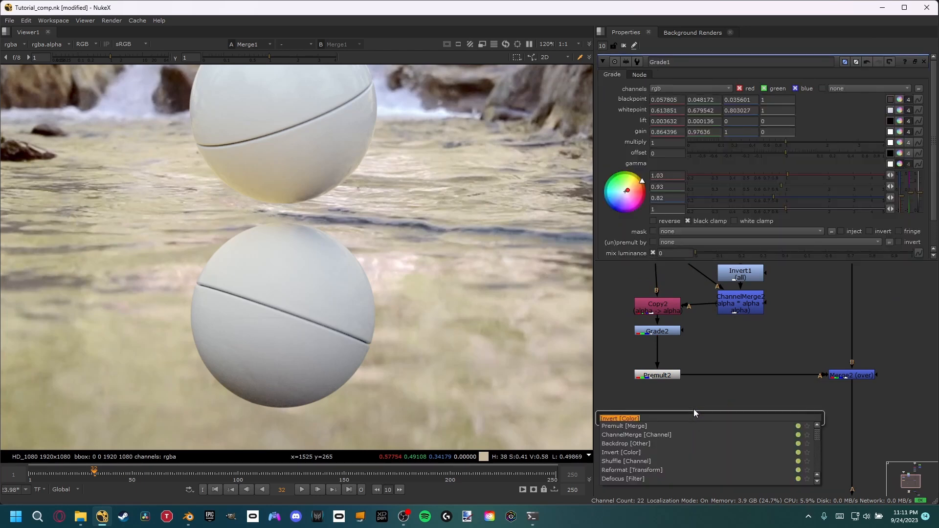
{"action": "type", "text": "id"}
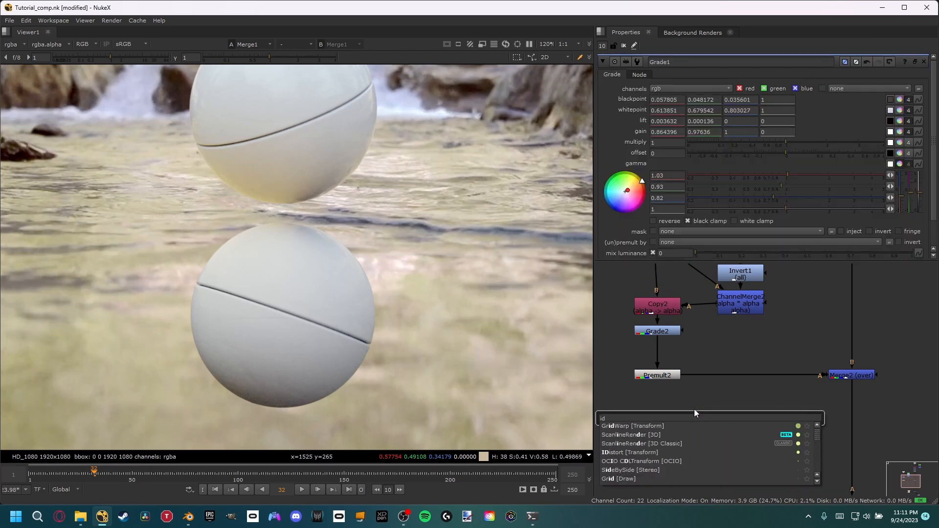
{"action": "key", "text": "BackSpace"}
{"action": "key", "text": "BackSpace"}
{"action": "type", "text": "dist"}
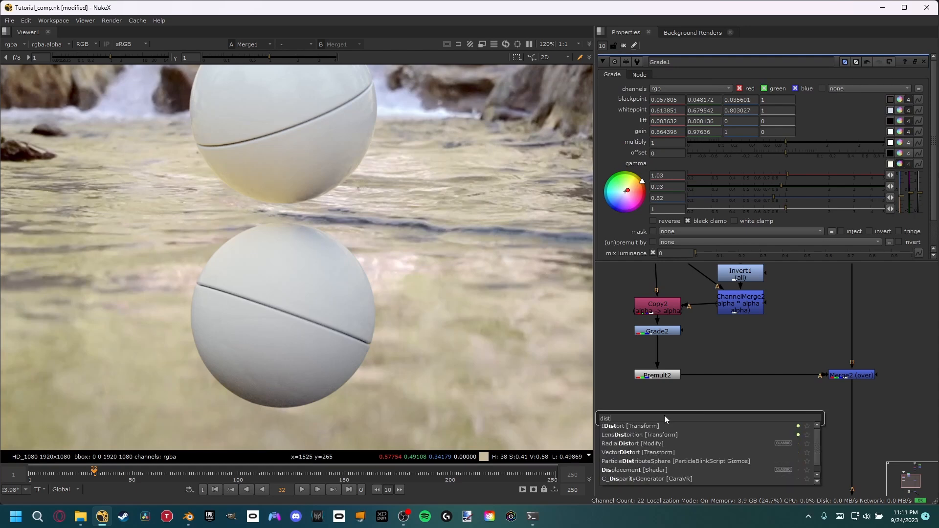
{"action": "left_click", "coordinate": [620, 427]}
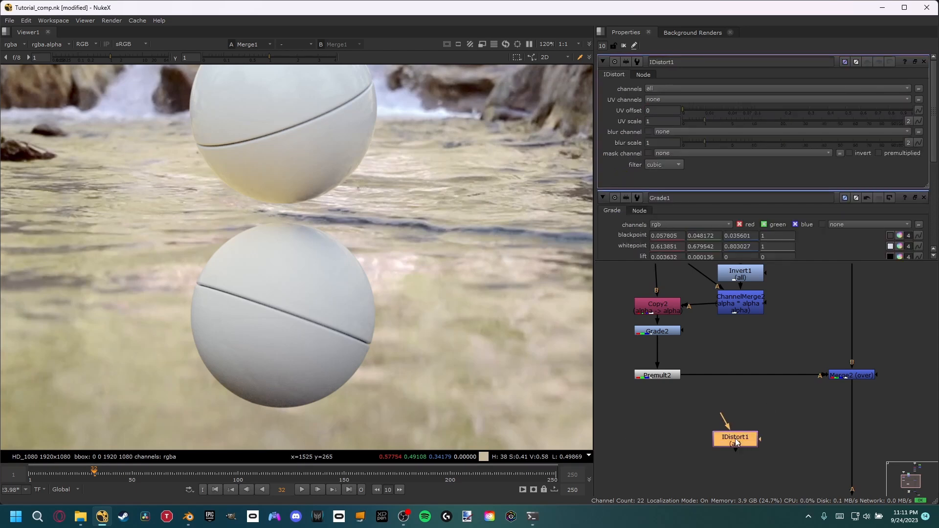
{"action": "left_click_drag", "start_coordinate": [735, 444], "coordinate": [666, 420]}
Step: Move Merge2 down in the node graph so it lines up roughly level with IDistort1
{"action": "middle_click_drag", "start_coordinate": [760, 455], "coordinate": [716, 364]}
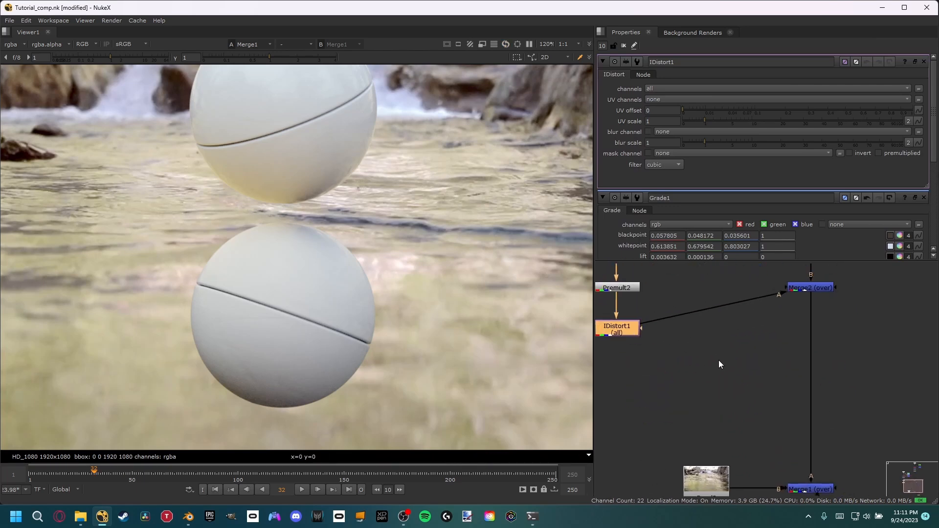
{"action": "left_click_drag", "start_coordinate": [807, 290], "coordinate": [799, 337]}
{"action": "middle_click_drag", "start_coordinate": [658, 362], "coordinate": [716, 392]}
{"action": "left_click", "coordinate": [690, 364]}
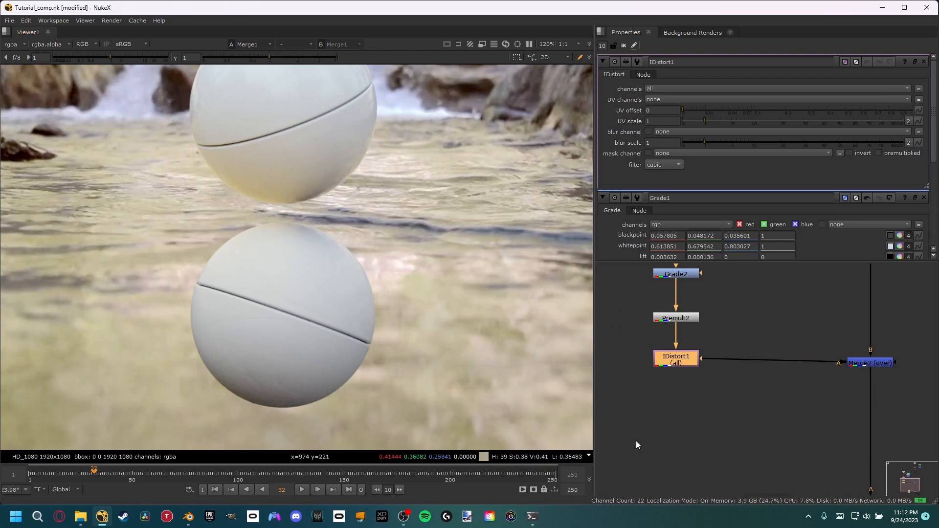
Step: View the Read2 river footage and inspect the water's contrast in its red, green and blue channels individually
{"action": "scroll", "coordinate": [472, 382], "scroll_direction": "down", "scroll_amount": 5}
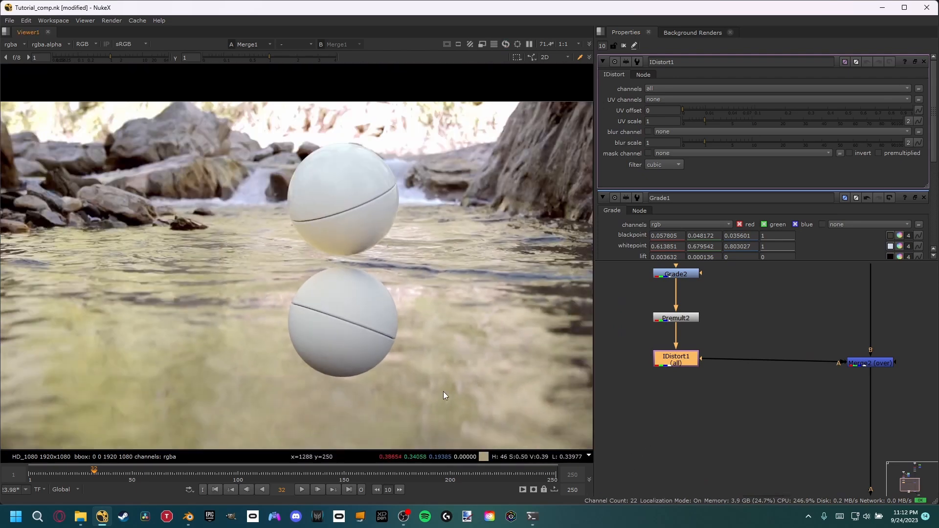
{"action": "scroll", "coordinate": [431, 386], "scroll_direction": "up", "scroll_amount": 3}
{"action": "middle_click_drag", "start_coordinate": [717, 465], "coordinate": [699, 312]}
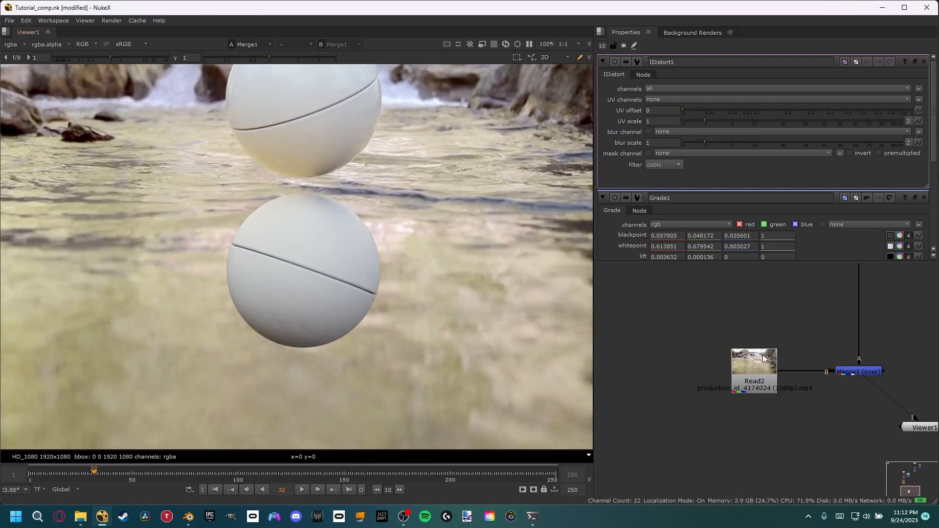
{"action": "left_click", "coordinate": [766, 357]}
{"action": "key", "text": "1"}
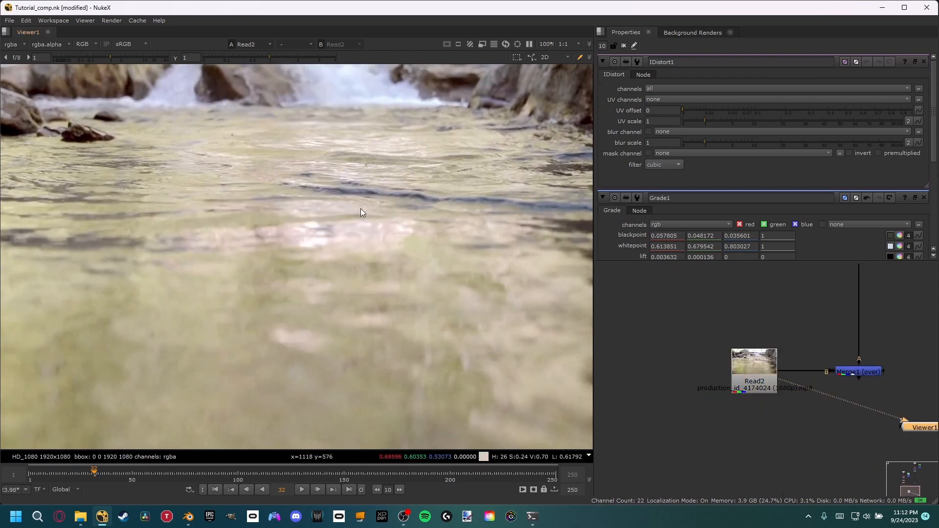
{"action": "key", "text": "r"}
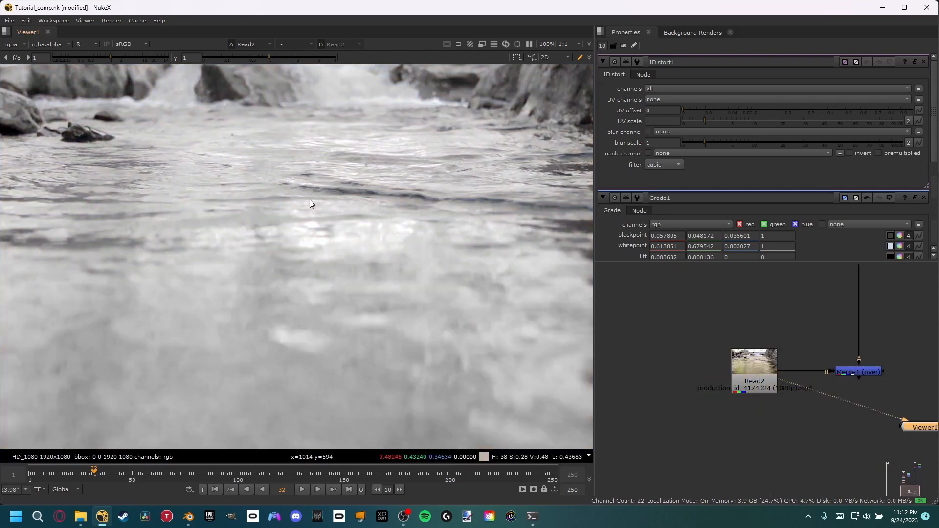
{"action": "key", "text": "g"}
{"action": "key", "text": "b"}
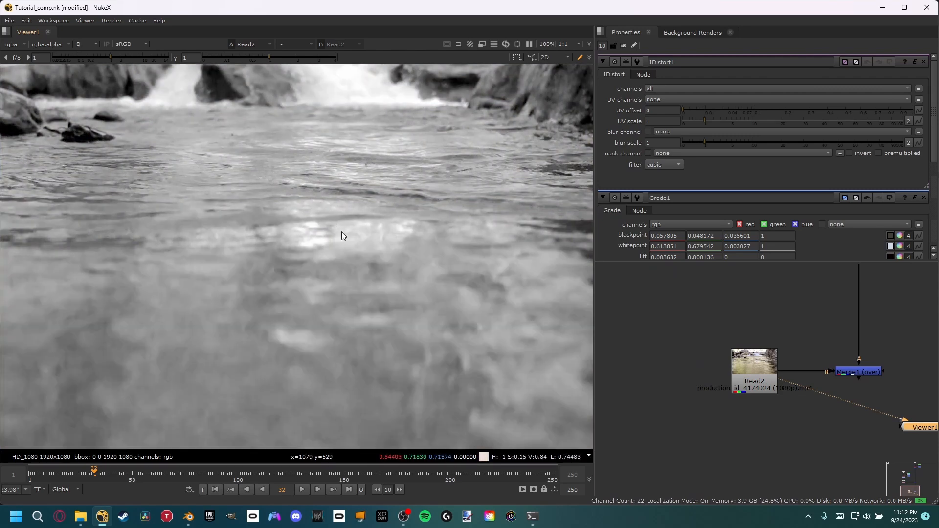
{"action": "key", "text": "b"}
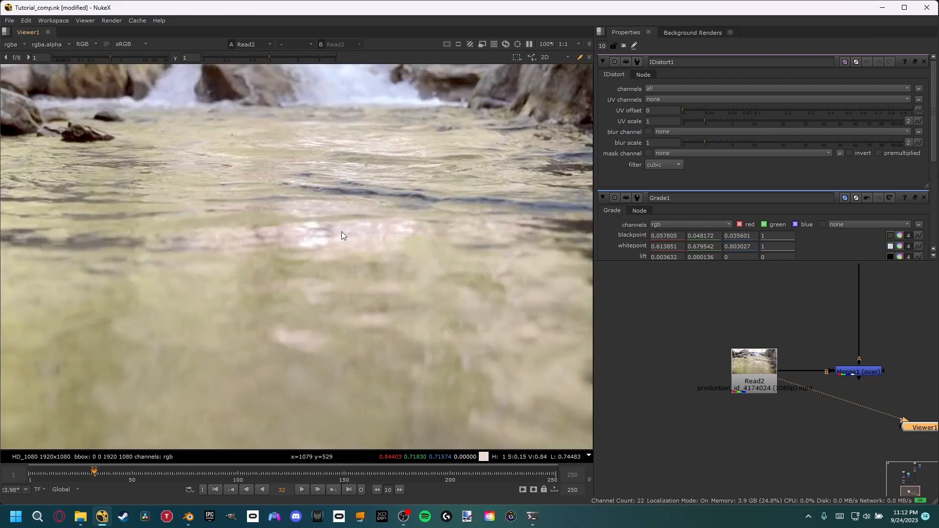
Step: Insert a Copy node between Premult2 and IDistort1 and connect its A input to the Read2 river footage
{"action": "middle_click_drag", "start_coordinate": [720, 303], "coordinate": [723, 381]}
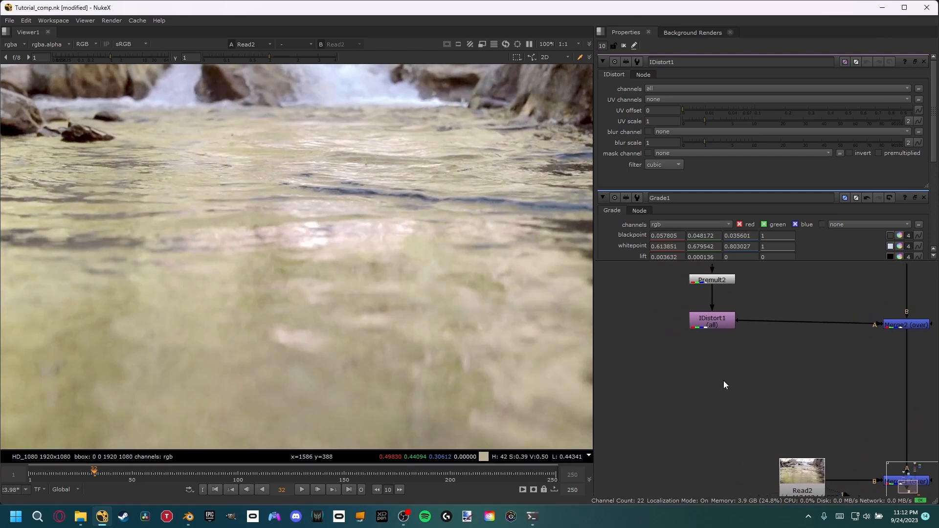
{"action": "key", "text": "k"}
{"action": "left_click_drag", "start_coordinate": [737, 391], "coordinate": [799, 481]}
{"action": "middle_click_drag", "start_coordinate": [802, 425], "coordinate": [840, 410]}
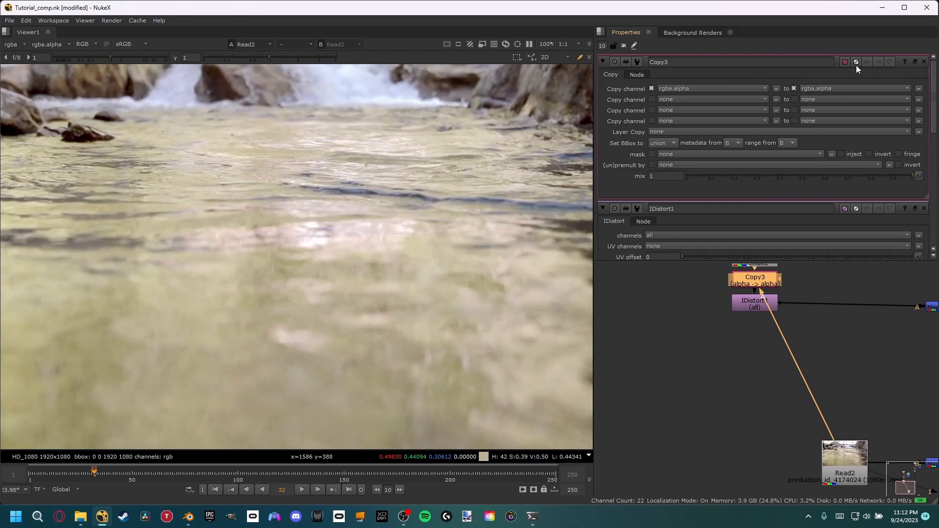
Step: Set Copy3 to copy rgba.green to forward.u and rgba.blue to forward.v
{"action": "left_click", "coordinate": [680, 87]}
{"action": "left_click", "coordinate": [683, 118]}
{"action": "left_click", "coordinate": [824, 90]}
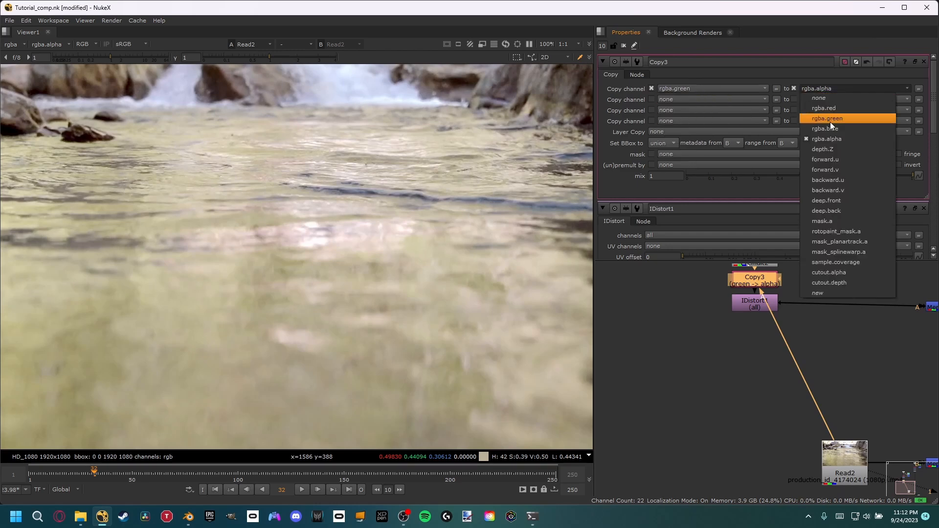
{"action": "left_click", "coordinate": [835, 160]}
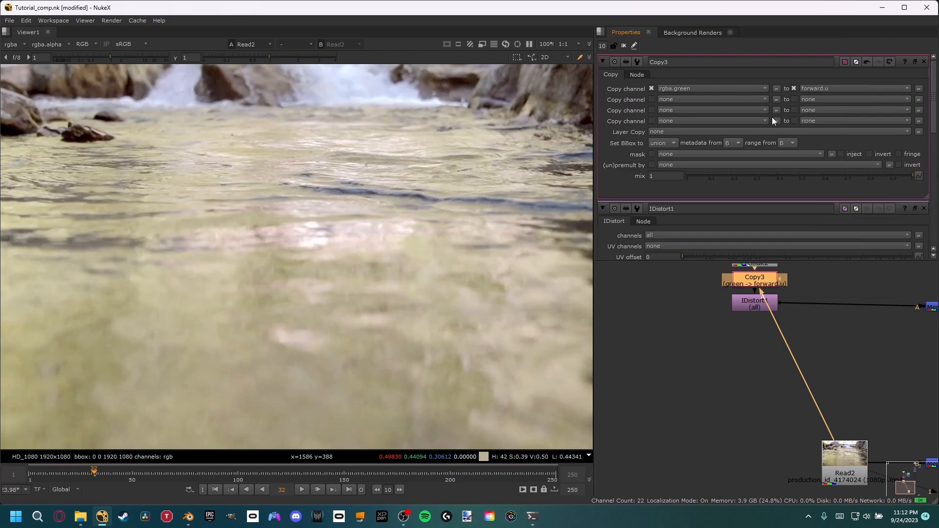
{"action": "left_click", "coordinate": [729, 100]}
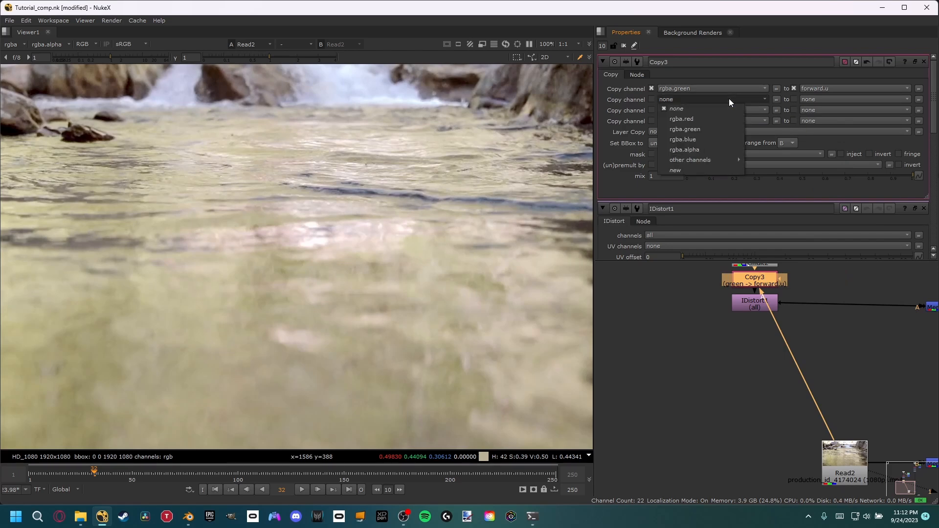
{"action": "left_click", "coordinate": [721, 139]}
{"action": "left_click", "coordinate": [825, 101]}
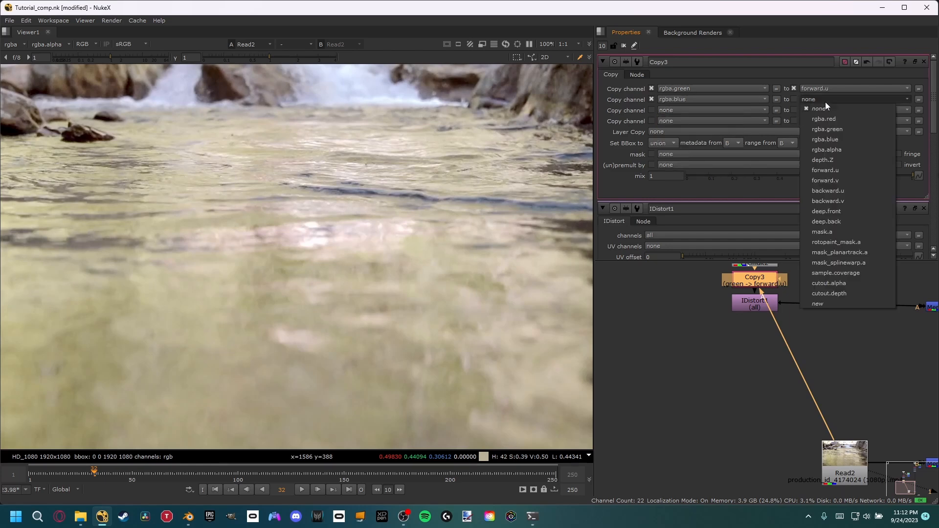
{"action": "left_click", "coordinate": [835, 181]}
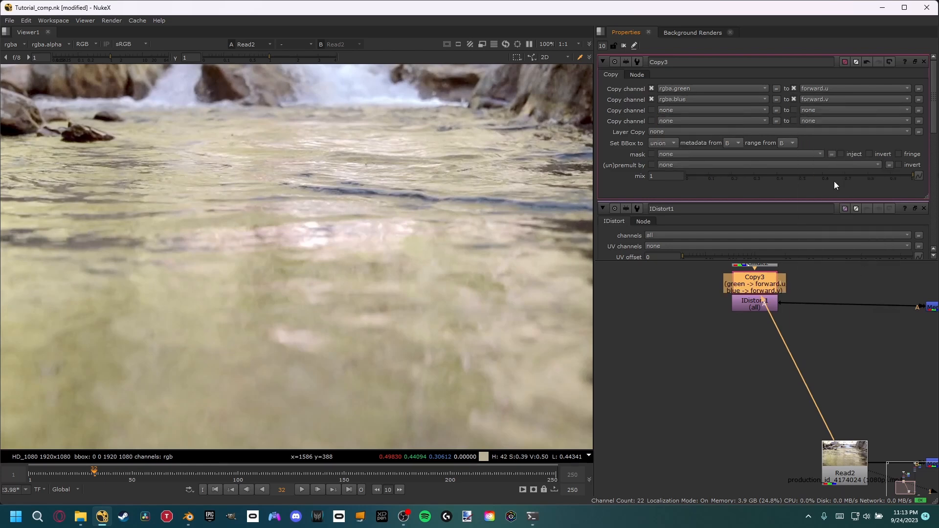
Step: Move IDistort1 slightly clear of Copy3 and set its UV channels to forward
{"action": "middle_click_drag", "start_coordinate": [778, 326], "coordinate": [761, 348]}
{"action": "left_click_drag", "start_coordinate": [735, 333], "coordinate": [738, 340]}
{"action": "middle_click_drag", "start_coordinate": [738, 337], "coordinate": [630, 314]}
{"action": "double_click", "coordinate": [630, 314]}
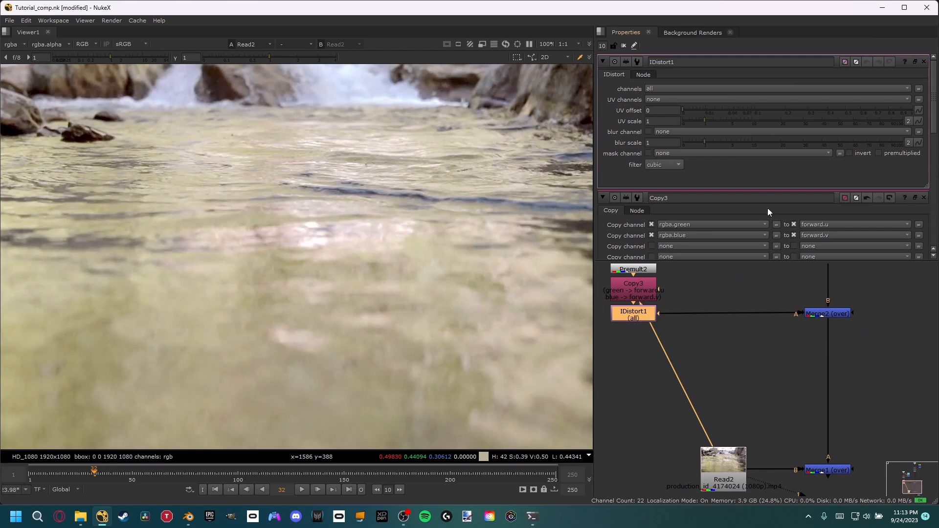
{"action": "left_click", "coordinate": [668, 100]}
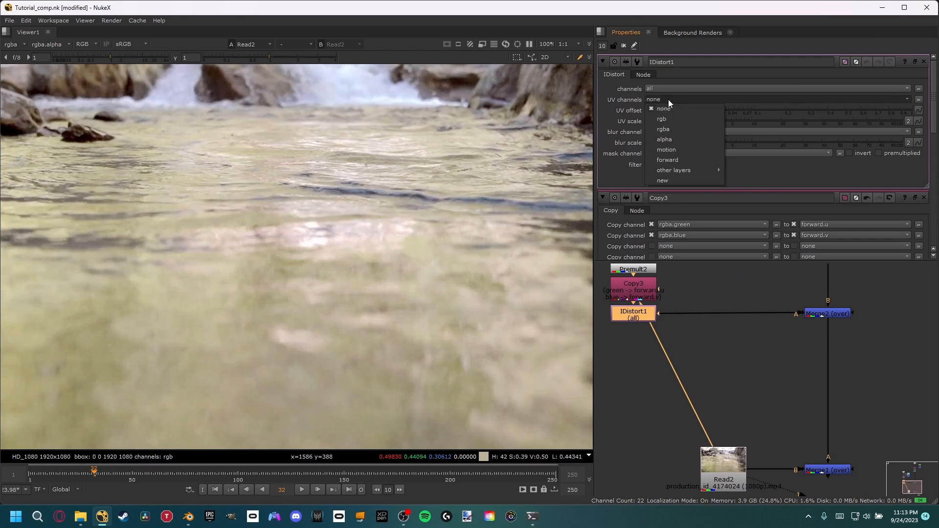
{"action": "left_click", "coordinate": [666, 160]}
Step: View the Merge1 composite and set IDistort1's UV scale to 100
{"action": "middle_click_drag", "start_coordinate": [695, 349], "coordinate": [720, 333]}
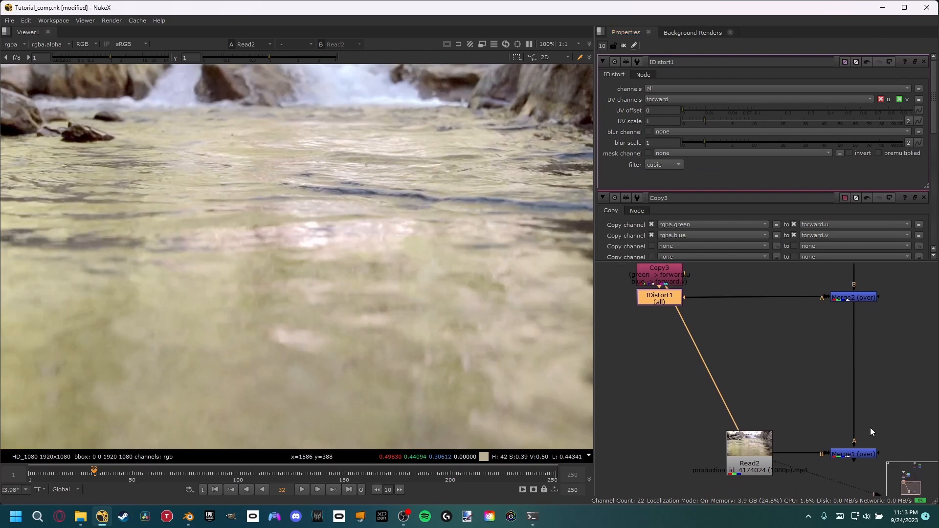
{"action": "left_click", "coordinate": [847, 454]}
{"action": "key", "text": "1"}
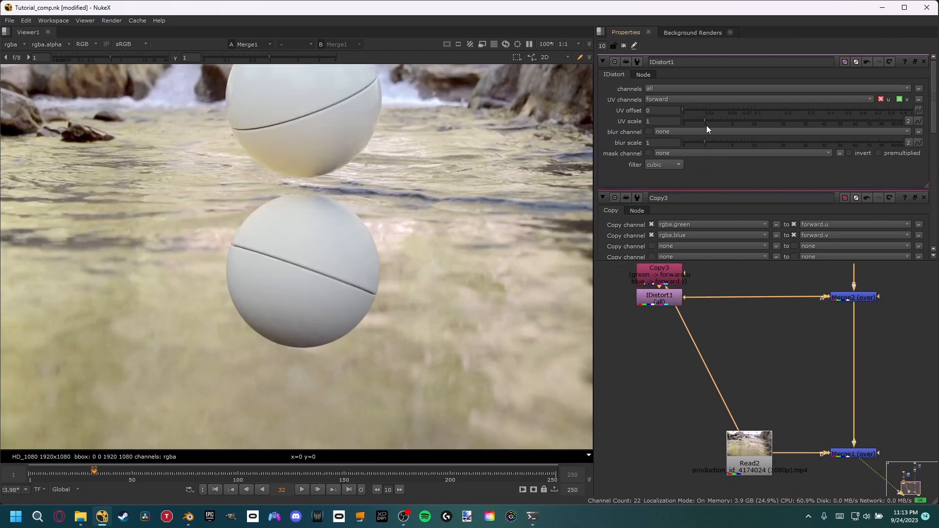
{"action": "left_click_drag", "start_coordinate": [704, 120], "coordinate": [919, 120]}
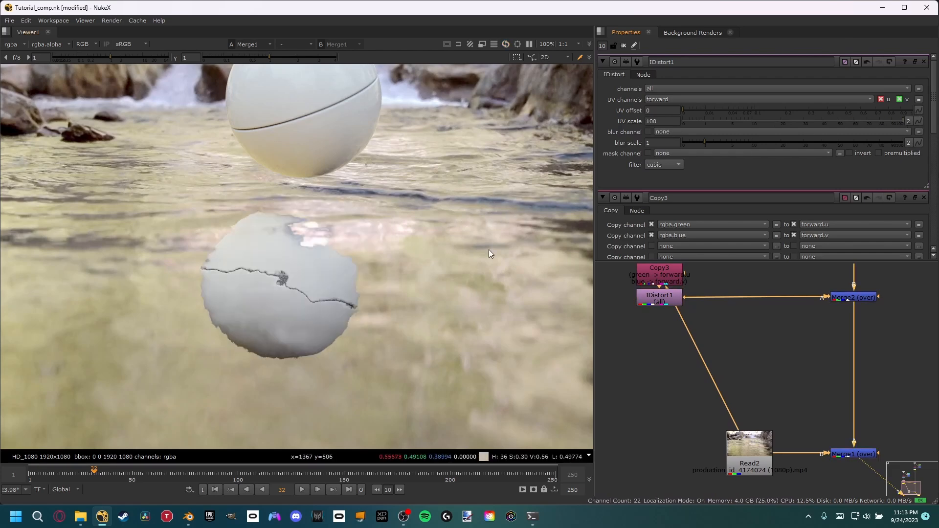
Step: Add an Invert node on the connection between Read2 and Copy3, placed above Read2 in the node graph
{"action": "middle_click_drag", "start_coordinate": [728, 369], "coordinate": [762, 380]}
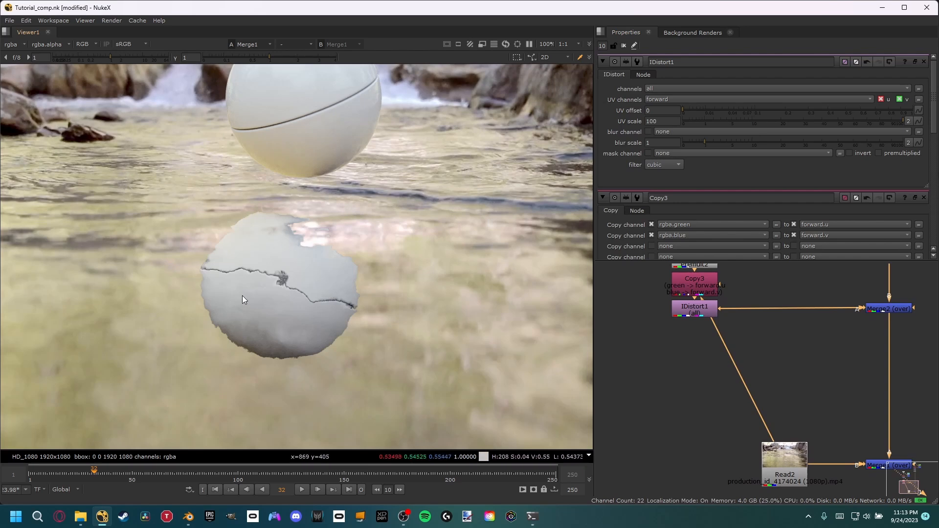
{"action": "middle_click_drag", "start_coordinate": [738, 380], "coordinate": [741, 378]}
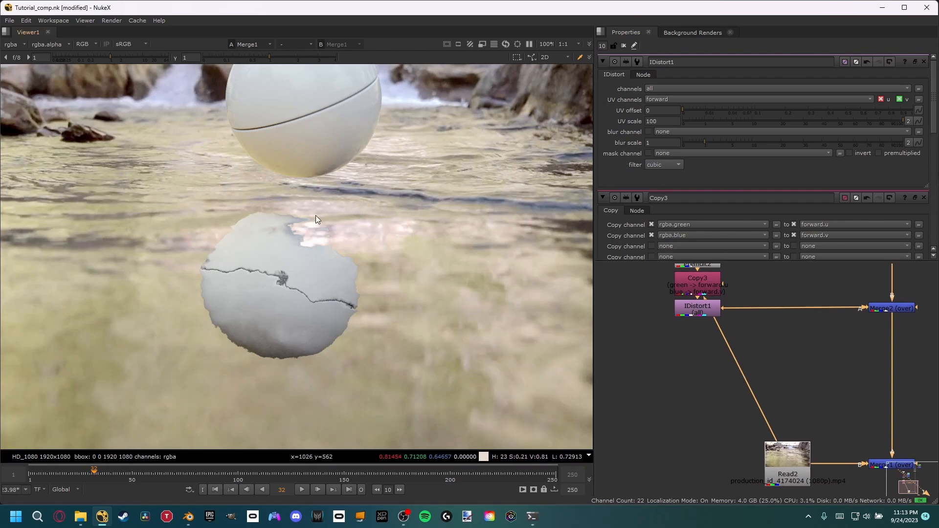
{"action": "left_click", "coordinate": [675, 363]}
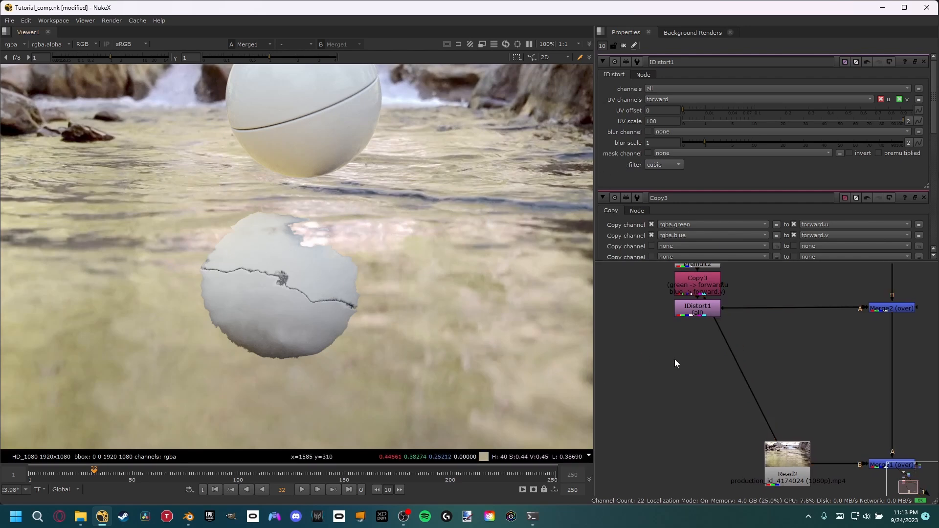
{"action": "key", "text": "Tab"}
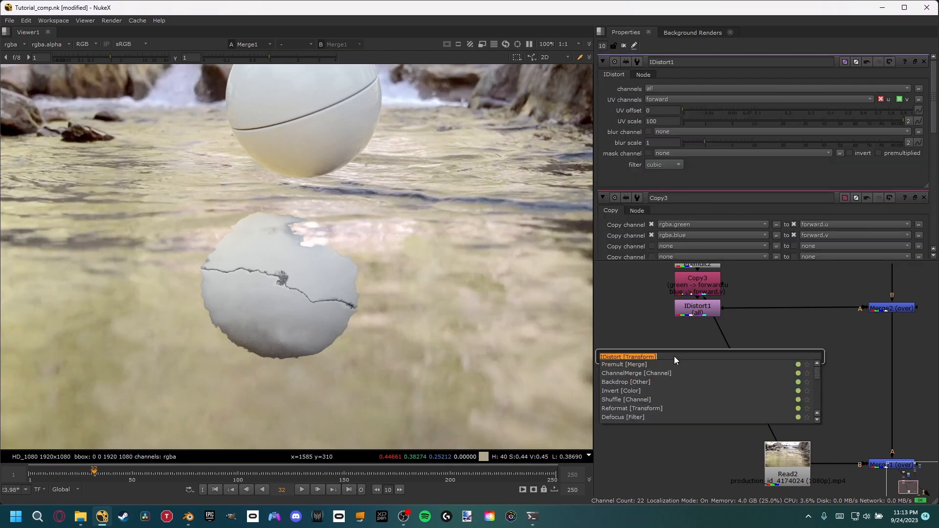
{"action": "type", "text": "inver"}
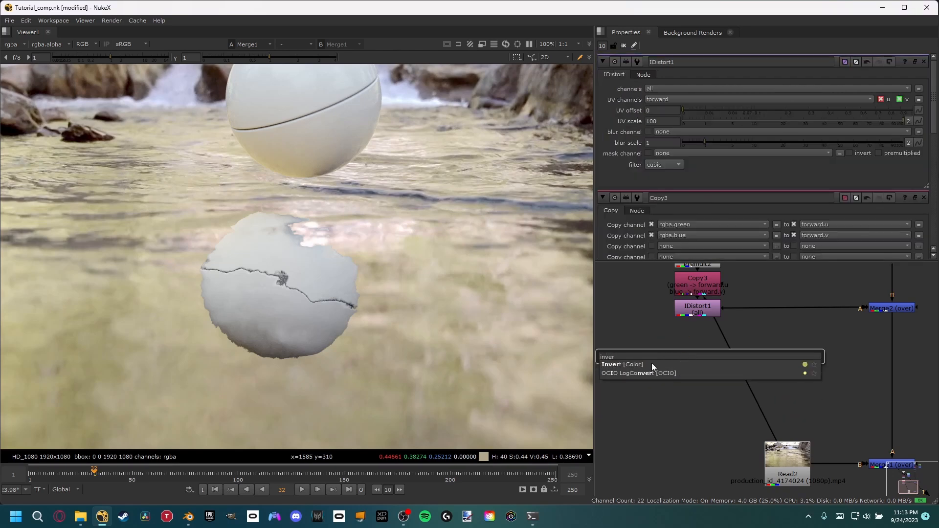
{"action": "left_click", "coordinate": [651, 365]}
{"action": "left_click_drag", "start_coordinate": [712, 371], "coordinate": [754, 379]}
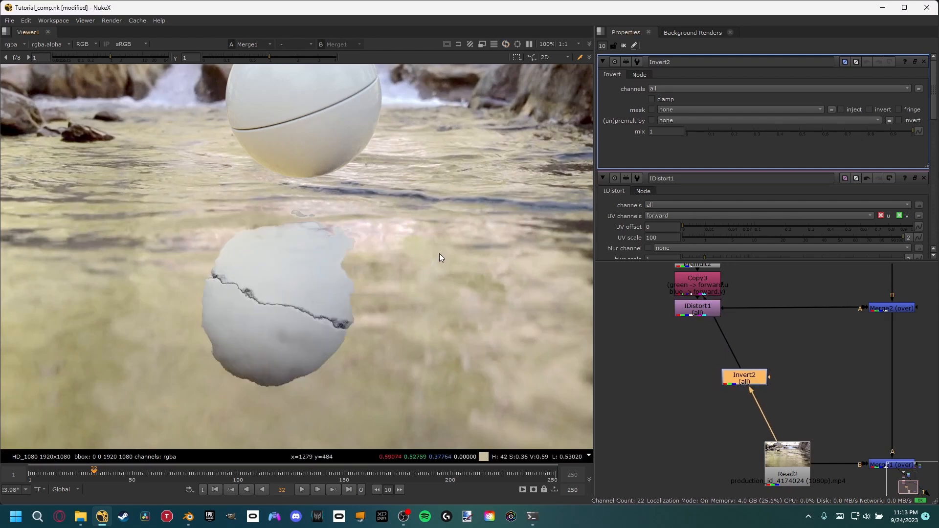
{"action": "left_click_drag", "start_coordinate": [752, 382], "coordinate": [768, 378]}
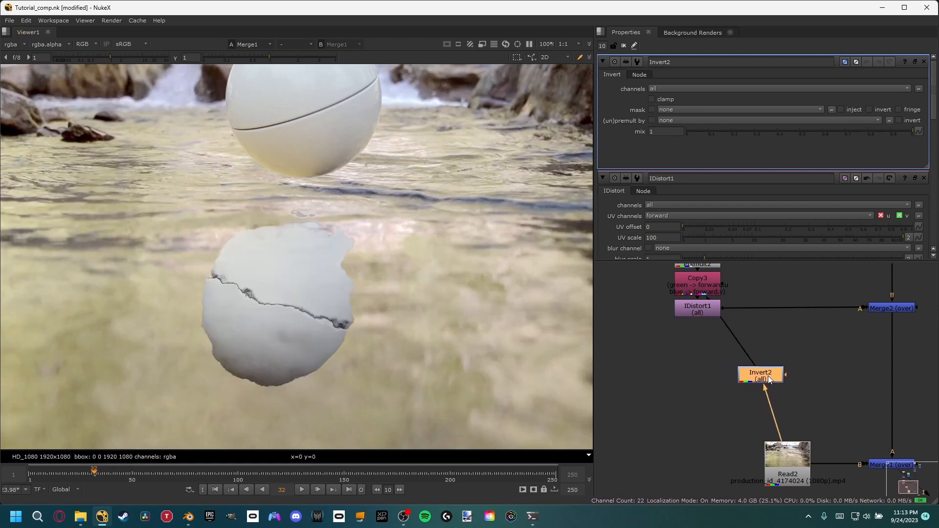
Step: Toggle IDistort1 off and on repeatedly to compare the lower orb with and without the water distortion
{"action": "middle_click_drag", "start_coordinate": [722, 329], "coordinate": [706, 351]}
{"action": "scroll", "coordinate": [715, 365], "scroll_direction": "up", "scroll_amount": 1}
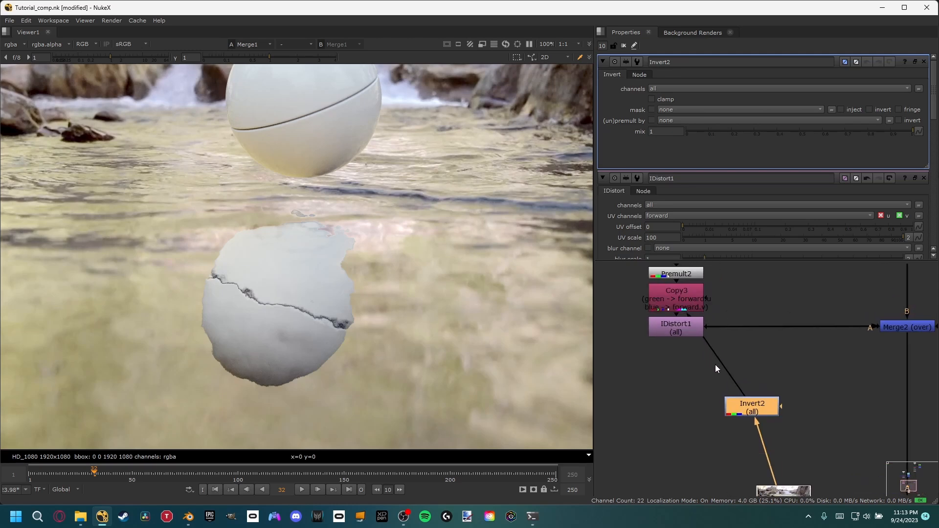
{"action": "left_click", "coordinate": [686, 335]}
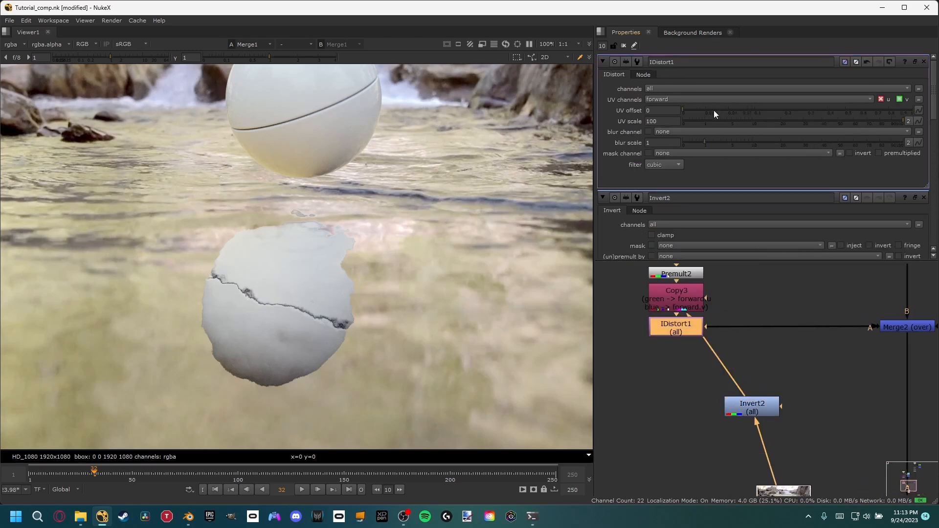
{"action": "key", "text": "d"}
{"action": "key", "text": "d"}
{"action": "key", "text": "d"}
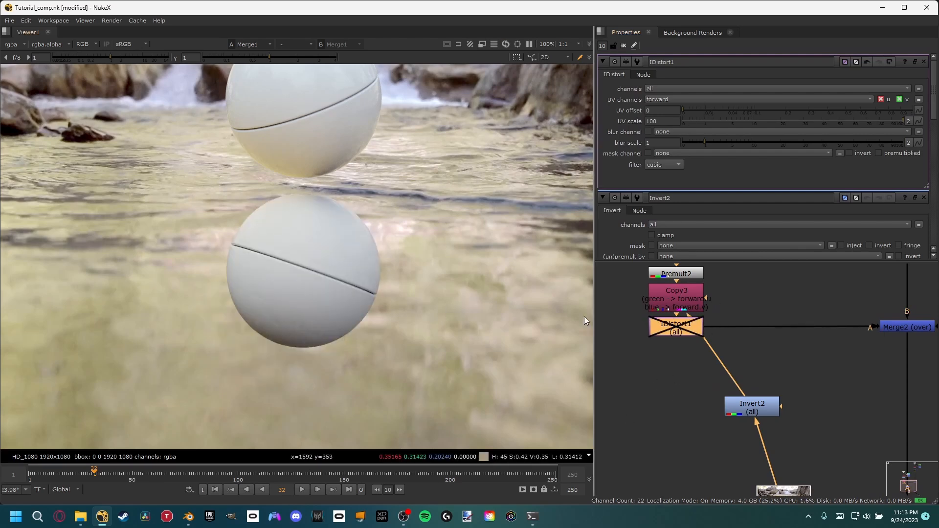
{"action": "key", "text": "d"}
{"action": "scroll", "coordinate": [288, 213], "scroll_direction": "up", "scroll_amount": 2}
{"action": "key", "text": "d"}
{"action": "key", "text": "d"}
{"action": "key", "text": "d"}
{"action": "key", "text": "d"}
{"action": "key", "text": "d"}
{"action": "key", "text": "d"}
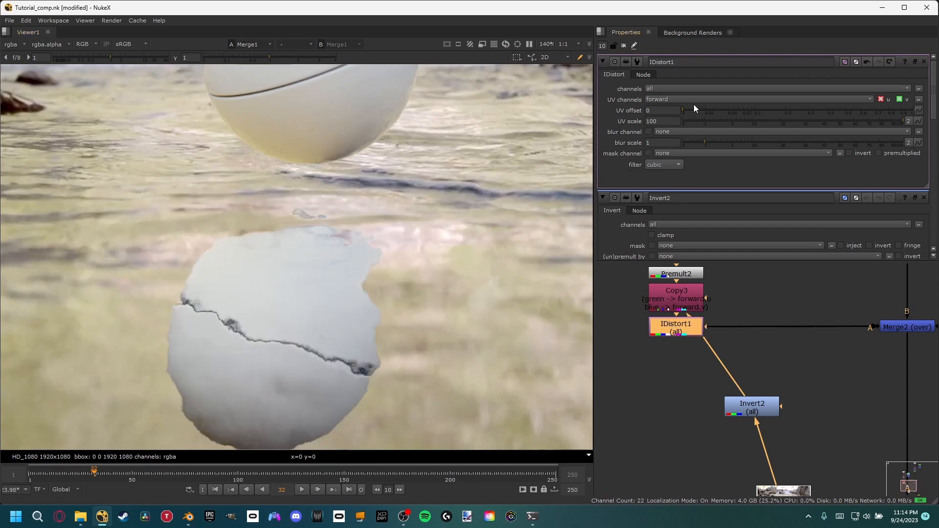
Step: Set IDistort1's UV offset to 0.485 and toggle the node to compare the lower orb with and without distortion
{"action": "left_click_drag", "start_coordinate": [723, 107], "coordinate": [815, 104]}
{"action": "key", "text": "d"}
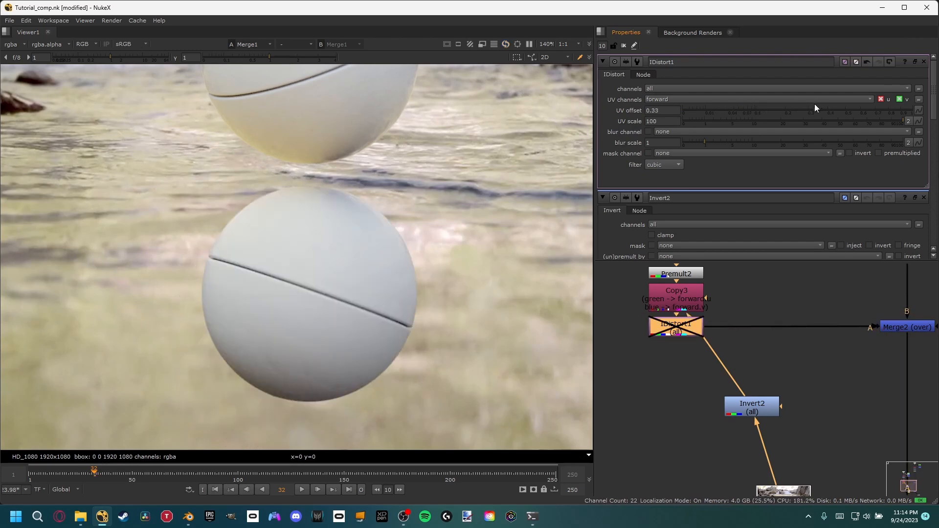
{"action": "key", "text": "d"}
{"action": "key", "text": "d"}
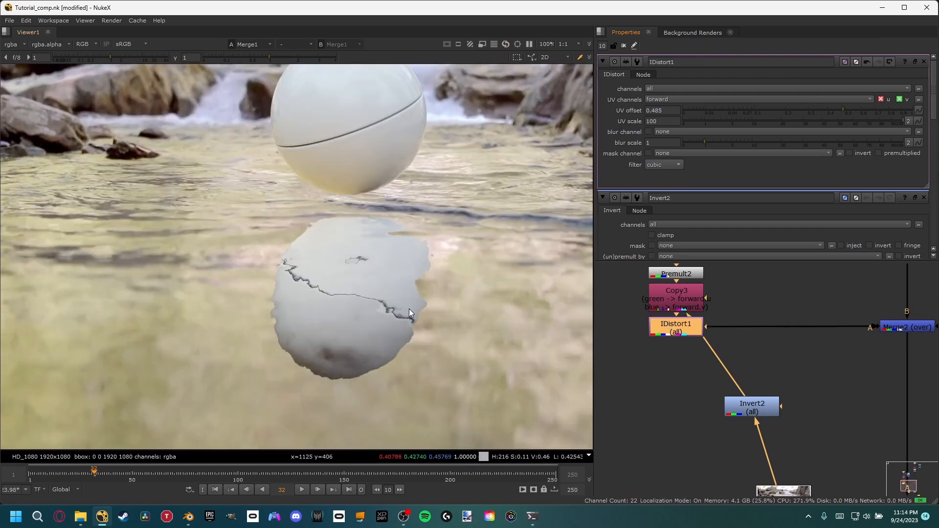
{"action": "scroll", "coordinate": [409, 309], "scroll_direction": "up", "scroll_amount": 4}
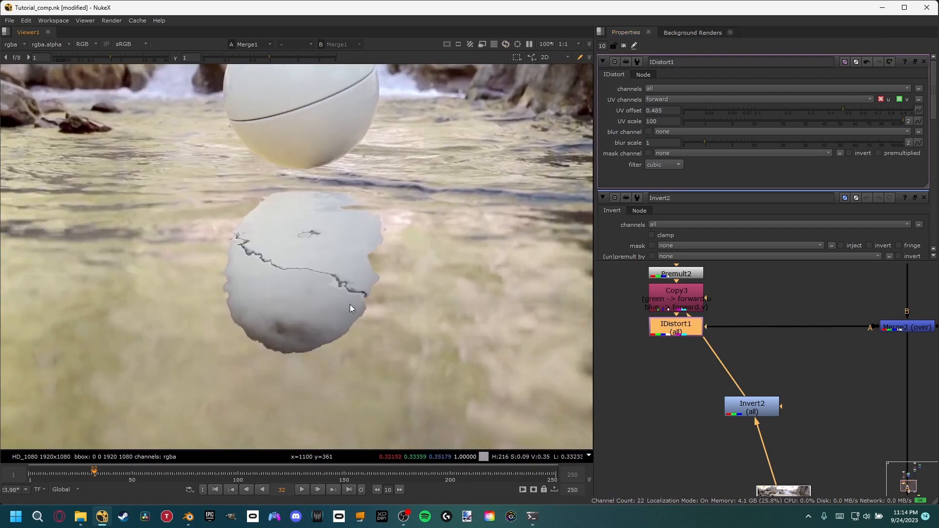
{"action": "scroll", "coordinate": [348, 298], "scroll_direction": "down", "scroll_amount": 1}
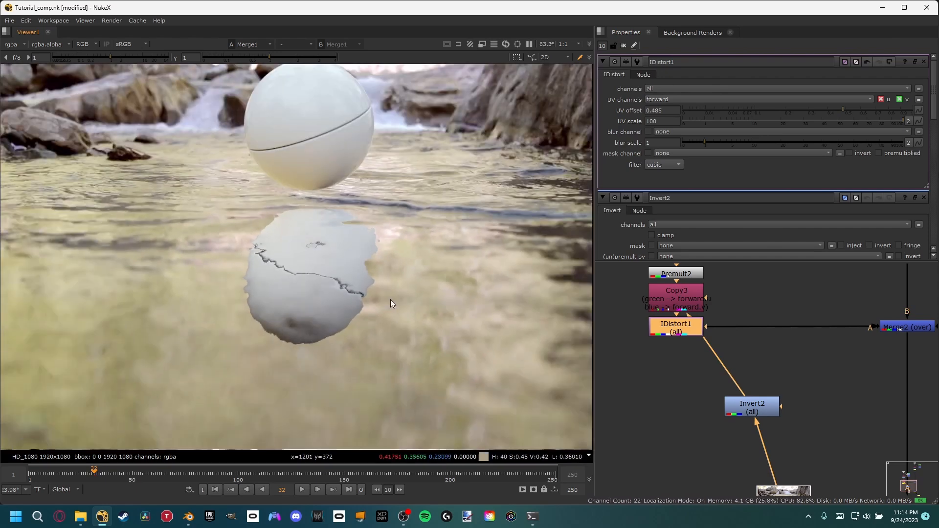
{"action": "scroll", "coordinate": [385, 292], "scroll_direction": "down", "scroll_amount": 1}
{"action": "middle_click_drag", "start_coordinate": [386, 292], "coordinate": [377, 322]}
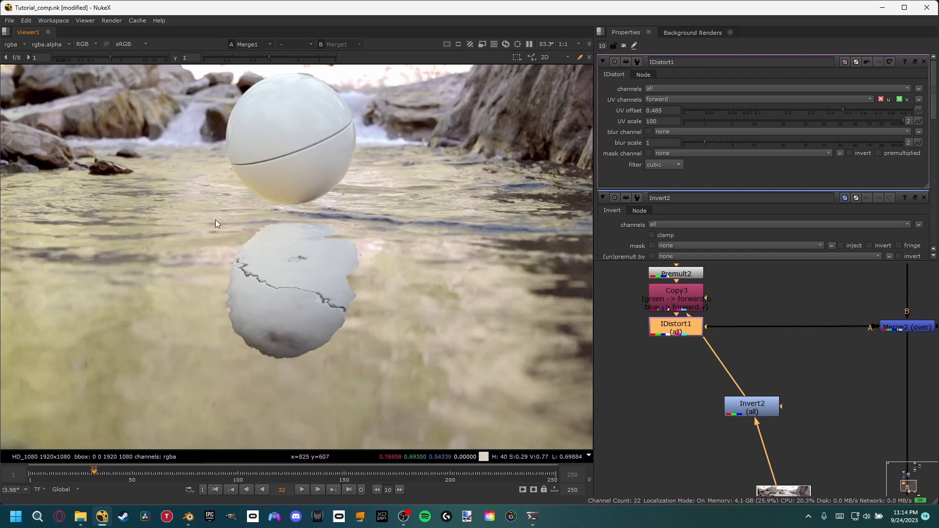
Step: Add a Defocus node on the connection between IDistort1 and Merge2
{"action": "left_click", "coordinate": [754, 354]}
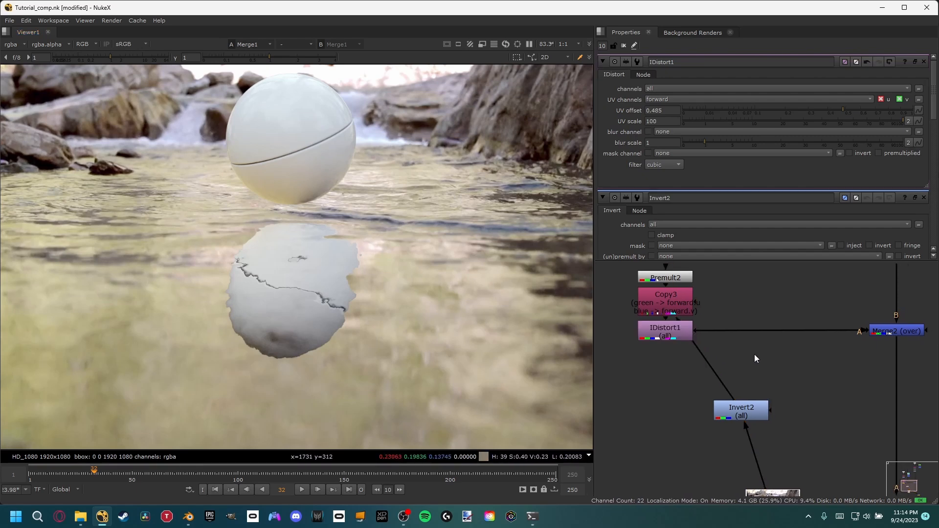
{"action": "key", "text": "Tab"}
{"action": "type", "text": "defoc"}
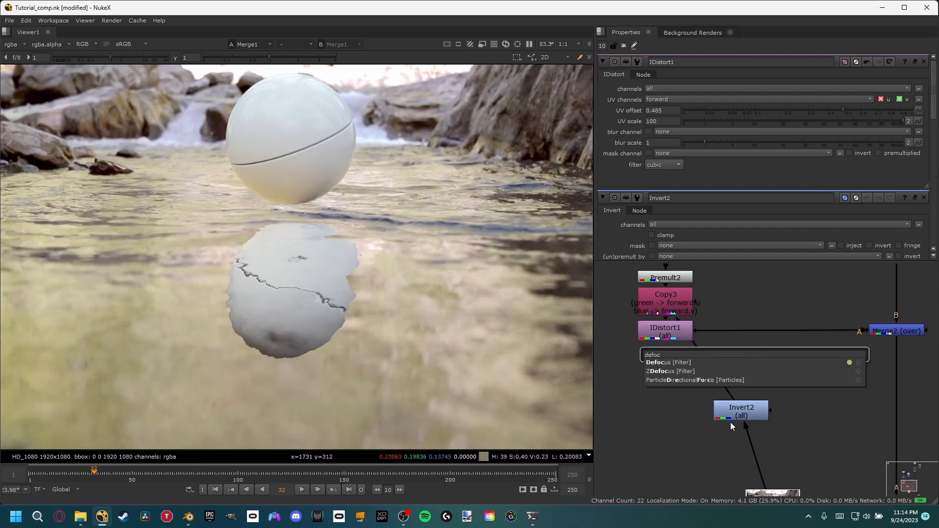
{"action": "left_click", "coordinate": [672, 362]}
{"action": "left_click_drag", "start_coordinate": [672, 362], "coordinate": [783, 324]}
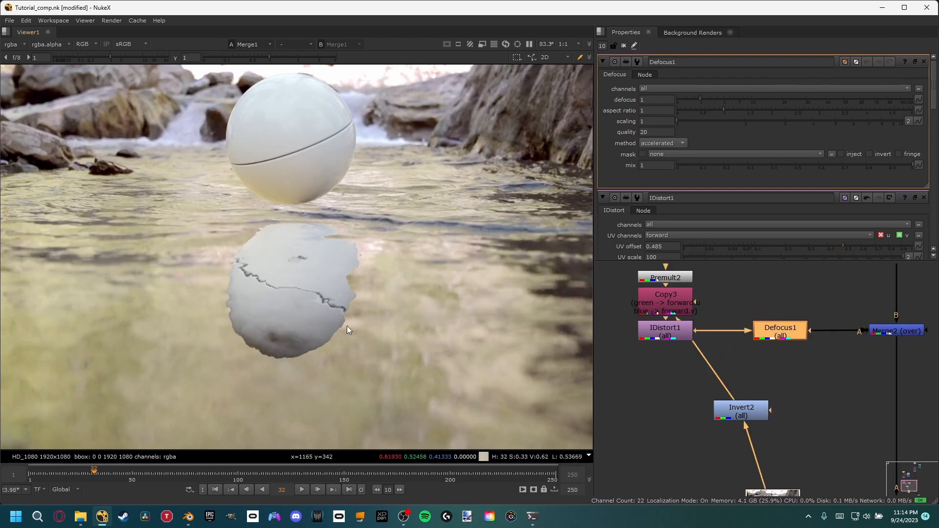
Step: Try a defocus of 14.6 on Defocus1 and inspect the softened edge of the lower orb up close
{"action": "scroll", "coordinate": [435, 324], "scroll_direction": "up", "scroll_amount": 5}
{"action": "scroll", "coordinate": [385, 342], "scroll_direction": "up", "scroll_amount": 3}
{"action": "middle_click_drag", "start_coordinate": [475, 122], "coordinate": [348, 345]}
{"action": "scroll", "coordinate": [348, 344], "scroll_direction": "up", "scroll_amount": 2}
{"action": "middle_click_drag", "start_coordinate": [351, 308], "coordinate": [398, 308]}
{"action": "scroll", "coordinate": [356, 342], "scroll_direction": "down", "scroll_amount": 1}
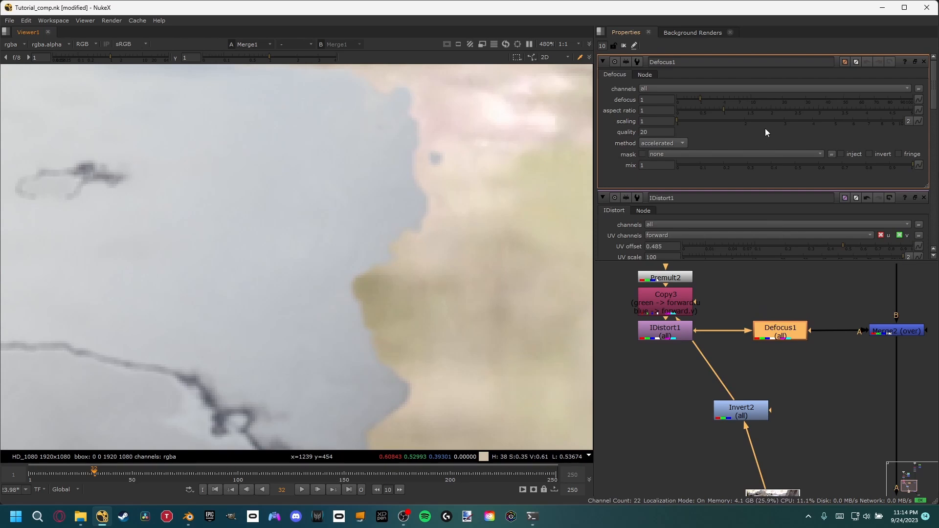
{"action": "left_click_drag", "start_coordinate": [710, 100], "coordinate": [772, 96]}
{"action": "scroll", "coordinate": [412, 204], "scroll_direction": "down", "scroll_amount": 6}
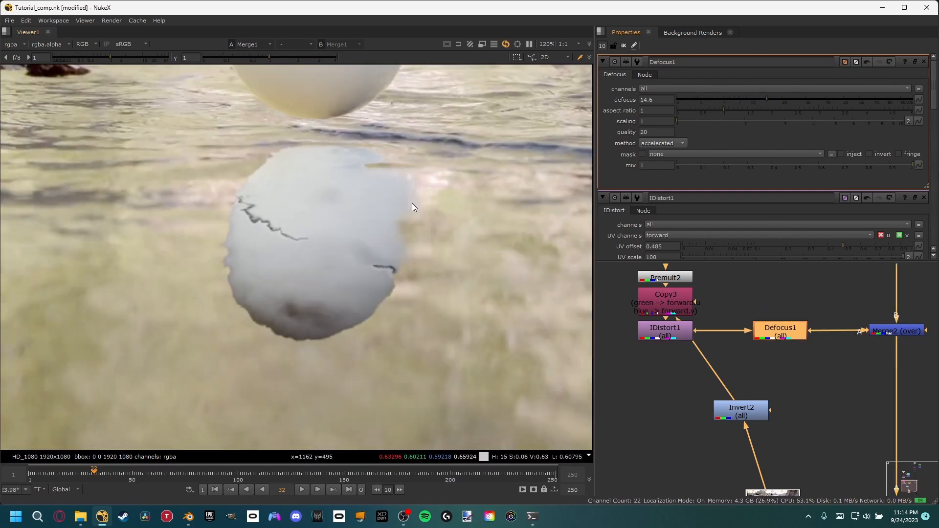
{"action": "scroll", "coordinate": [406, 208], "scroll_direction": "up", "scroll_amount": 1}
{"action": "scroll", "coordinate": [406, 208], "scroll_direction": "up", "scroll_amount": 2}
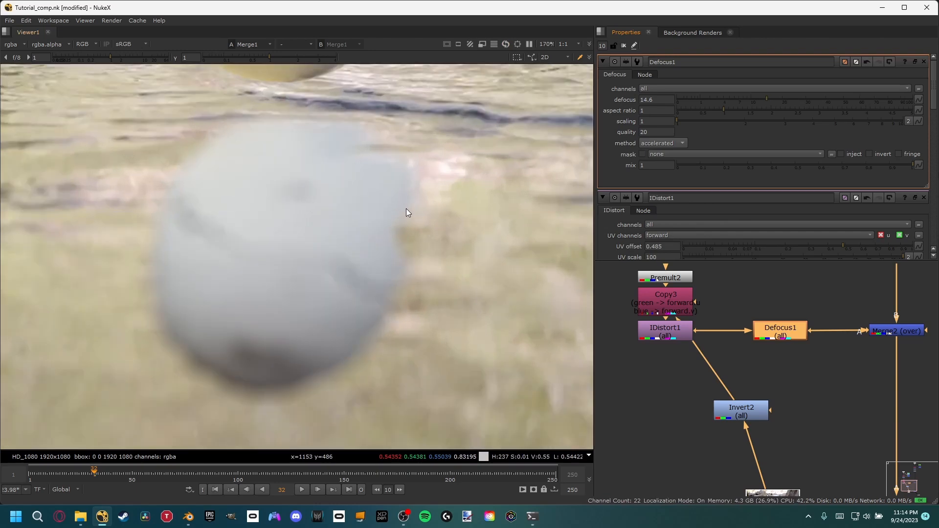
{"action": "scroll", "coordinate": [728, 347], "scroll_direction": "up", "scroll_amount": 1}
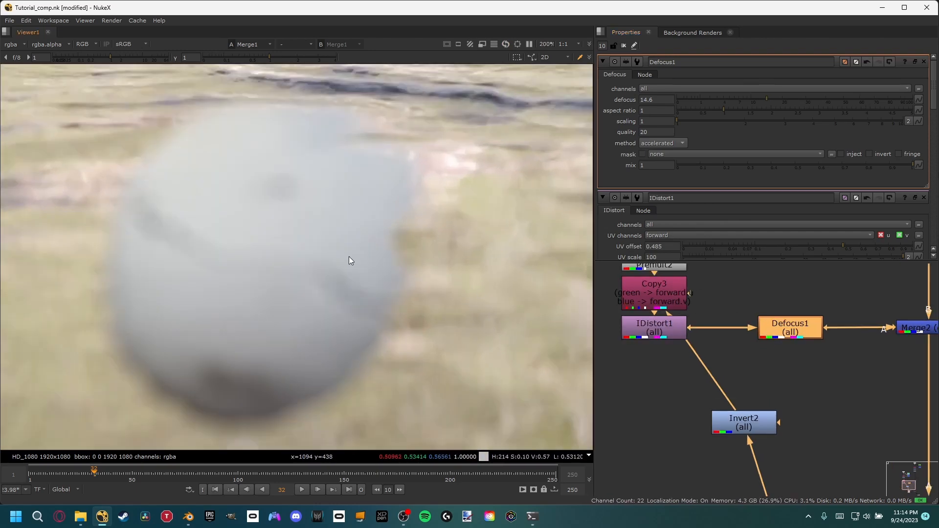
Step: Set Defocus1's defocus to 8.6 and check the lower orb's edges and crack
{"action": "middle_click_drag", "start_coordinate": [349, 256], "coordinate": [451, 259]}
{"action": "left_click_drag", "start_coordinate": [774, 100], "coordinate": [745, 97]}
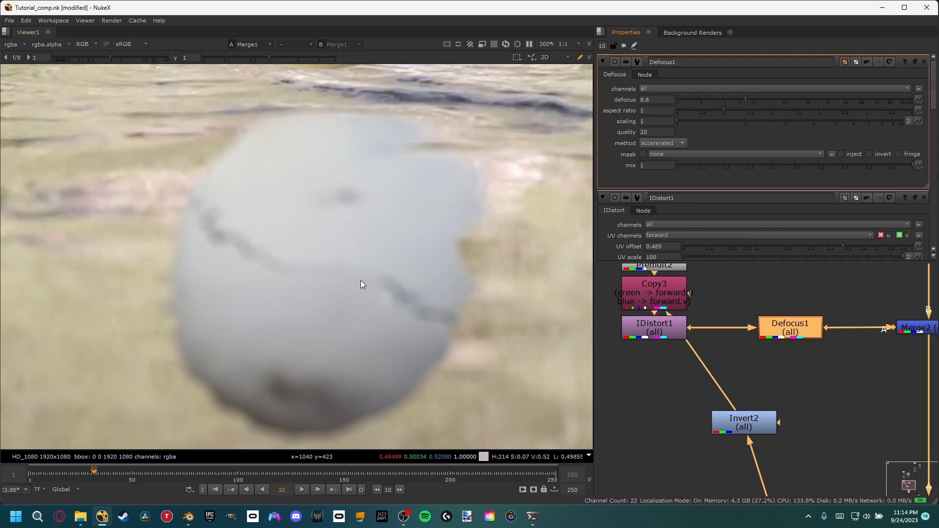
{"action": "middle_click_drag", "start_coordinate": [356, 285], "coordinate": [266, 288]}
Step: Insert a copy of Defocus1 on the upper orb's branch, between its Premult node and Merge2
{"action": "middle_click_drag", "start_coordinate": [793, 383], "coordinate": [735, 394]}
{"action": "scroll", "coordinate": [712, 360], "scroll_direction": "down", "scroll_amount": 6}
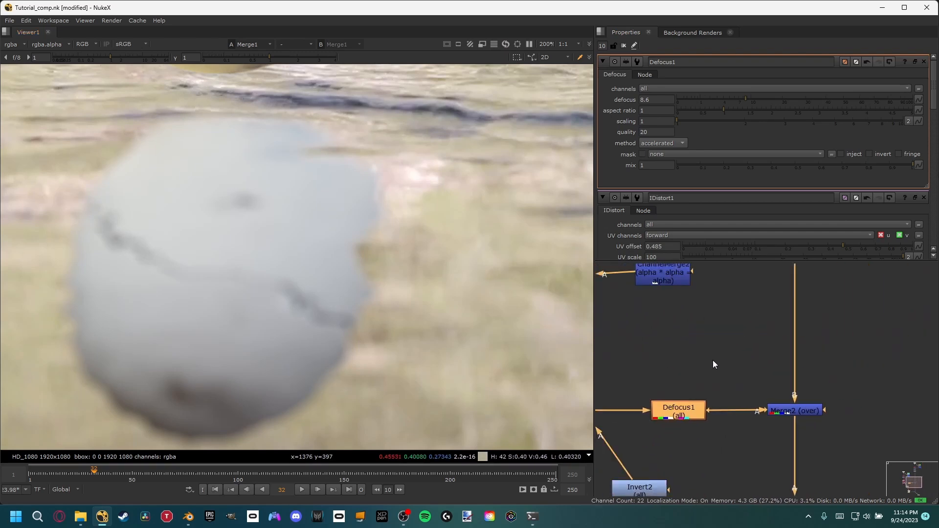
{"action": "left_click", "coordinate": [744, 323]}
{"action": "left_click_drag", "start_coordinate": [750, 327], "coordinate": [741, 327]}
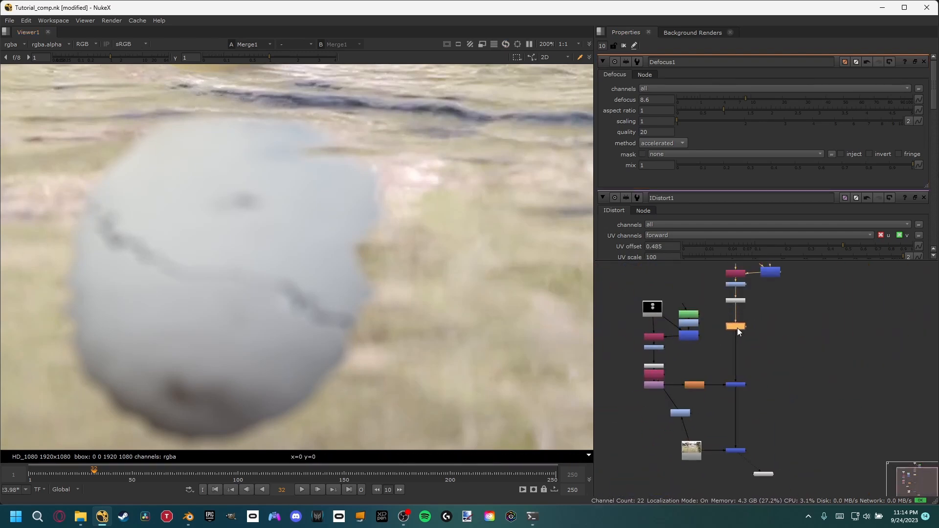
Step: Open Defocus2's properties and set its defocus to 0.85 while viewing the upper orb's edge up close
{"action": "scroll", "coordinate": [322, 274], "scroll_direction": "down", "scroll_amount": 1}
{"action": "scroll", "coordinate": [342, 283], "scroll_direction": "up", "scroll_amount": 4}
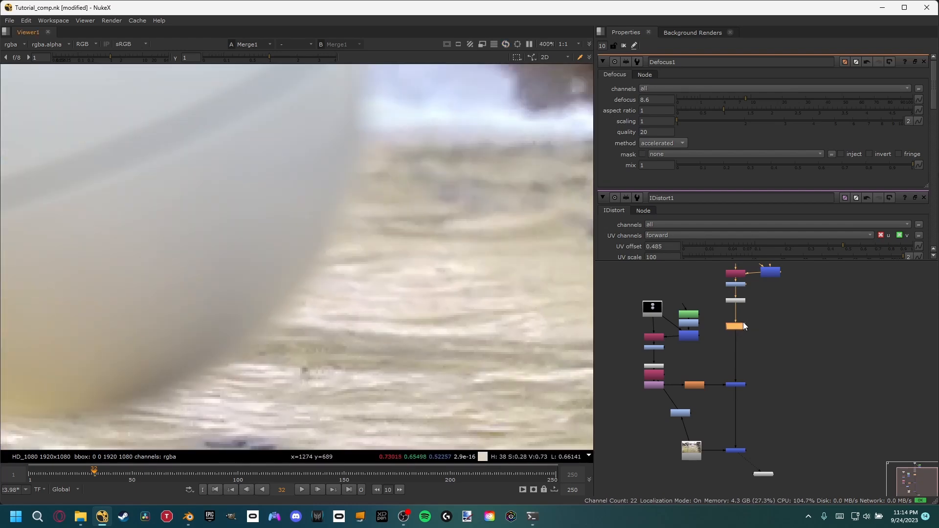
{"action": "double_click", "coordinate": [741, 326]}
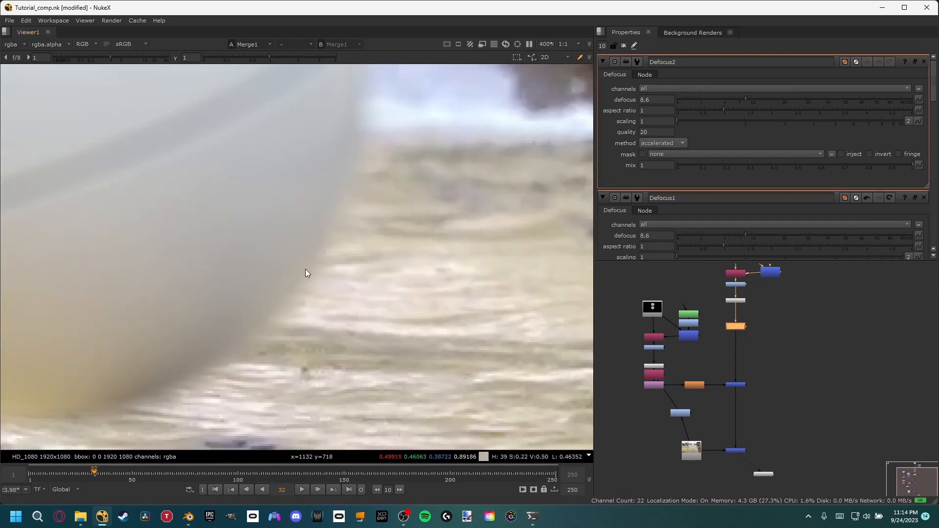
{"action": "scroll", "coordinate": [323, 343], "scroll_direction": "up", "scroll_amount": 2}
{"action": "left_click_drag", "start_coordinate": [729, 102], "coordinate": [698, 102]}
{"action": "left_click", "coordinate": [700, 102]}
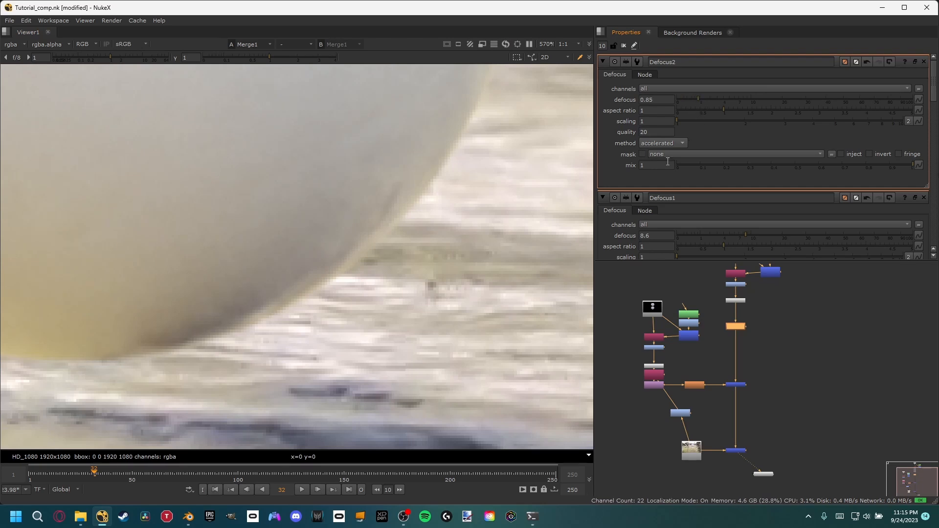
Step: Compare the upper orb with Defocus2 off and on, and save the script
{"action": "scroll", "coordinate": [406, 284], "scroll_direction": "down", "scroll_amount": 5}
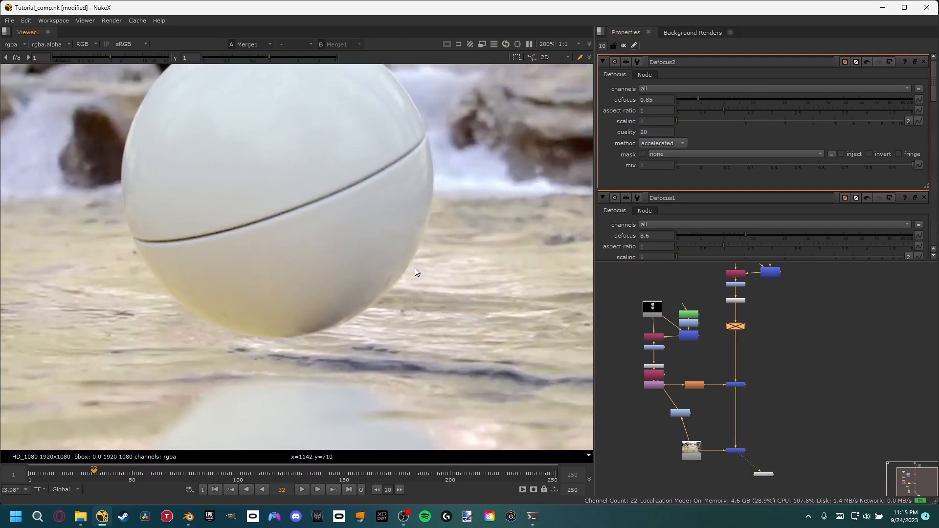
{"action": "scroll", "coordinate": [415, 268], "scroll_direction": "down", "scroll_amount": 6}
{"action": "scroll", "coordinate": [419, 278], "scroll_direction": "up", "scroll_amount": 6}
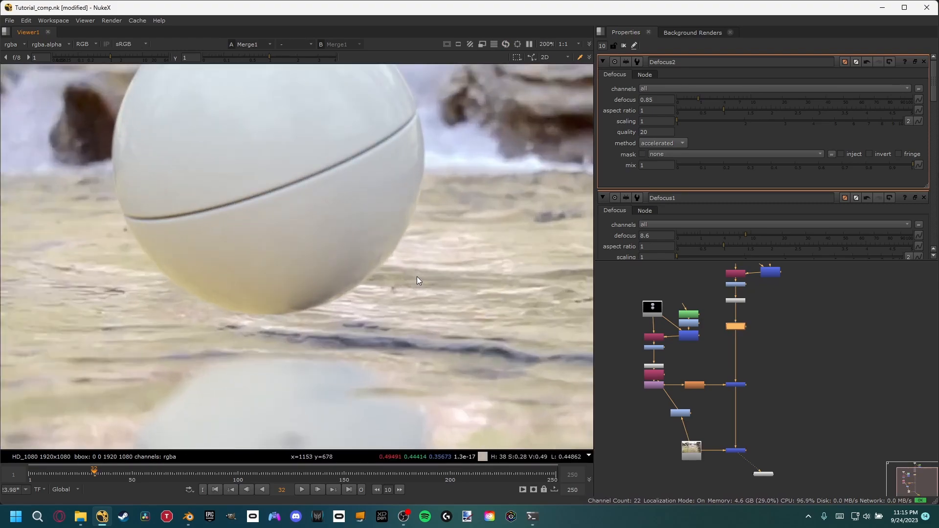
{"action": "scroll", "coordinate": [417, 279], "scroll_direction": "down", "scroll_amount": 4}
{"action": "key", "text": "ctrl+s"}
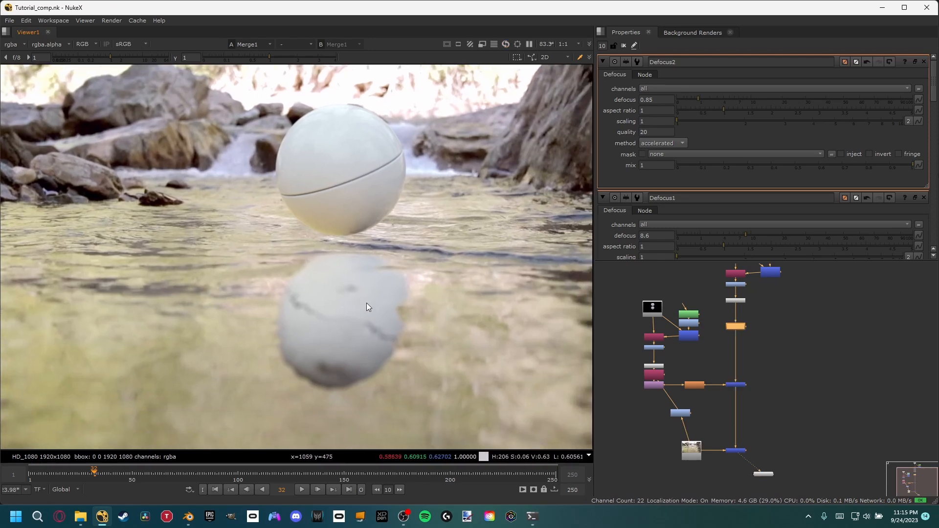
Step: Examine how the rocks and dark areas reflect in the rippling water compared with the lower orb's reflection
{"action": "middle_click_drag", "start_coordinate": [412, 305], "coordinate": [392, 309]}
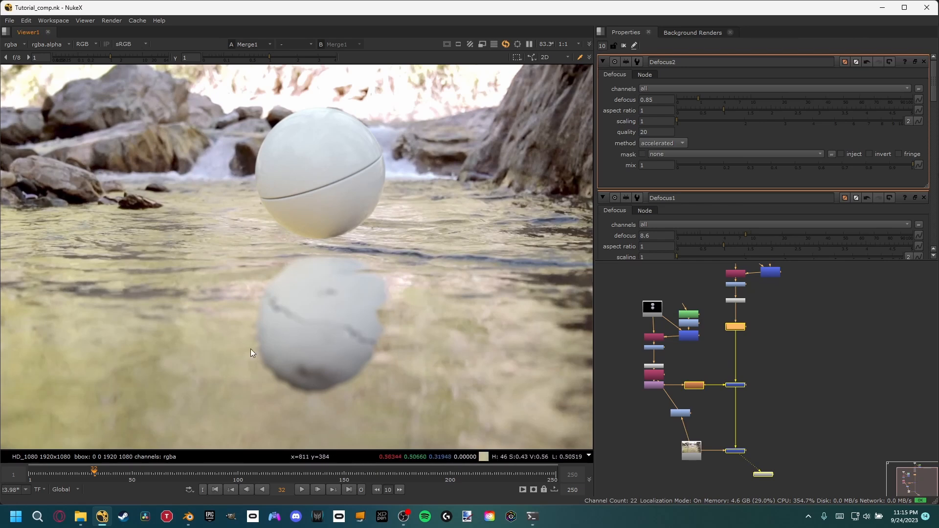
{"action": "scroll", "coordinate": [353, 340], "scroll_direction": "up", "scroll_amount": 2}
{"action": "middle_click_drag", "start_coordinate": [369, 377], "coordinate": [367, 289]}
{"action": "middle_click_drag", "start_coordinate": [433, 229], "coordinate": [336, 242]}
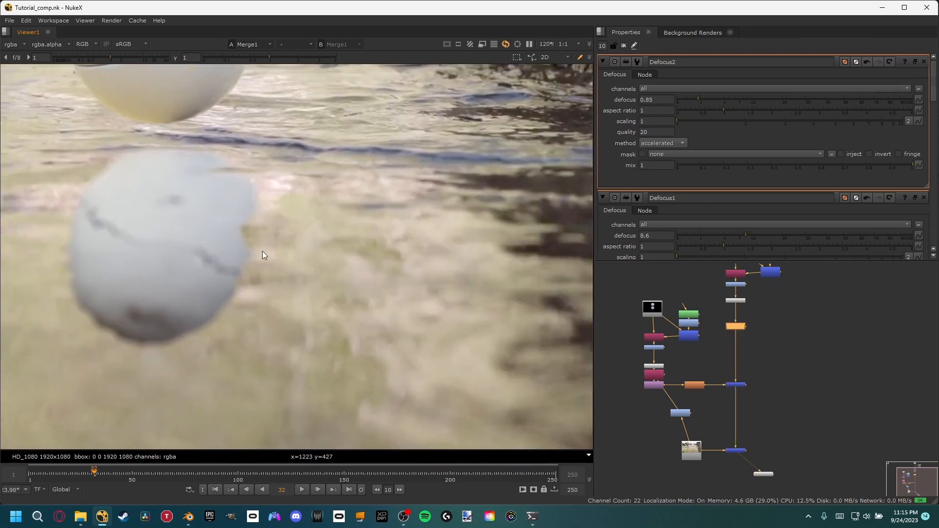
{"action": "middle_click_drag", "start_coordinate": [459, 210], "coordinate": [365, 315]}
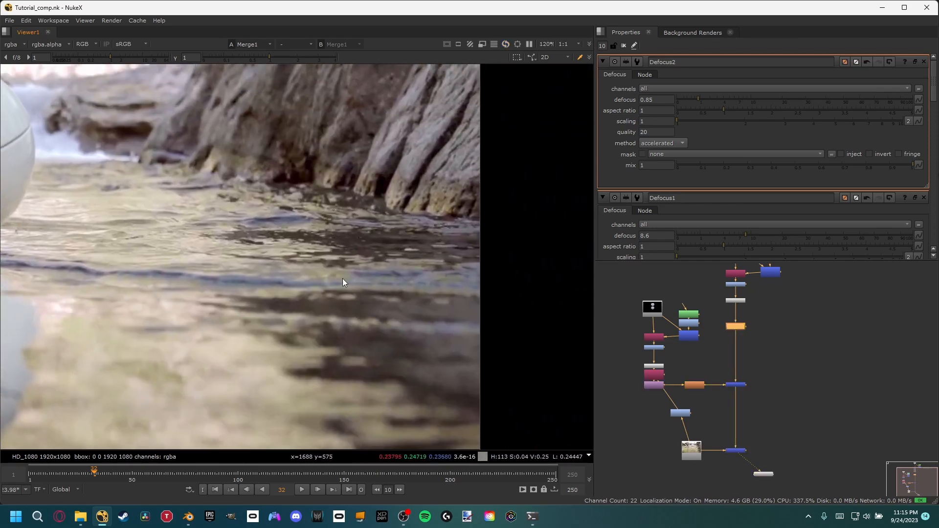
{"action": "scroll", "coordinate": [348, 262], "scroll_direction": "up", "scroll_amount": 1}
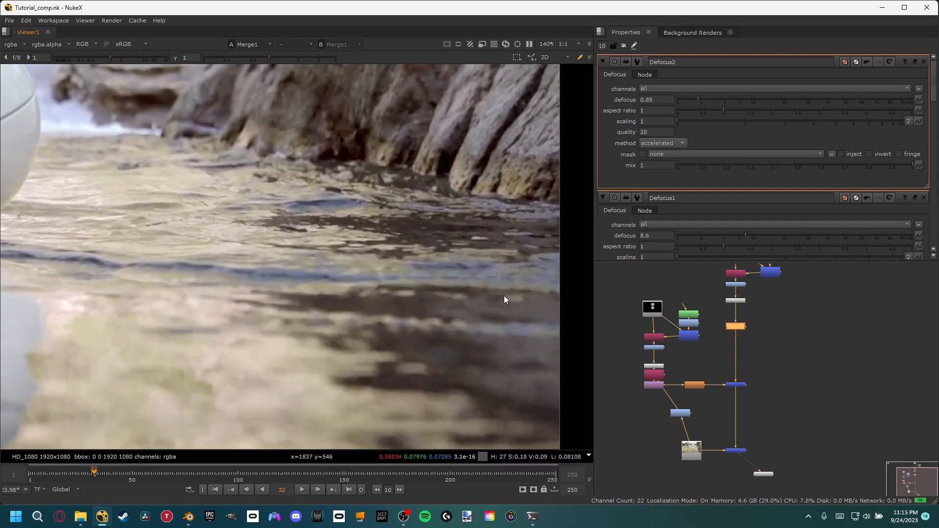
{"action": "middle_click_drag", "start_coordinate": [324, 316], "coordinate": [396, 273]}
{"action": "middle_click_drag", "start_coordinate": [97, 230], "coordinate": [203, 251]}
{"action": "middle_click_drag", "start_coordinate": [519, 280], "coordinate": [248, 344]}
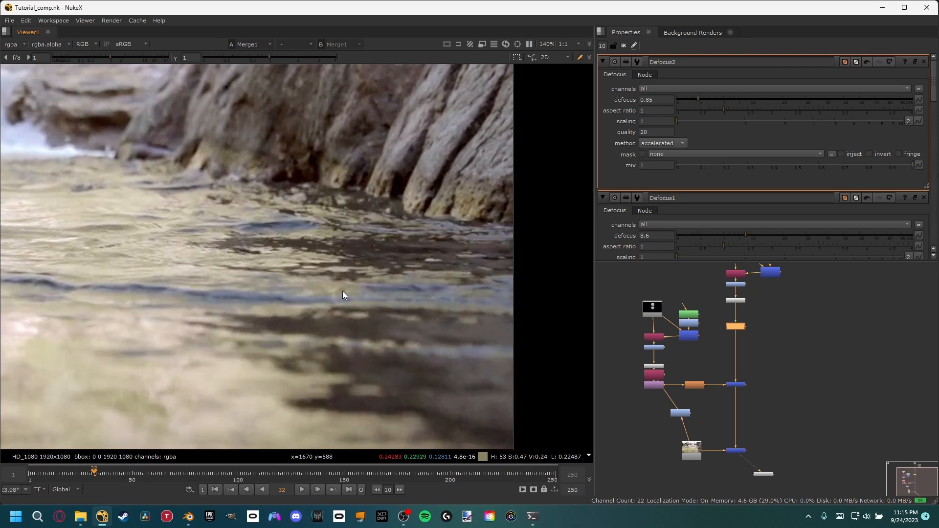
{"action": "middle_click_drag", "start_coordinate": [343, 291], "coordinate": [507, 257]}
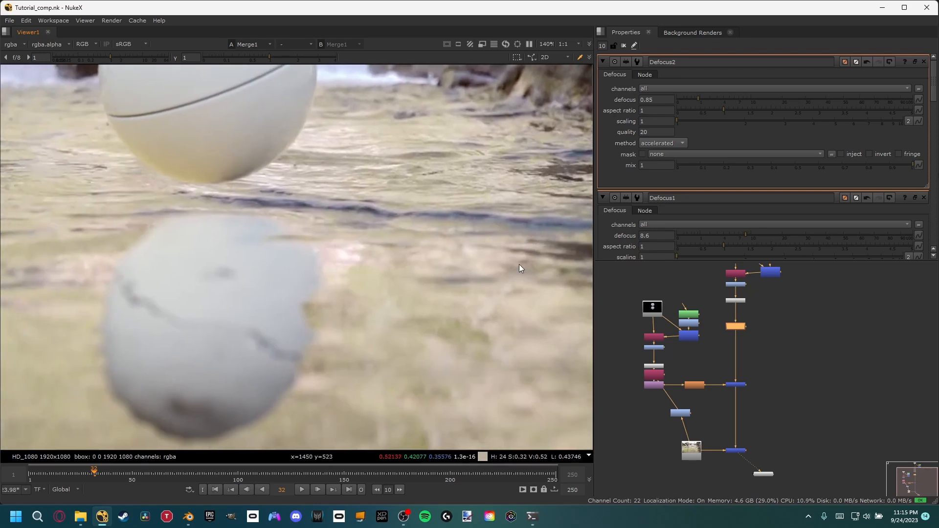
Step: Add an unconnected Keyer node to the right of the line between Merge2 and Merge1
{"action": "scroll", "coordinate": [722, 437], "scroll_direction": "up", "scroll_amount": 3}
{"action": "middle_click_drag", "start_coordinate": [715, 437], "coordinate": [727, 384]}
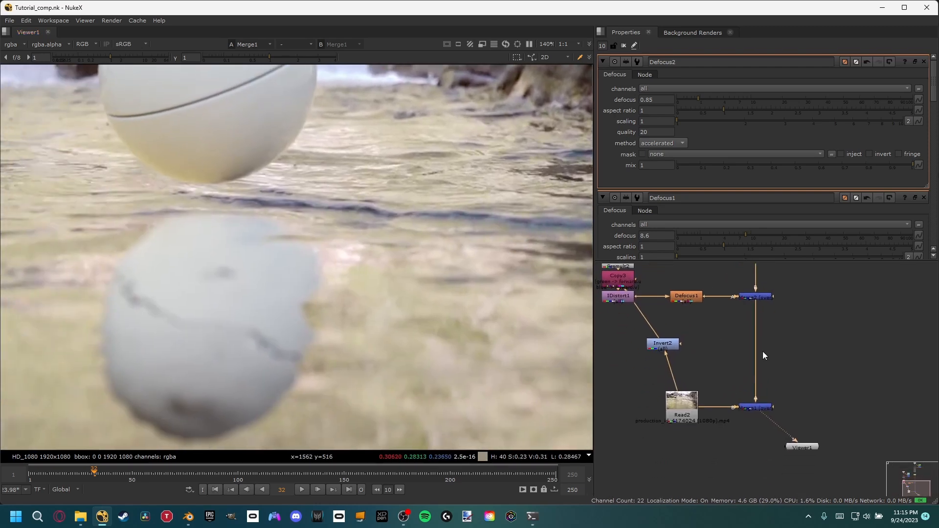
{"action": "left_click", "coordinate": [759, 354]}
{"action": "middle_click_drag", "start_coordinate": [495, 264], "coordinate": [437, 274]}
{"action": "scroll", "coordinate": [437, 274], "scroll_direction": "down", "scroll_amount": 3}
{"action": "scroll", "coordinate": [457, 275], "scroll_direction": "up", "scroll_amount": 3}
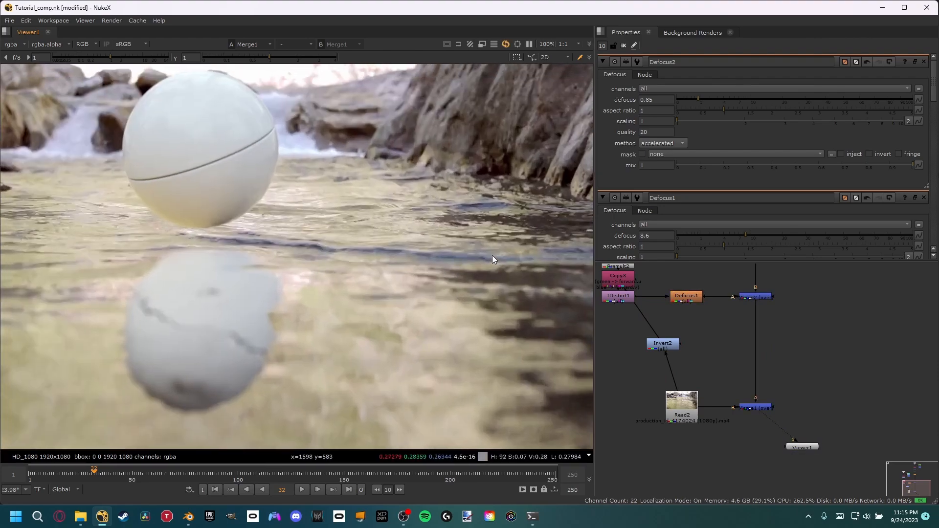
{"action": "scroll", "coordinate": [198, 348], "scroll_direction": "up", "scroll_amount": 3}
{"action": "middle_click_drag", "start_coordinate": [197, 348], "coordinate": [294, 331]}
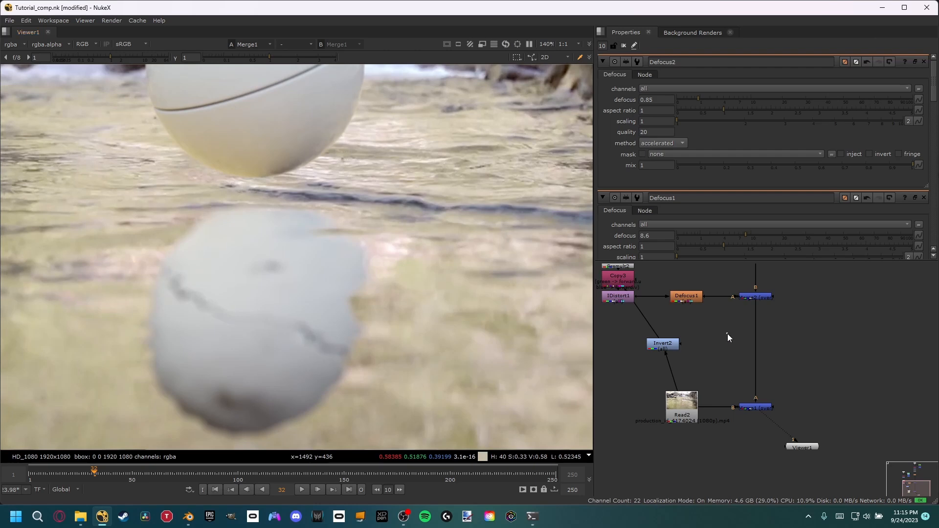
{"action": "key", "text": "Tab"}
{"action": "type", "text": "keyer"}
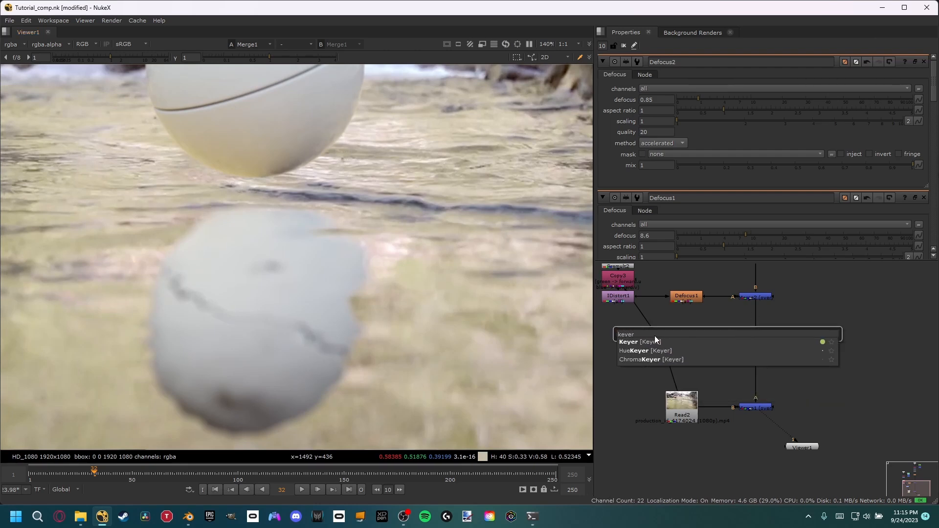
{"action": "left_click", "coordinate": [656, 342]}
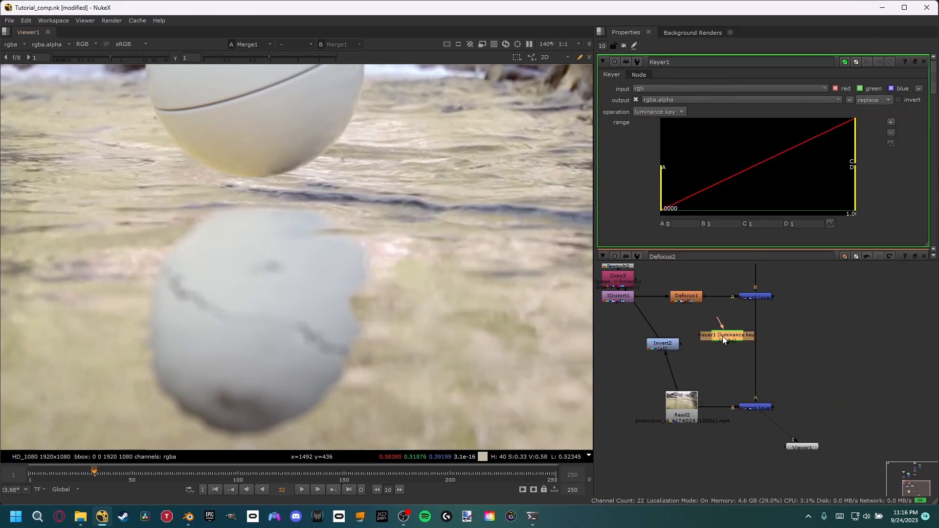
{"action": "left_click", "coordinate": [795, 313]}
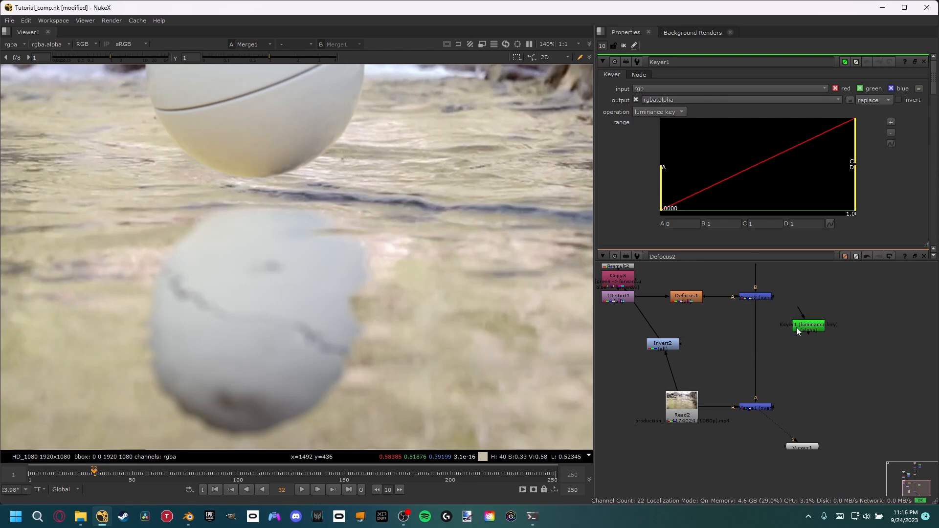
Step: Connect Read2 to Keyer1's input and view Keyer1's alpha channel in the viewer
{"action": "left_click_drag", "start_coordinate": [693, 407], "coordinate": [696, 407]}
{"action": "key", "text": "1"}
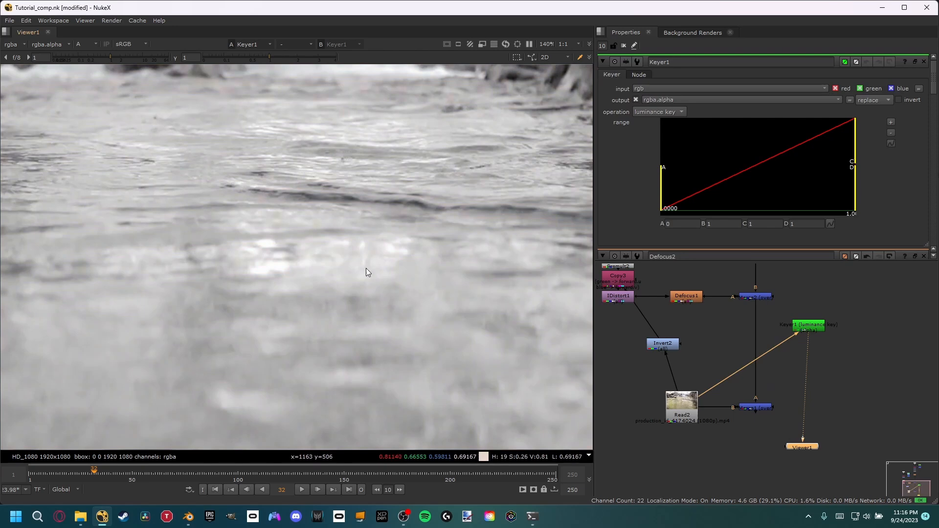
{"action": "scroll", "coordinate": [354, 248], "scroll_direction": "down", "scroll_amount": 2}
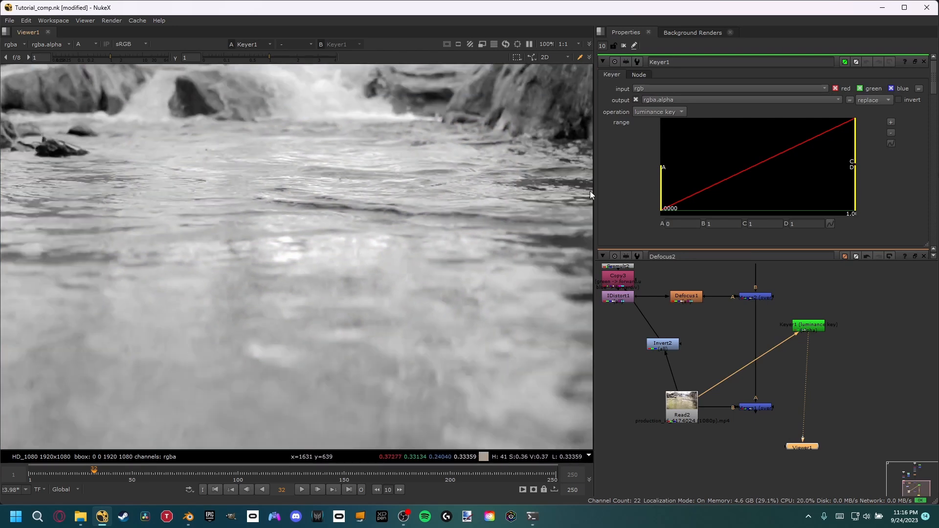
Step: Narrow Keyer1's luminance range to A about 0.39 and B about 0.85, and return the viewer to full colour
{"action": "left_click_drag", "start_coordinate": [663, 186], "coordinate": [756, 186]}
{"action": "left_click_drag", "start_coordinate": [855, 158], "coordinate": [805, 158]}
{"action": "left_click_drag", "start_coordinate": [753, 185], "coordinate": [841, 166]}
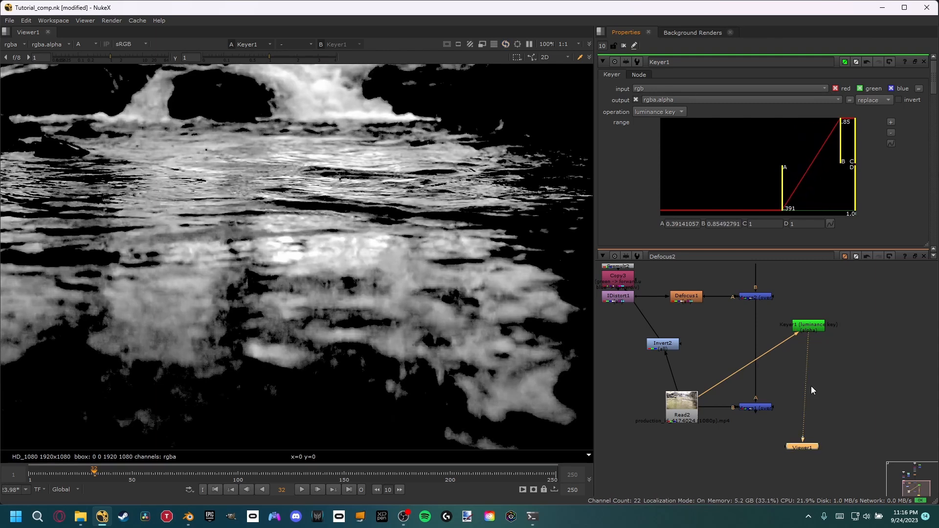
{"action": "middle_click_drag", "start_coordinate": [807, 390], "coordinate": [820, 366]}
{"action": "key", "text": "a"}
{"action": "key", "text": "a"}
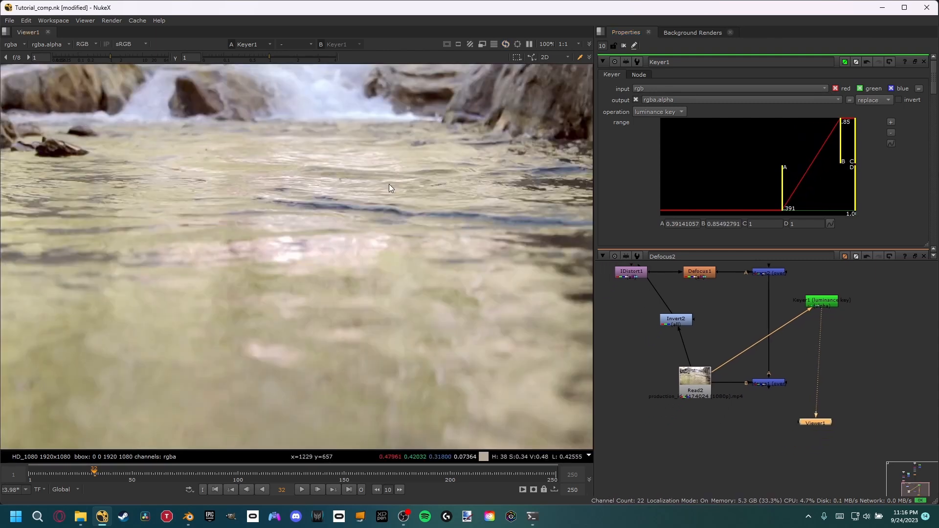
Step: Connect Merge2's mask input to Keyer1 and view Merge1's output around the orb's reflection
{"action": "middle_click_drag", "start_coordinate": [824, 299], "coordinate": [829, 351]}
{"action": "left_click_drag", "start_coordinate": [789, 317], "coordinate": [829, 342]}
{"action": "left_click", "coordinate": [768, 424]}
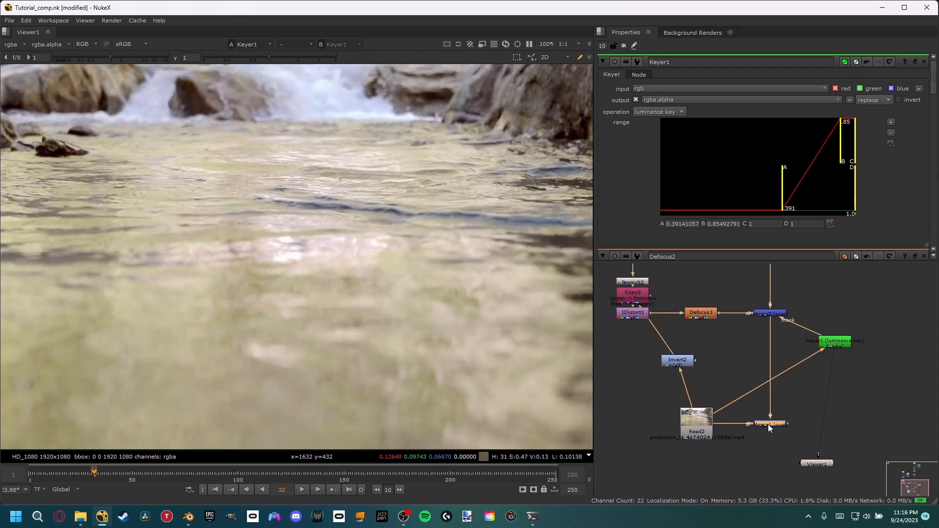
{"action": "key", "text": "1"}
{"action": "left_click_drag", "start_coordinate": [808, 464], "coordinate": [785, 468]}
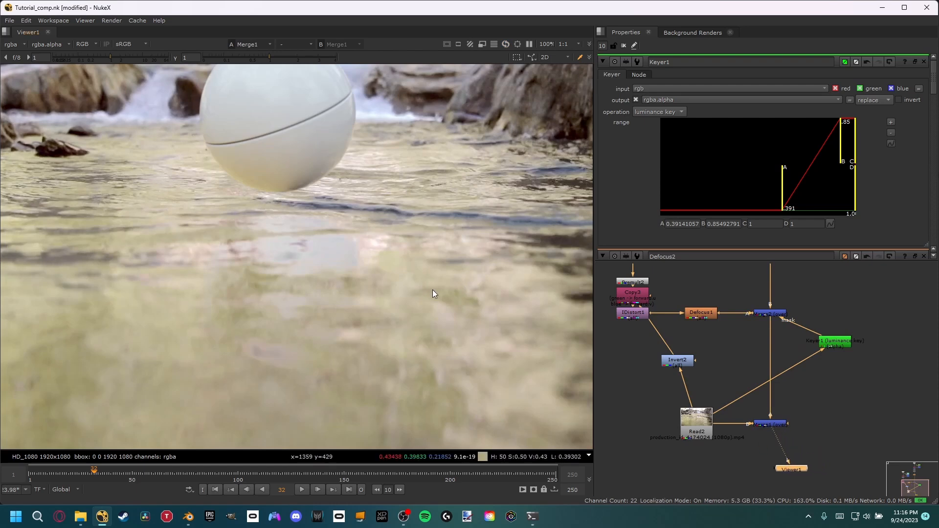
{"action": "scroll", "coordinate": [233, 265], "scroll_direction": "up", "scroll_amount": 3}
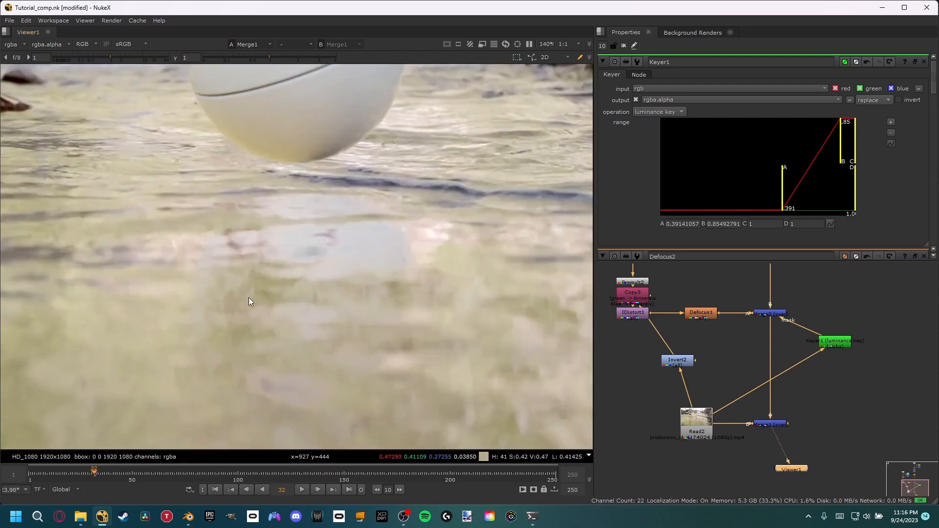
{"action": "scroll", "coordinate": [362, 279], "scroll_direction": "up", "scroll_amount": 2}
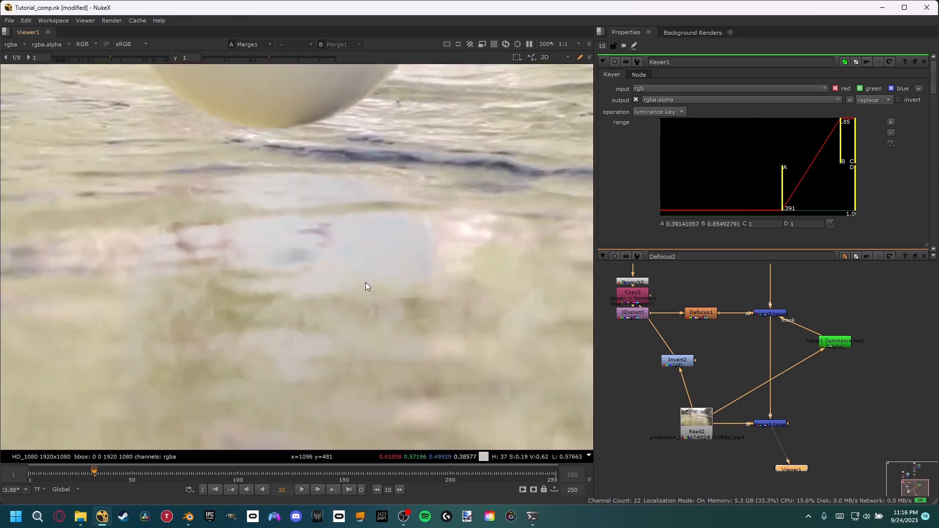
{"action": "middle_click_drag", "start_coordinate": [765, 346], "coordinate": [724, 370]}
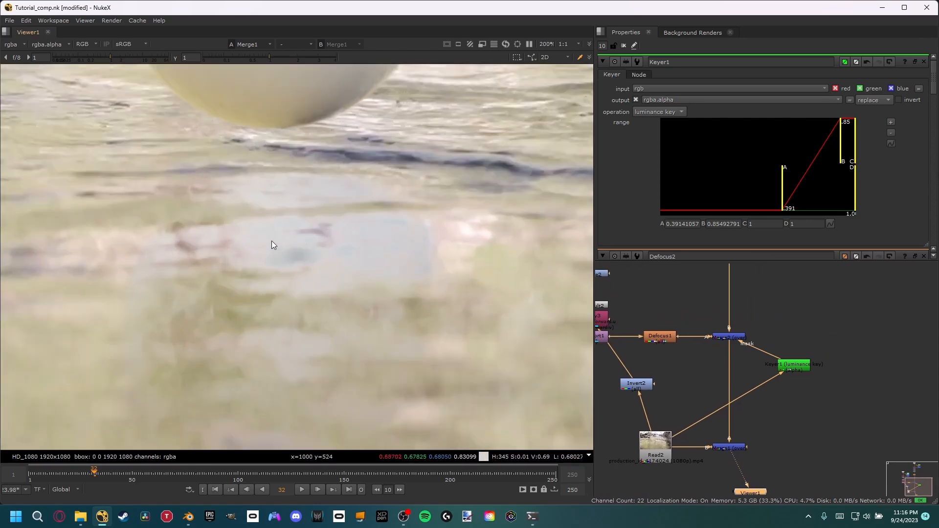
{"action": "scroll", "coordinate": [274, 243], "scroll_direction": "up", "scroll_amount": 1}
Step: Insert a Blur node between Keyer1 and Merge2's mask input, and set its size to 10
{"action": "left_click", "coordinate": [795, 366]}
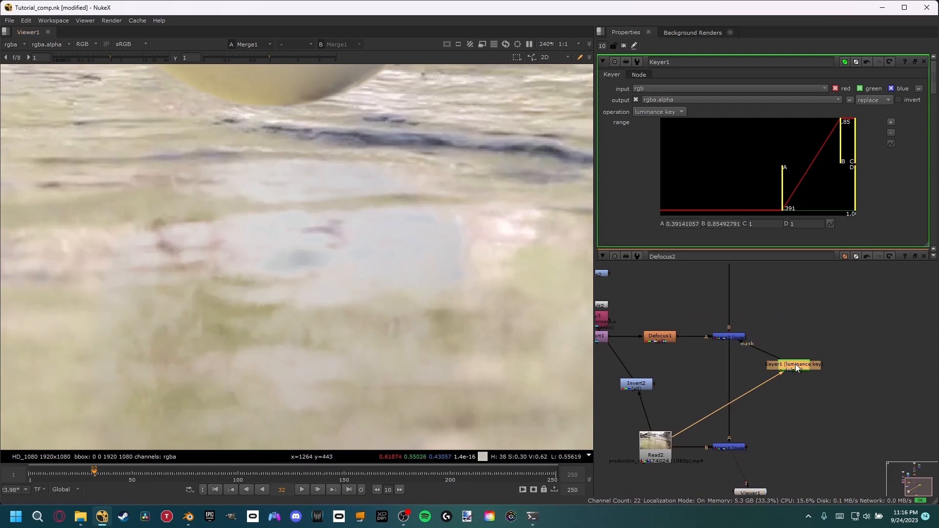
{"action": "key", "text": "b"}
{"action": "left_click_drag", "start_coordinate": [797, 348], "coordinate": [797, 350]}
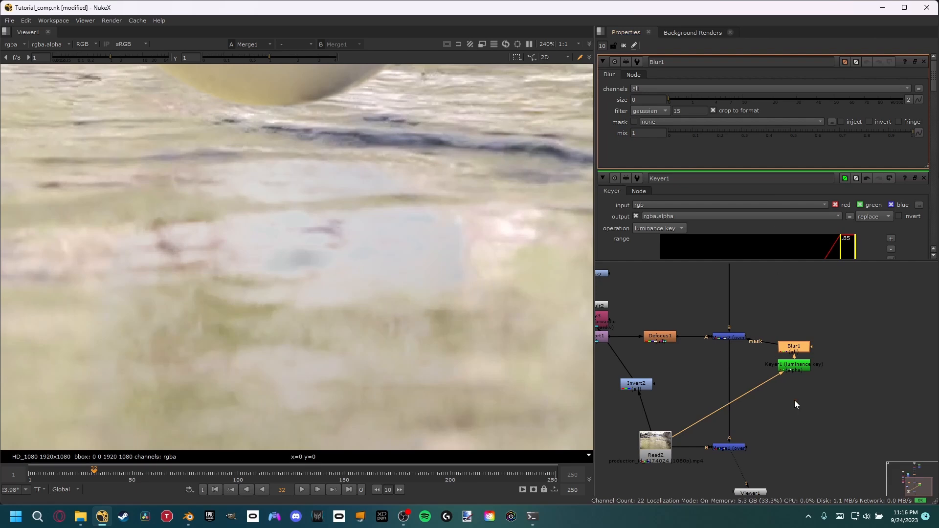
{"action": "middle_click_drag", "start_coordinate": [716, 342], "coordinate": [748, 403]}
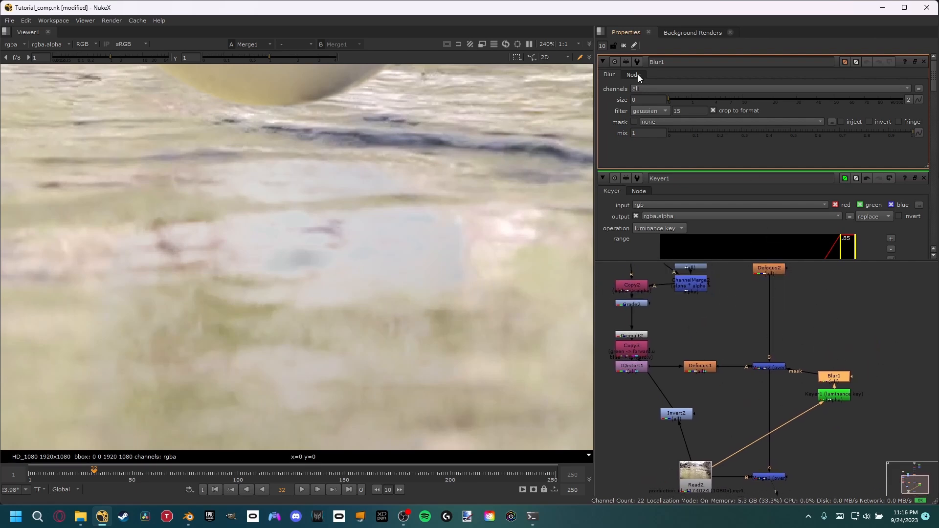
{"action": "left_click_drag", "start_coordinate": [673, 102], "coordinate": [745, 95]}
{"action": "scroll", "coordinate": [422, 269], "scroll_direction": "down", "scroll_amount": 5}
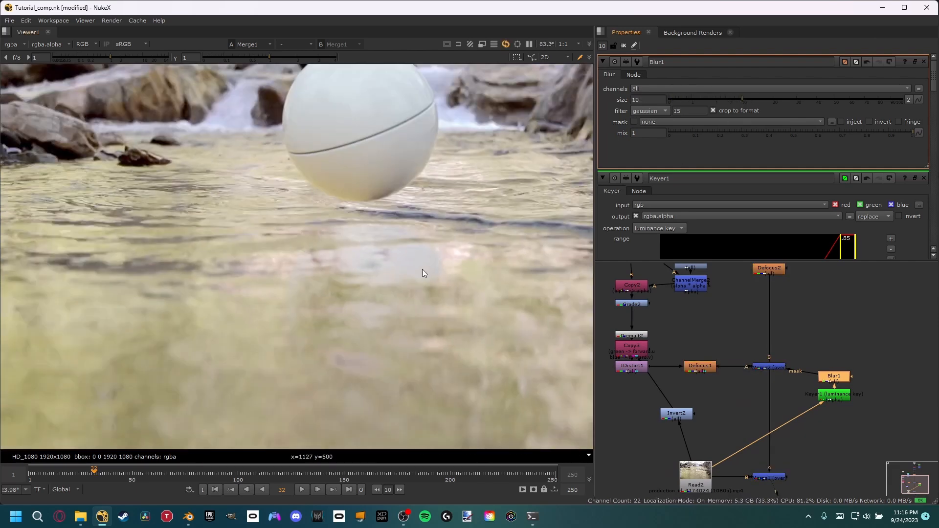
{"action": "left_click", "coordinate": [831, 423]}
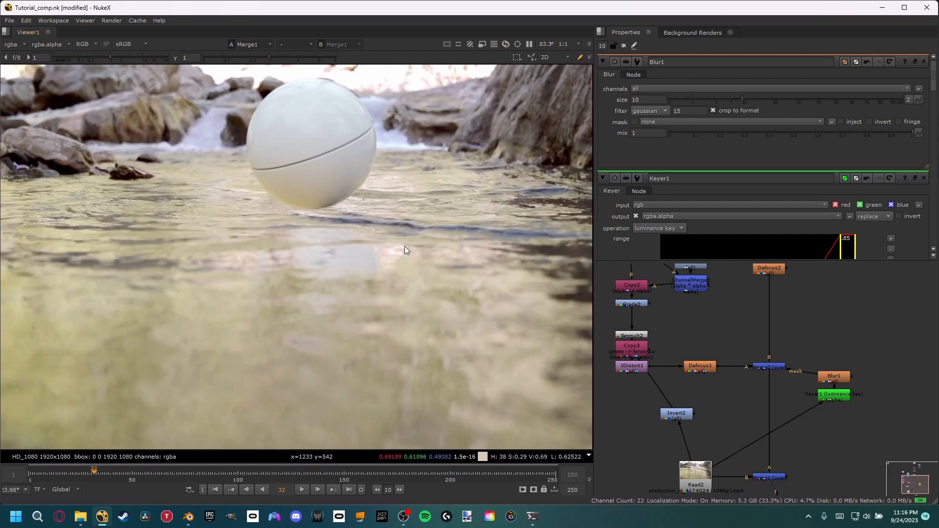
Step: With only Keyer1's properties open, refine its range to A about 0.40 and B about 0.81, and save the script
{"action": "left_click", "coordinate": [624, 46]}
{"action": "double_click", "coordinate": [843, 400]}
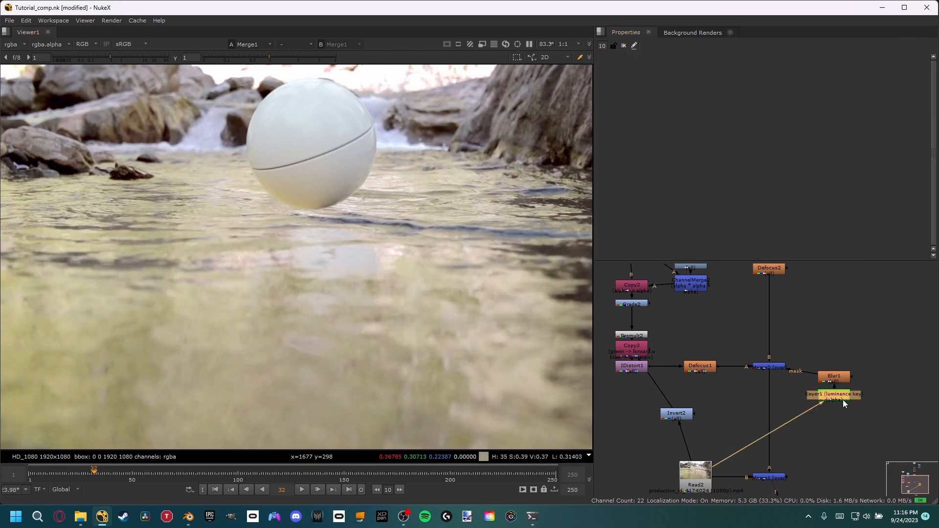
{"action": "left_click_drag", "start_coordinate": [785, 178], "coordinate": [779, 182]}
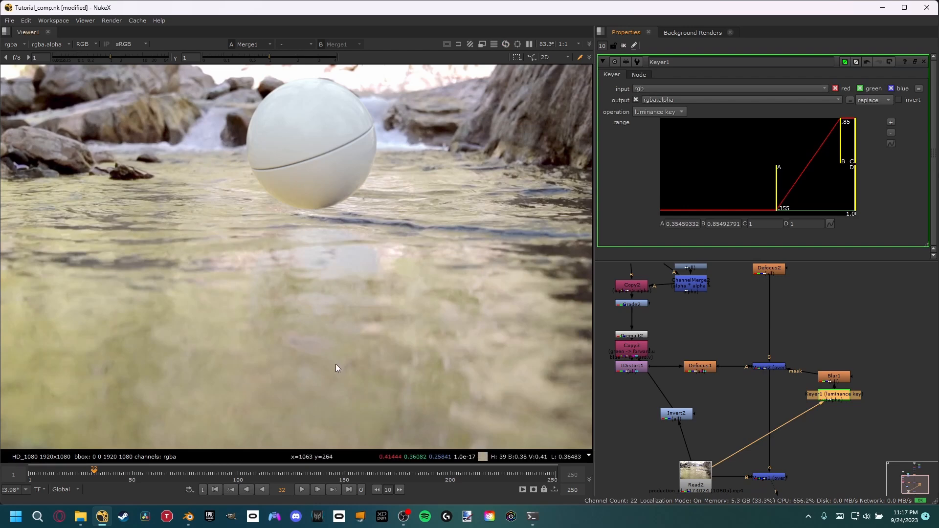
{"action": "mouse_move", "coordinate": [841, 151]}
{"action": "left_mouse_down"}
{"action": "mouse_move", "coordinate": [834, 154]}
{"action": "mouse_move", "coordinate": [842, 150]}
{"action": "left_mouse_up"}
{"action": "middle_click_drag", "start_coordinate": [370, 357], "coordinate": [427, 345]}
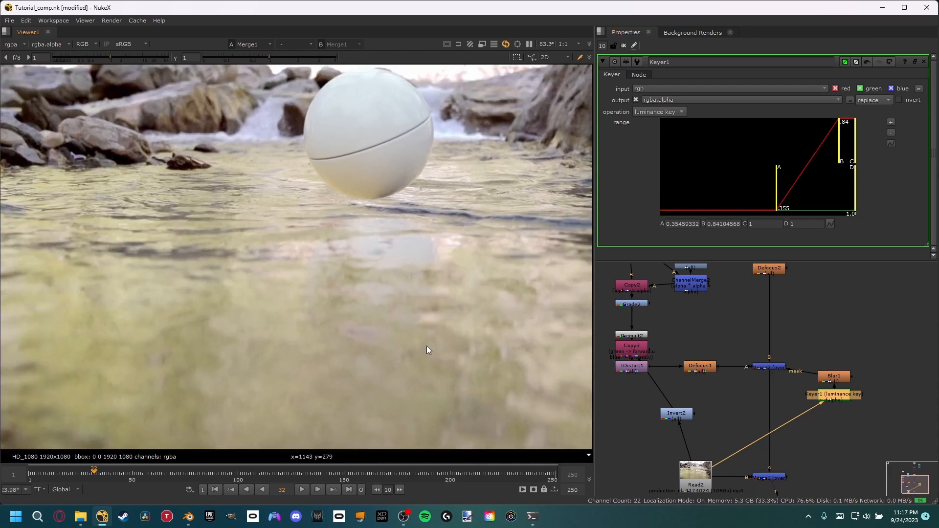
{"action": "left_click_drag", "start_coordinate": [779, 179], "coordinate": [786, 178]}
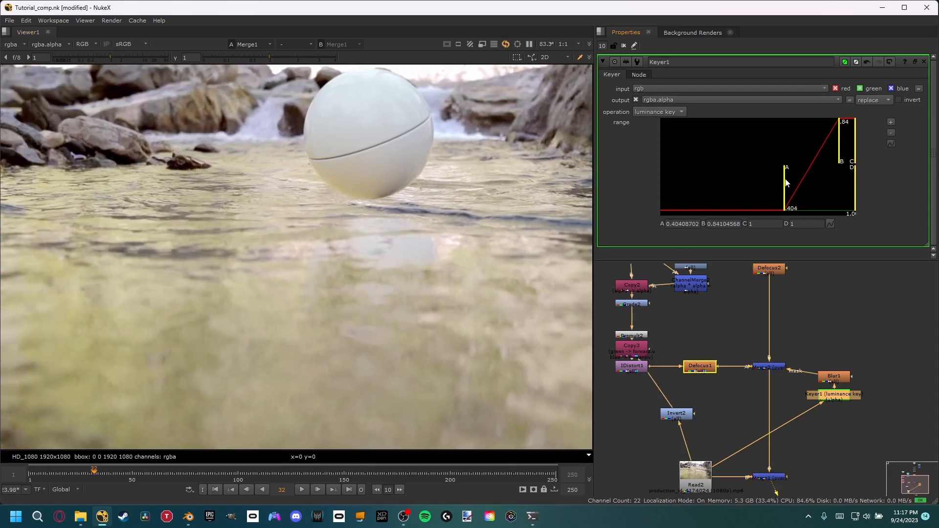
{"action": "left_click_drag", "start_coordinate": [840, 157], "coordinate": [837, 158]}
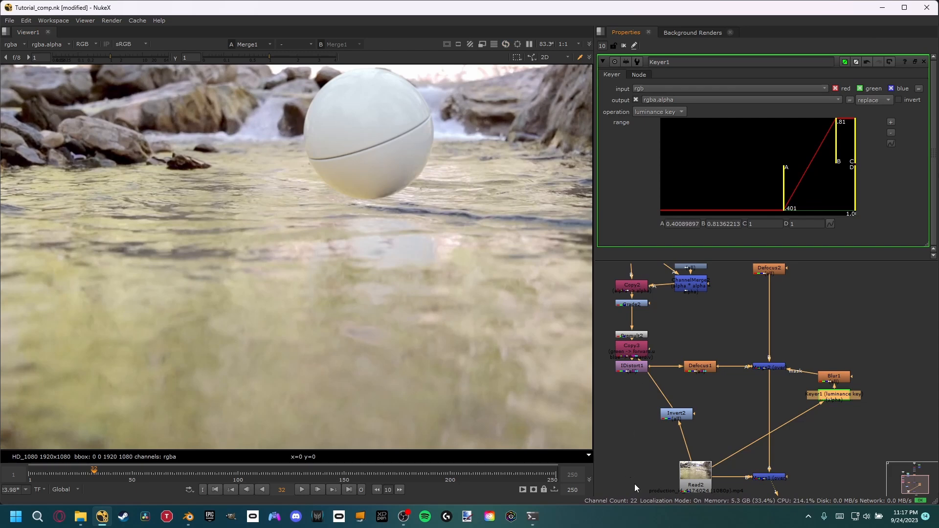
{"action": "middle_click_drag", "start_coordinate": [651, 474], "coordinate": [631, 439]}
{"action": "key", "text": "ctrl"}
{"action": "key", "text": "ctrl+s"}
Step: Reduce Merge2's mix to 0.815 to weaken the orb's reflection
{"action": "middle_click_drag", "start_coordinate": [401, 275], "coordinate": [380, 318]}
{"action": "scroll", "coordinate": [387, 318], "scroll_direction": "up", "scroll_amount": 3}
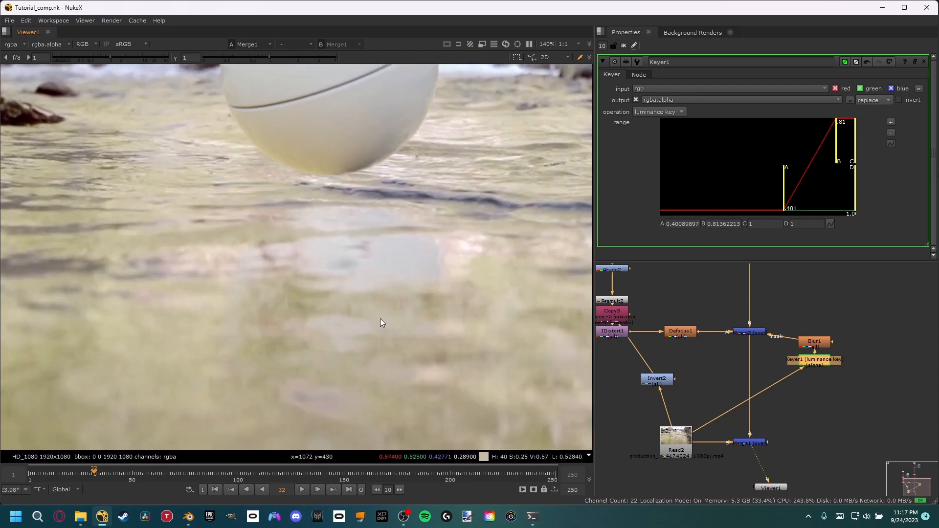
{"action": "double_click", "coordinate": [751, 333]}
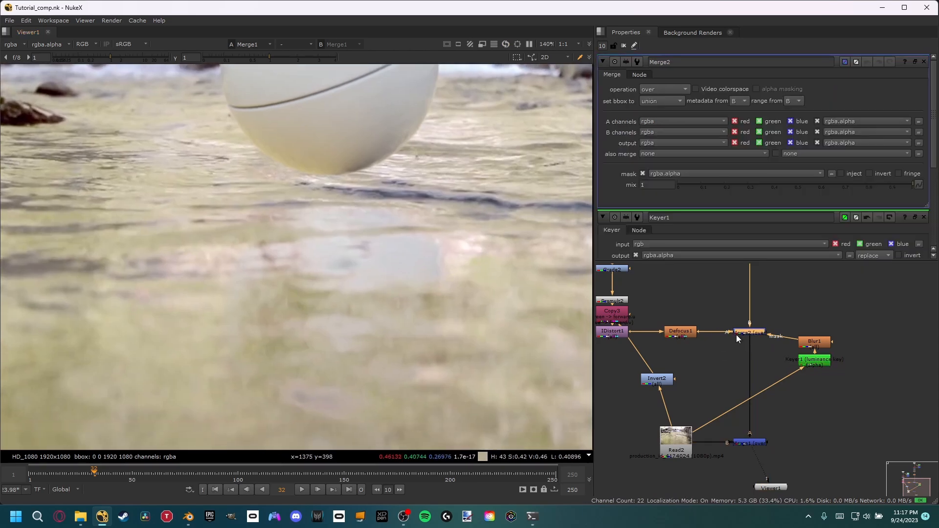
{"action": "scroll", "coordinate": [742, 327], "scroll_direction": "down", "scroll_amount": 3}
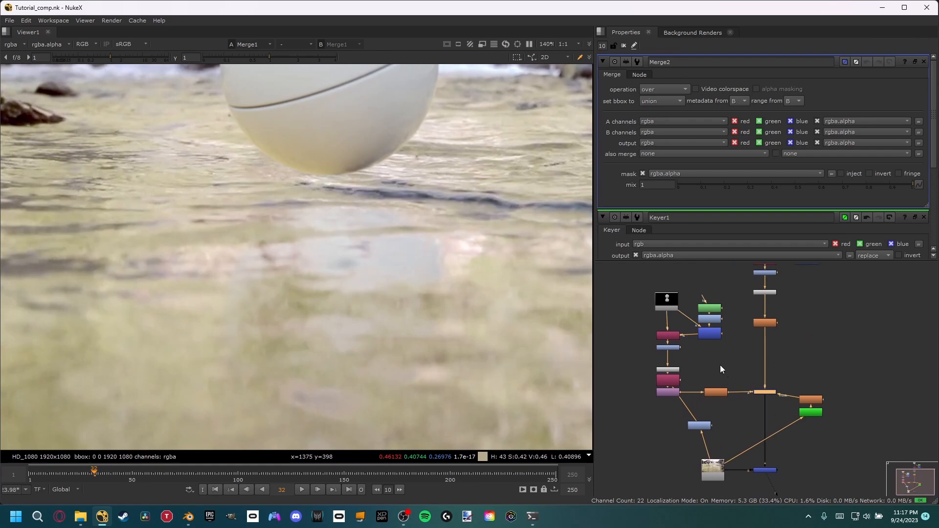
{"action": "scroll", "coordinate": [763, 393], "scroll_direction": "up", "scroll_amount": 5}
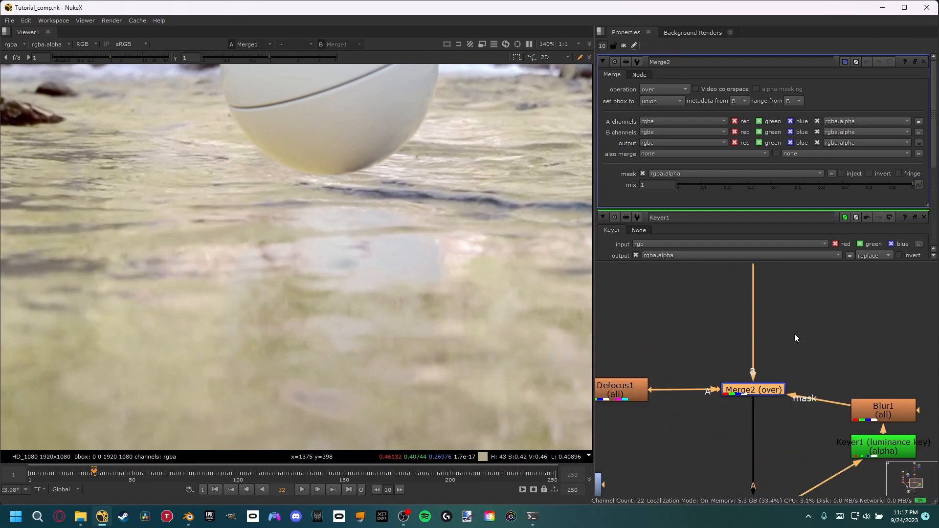
{"action": "mouse_move", "coordinate": [866, 186]}
{"action": "left_mouse_down"}
{"action": "mouse_move", "coordinate": [849, 187]}
{"action": "mouse_move", "coordinate": [870, 187]}
{"action": "left_mouse_up"}
{"action": "scroll", "coordinate": [427, 280], "scroll_direction": "down", "scroll_amount": 4}
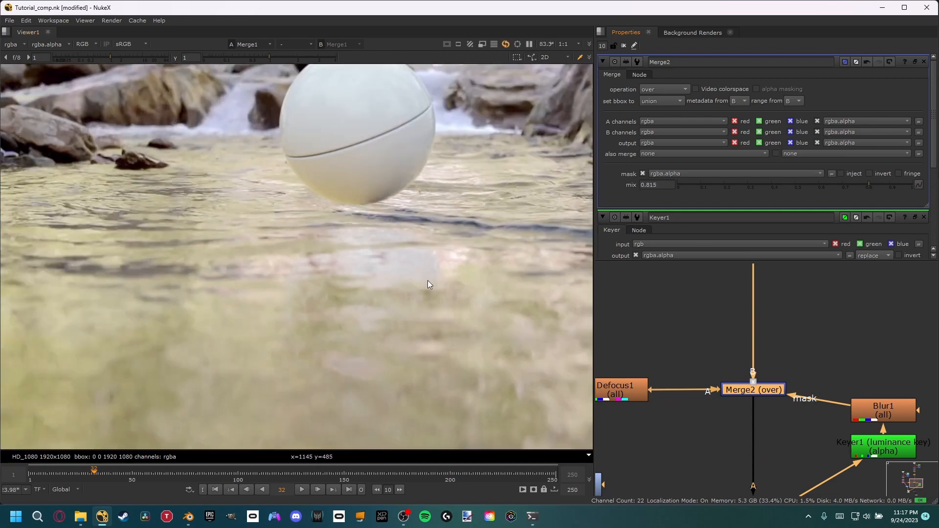
{"action": "scroll", "coordinate": [343, 278], "scroll_direction": "up", "scroll_amount": 4}
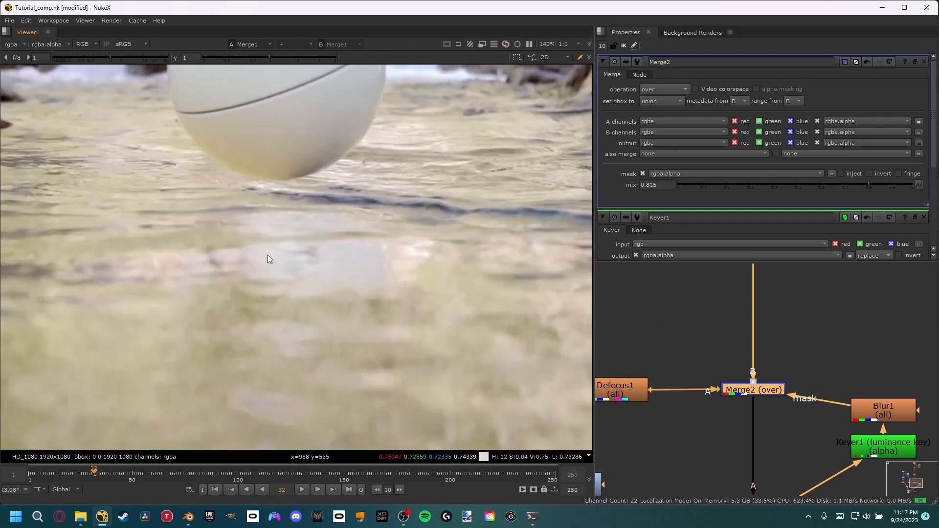
Step: Compare the water reflection with Merge2 disabled and enabled, and save the script
{"action": "key", "text": "d"}
{"action": "key", "text": "d"}
{"action": "key", "text": "d"}
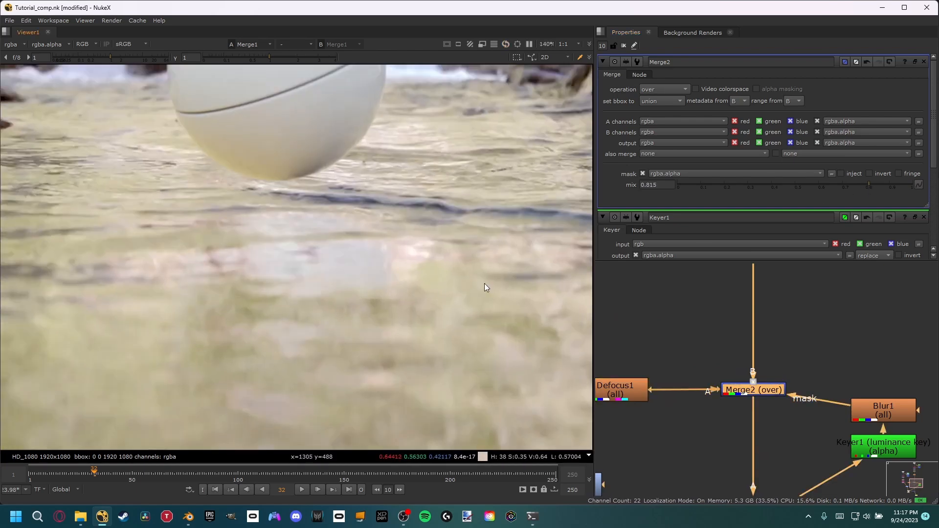
{"action": "scroll", "coordinate": [322, 275], "scroll_direction": "down", "scroll_amount": 3}
{"action": "key", "text": "d"}
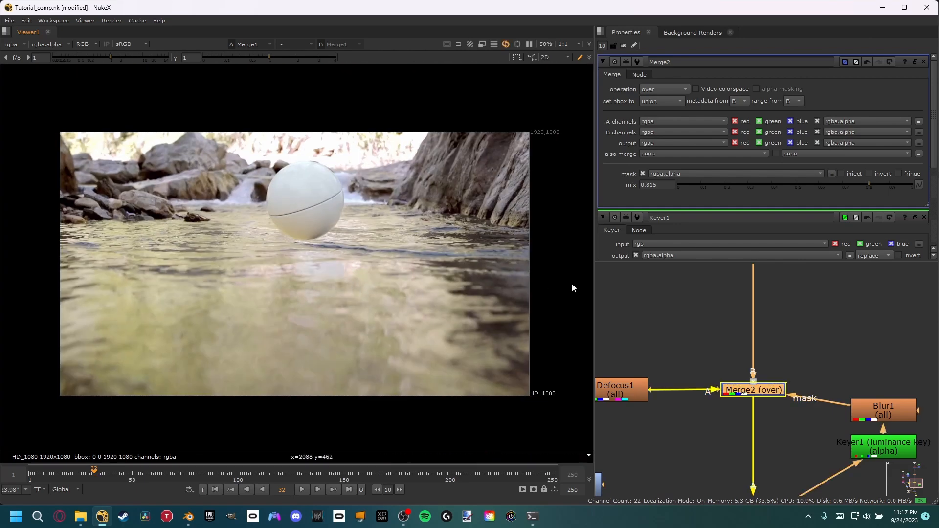
{"action": "scroll", "coordinate": [338, 279], "scroll_direction": "up", "scroll_amount": 2}
{"action": "scroll", "coordinate": [330, 272], "scroll_direction": "down", "scroll_amount": 2}
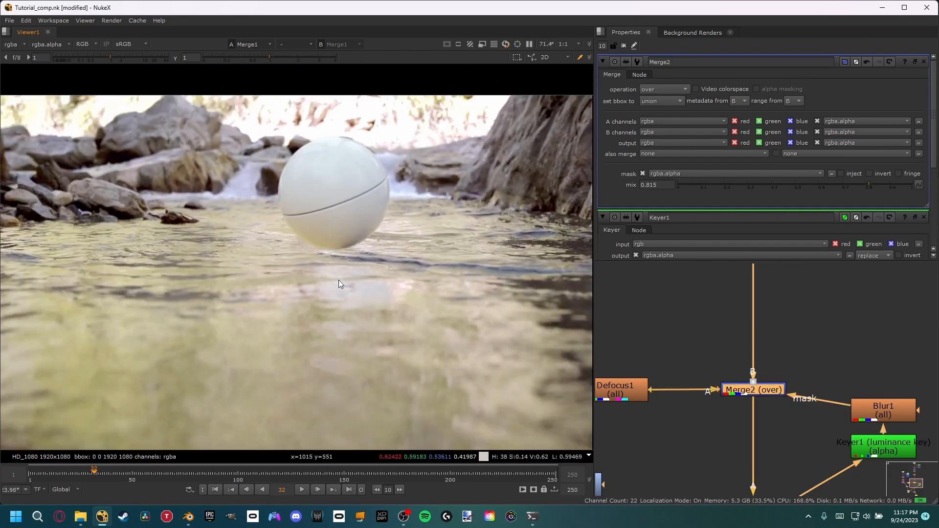
{"action": "middle_click_drag", "start_coordinate": [368, 294], "coordinate": [393, 283]}
{"action": "middle_click_drag", "start_coordinate": [426, 354], "coordinate": [427, 351]}
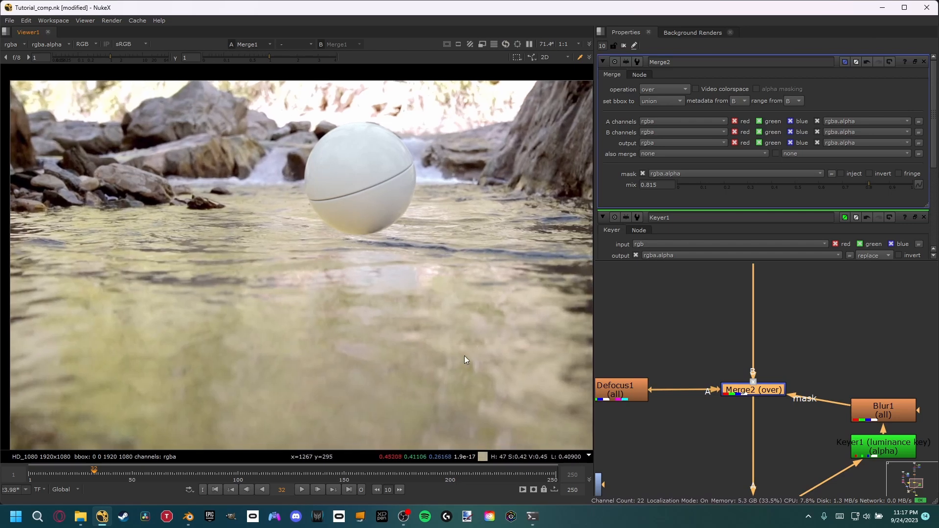
{"action": "scroll", "coordinate": [683, 350], "scroll_direction": "down", "scroll_amount": 4}
{"action": "middle_click_drag", "start_coordinate": [648, 359], "coordinate": [699, 314]}
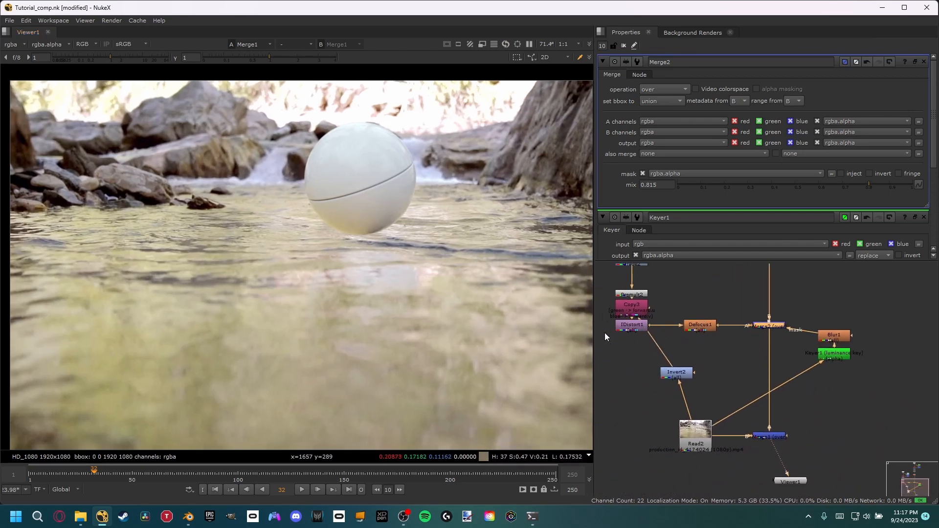
{"action": "middle_click_drag", "start_coordinate": [720, 368], "coordinate": [703, 425]}
{"action": "key", "text": "ctrl+s"}
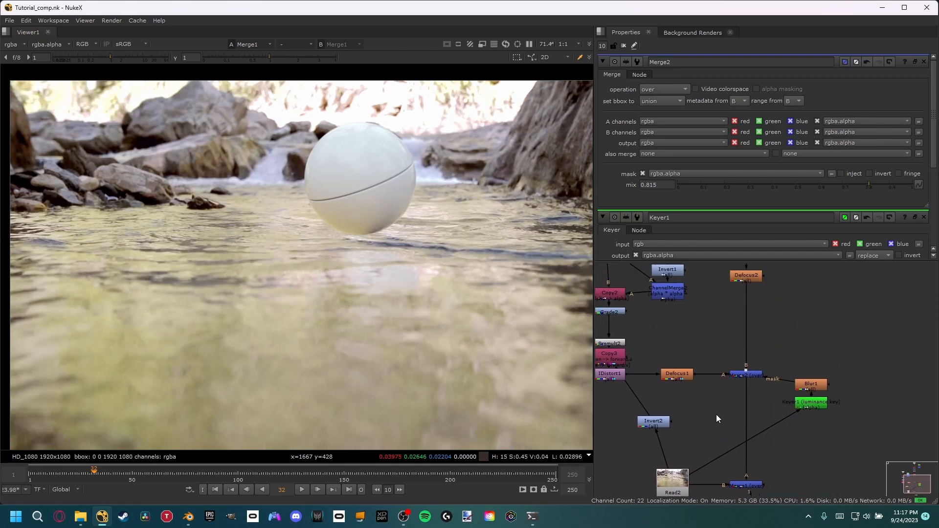
Step: Show only the blue channel and inspect the dark rock crevices beside the water up close
{"action": "scroll", "coordinate": [399, 196], "scroll_direction": "up", "scroll_amount": 4}
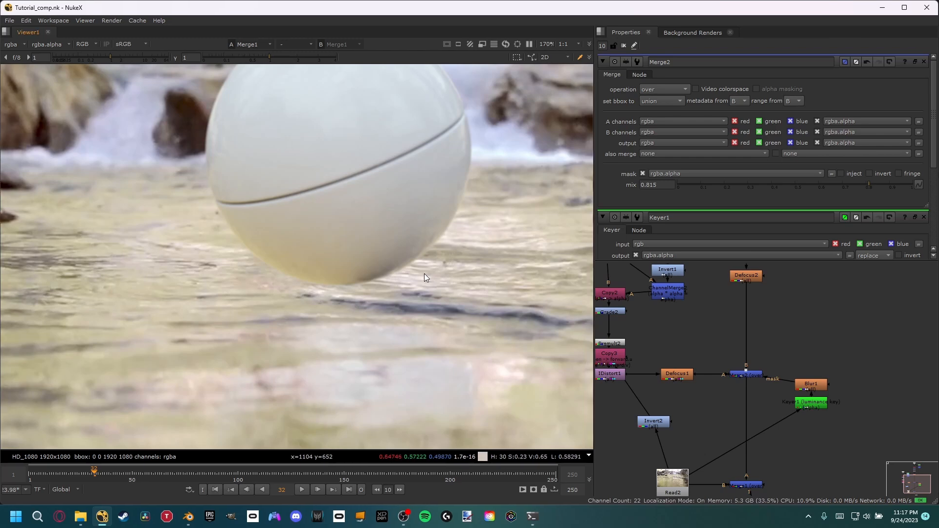
{"action": "middle_click_drag", "start_coordinate": [502, 230], "coordinate": [260, 233]}
{"action": "key", "text": "b"}
{"action": "middle_click_drag", "start_coordinate": [419, 274], "coordinate": [272, 348]}
{"action": "middle_click_drag", "start_coordinate": [465, 250], "coordinate": [230, 264]}
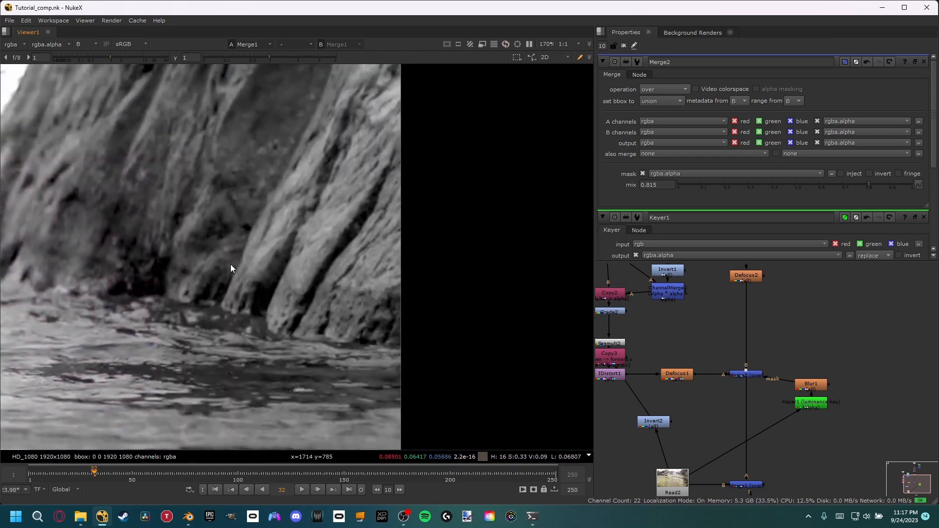
{"action": "scroll", "coordinate": [313, 240], "scroll_direction": "up", "scroll_amount": 6}
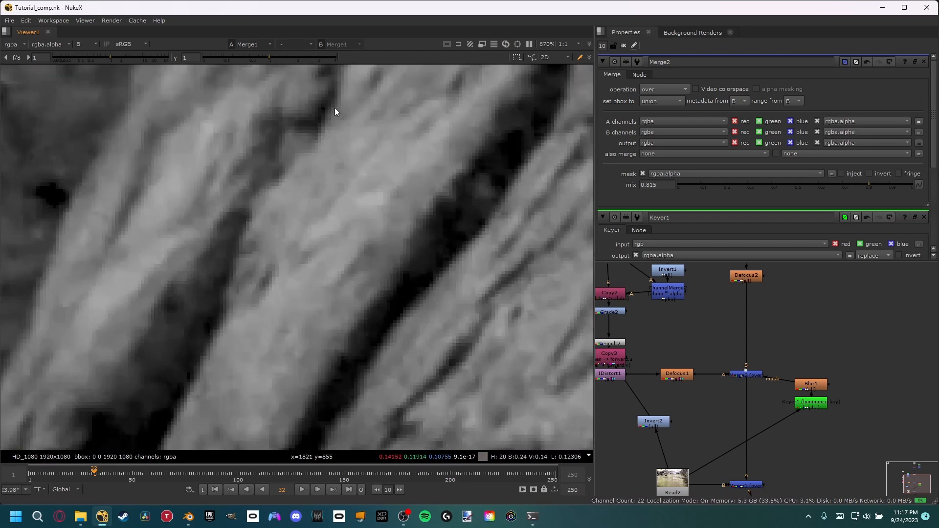
Step: Raise the viewer gamma to 2.1 and play the clip briefly to examine the footage's grain in the dark rock
{"action": "left_click_drag", "start_coordinate": [270, 58], "coordinate": [299, 57]}
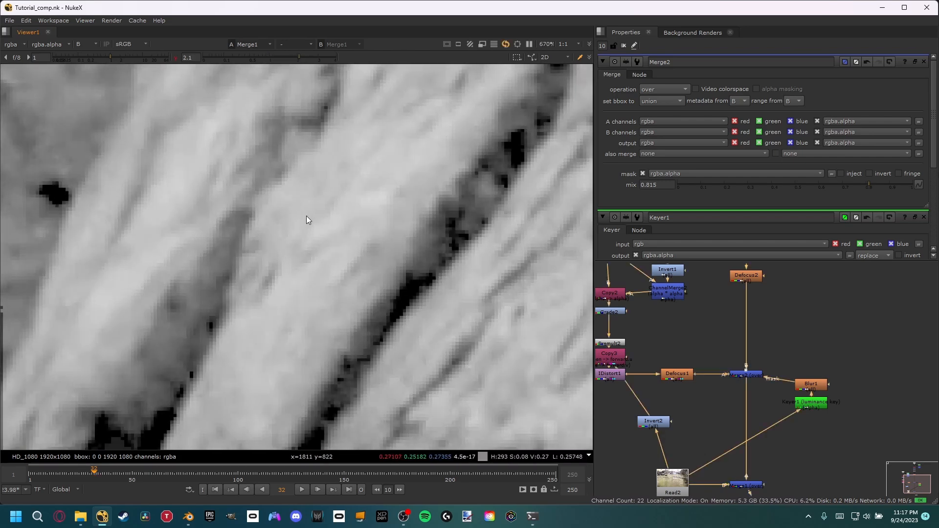
{"action": "middle_click_drag", "start_coordinate": [301, 220], "coordinate": [323, 216]}
{"action": "left_click", "coordinate": [302, 490]}
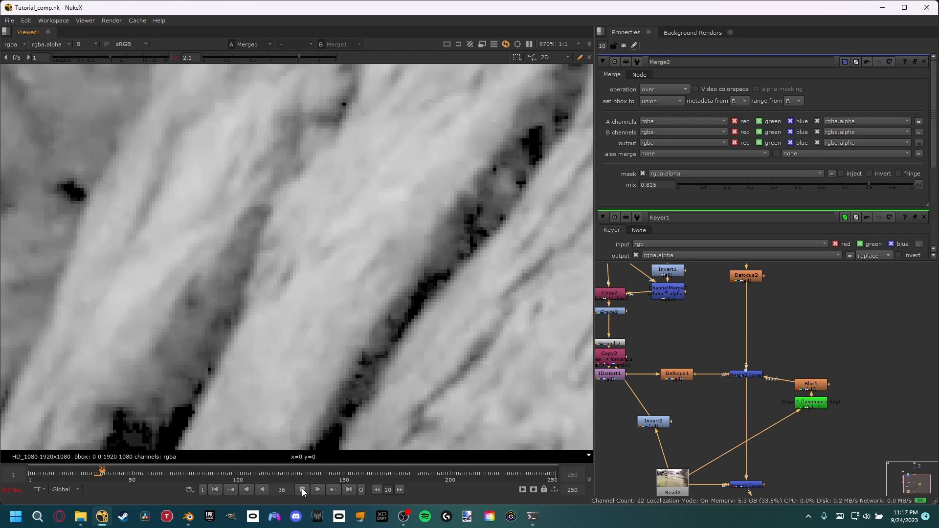
{"action": "left_click", "coordinate": [302, 488]}
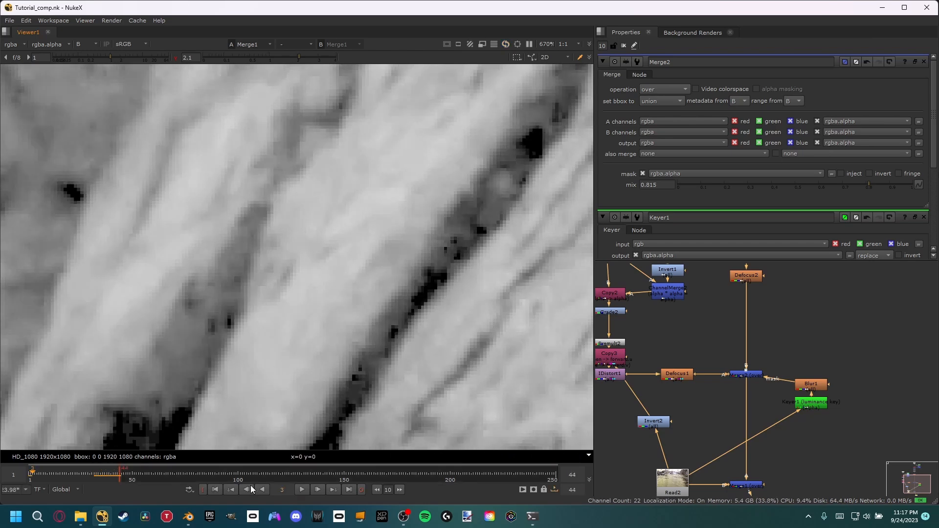
Step: Loop frames 34 to 44 in the blue channel to examine the rock's grain, clear the playback range, and return to frame 1
{"action": "left_click", "coordinate": [98, 474]}
{"action": "key", "text": "i"}
{"action": "left_click", "coordinate": [301, 490]}
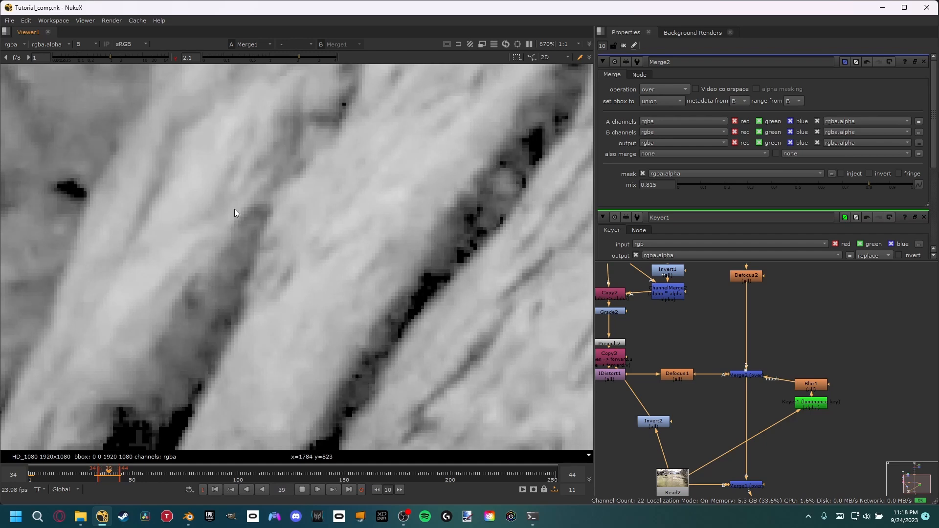
{"action": "left_click", "coordinate": [306, 488]}
{"action": "key", "text": "alt+u"}
{"action": "left_click", "coordinate": [28, 475]}
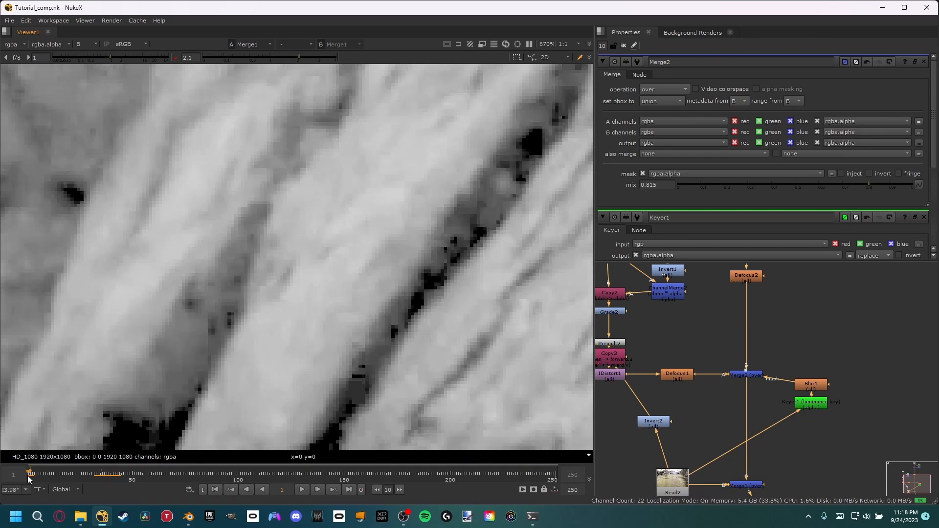
Step: Show the whole orb with all color channels and reset the viewer gamma to 1
{"action": "scroll", "coordinate": [244, 353], "scroll_direction": "down", "scroll_amount": 8}
{"action": "middle_click_drag", "start_coordinate": [149, 376], "coordinate": [551, 255]}
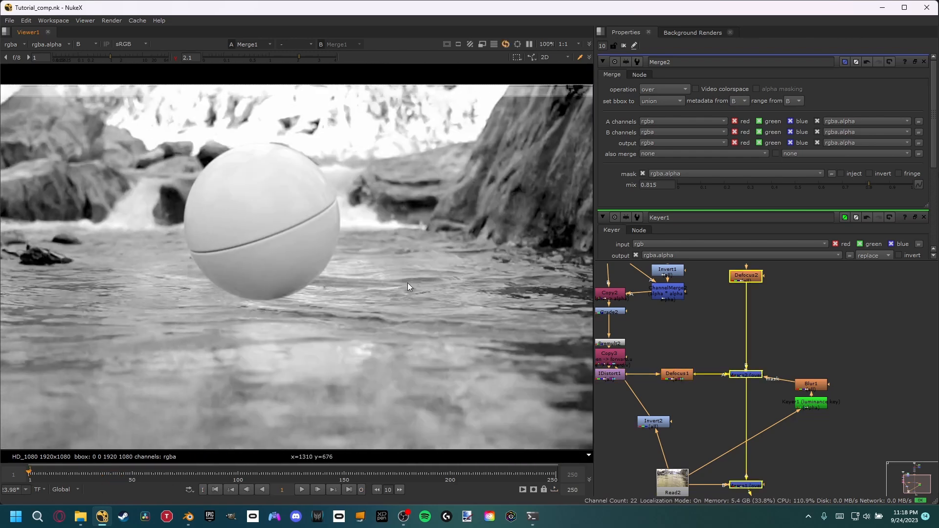
{"action": "key", "text": "b"}
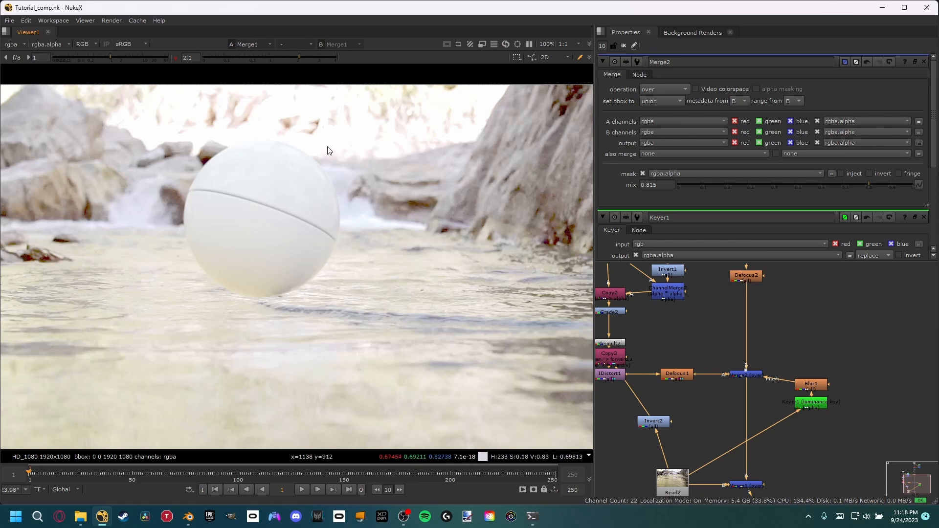
{"action": "left_click", "coordinate": [269, 57]}
Step: Add a Grain node on the connection between Merge2 and Merge1's A input to grain the orb
{"action": "middle_click_drag", "start_coordinate": [724, 421], "coordinate": [700, 347]}
{"action": "key", "text": "Tab"}
{"action": "type", "text": "grain"}
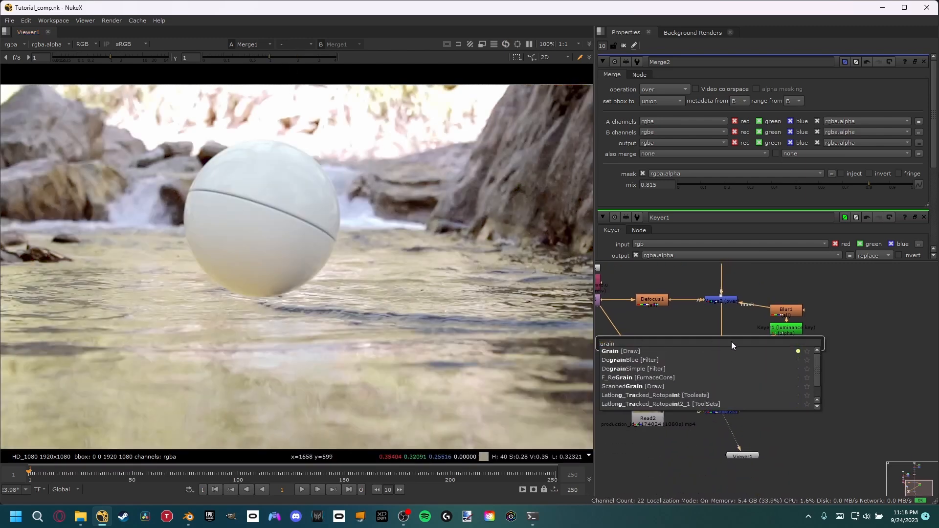
{"action": "left_click", "coordinate": [626, 350]}
{"action": "left_click_drag", "start_coordinate": [702, 356], "coordinate": [722, 384]}
{"action": "scroll", "coordinate": [293, 267], "scroll_direction": "up", "scroll_amount": 1}
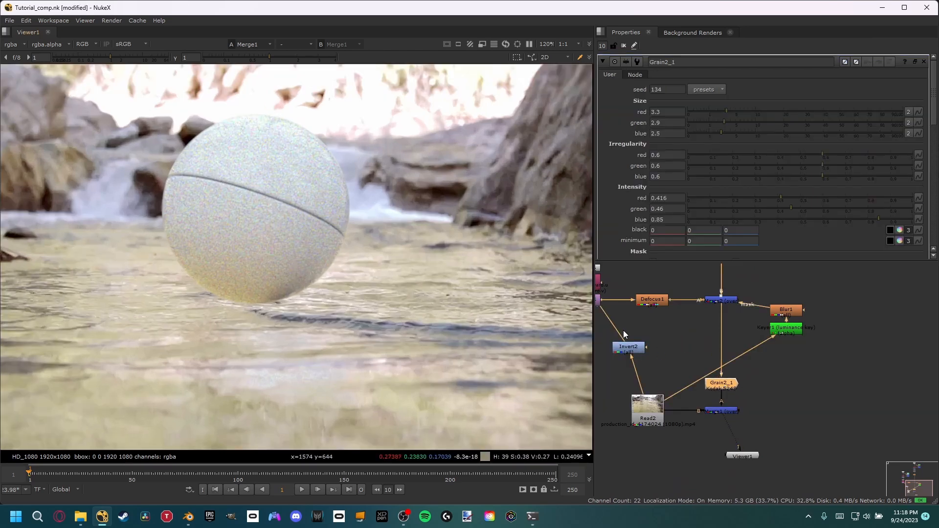
{"action": "scroll", "coordinate": [736, 379], "scroll_direction": "up", "scroll_amount": 4}
{"action": "middle_click_drag", "start_coordinate": [453, 211], "coordinate": [463, 267]}
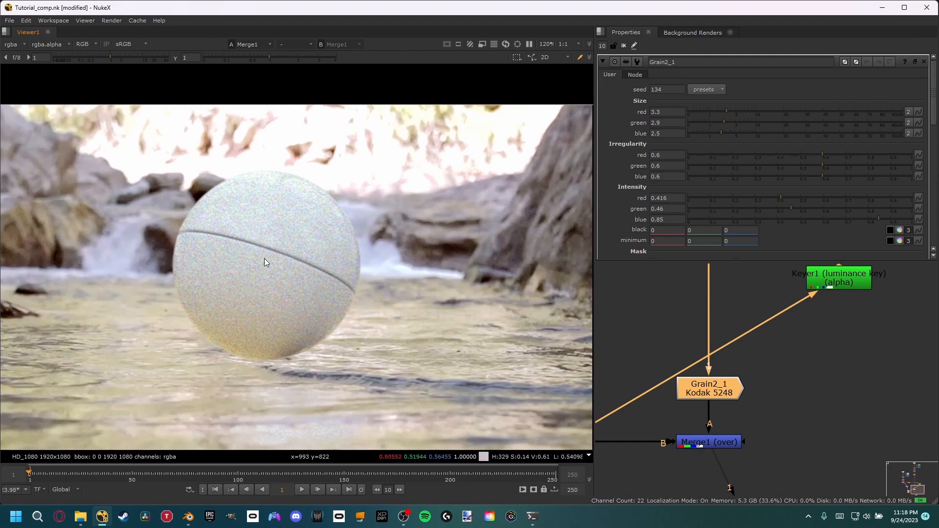
Step: Insert a Transform before Grain2_1, center its pivot on the orb, and translate it to about x 686, y 8 over the dark rock
{"action": "scroll", "coordinate": [313, 294], "scroll_direction": "down", "scroll_amount": 3}
{"action": "middle_click_drag", "start_coordinate": [322, 269], "coordinate": [276, 257]}
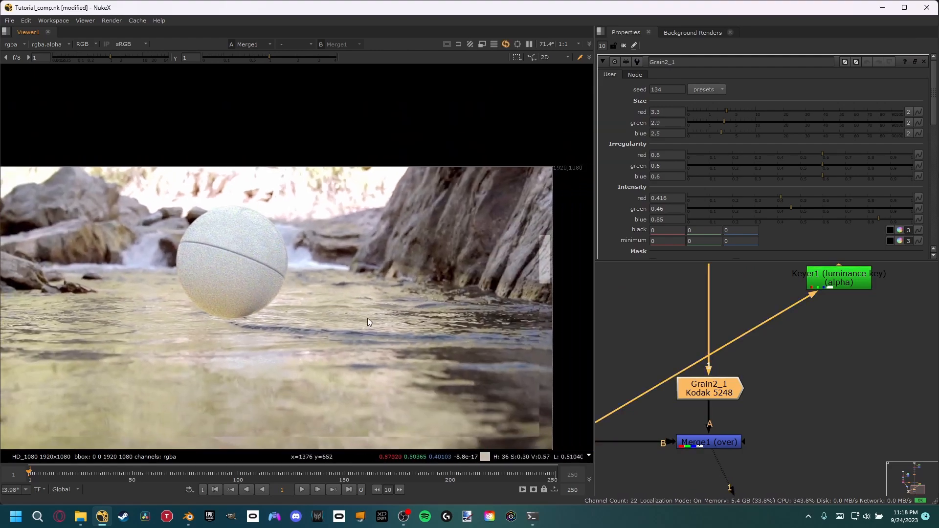
{"action": "key", "text": "t"}
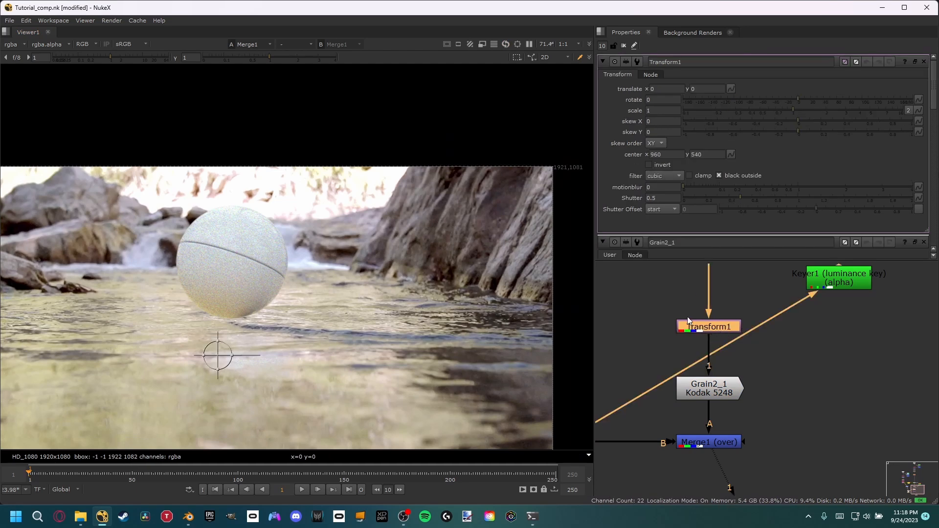
{"action": "left_click_drag", "start_coordinate": [218, 356], "coordinate": [479, 278], "text": "ctrl"}
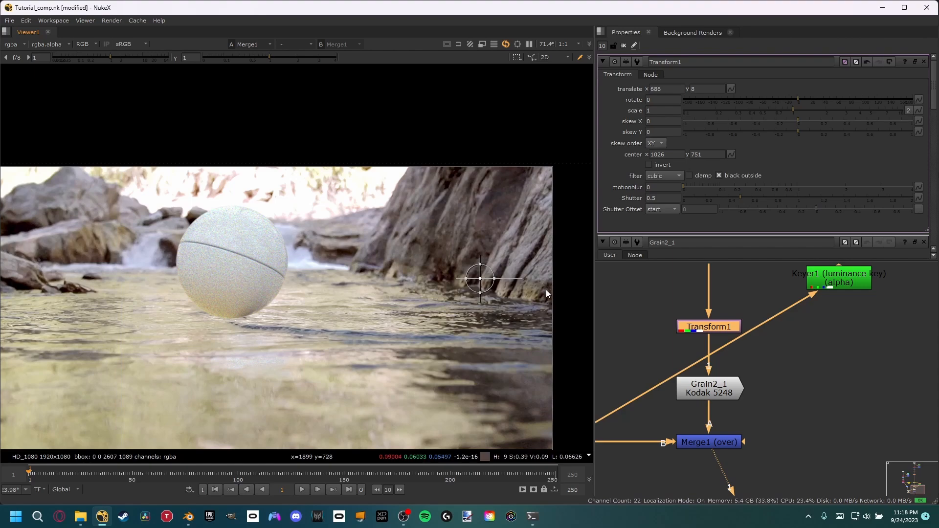
{"action": "scroll", "coordinate": [544, 289], "scroll_direction": "up", "scroll_amount": 8}
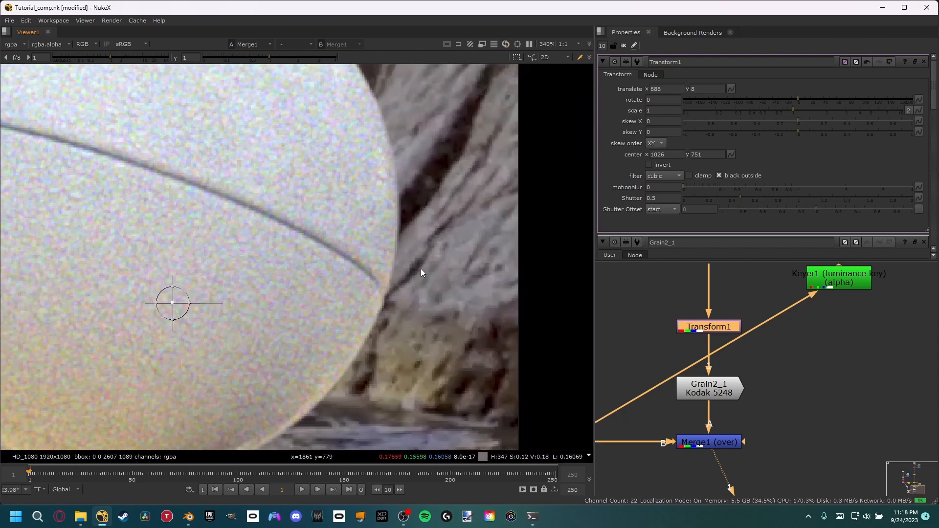
{"action": "scroll", "coordinate": [397, 294], "scroll_direction": "up", "scroll_amount": 2}
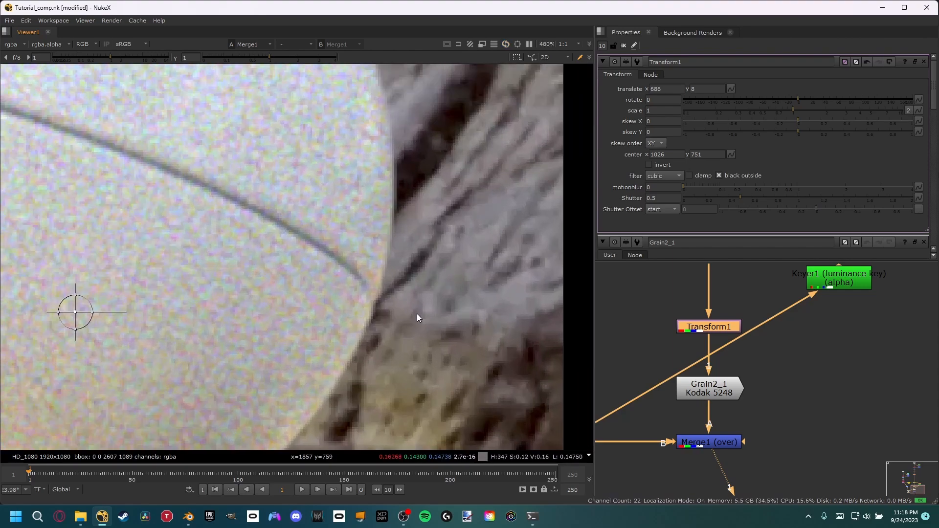
Step: Loop frames 1 to 8 in the red channel and lower Grain2_1's red intensity to 0.065 to match the rock's grain
{"action": "left_click", "coordinate": [44, 477]}
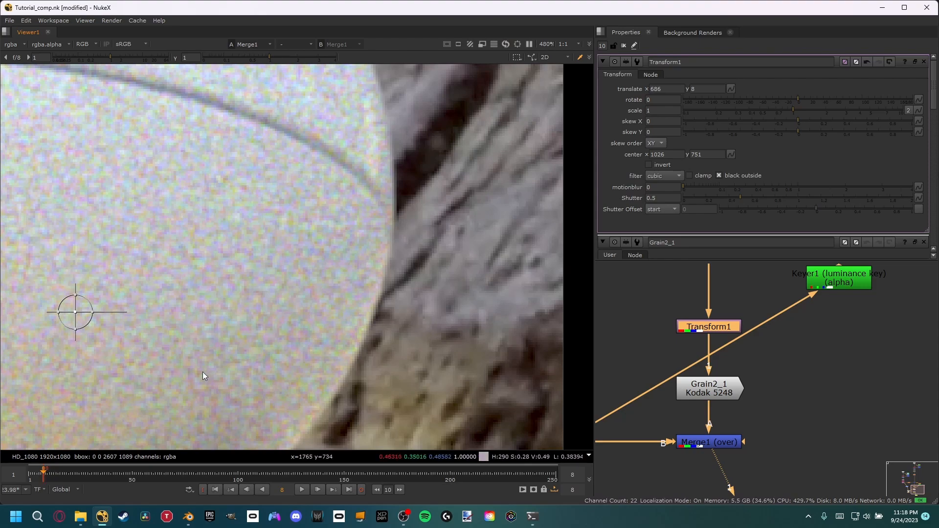
{"action": "left_click", "coordinate": [302, 489]}
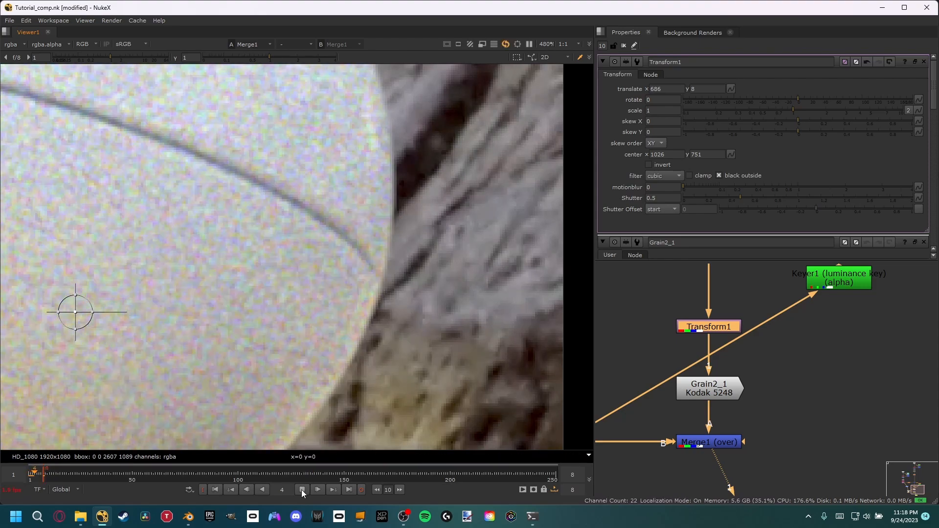
{"action": "key", "text": "r"}
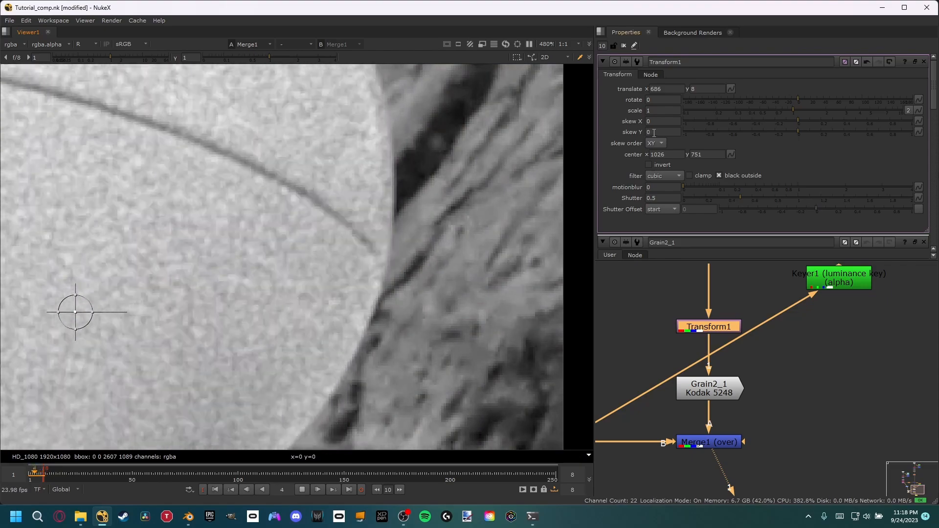
{"action": "double_click", "coordinate": [710, 388]}
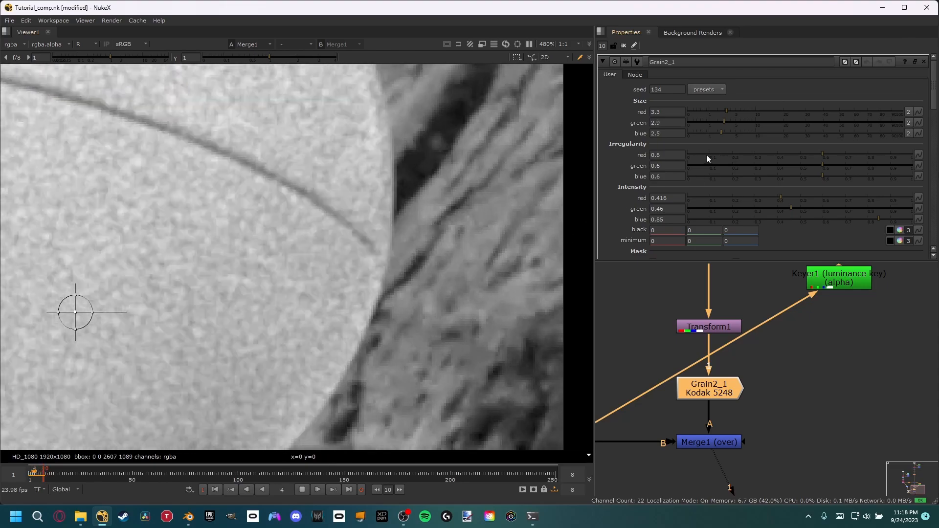
{"action": "left_click_drag", "start_coordinate": [734, 199], "coordinate": [704, 199]}
{"action": "left_click_drag", "start_coordinate": [704, 199], "coordinate": [701, 199]}
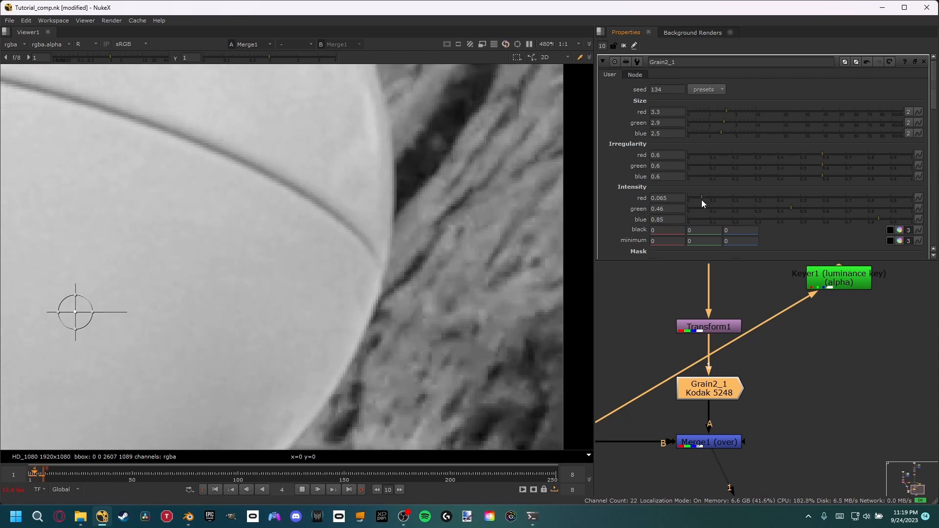
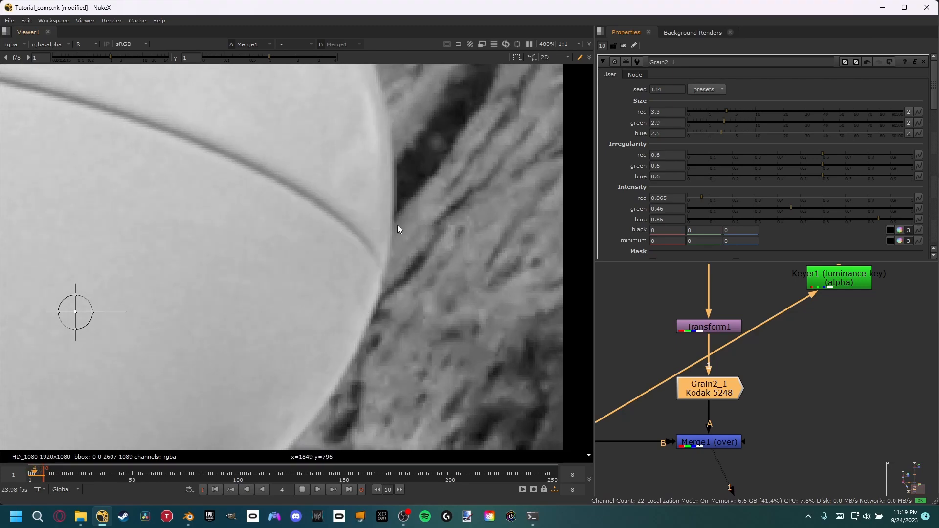
Step: View the green channel, set Grain2_1's green intensity to 0.055, and raise the viewer gamma to 1.52
{"action": "key", "text": "g"}
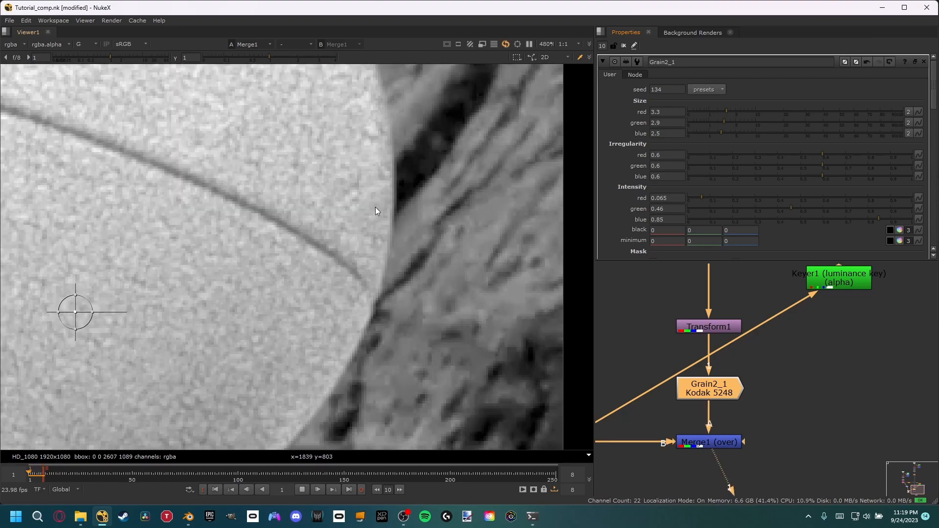
{"action": "left_click_drag", "start_coordinate": [776, 210], "coordinate": [700, 210]}
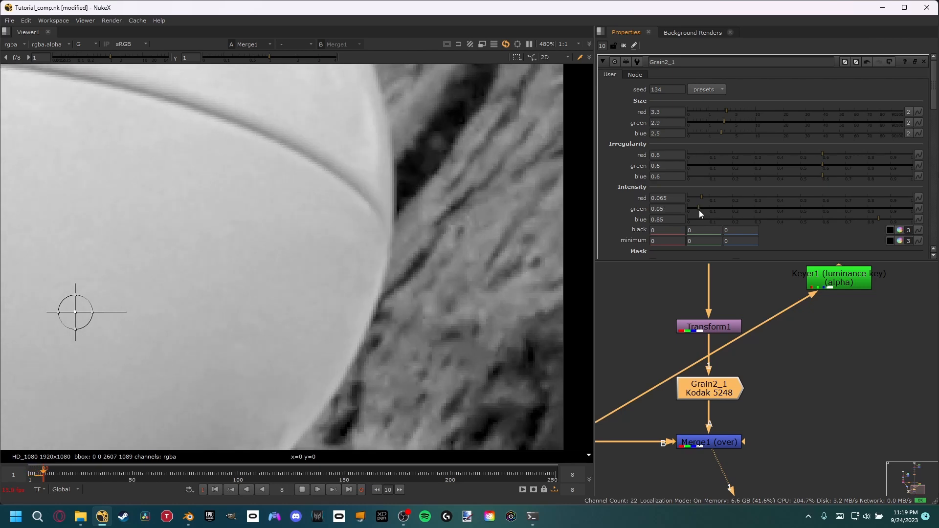
{"action": "scroll", "coordinate": [397, 274], "scroll_direction": "up", "scroll_amount": 2}
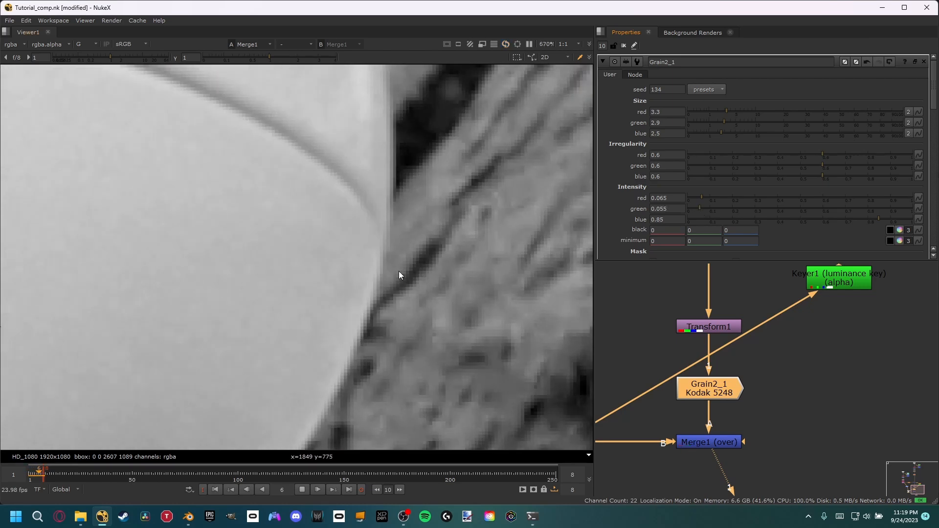
{"action": "left_click_drag", "start_coordinate": [264, 56], "coordinate": [285, 58]}
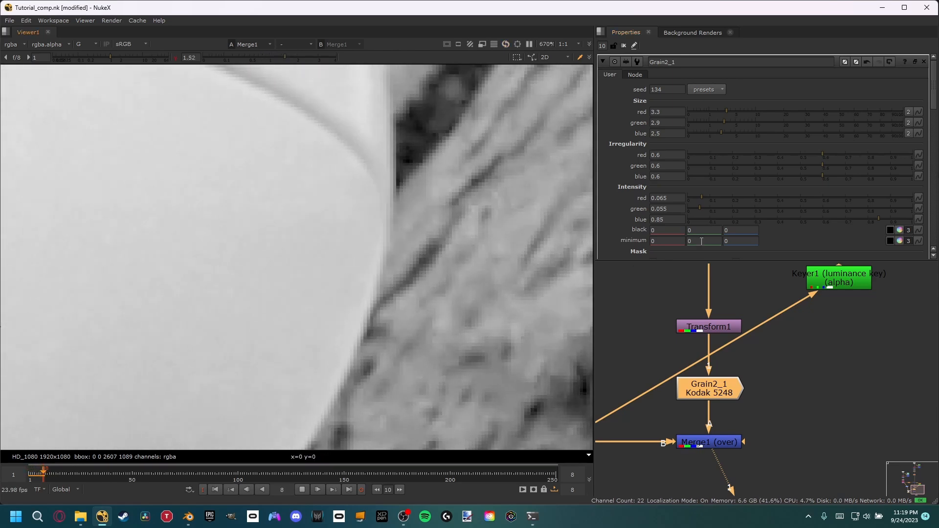
Step: View the blue channel and lower Grain2_1's blue intensity to 0.08
{"action": "key", "text": "b"}
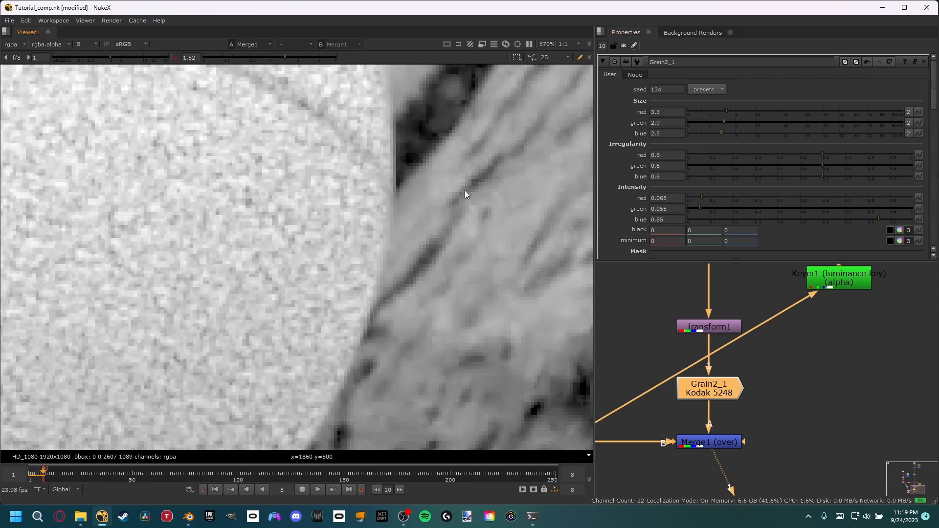
{"action": "left_click", "coordinate": [707, 219]}
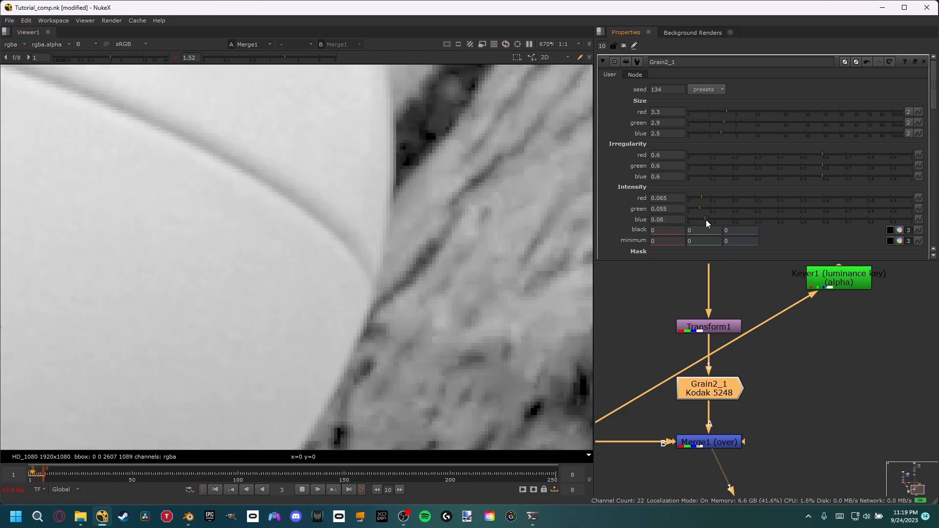
{"action": "left_click_drag", "start_coordinate": [707, 220], "coordinate": [706, 220]}
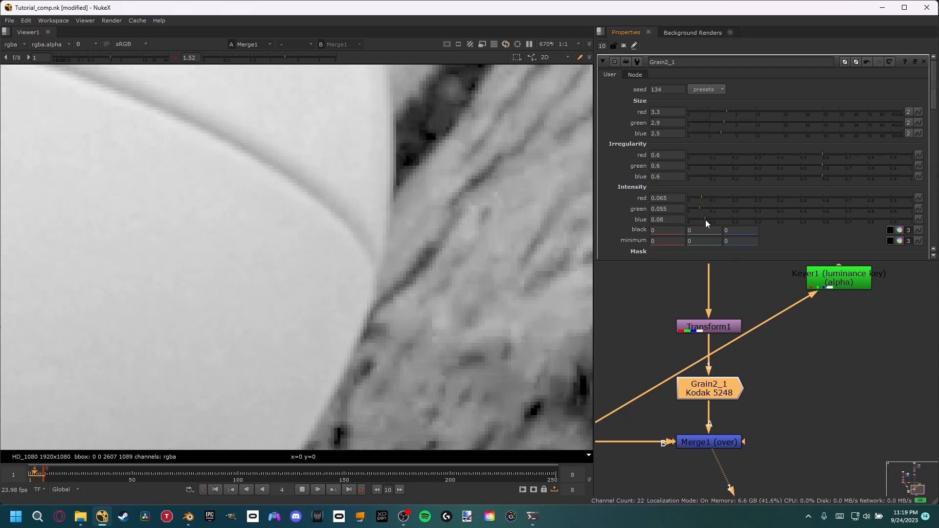
Step: Return to the full-color view, reset the viewer gamma to 1, and inspect the grain on the orb against the rock
{"action": "key", "text": "b"}
{"action": "scroll", "coordinate": [343, 259], "scroll_direction": "down", "scroll_amount": 5}
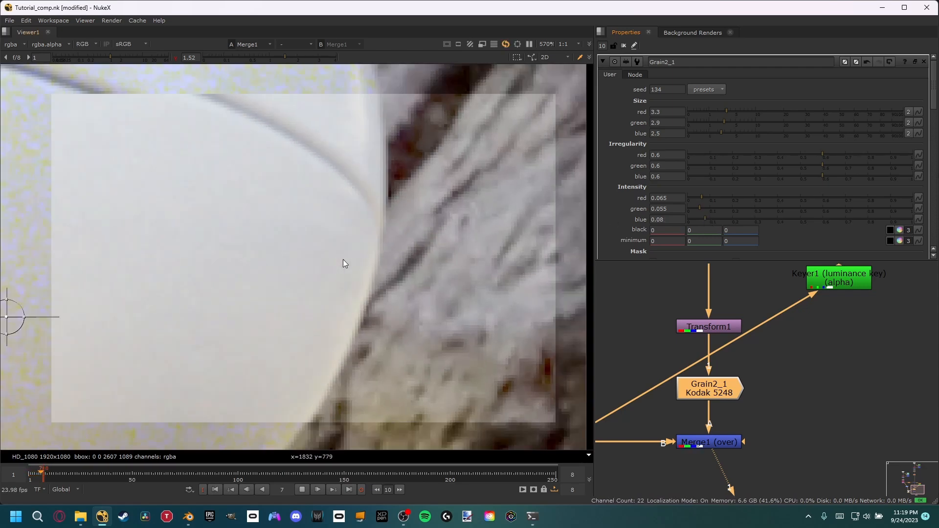
{"action": "middle_click_drag", "start_coordinate": [296, 266], "coordinate": [406, 269]}
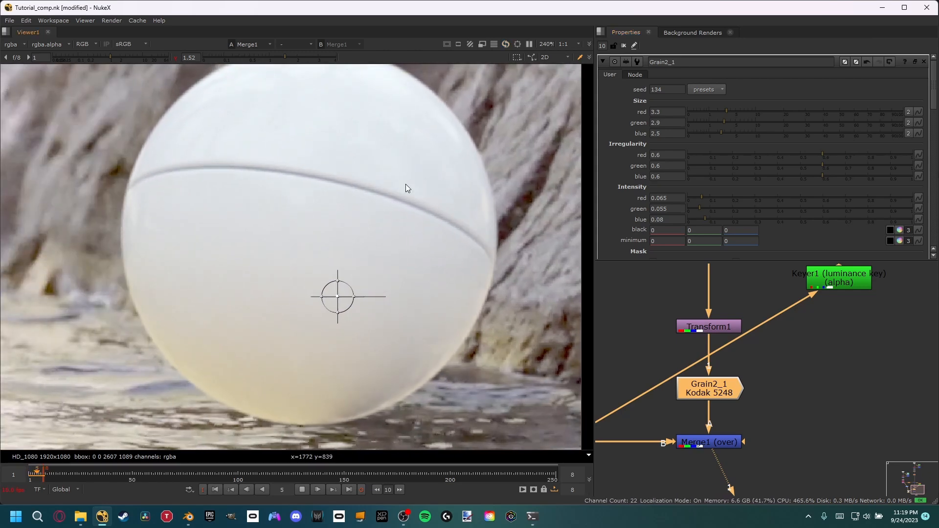
{"action": "left_click", "coordinate": [272, 57]}
{"action": "scroll", "coordinate": [333, 181], "scroll_direction": "down", "scroll_amount": 1}
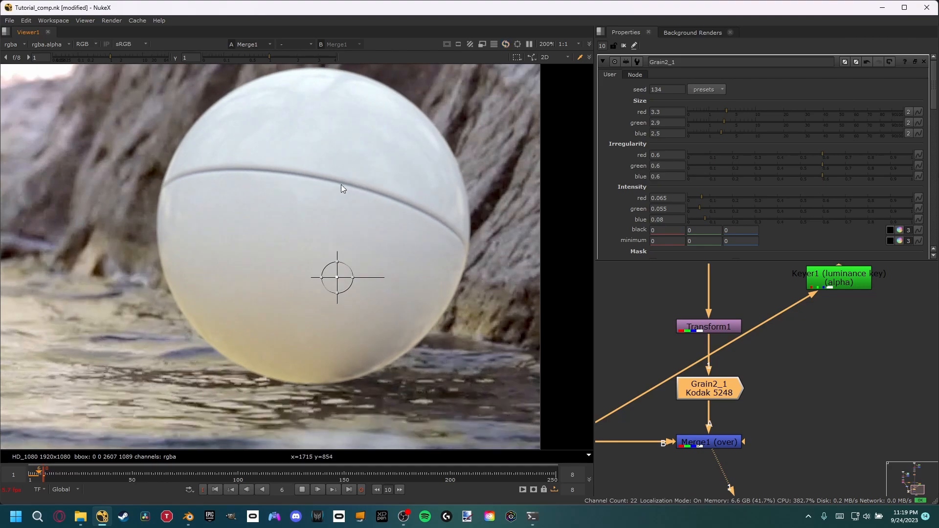
{"action": "middle_click_drag", "start_coordinate": [287, 218], "coordinate": [368, 219]}
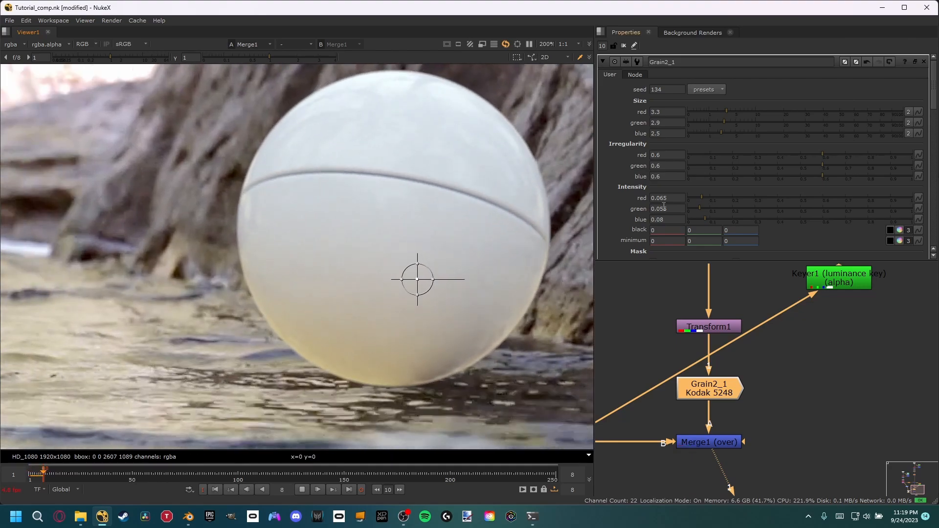
Step: Fine-tune Grain2_1's intensity to 0.07 for blue and 0.055 for red, and check the whole frame
{"action": "left_click", "coordinate": [703, 218]}
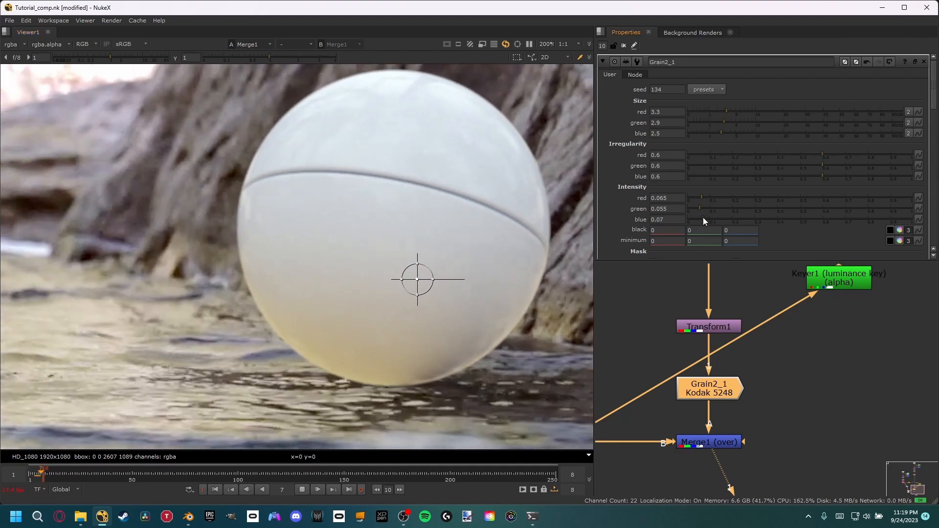
{"action": "left_click", "coordinate": [700, 197]}
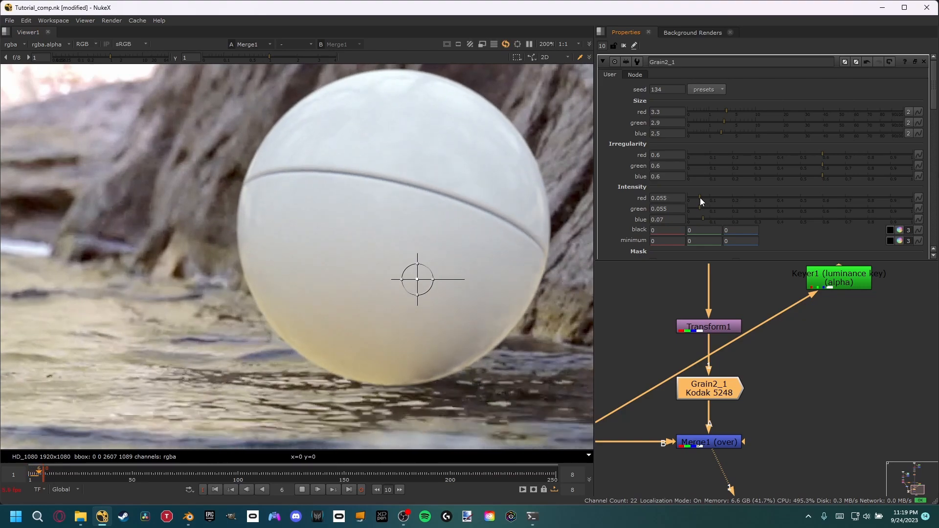
{"action": "scroll", "coordinate": [430, 225], "scroll_direction": "down", "scroll_amount": 5}
{"action": "middle_click_drag", "start_coordinate": [325, 257], "coordinate": [397, 266]}
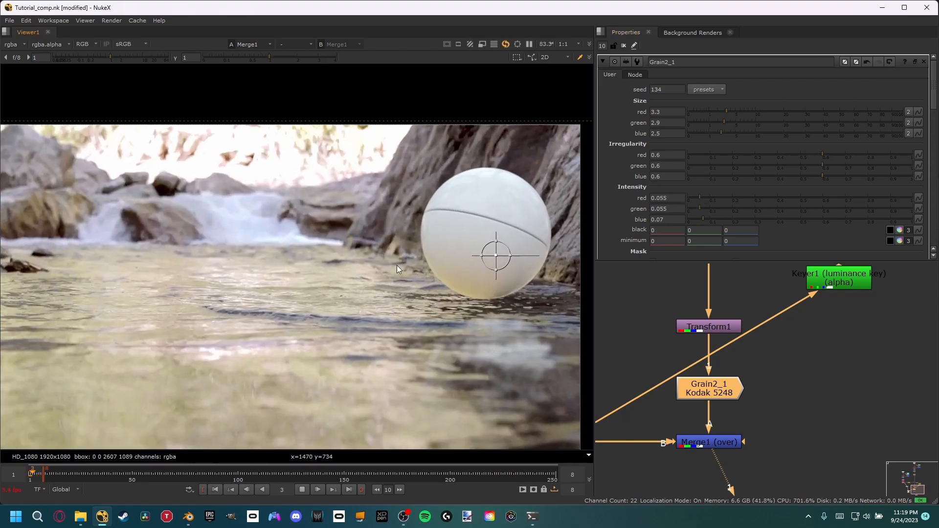
Step: Delete the Transform1 node above Grain2_1 to put the orb back at its original position
{"action": "middle_click_drag", "start_coordinate": [729, 375], "coordinate": [711, 368]}
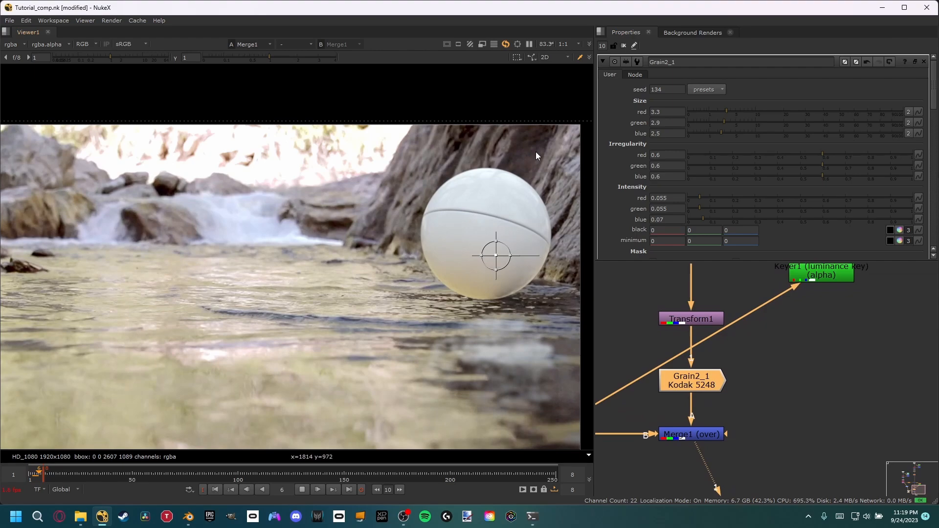
{"action": "left_click", "coordinate": [702, 319]}
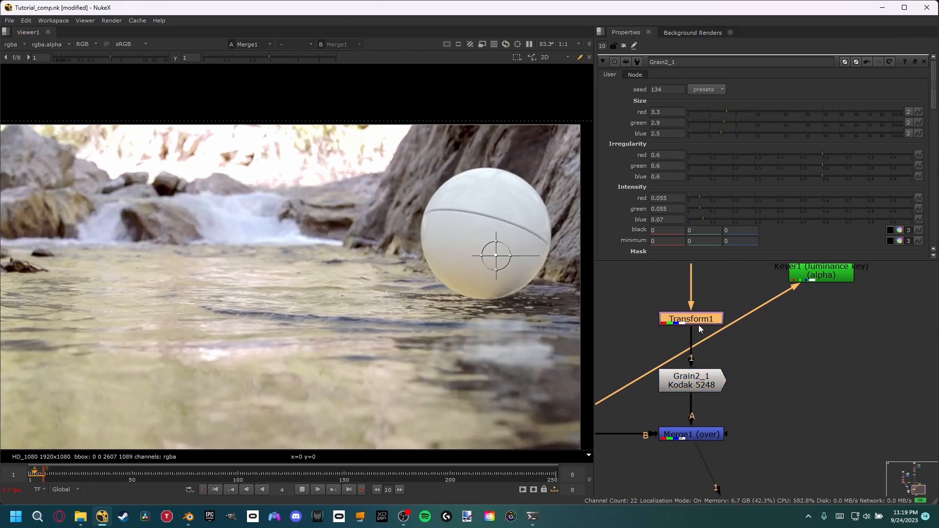
{"action": "key", "text": "Delete"}
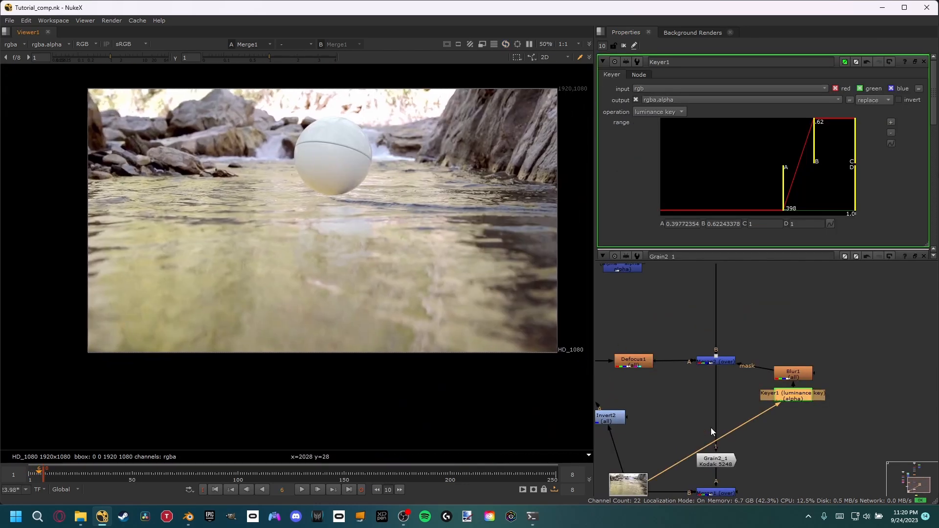
Step: Add a Write node after the final merge and set its output file to A:/Videos/Thing/Renders/Orb_comp_v4.mov
{"action": "left_click", "coordinate": [712, 428]}
{"action": "middle_click_drag", "start_coordinate": [674, 424], "coordinate": [660, 312]}
{"action": "left_click", "coordinate": [717, 383]}
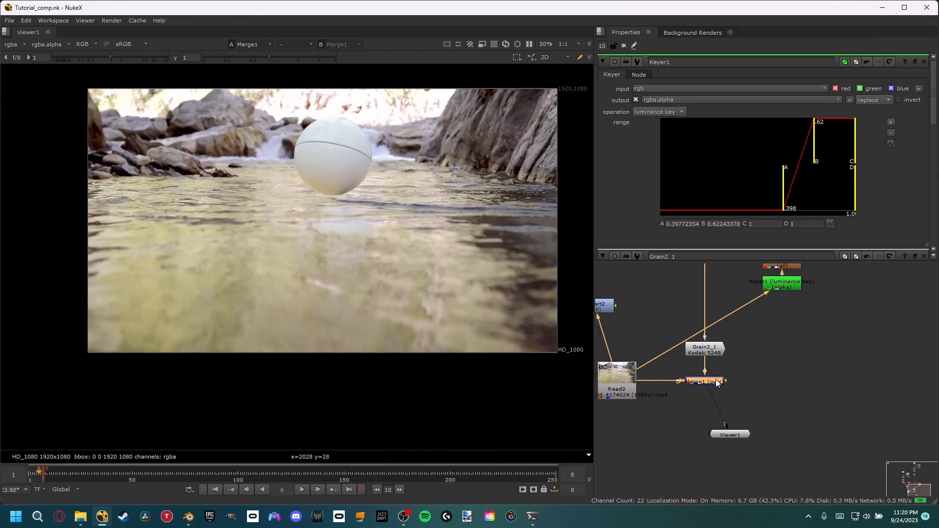
{"action": "key", "text": "w"}
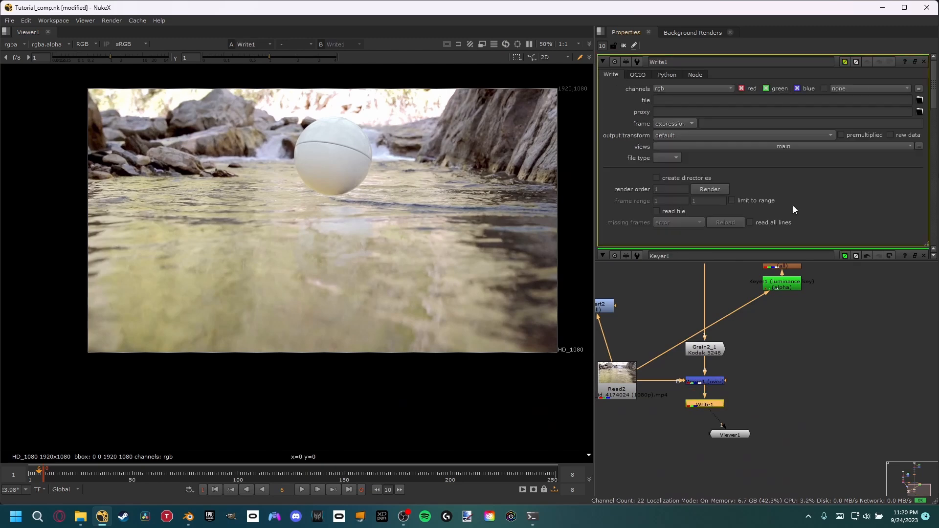
{"action": "left_click", "coordinate": [921, 101]}
{"action": "left_click", "coordinate": [293, 184]}
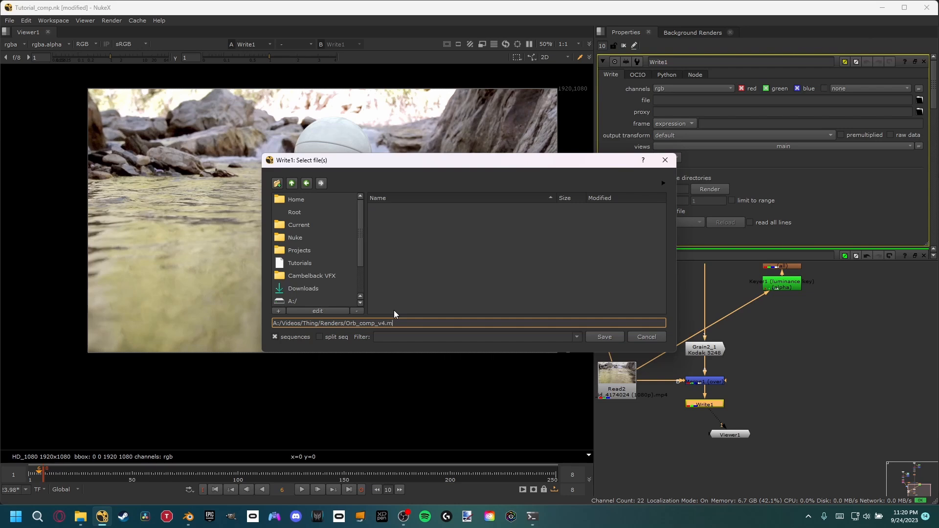
{"action": "key", "text": "Return"}
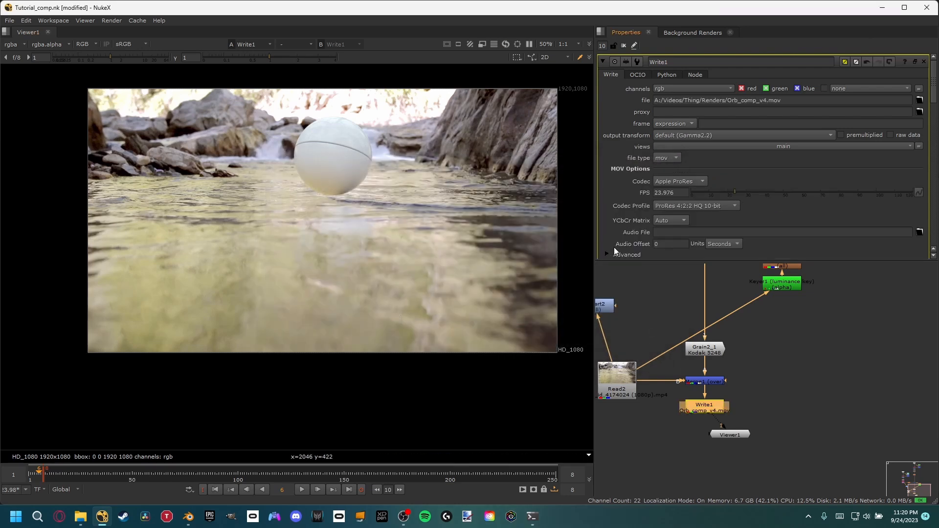
Step: Review the Write node's MOV options, keep the Apple ProRes codec, and render the global frame range 1-250
{"action": "scroll", "coordinate": [628, 233], "scroll_direction": "down", "scroll_amount": 1}
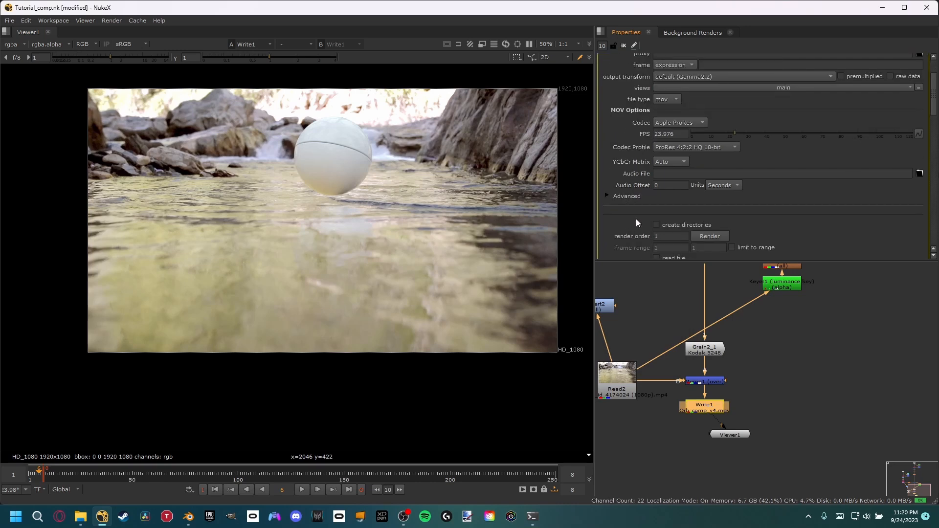
{"action": "scroll", "coordinate": [638, 215], "scroll_direction": "up", "scroll_amount": 1}
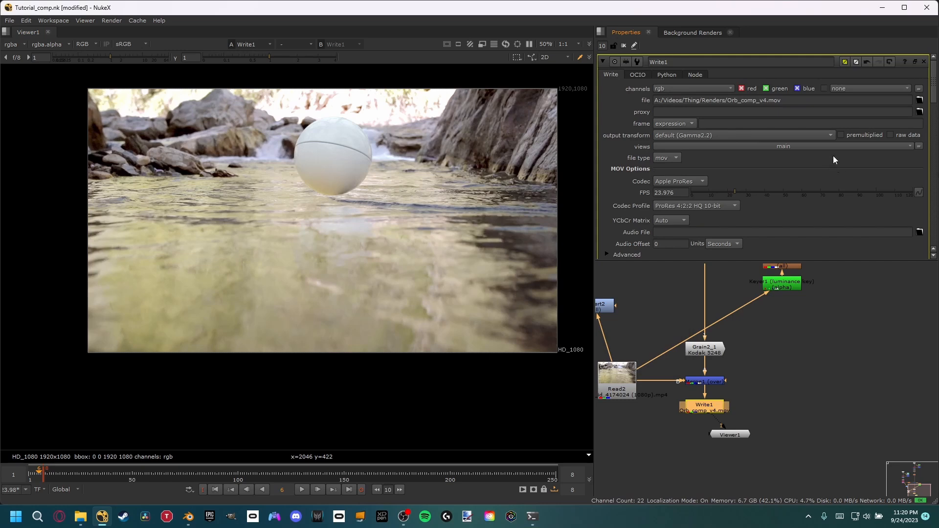
{"action": "scroll", "coordinate": [831, 164], "scroll_direction": "down", "scroll_amount": 1}
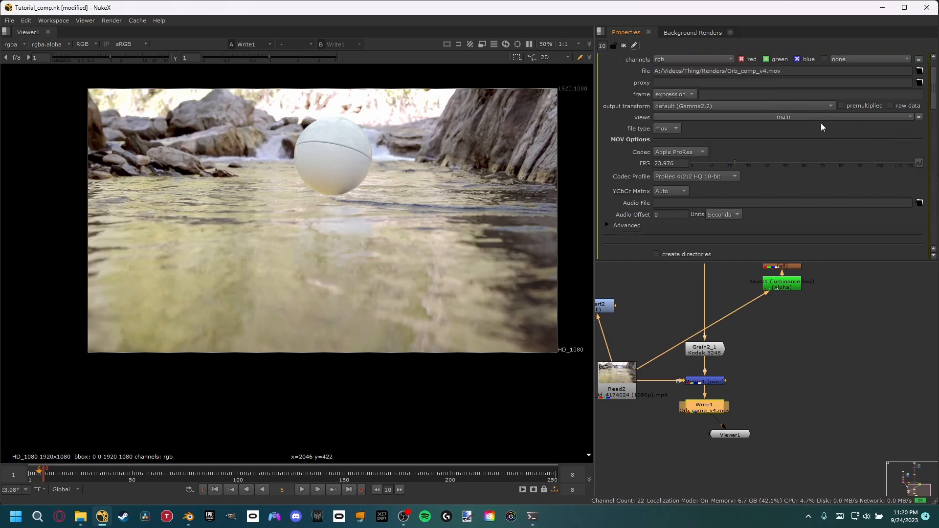
{"action": "left_click", "coordinate": [697, 152]}
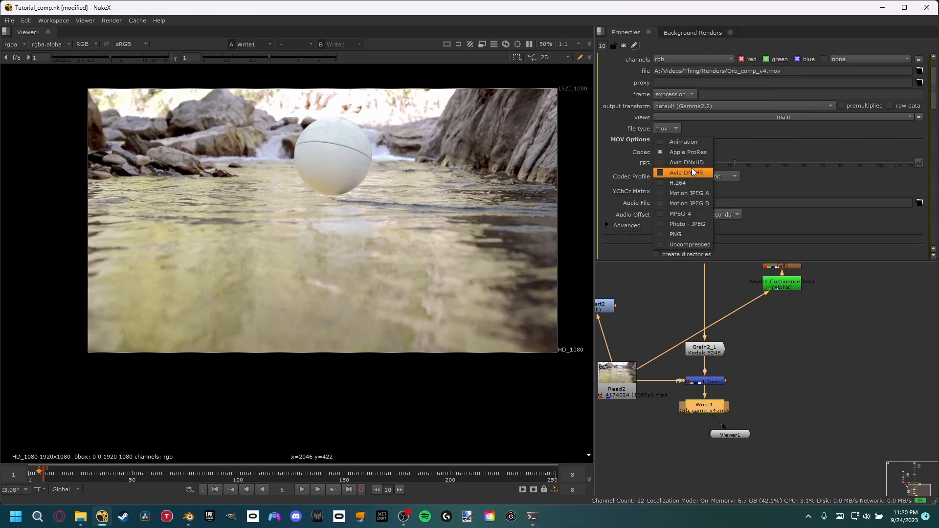
{"action": "left_click", "coordinate": [726, 152]}
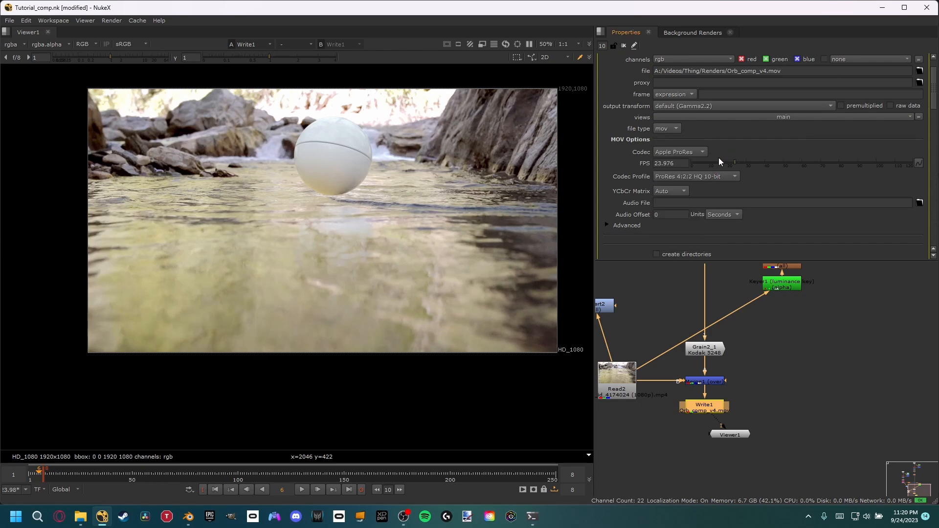
{"action": "scroll", "coordinate": [715, 167], "scroll_direction": "down", "scroll_amount": 3}
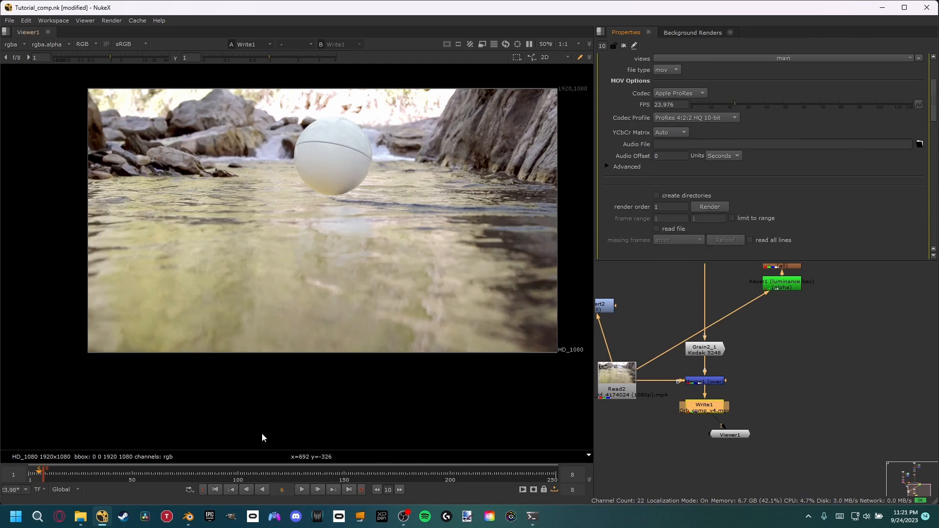
{"action": "left_click", "coordinate": [705, 211]}
{"action": "left_click", "coordinate": [458, 230]}
{"action": "left_click", "coordinate": [456, 241]}
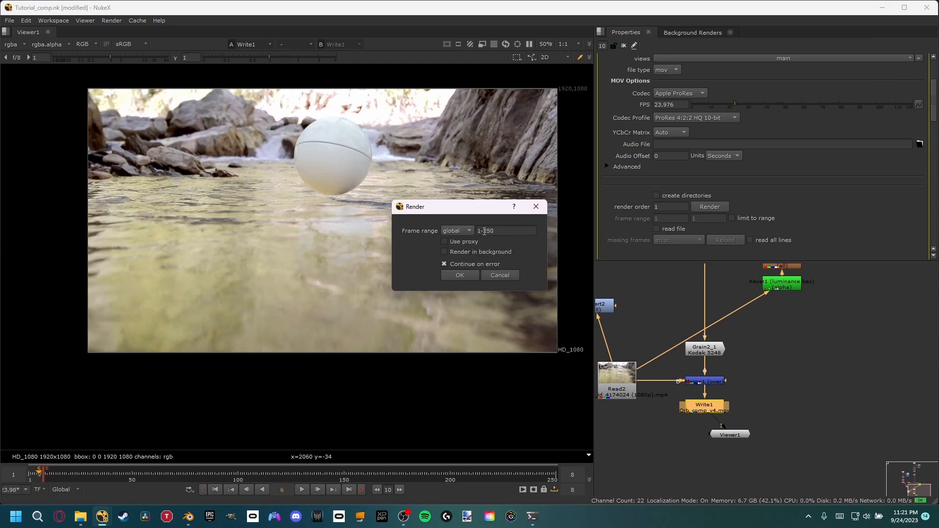
{"action": "left_click", "coordinate": [460, 275]}
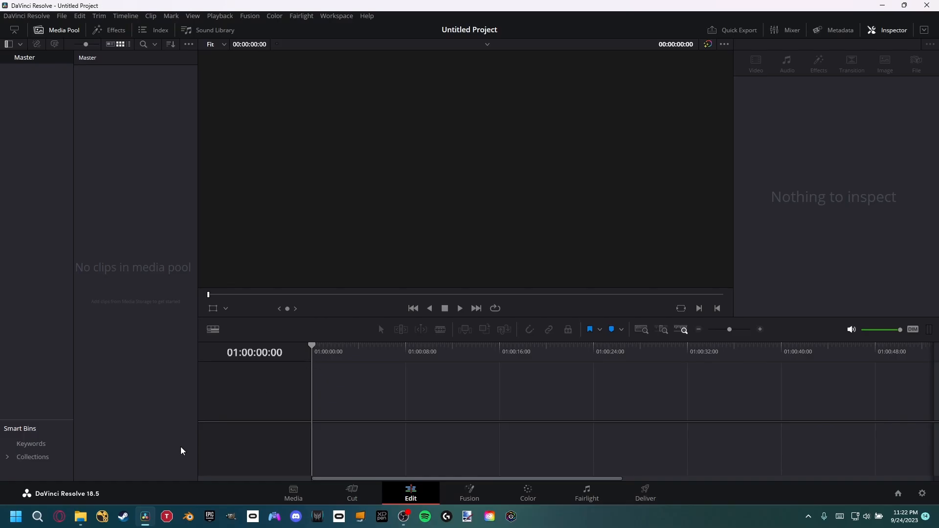
Step: In DaVinci Resolve, import Comp_v3.mov from the Renders folder, change the project frame rate to match, and place the clip on a new timeline
{"action": "left_click", "coordinate": [80, 517]}
{"action": "left_click_drag", "start_coordinate": [733, 298], "coordinate": [149, 258]}
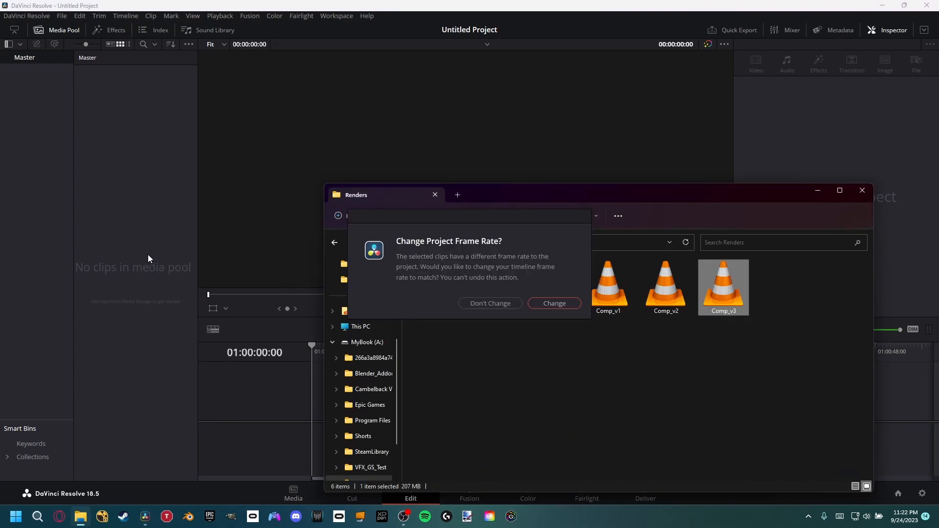
{"action": "left_click", "coordinate": [554, 303]}
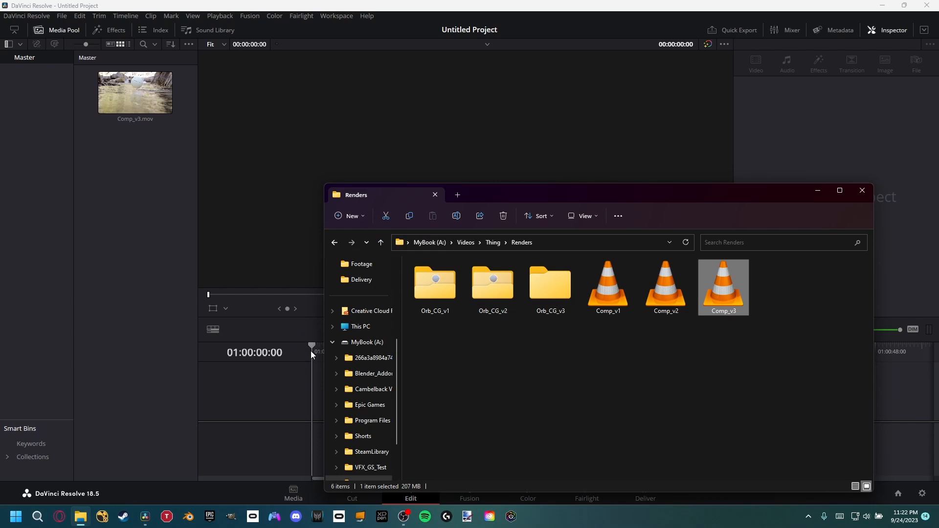
{"action": "left_click", "coordinate": [311, 353]}
{"action": "left_click_drag", "start_coordinate": [135, 93], "coordinate": [323, 393]}
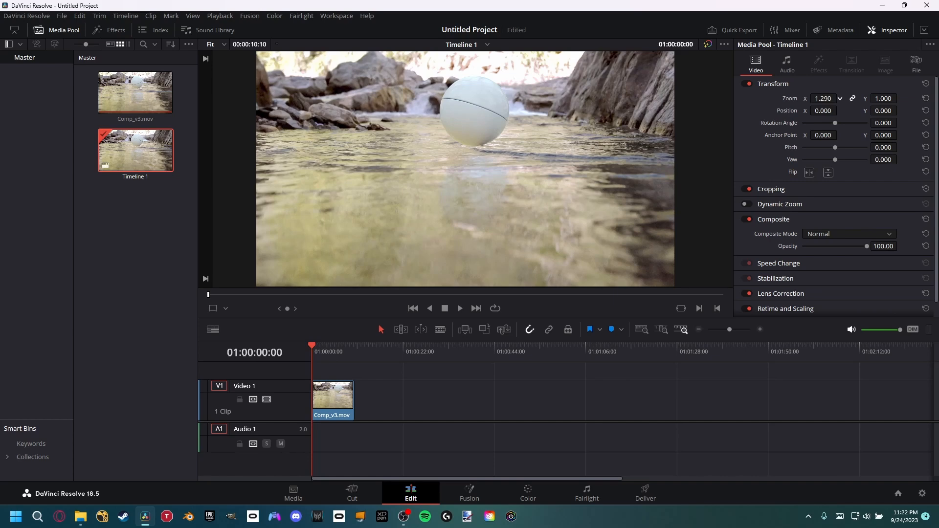
Step: Reframe the Comp_v3.mov clip with a zoom of 1.280 and a position of X -50, Y -136
{"action": "left_click", "coordinate": [325, 396]}
{"action": "left_click_drag", "start_coordinate": [823, 98], "coordinate": [800, 113]}
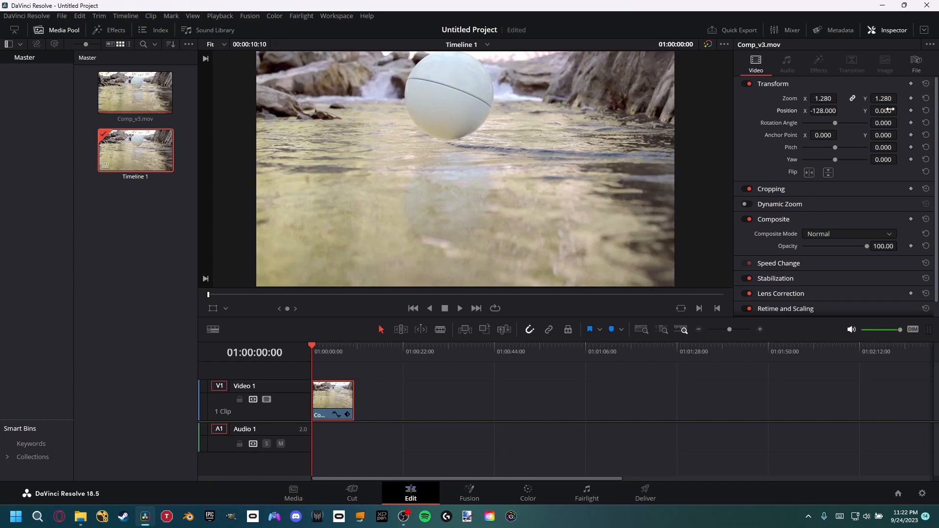
{"action": "mouse_move", "coordinate": [900, 110]}
{"action": "left_mouse_down"}
{"action": "mouse_move", "coordinate": [886, 110]}
{"action": "mouse_move", "coordinate": [916, 110]}
{"action": "left_mouse_up"}
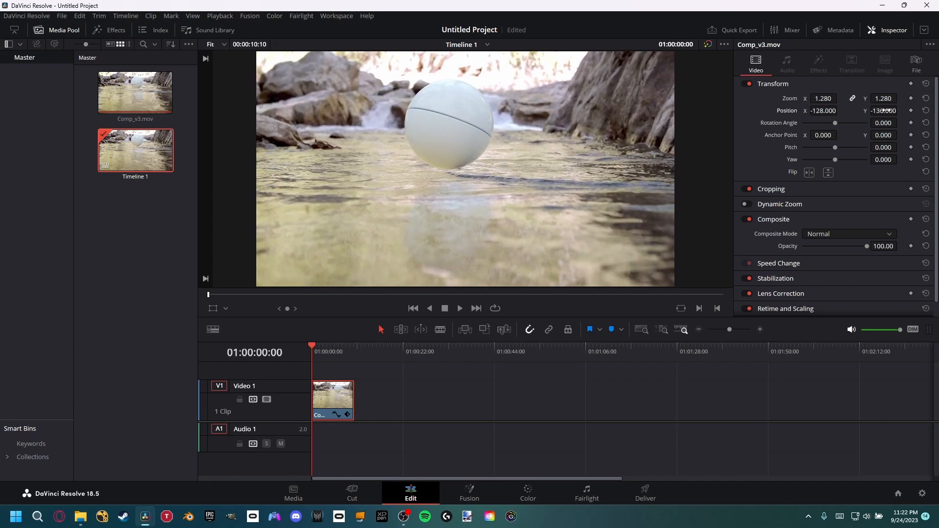
{"action": "left_click_drag", "start_coordinate": [824, 111], "coordinate": [840, 110]}
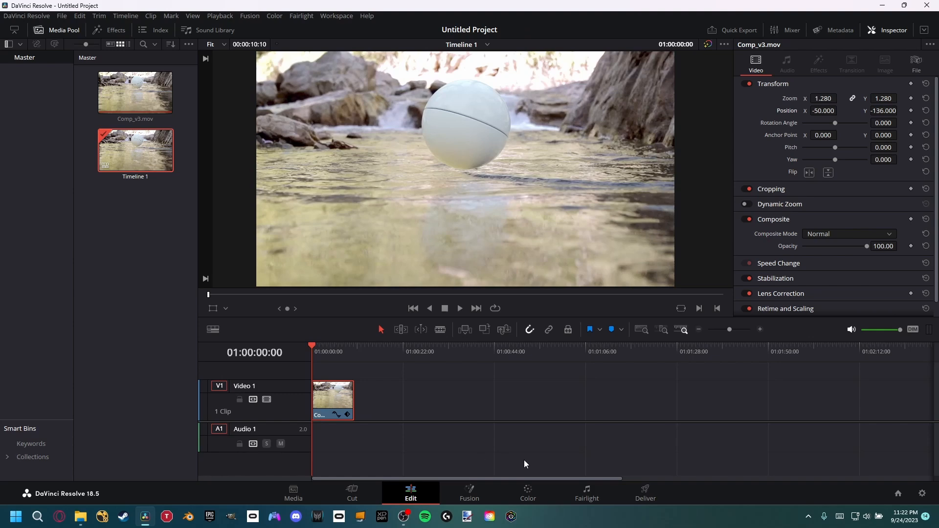
Step: Open the clip for color grading and add a second corrector node in series after node 01
{"action": "left_click", "coordinate": [524, 499]}
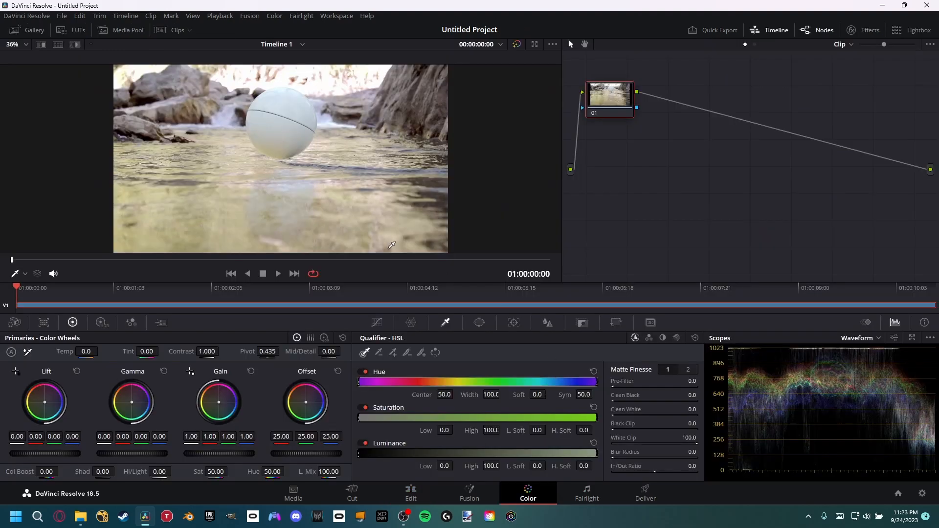
{"action": "left_click_drag", "start_coordinate": [623, 111], "coordinate": [647, 139]}
{"action": "scroll", "coordinate": [270, 140], "scroll_direction": "up", "scroll_amount": 3}
{"action": "scroll", "coordinate": [270, 140], "scroll_direction": "down", "scroll_amount": 3}
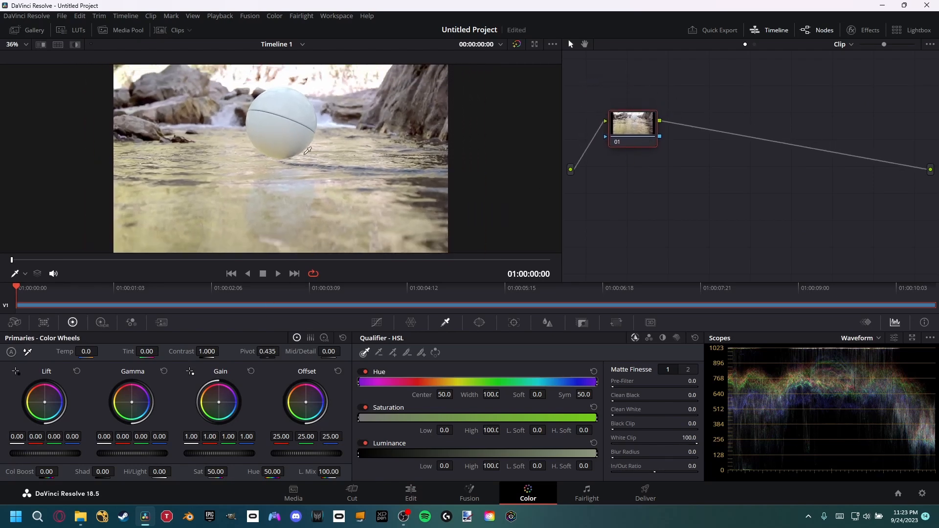
{"action": "right_click", "coordinate": [680, 185]}
{"action": "mouse_move", "coordinate": [748, 198]}
{"action": "left_click", "coordinate": [846, 198]}
{"action": "left_click_drag", "start_coordinate": [685, 182], "coordinate": [755, 132]}
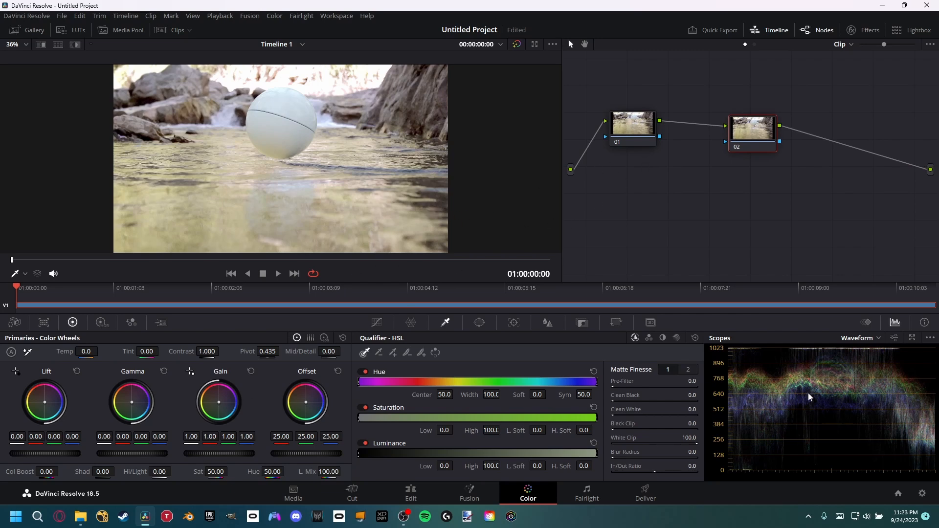
Step: Set node 02's shadows to -38.50, lift to -0.03 and gain to 0.99, and compare the image with and without the grade
{"action": "left_click_drag", "start_coordinate": [103, 472], "coordinate": [43, 459]}
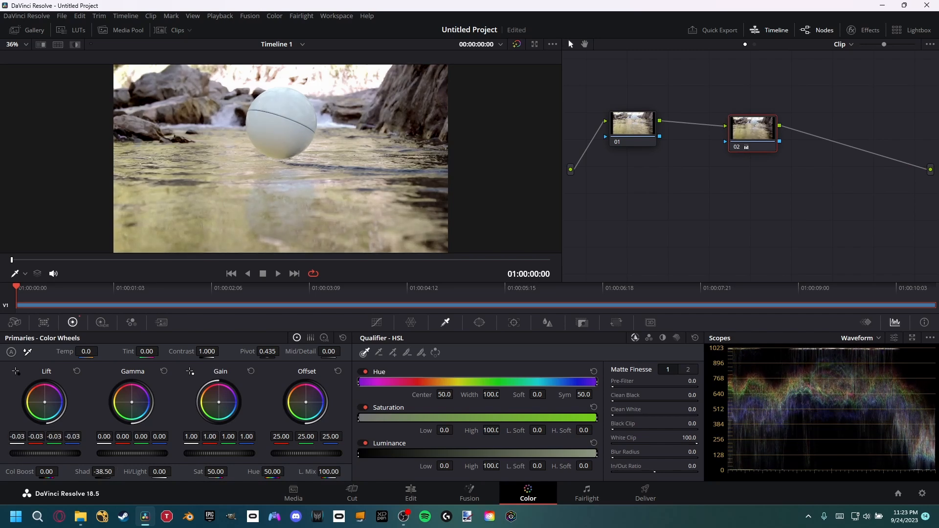
{"action": "left_click_drag", "start_coordinate": [144, 458], "coordinate": [184, 454]}
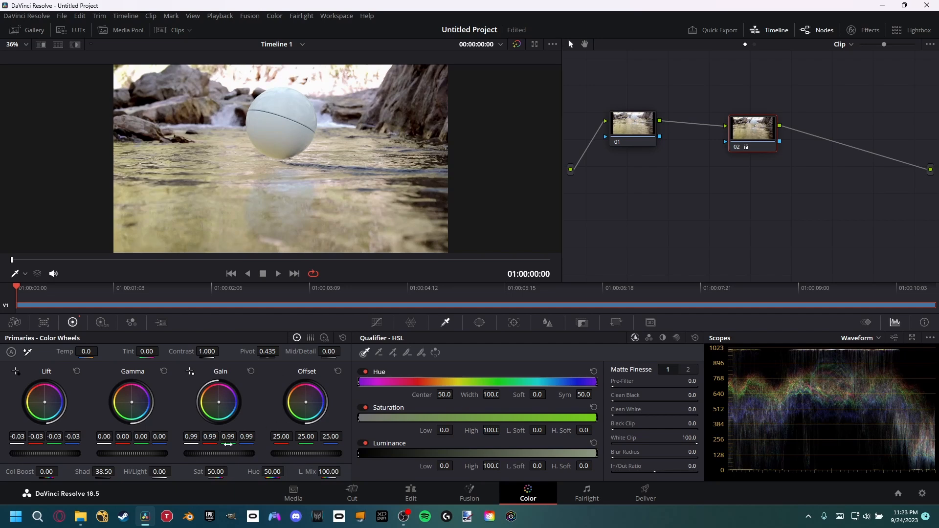
{"action": "left_click", "coordinate": [517, 45]}
{"action": "left_click", "coordinate": [517, 44]}
{"action": "left_click", "coordinate": [516, 44]}
{"action": "left_click", "coordinate": [517, 44]}
{"action": "left_click", "coordinate": [517, 43]}
{"action": "left_click", "coordinate": [516, 44]}
Step: Refine node 02 with saturation 55, offset 22.75, lift 0.03 and gamma -0.01, and compare the image with and without the grade
{"action": "left_click_drag", "start_coordinate": [306, 453], "coordinate": [284, 454]}
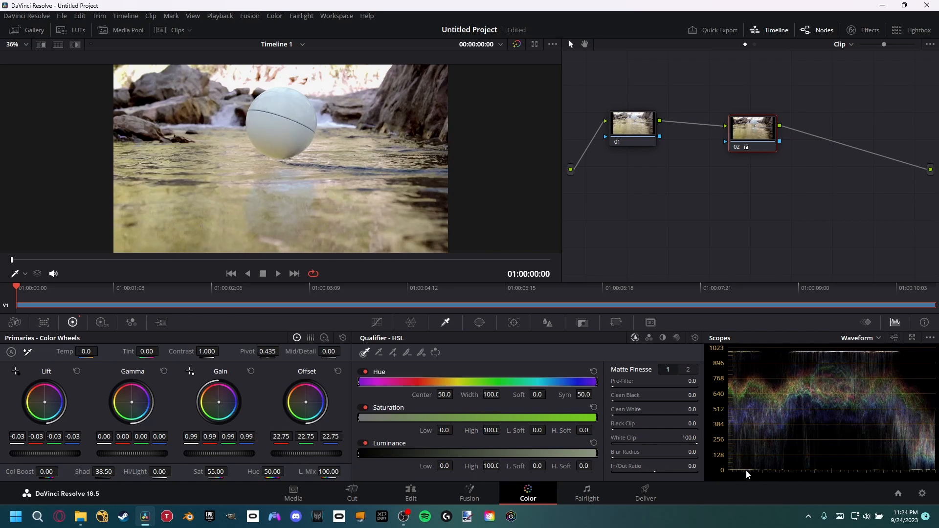
{"action": "left_click_drag", "start_coordinate": [64, 454], "coordinate": [79, 454]}
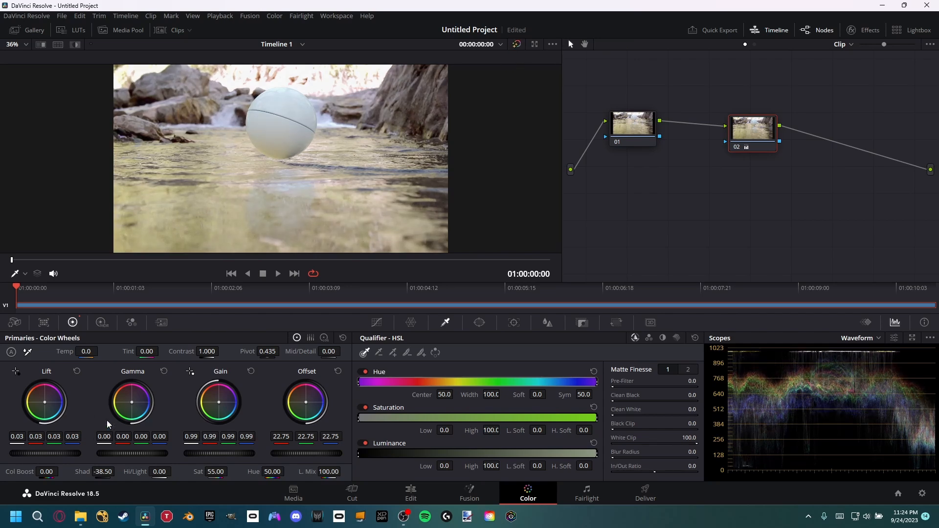
{"action": "left_click_drag", "start_coordinate": [126, 454], "coordinate": [125, 454]}
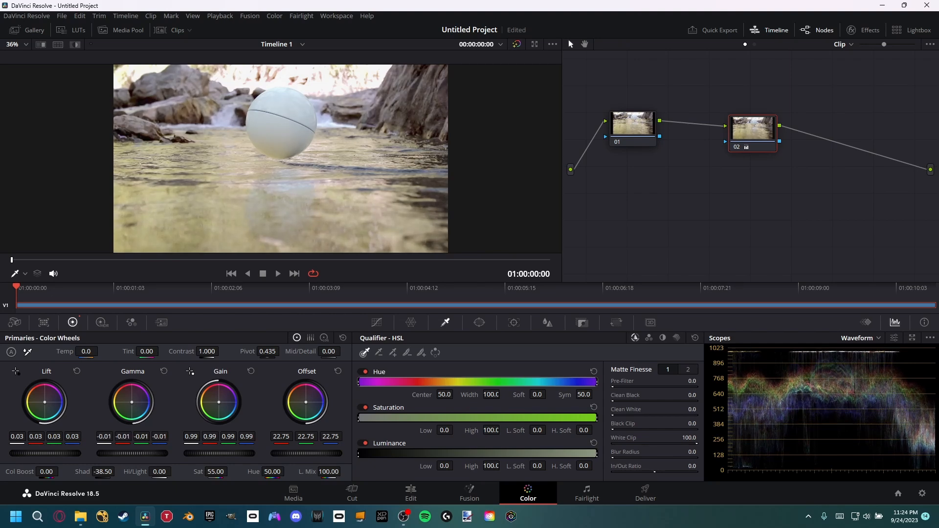
{"action": "left_click", "coordinate": [516, 44]}
{"action": "left_click", "coordinate": [517, 44]}
{"action": "middle_click_drag", "start_coordinate": [664, 186], "coordinate": [672, 189]}
{"action": "key", "text": "ctrl+s"}
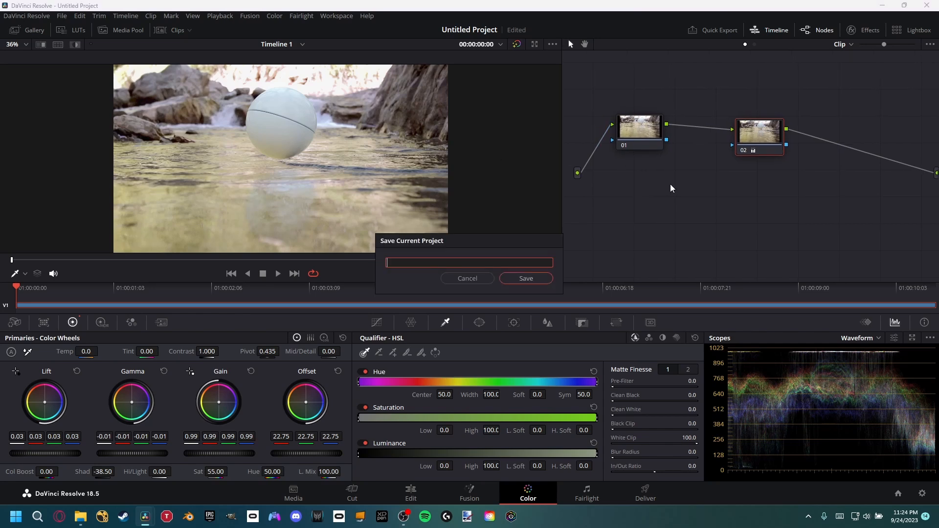
{"action": "left_click", "coordinate": [477, 279]}
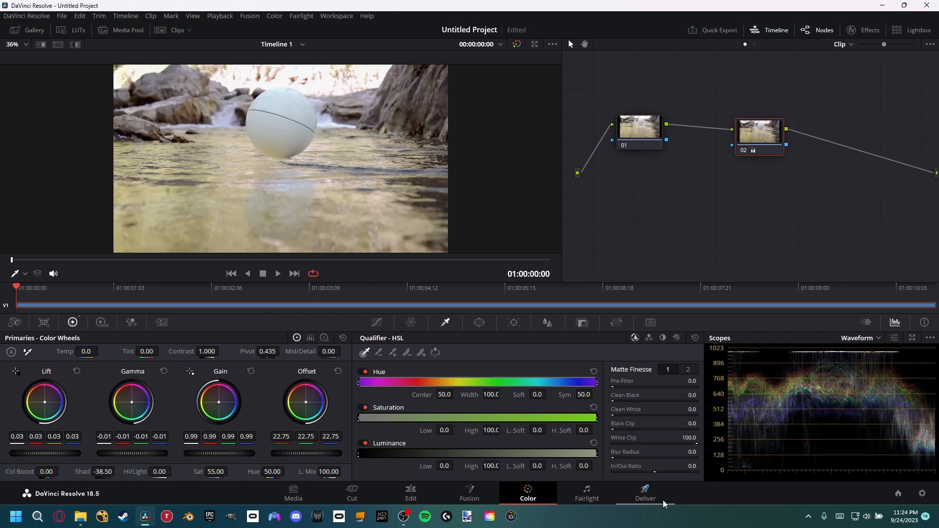
Step: Open the delivery settings and set the render output to Orb_Color_v2 in the A:\Videos\Thing\Delivery folder
{"action": "left_click", "coordinate": [645, 492]}
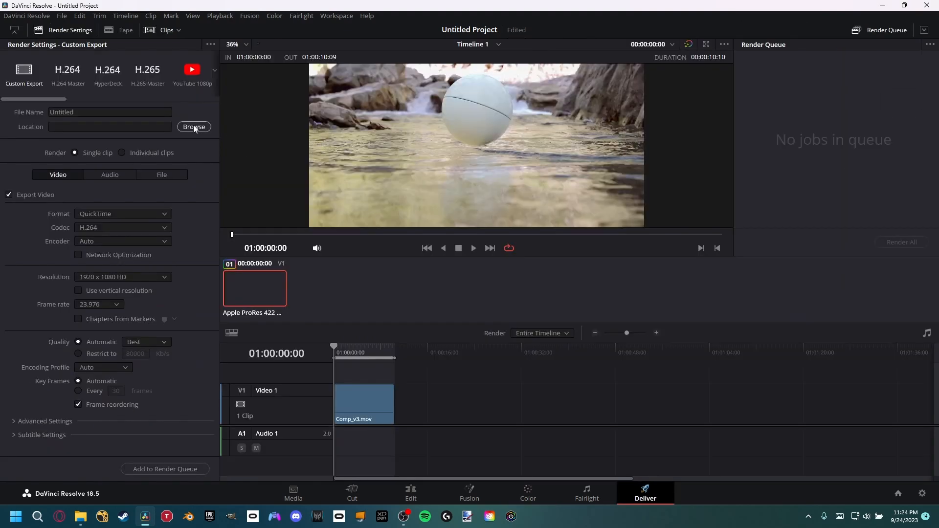
{"action": "left_click", "coordinate": [194, 127]}
{"action": "scroll", "coordinate": [49, 124], "scroll_direction": "down", "scroll_amount": 3}
{"action": "left_click", "coordinate": [43, 153]}
{"action": "left_click", "coordinate": [145, 103]}
{"action": "double_click", "coordinate": [105, 223]}
{"action": "key", "text": "End"}
{"action": "key", "text": "BackSpace"}
{"action": "type", "text": "2"}
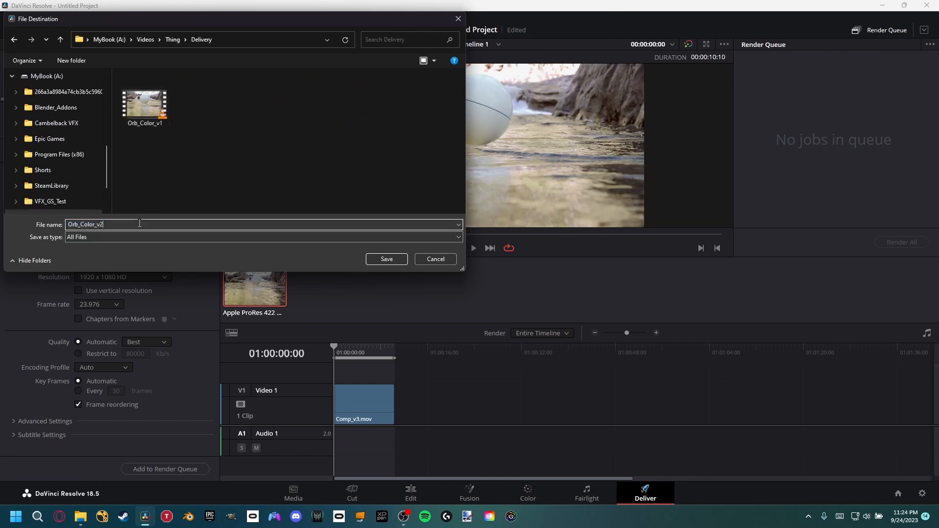
{"action": "left_click", "coordinate": [394, 259]}
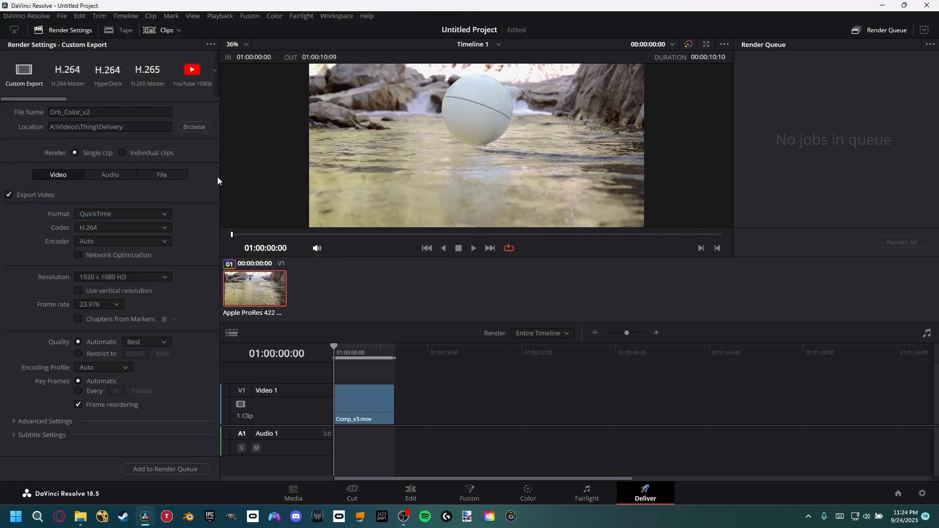
Step: Review the available codecs, keep QuickTime H.264, add the timeline to the render queue, and render it
{"action": "left_click", "coordinate": [164, 227]}
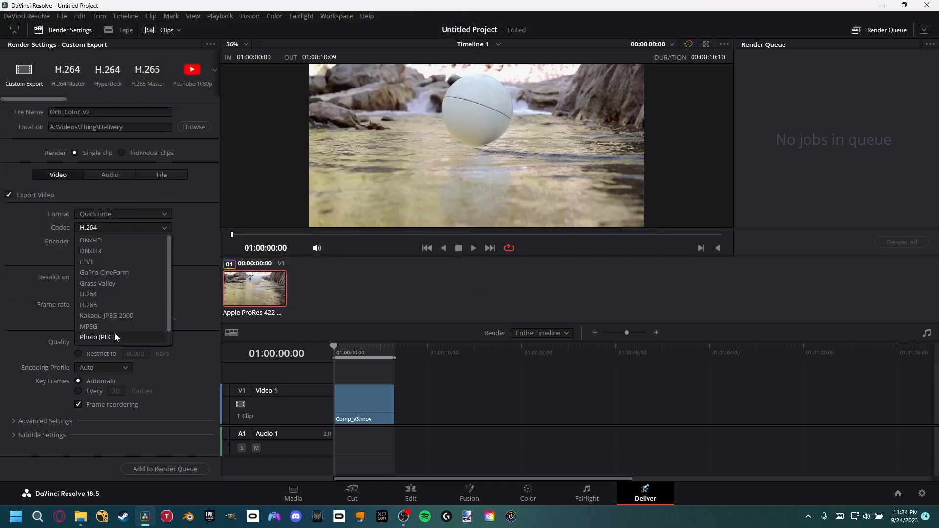
{"action": "left_click", "coordinate": [140, 235]}
{"action": "left_click", "coordinate": [138, 228]}
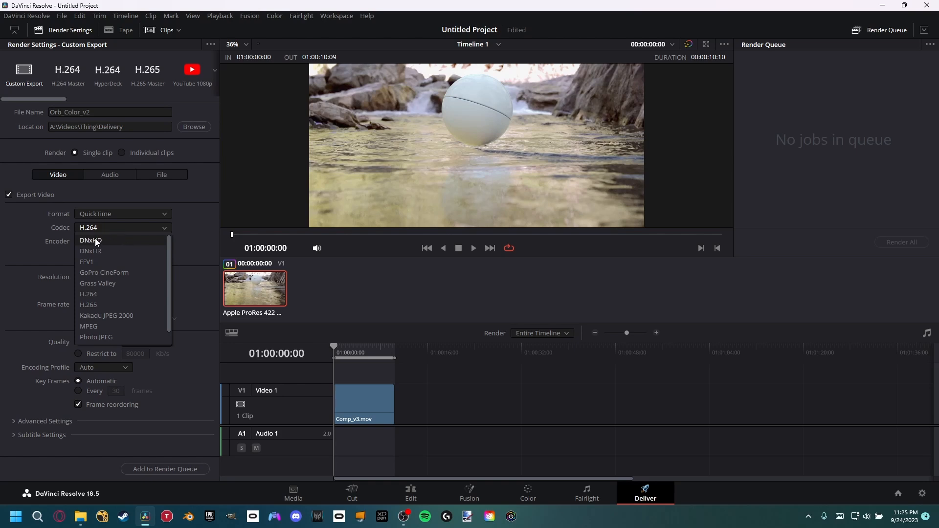
{"action": "left_click", "coordinate": [124, 228]}
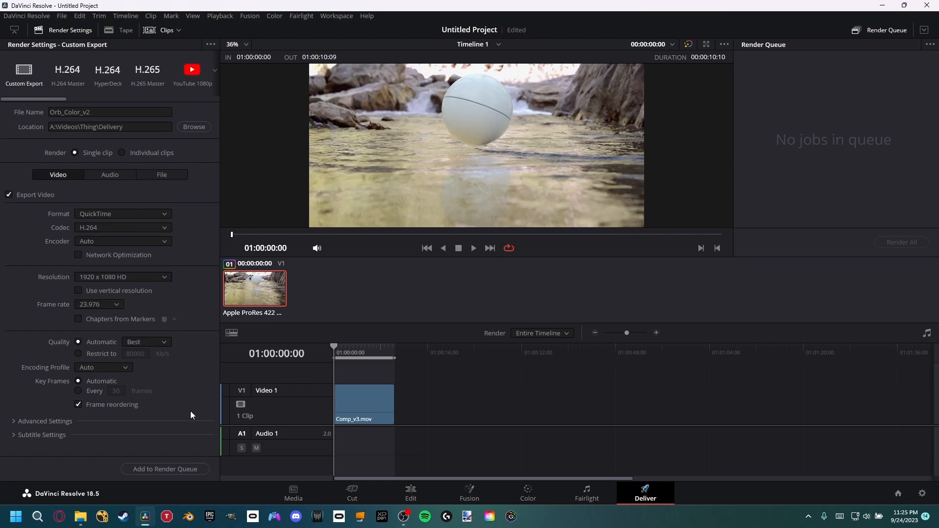
{"action": "left_click", "coordinate": [160, 468]}
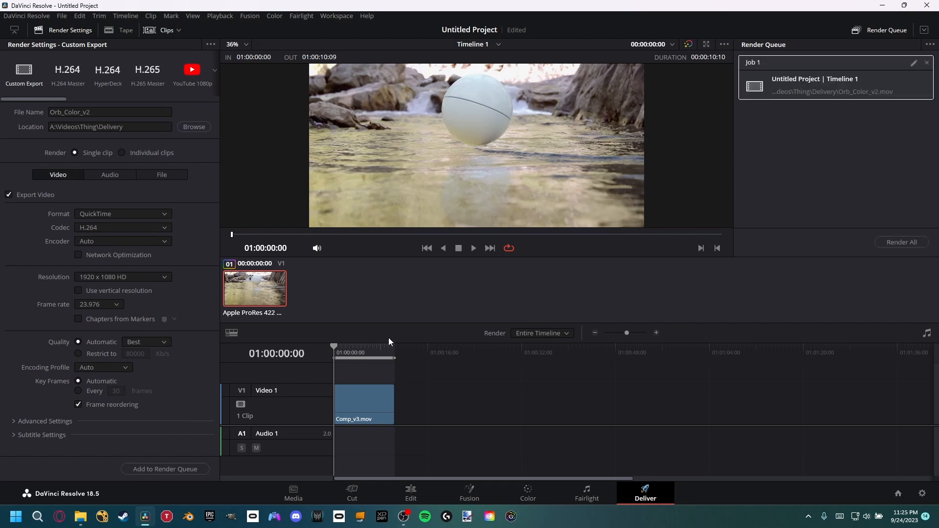
{"action": "left_click", "coordinate": [902, 242]}
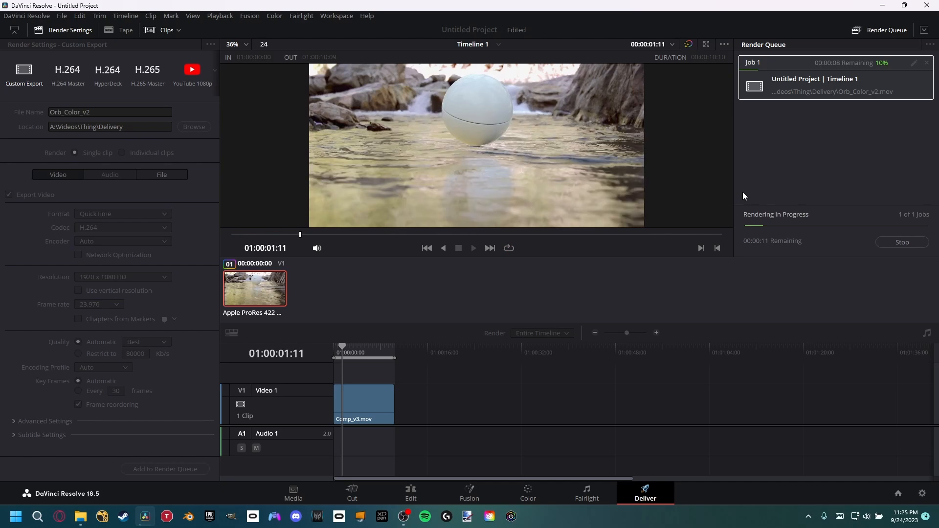